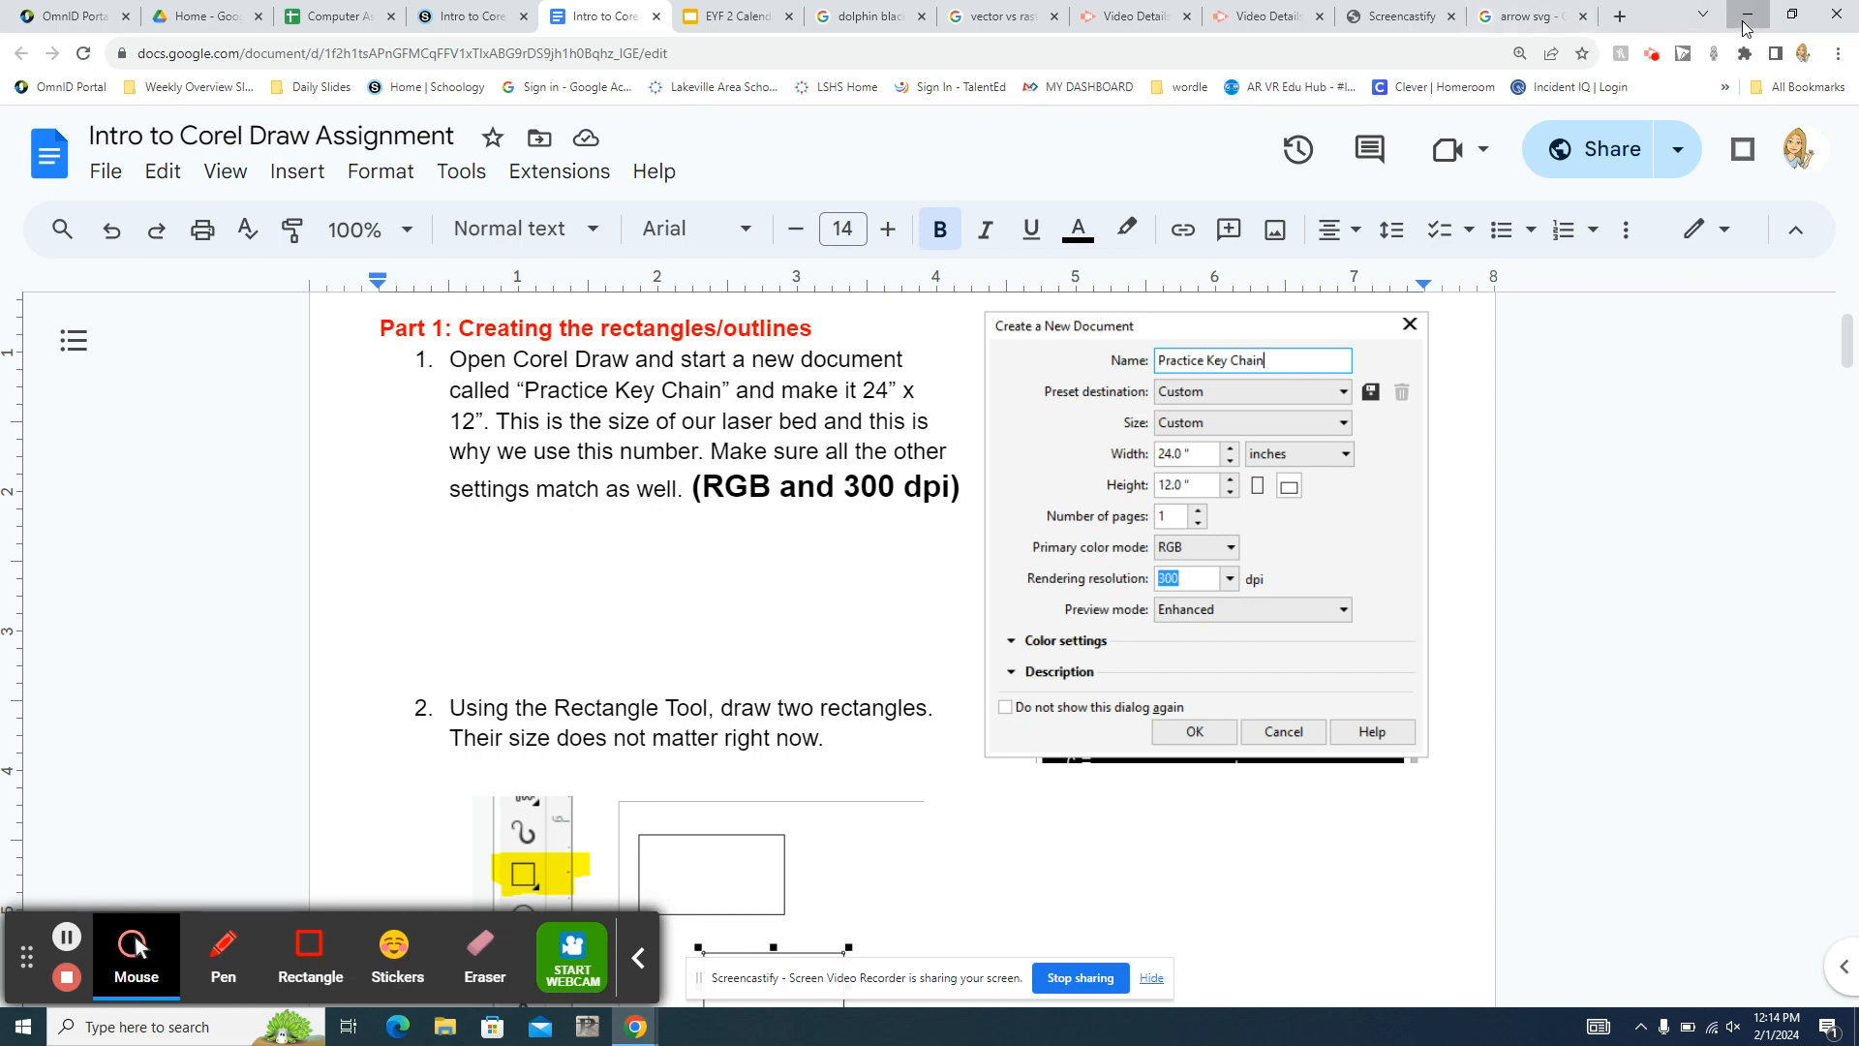
# Step: Switch from the browser to CorelDRAW 2017 and start a new document
pyautogui.click(1743, 21)
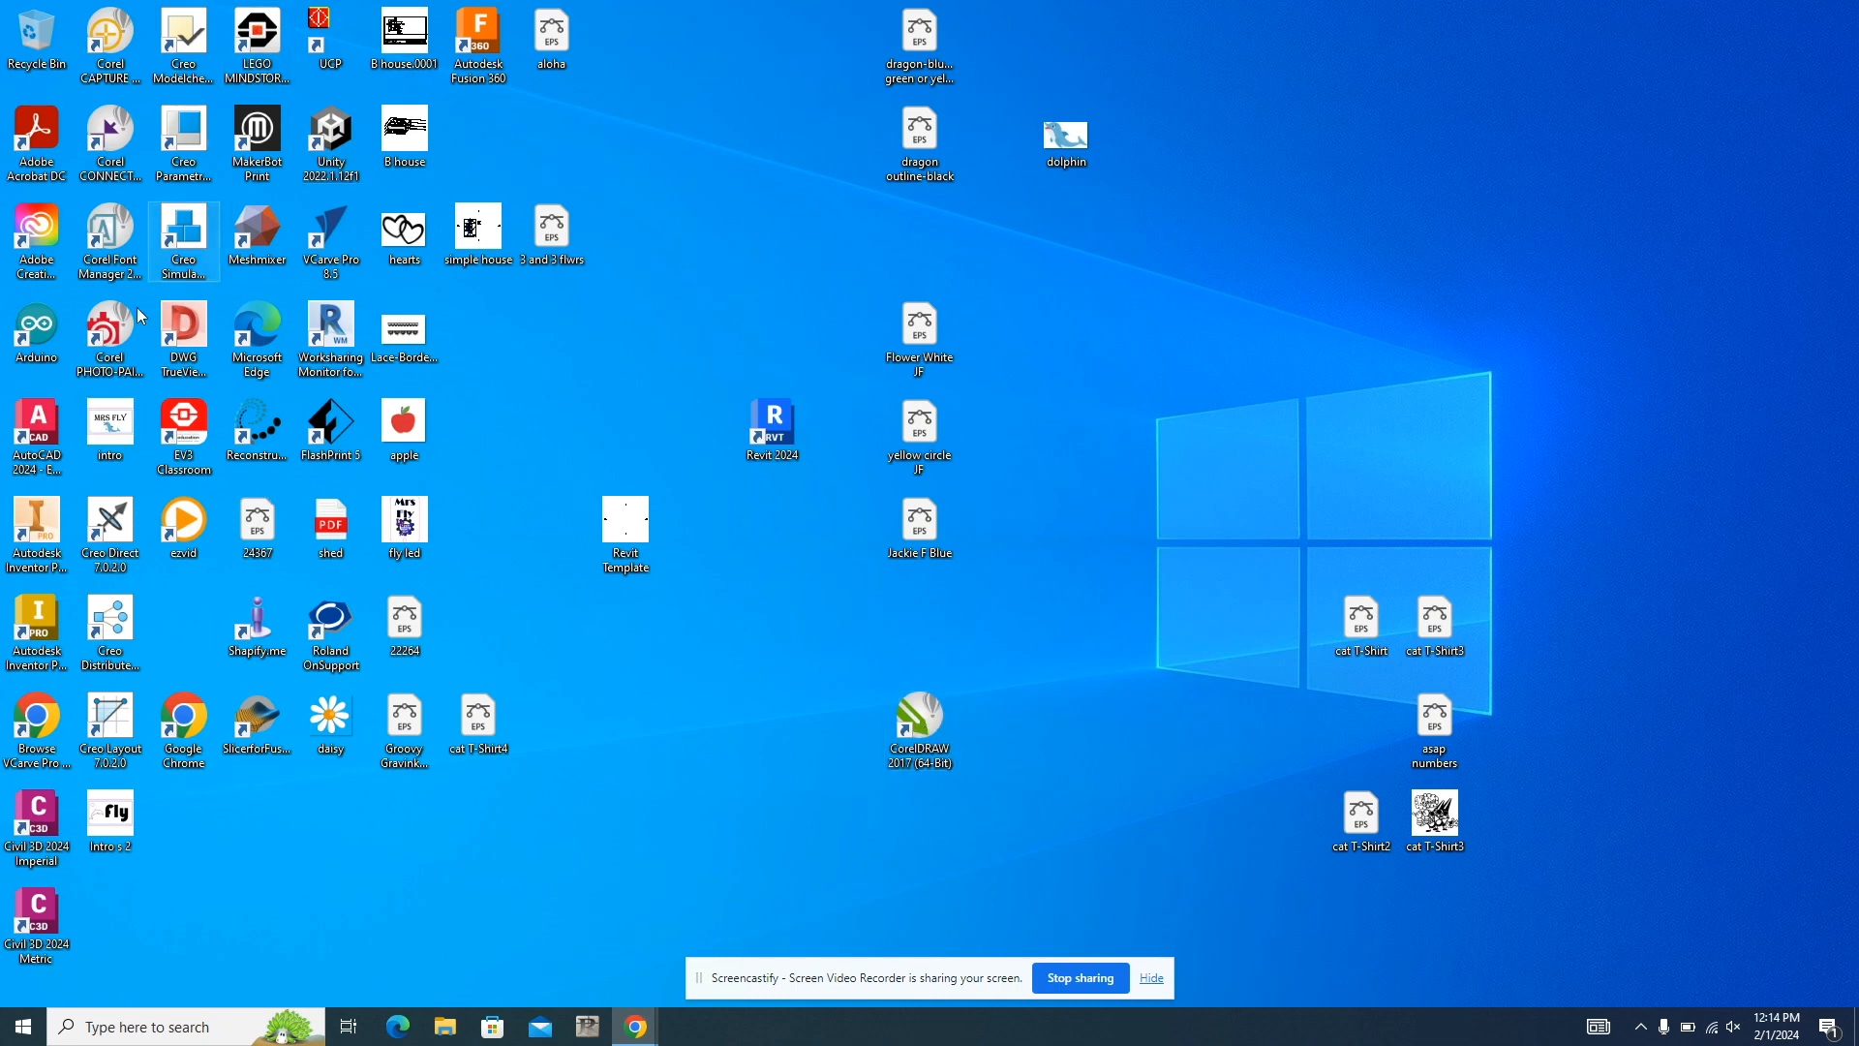
pyautogui.doubleClick(925, 726)
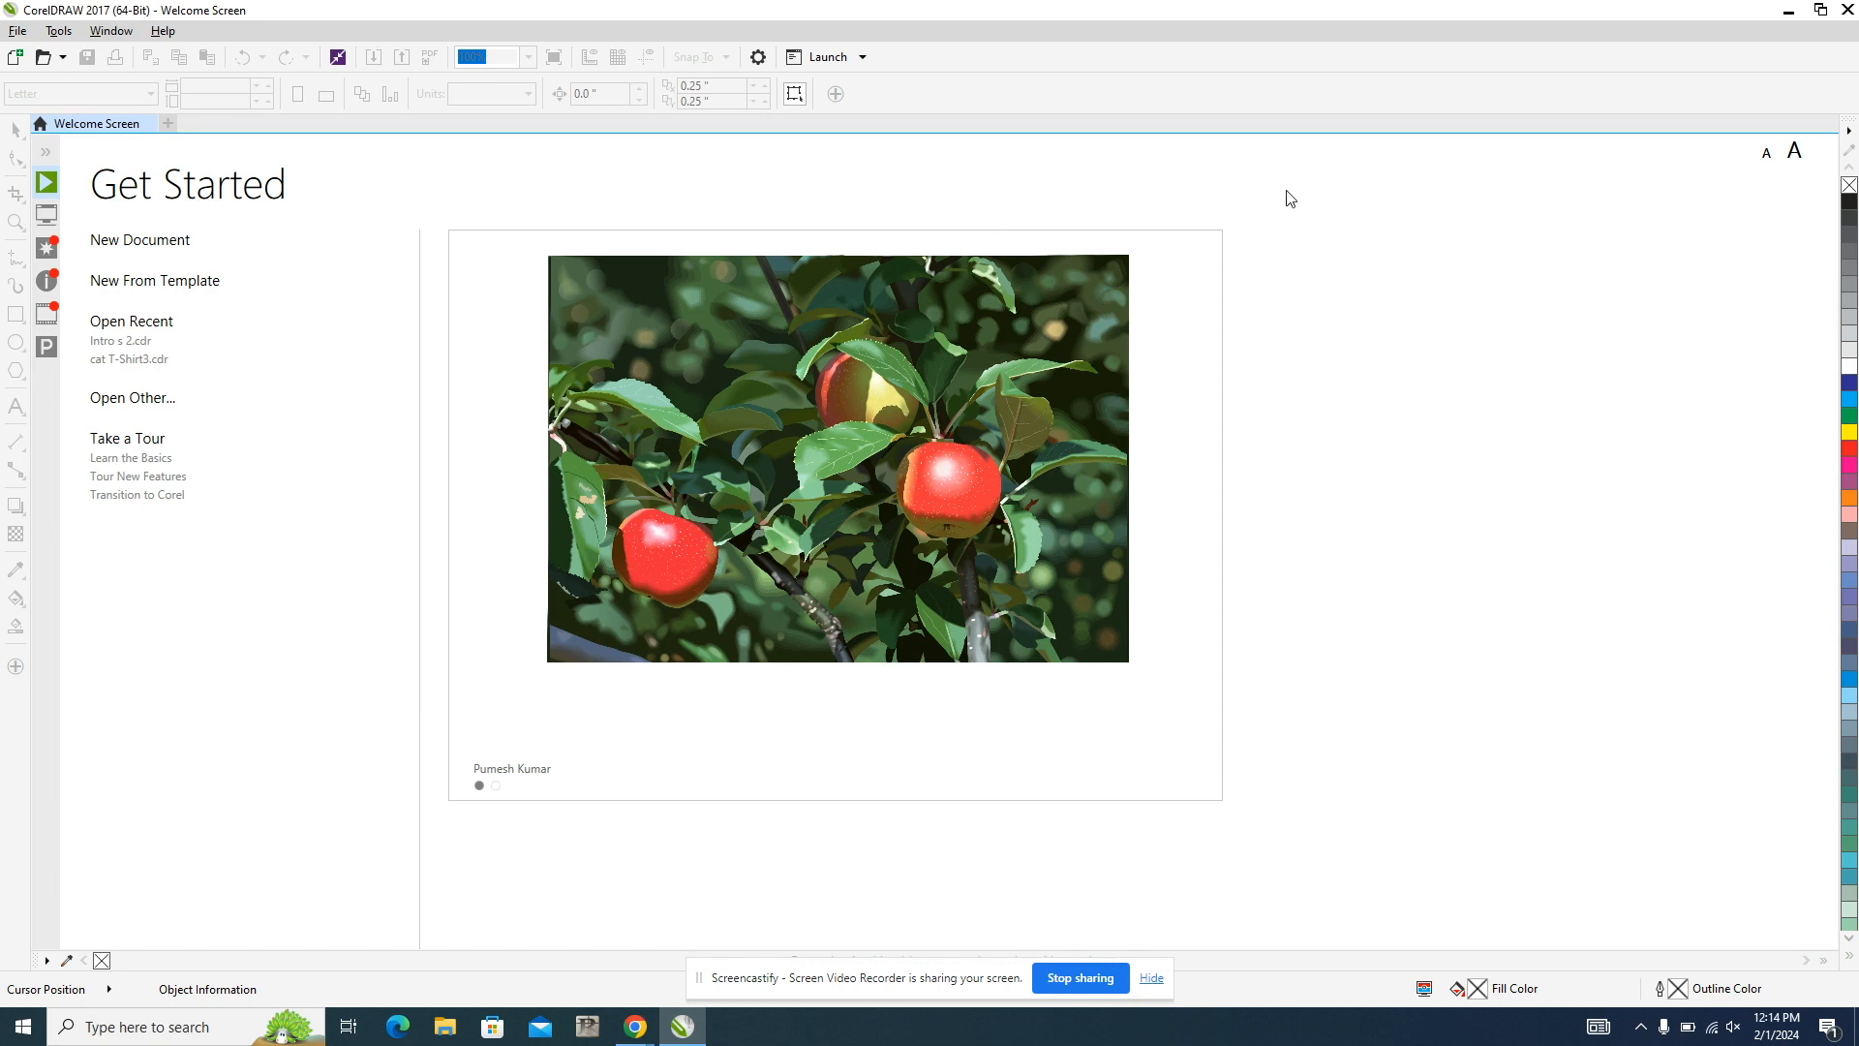
pyautogui.click(145, 241)
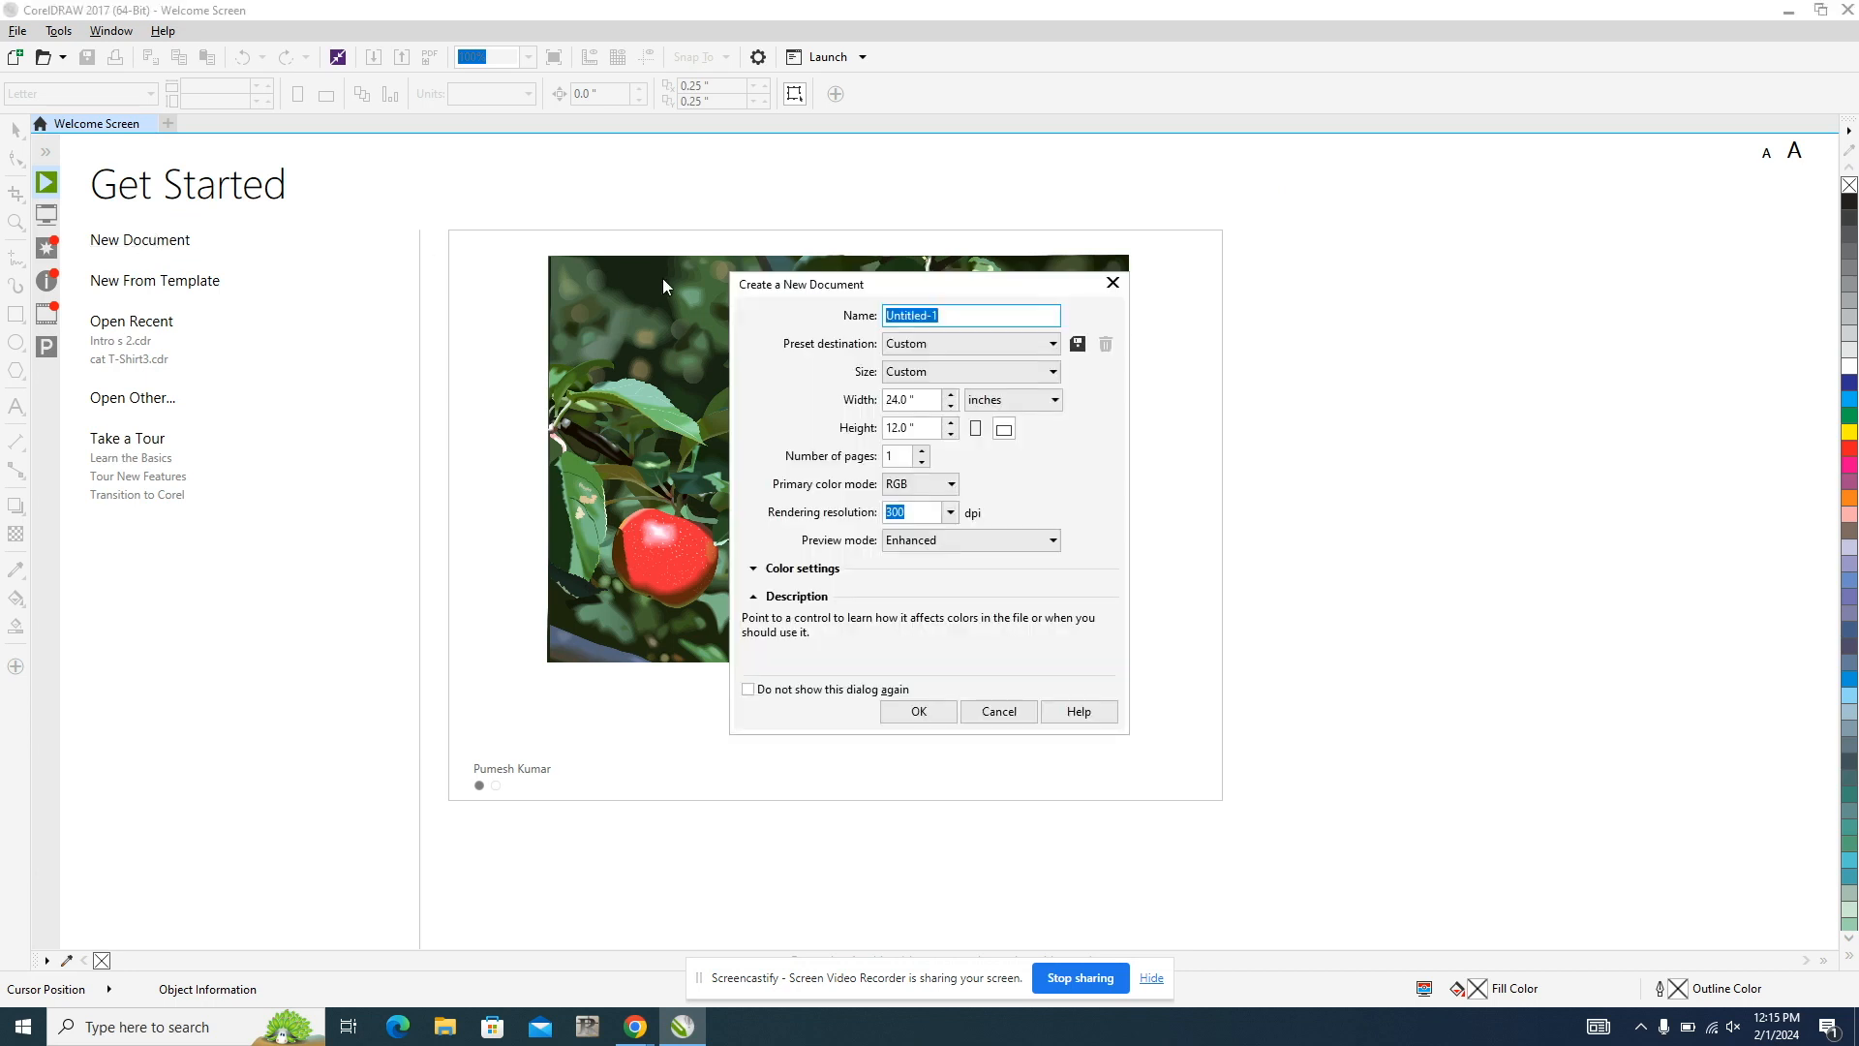
# Step: Create the document named "practice keychain" at 24 by 12 inches, in RGB color mode with 300 dpi resolution
pyautogui.write('practice keychain')
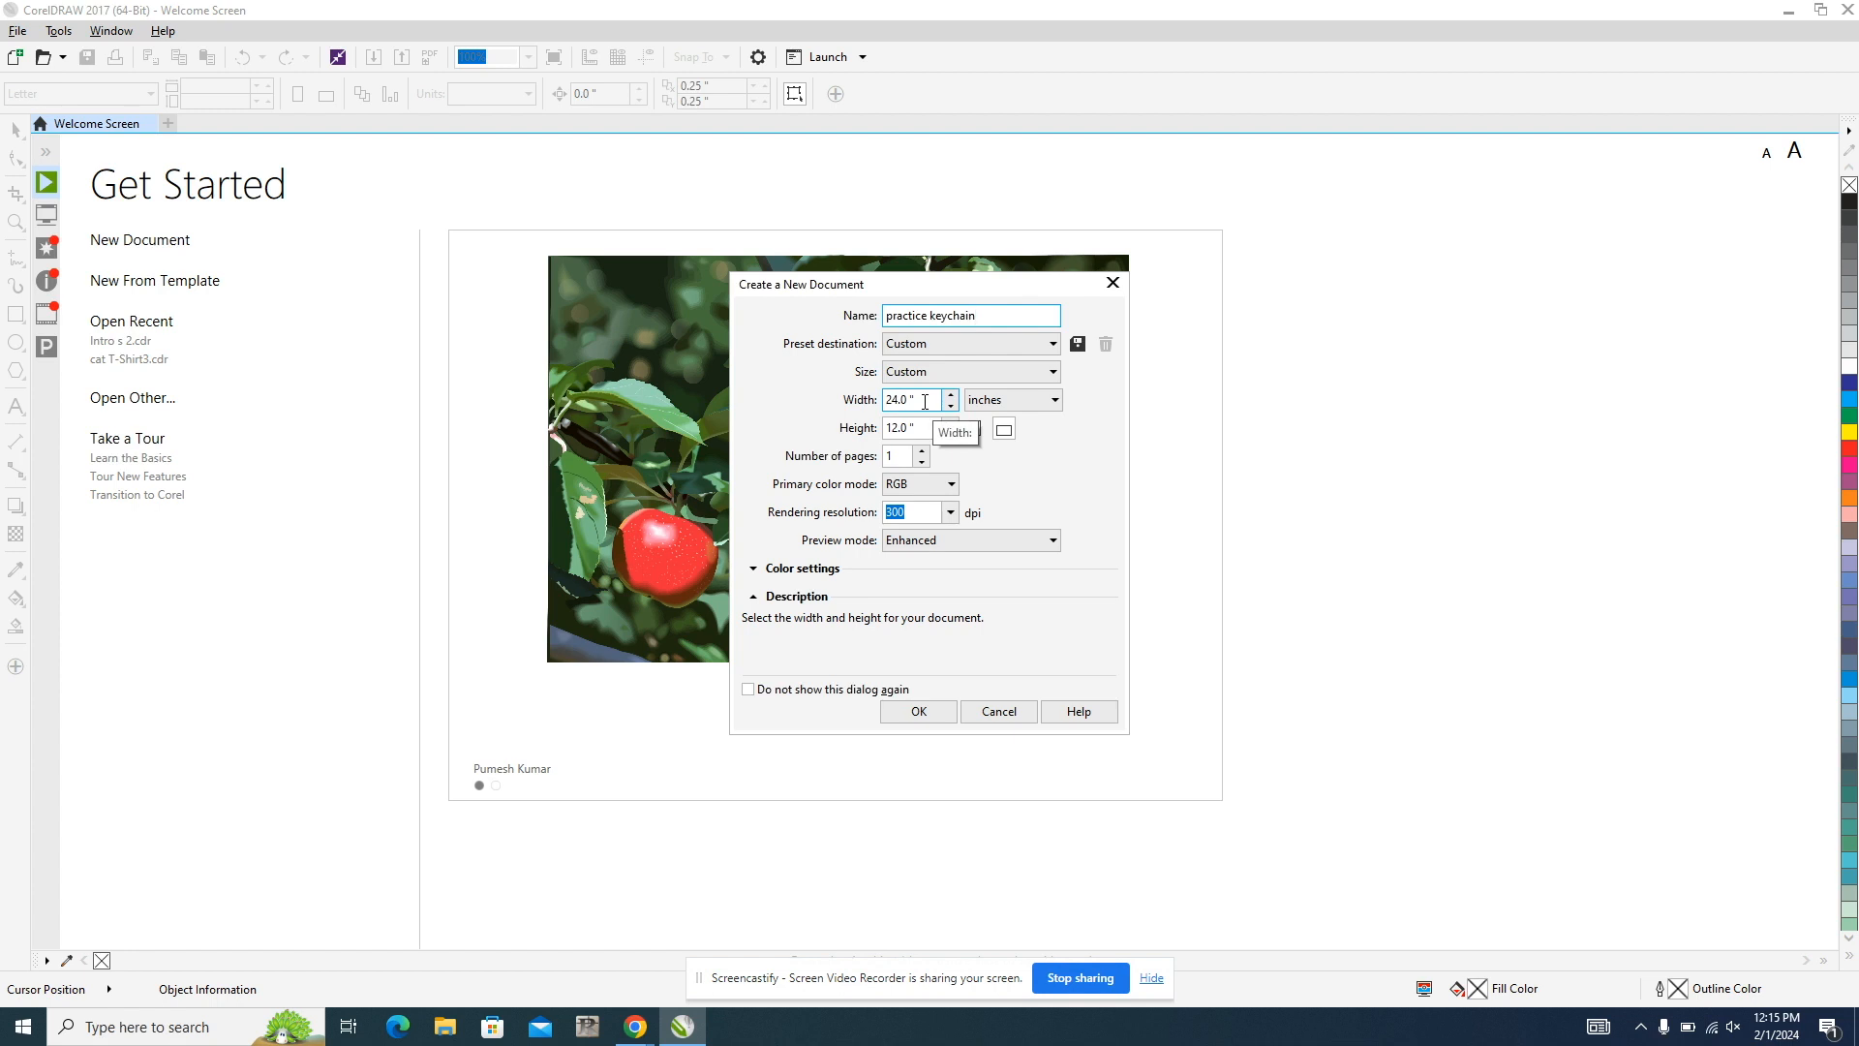
pyautogui.doubleClick(925, 401)
pyautogui.doubleClick(923, 426)
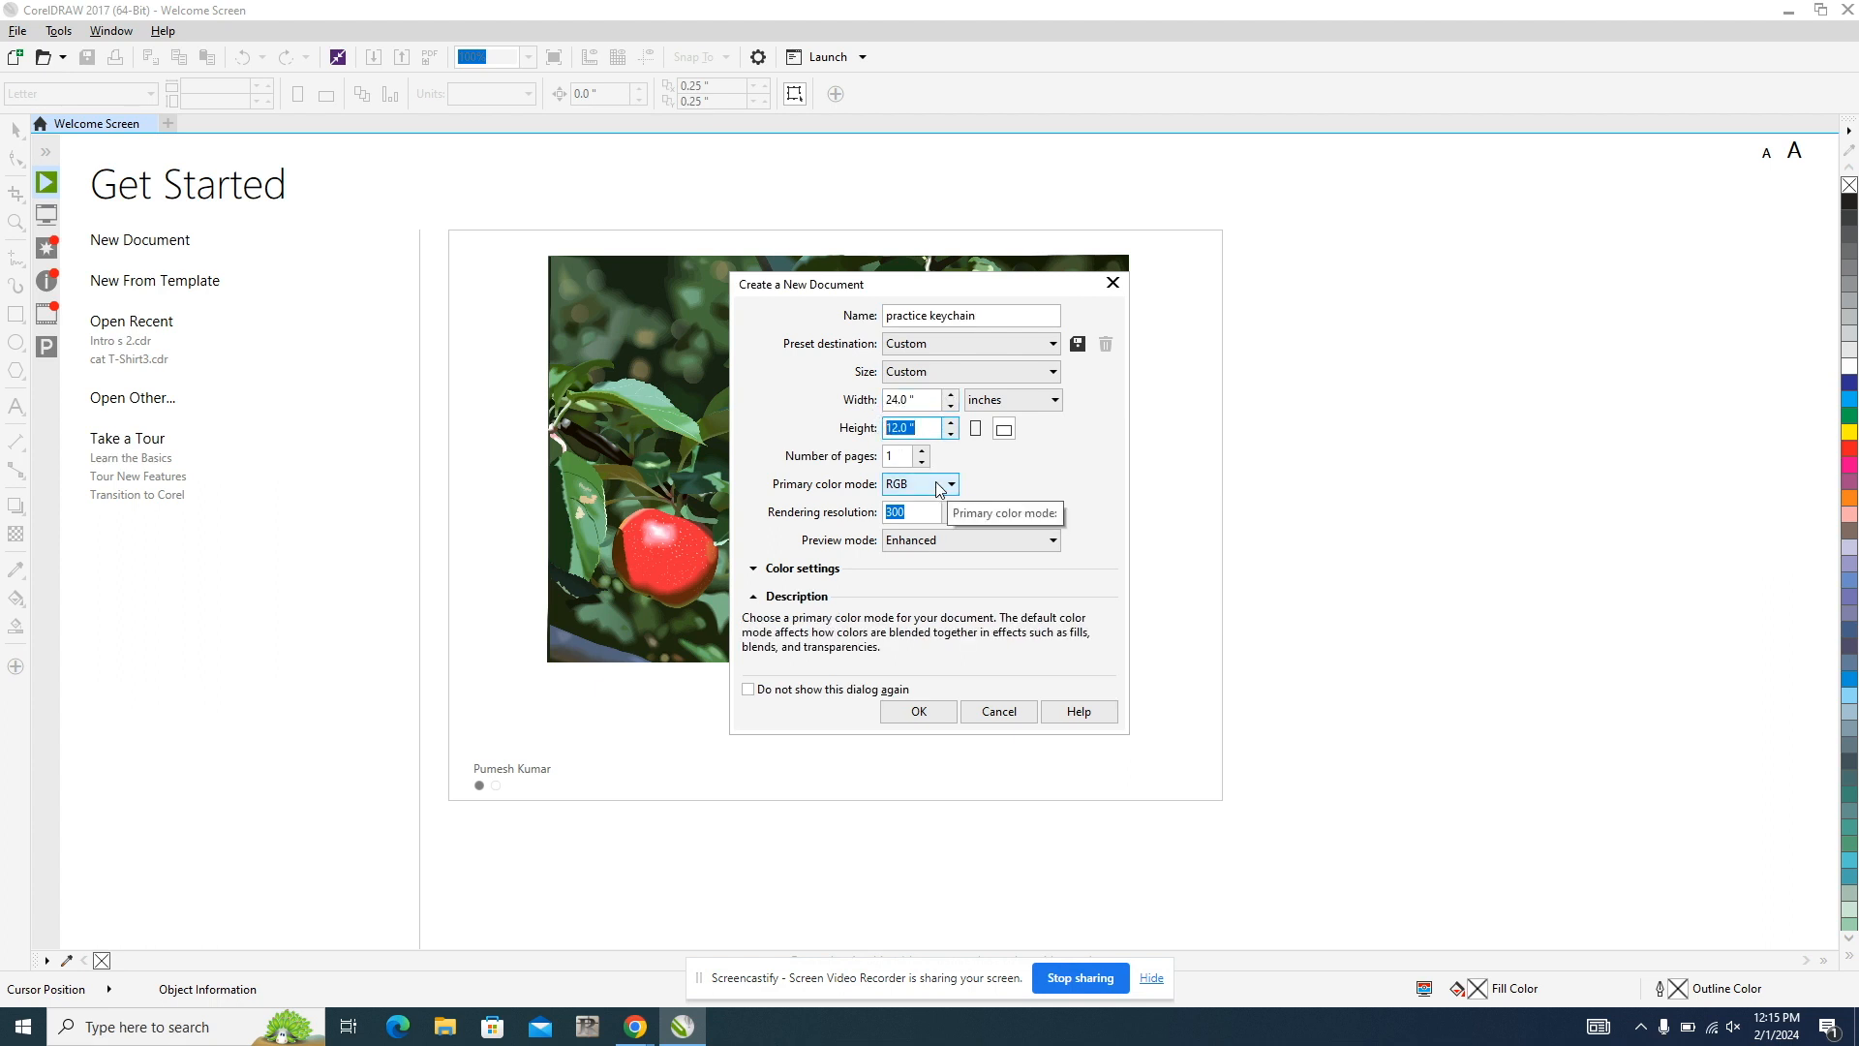
pyautogui.click(921, 485)
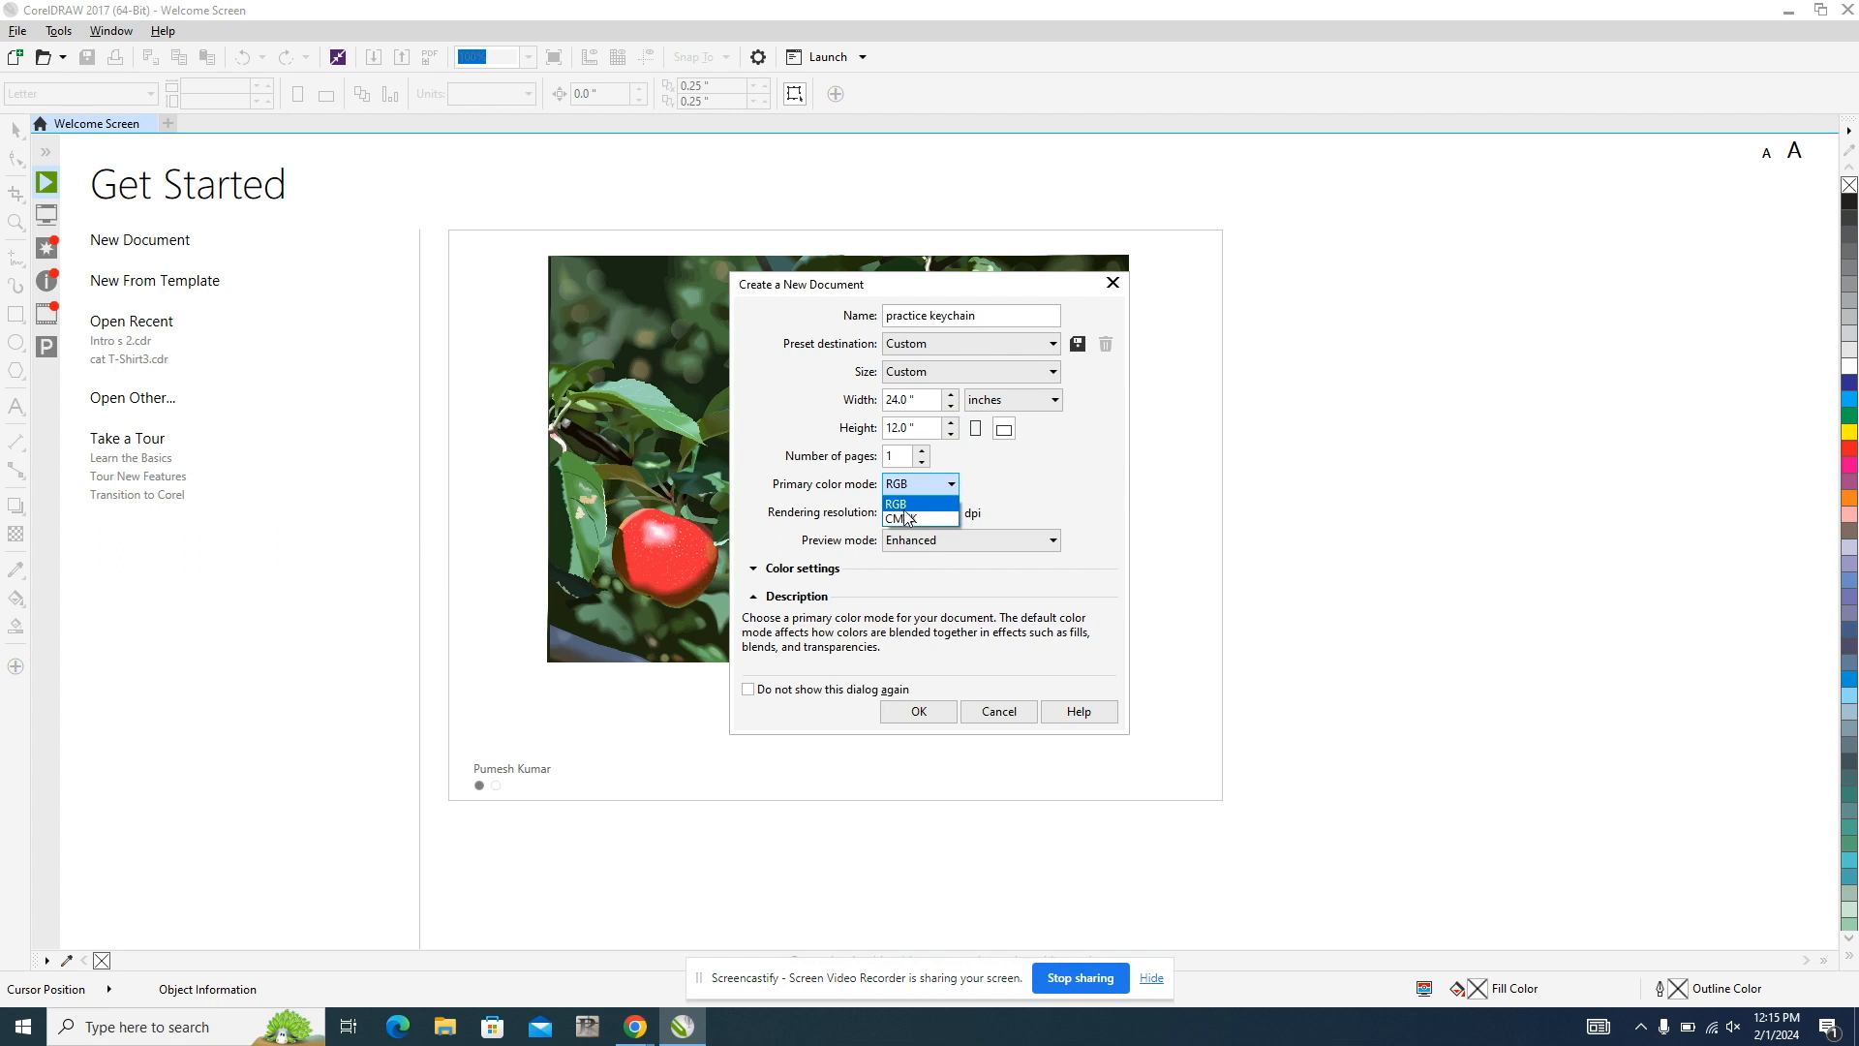
pyautogui.doubleClick(903, 505)
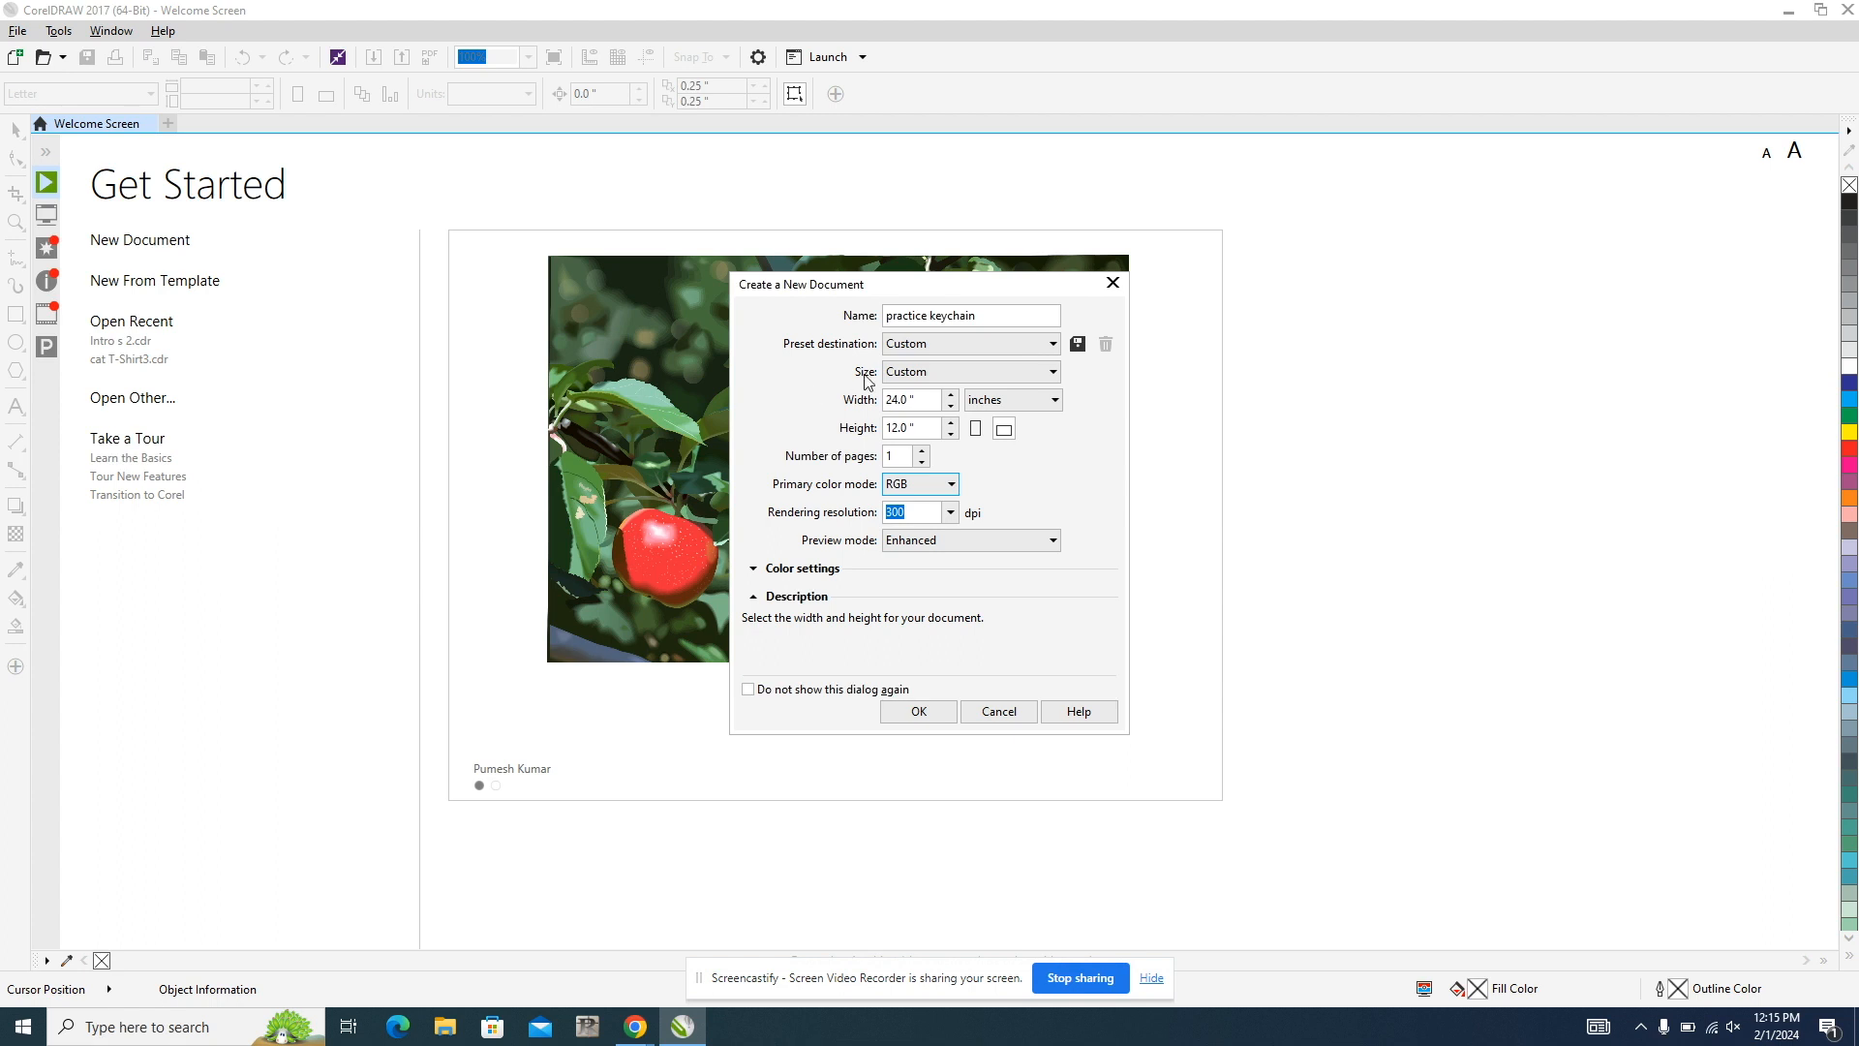
pyautogui.click(922, 491)
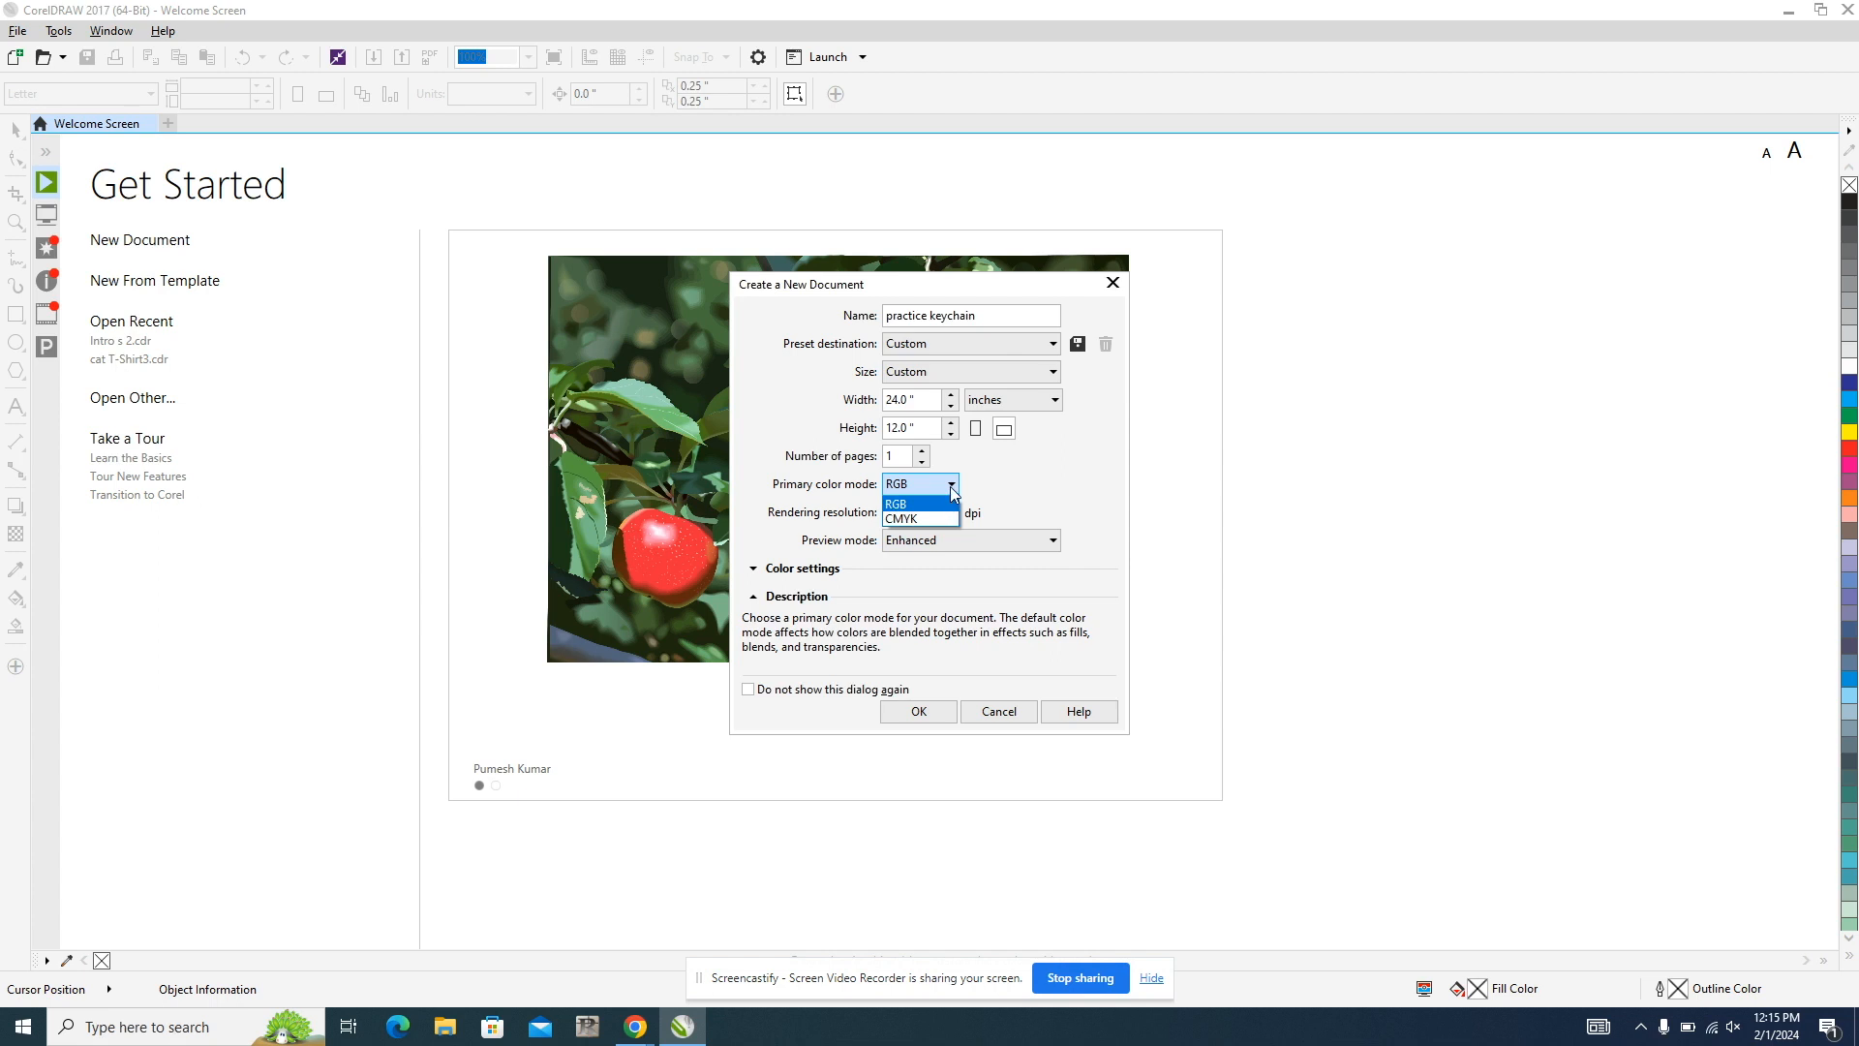
pyautogui.click(954, 492)
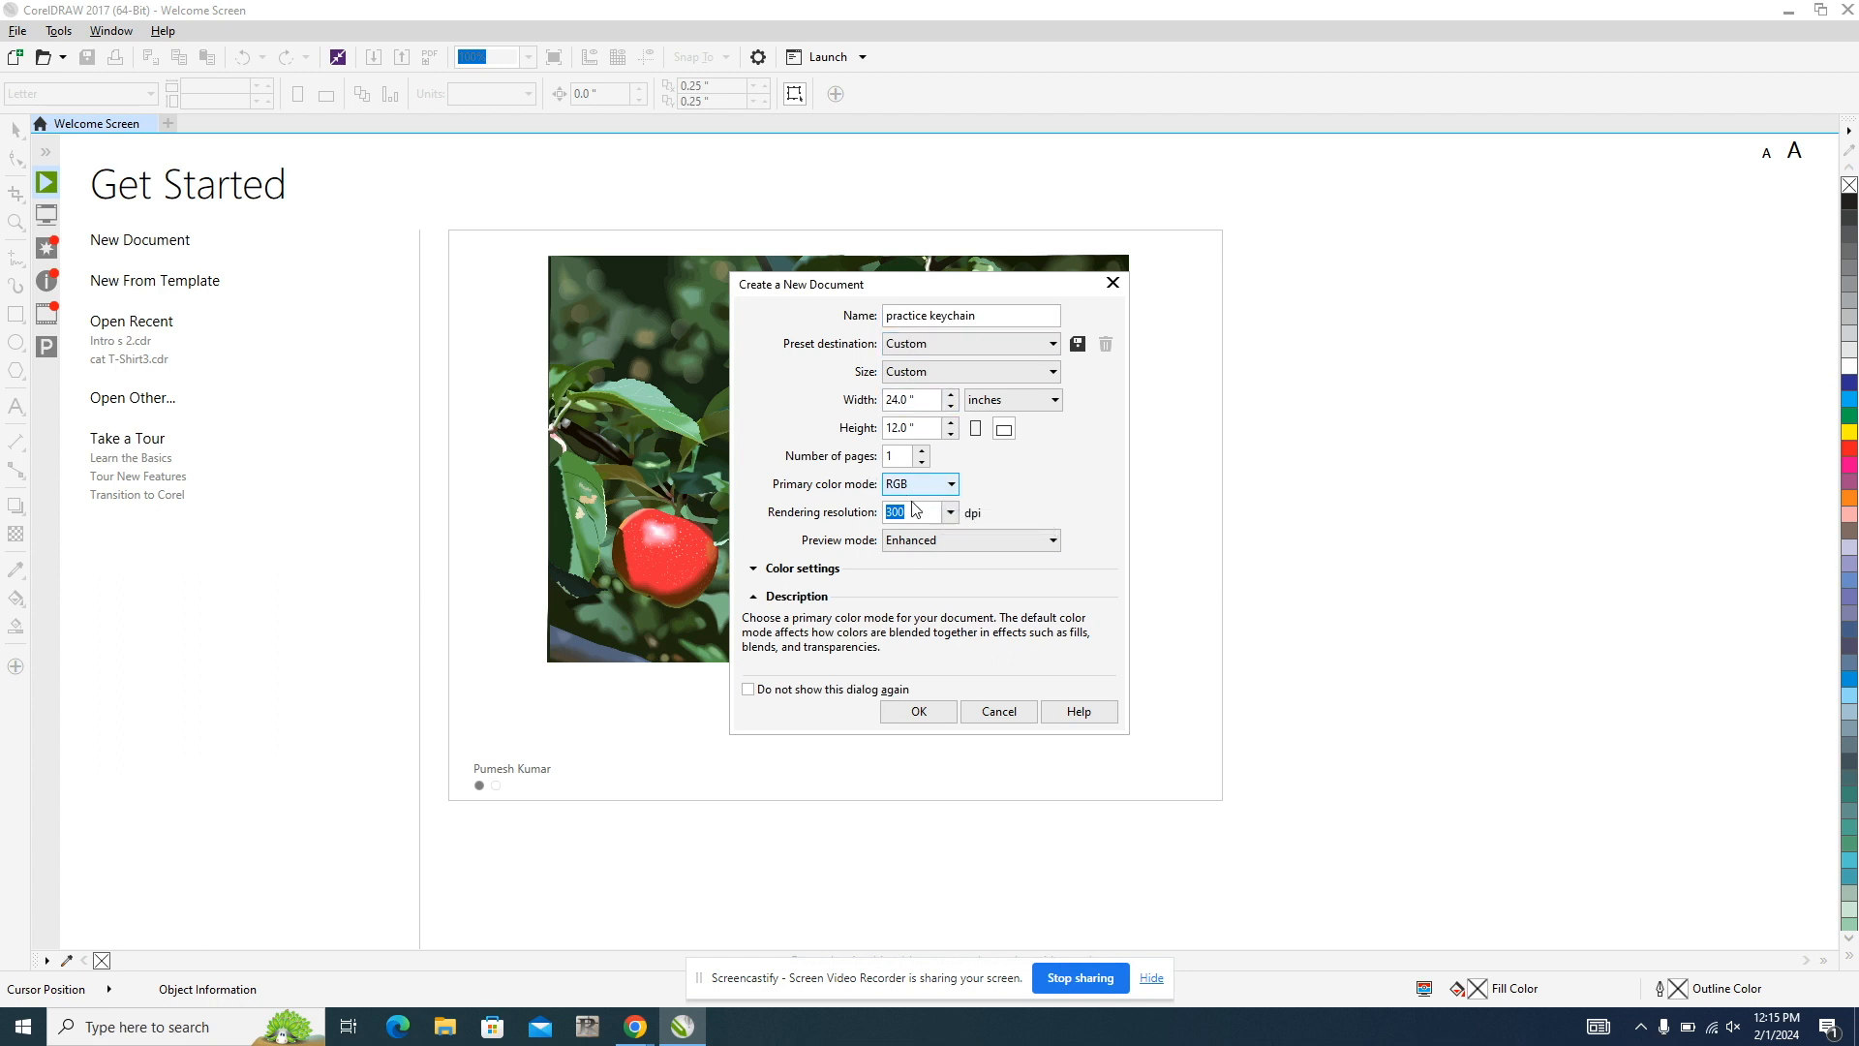
pyautogui.click(919, 711)
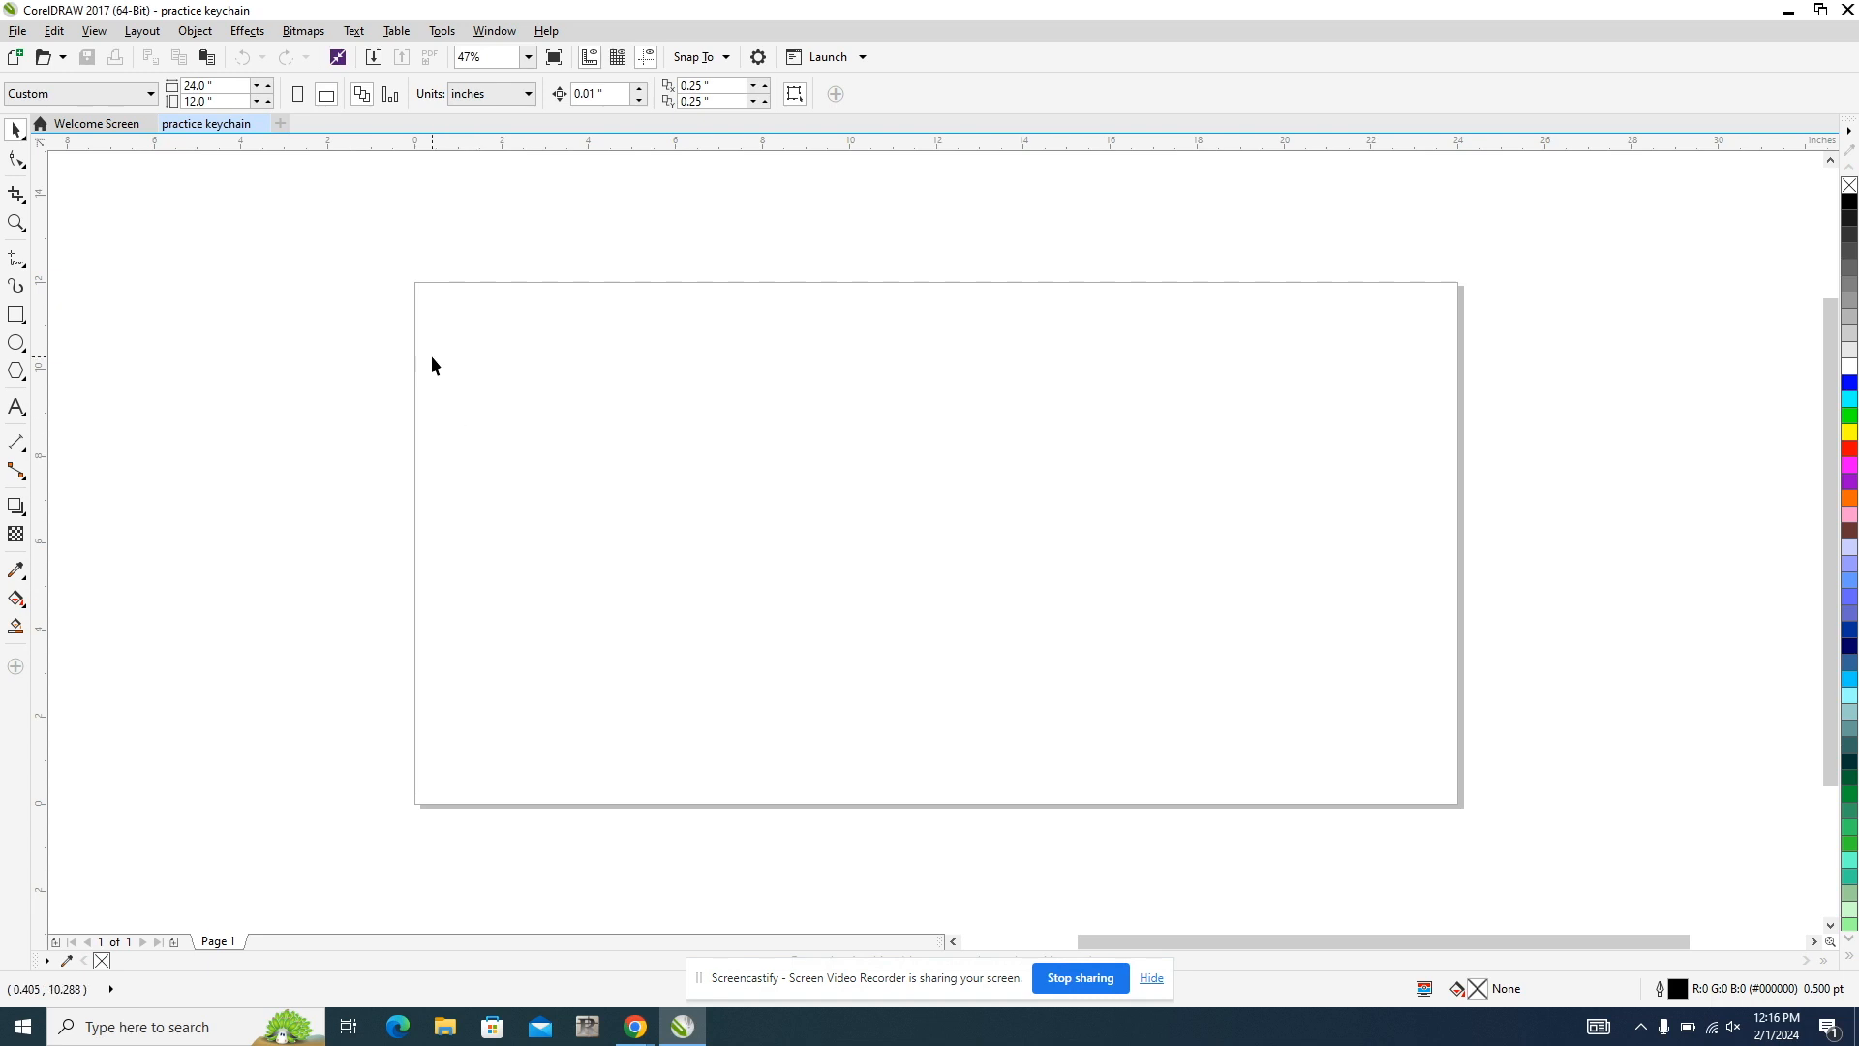
# Step: Draw two rectangles, one above the other near the page's upper-left corner, about 4.2 by 1.8 inches and 4.3 by 1.9 inches
pyautogui.click(16, 314)
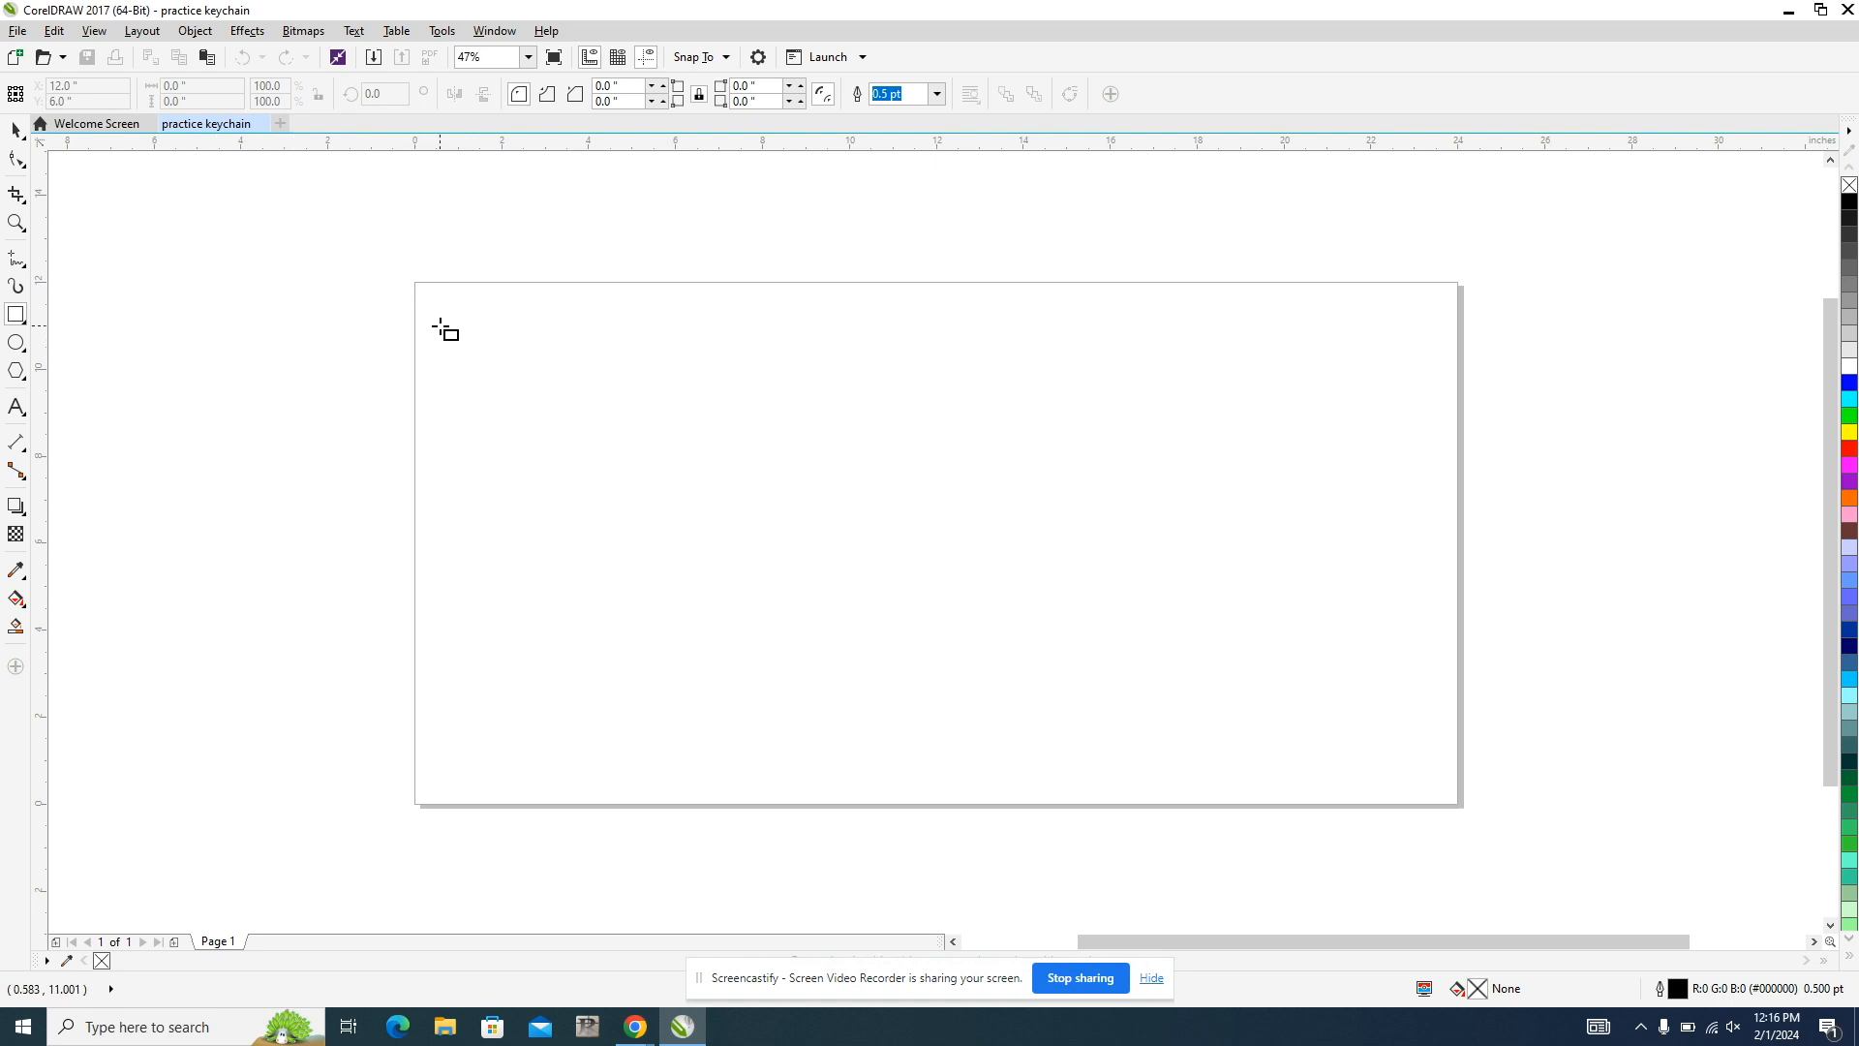
pyautogui.moveTo(442, 328); pyautogui.dragTo(624, 404)
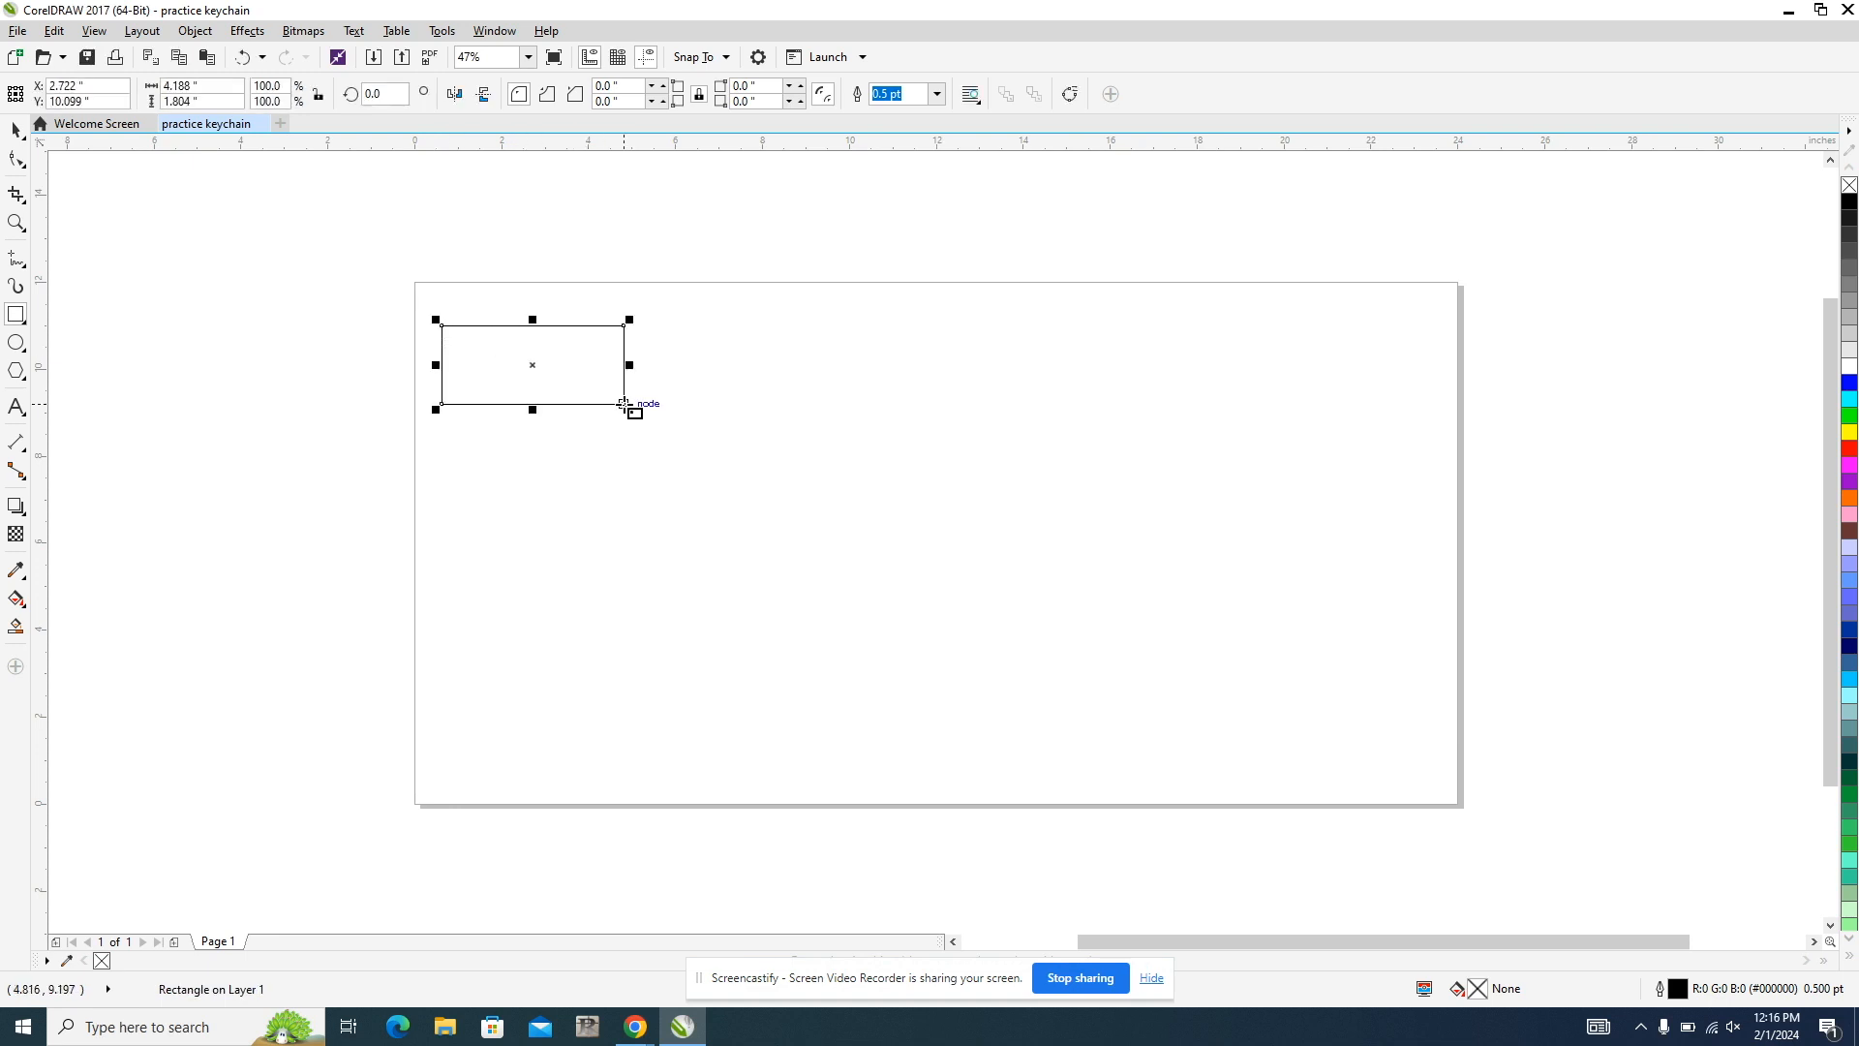
pyautogui.click(440, 450)
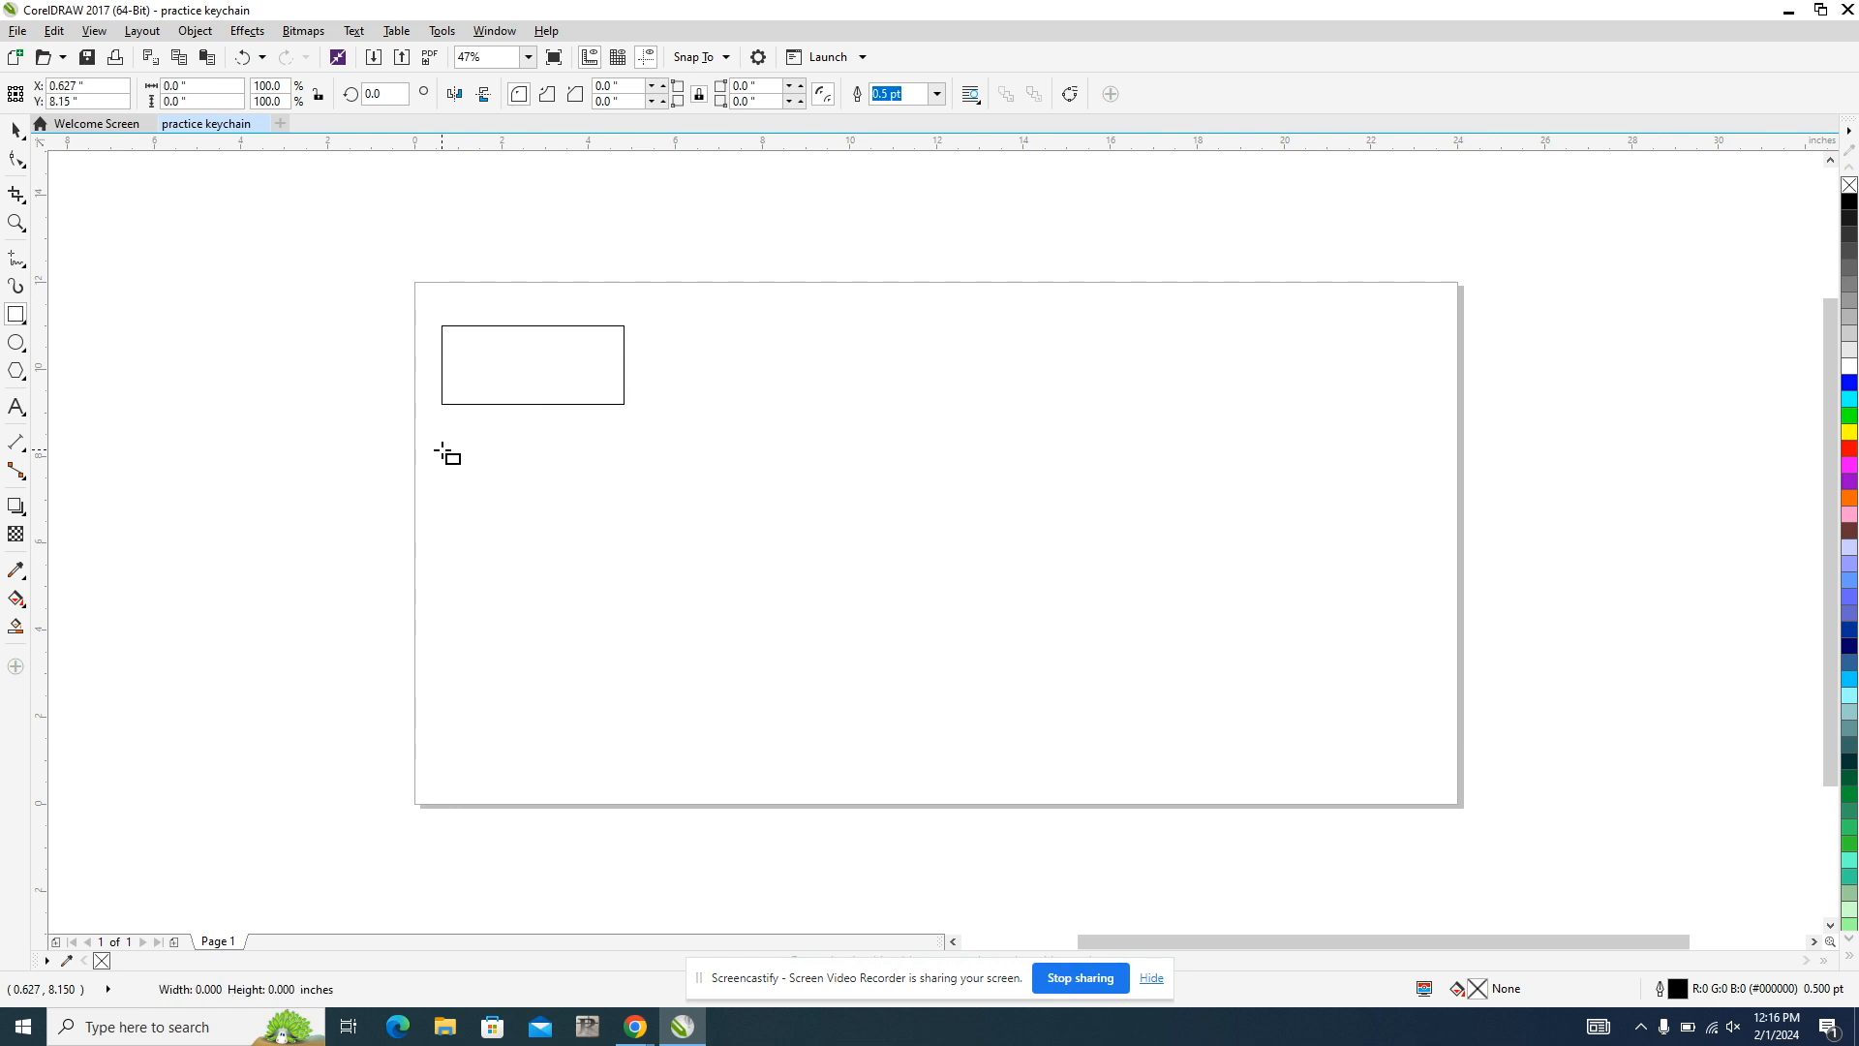
pyautogui.moveTo(440, 450); pyautogui.dragTo(626, 531)
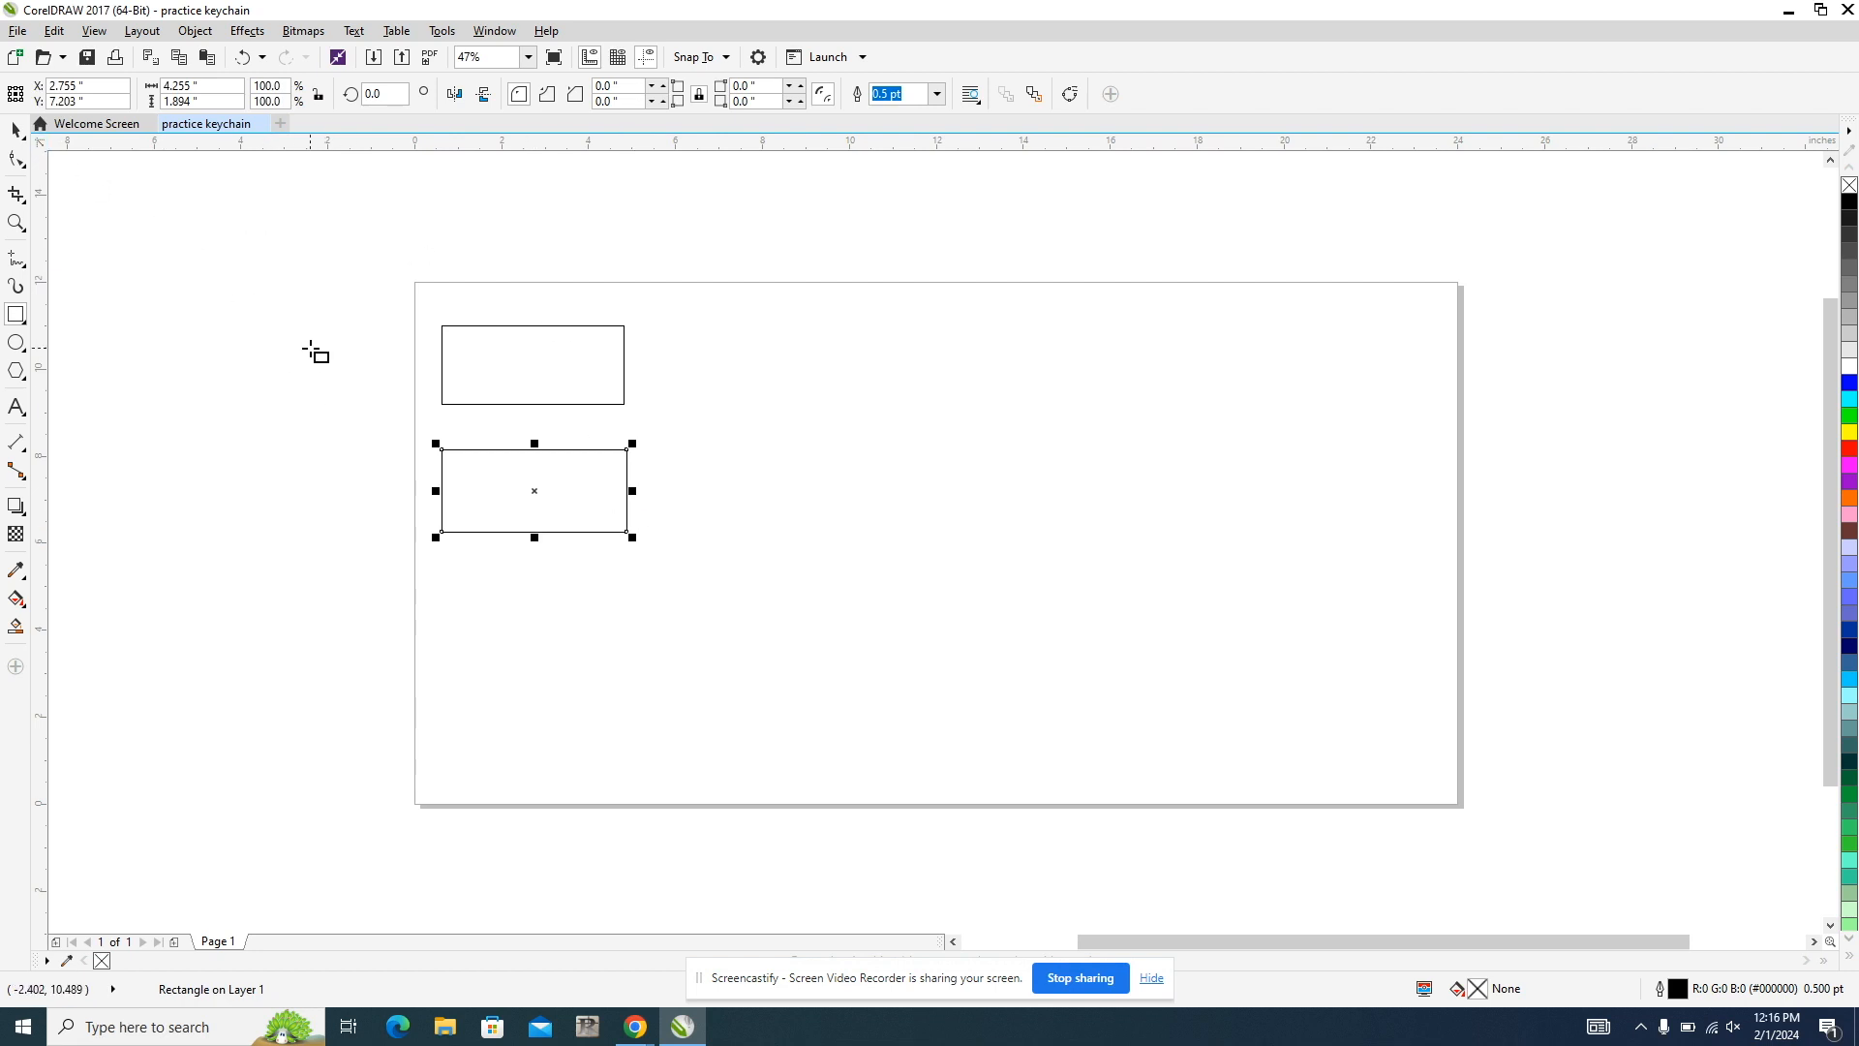
# Step: Resize the upper rectangle to 3.5 inches wide and 2 inches high
pyautogui.click(16, 134)
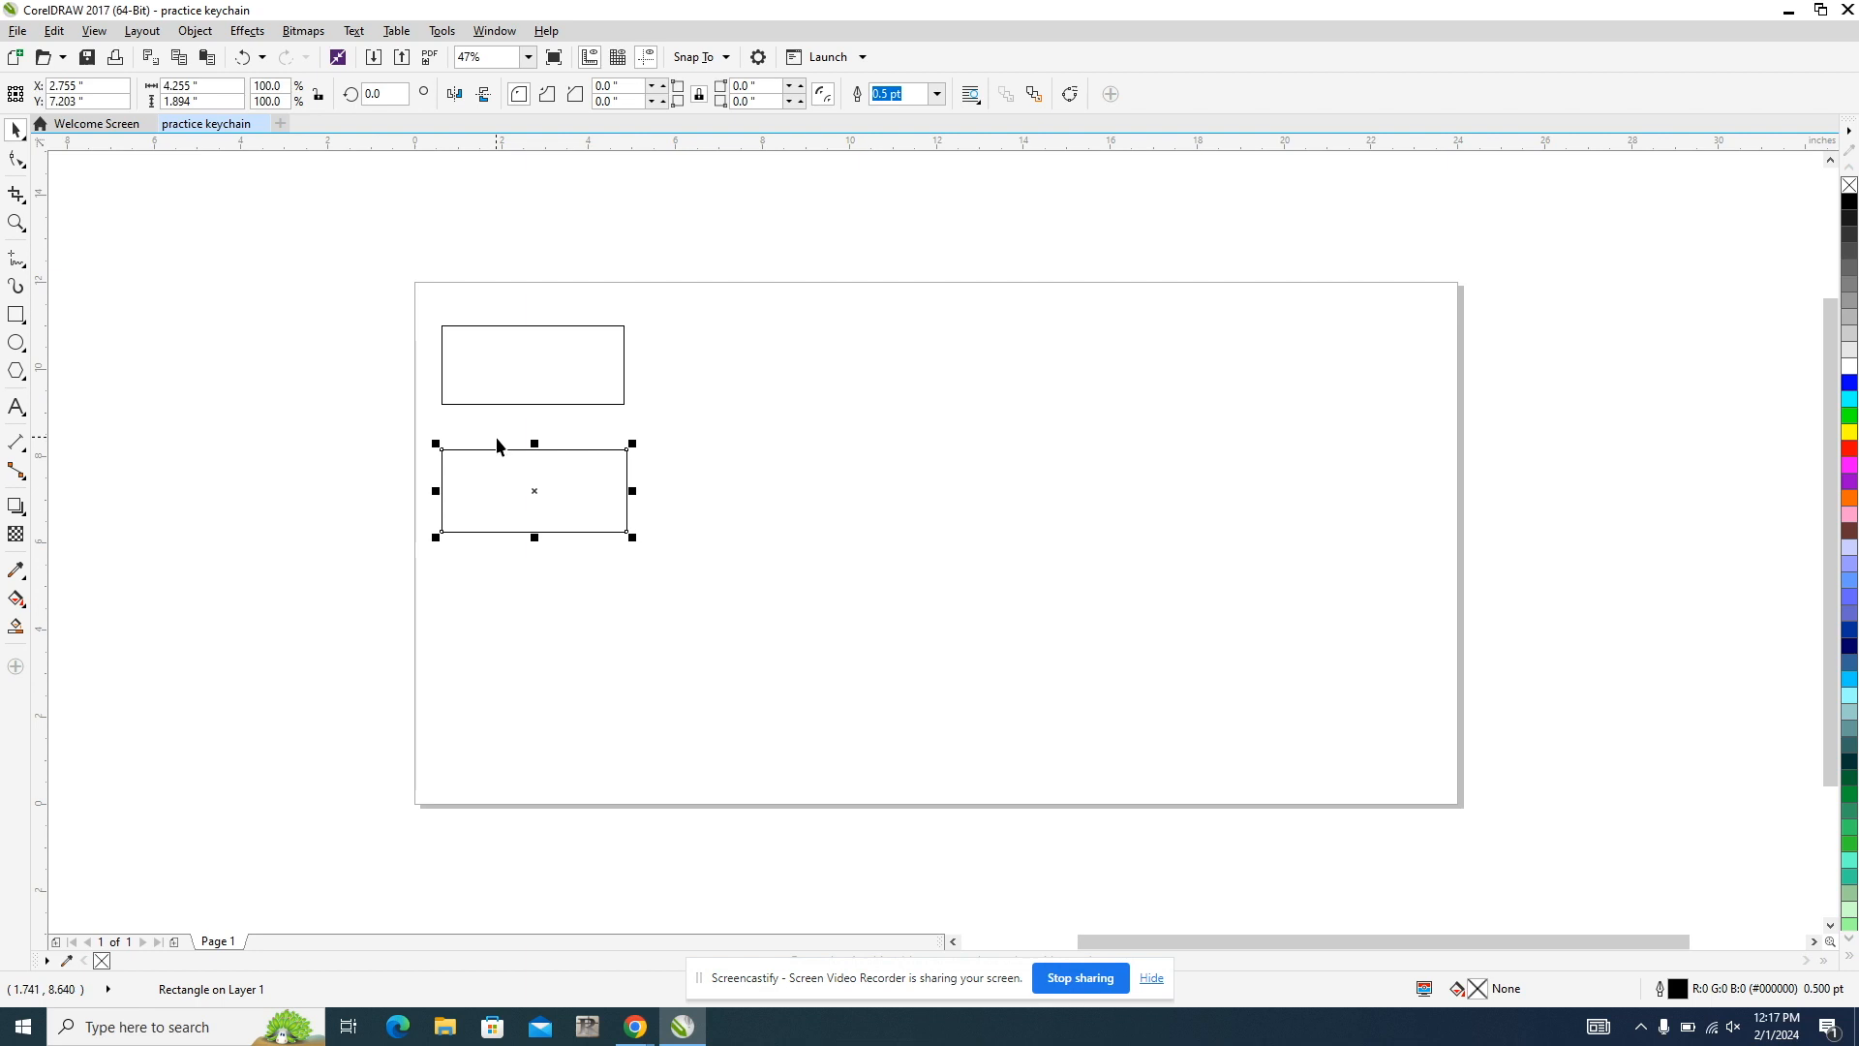
pyautogui.click(551, 375)
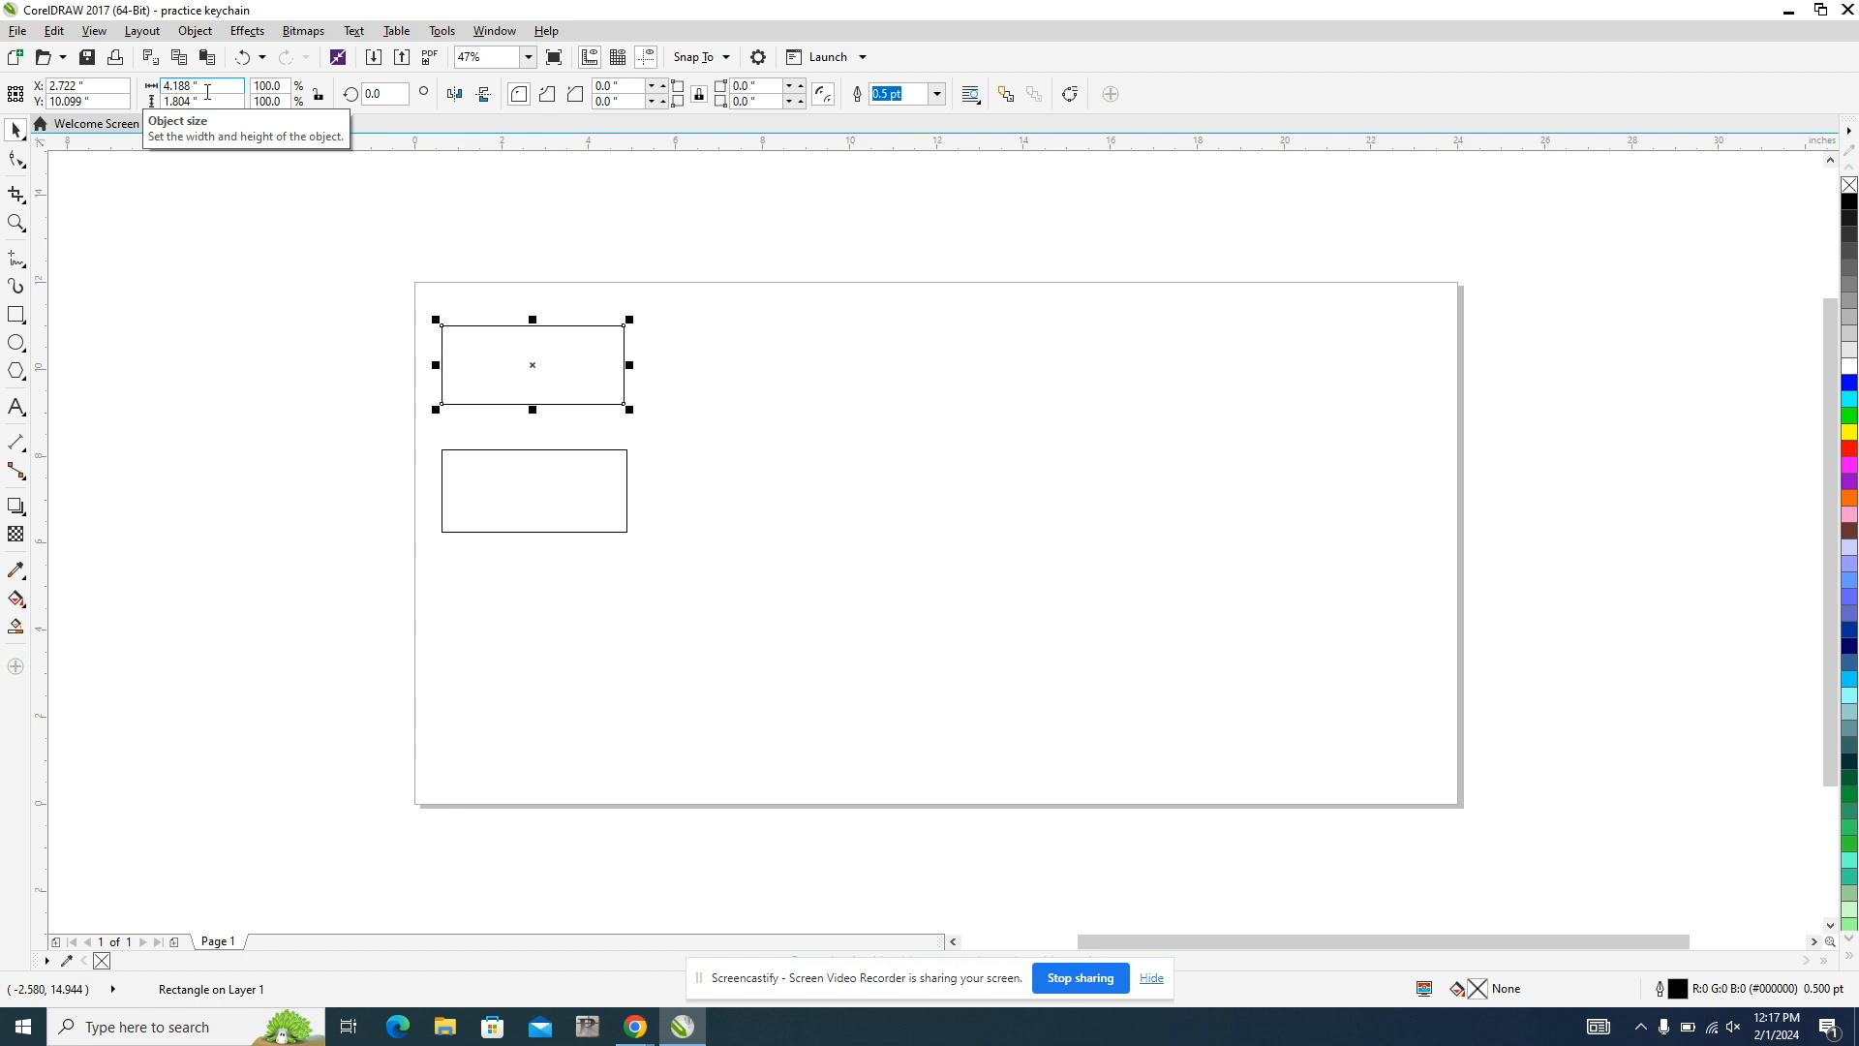
pyautogui.moveTo(207, 91); pyautogui.dragTo(157, 83)
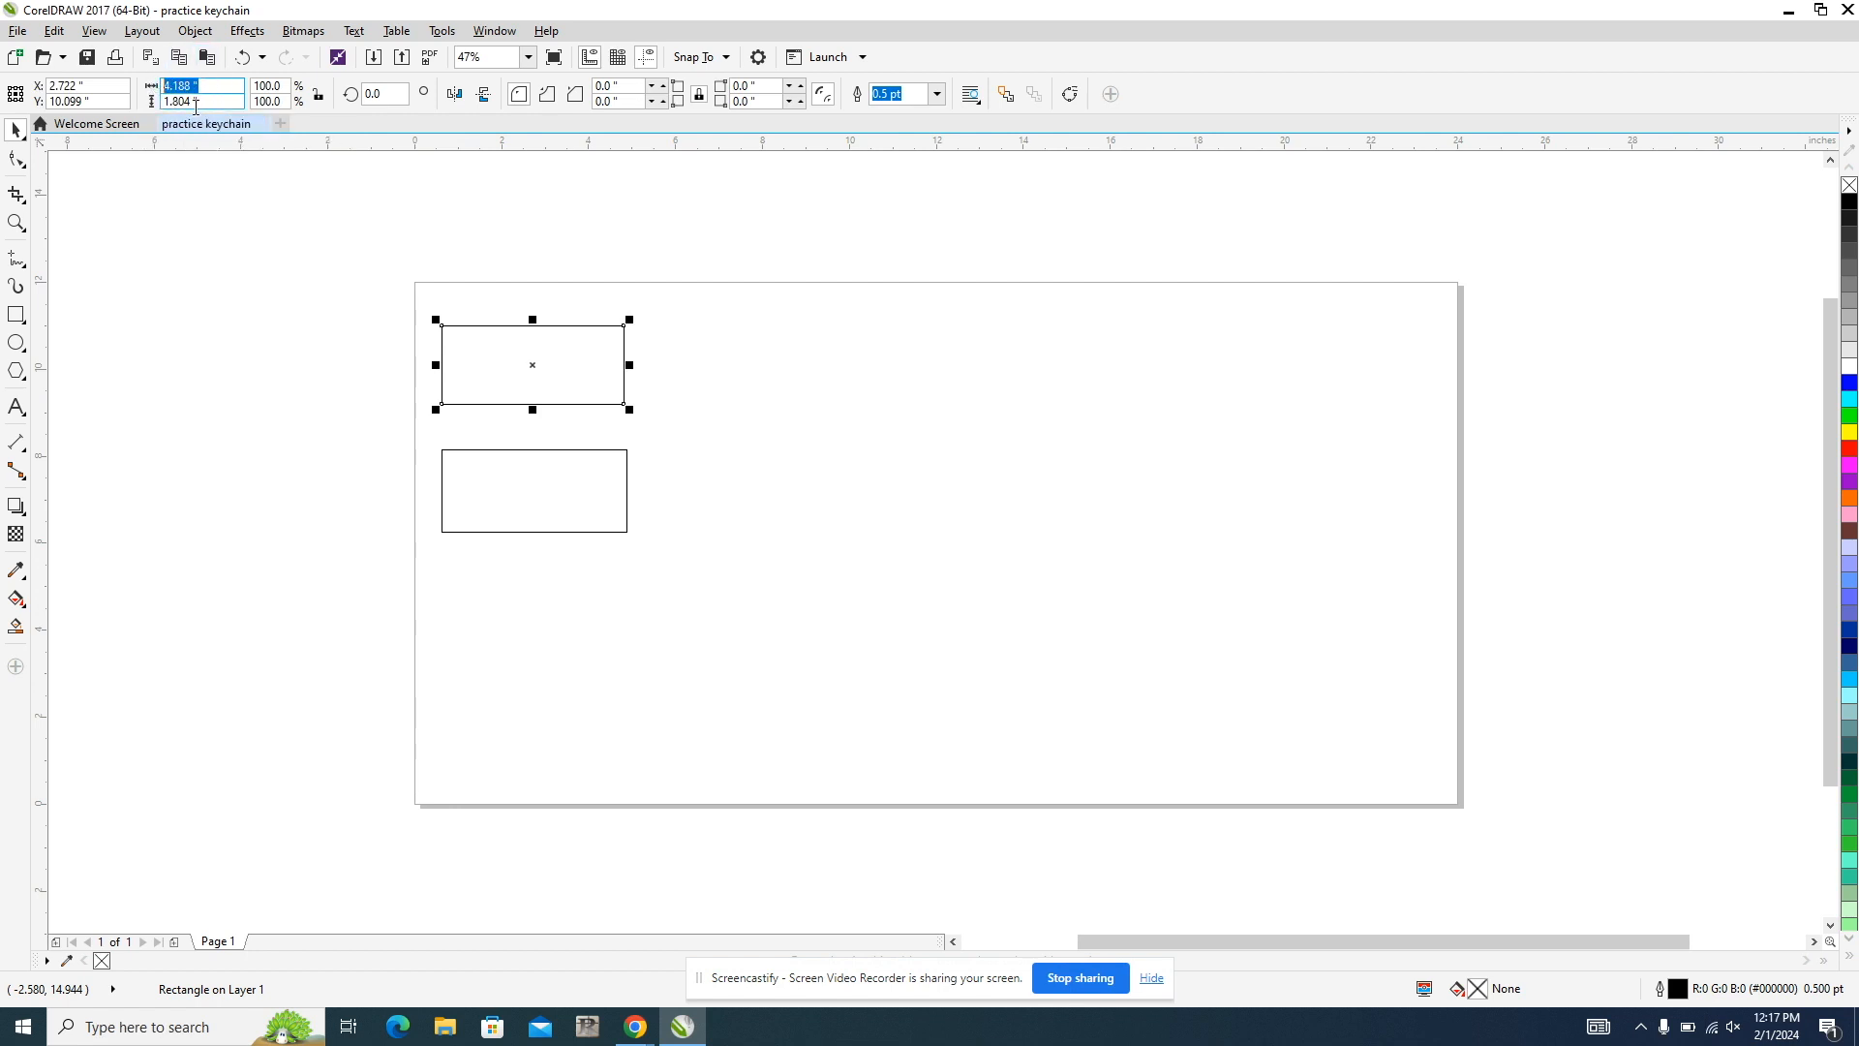
pyautogui.write('3.5')
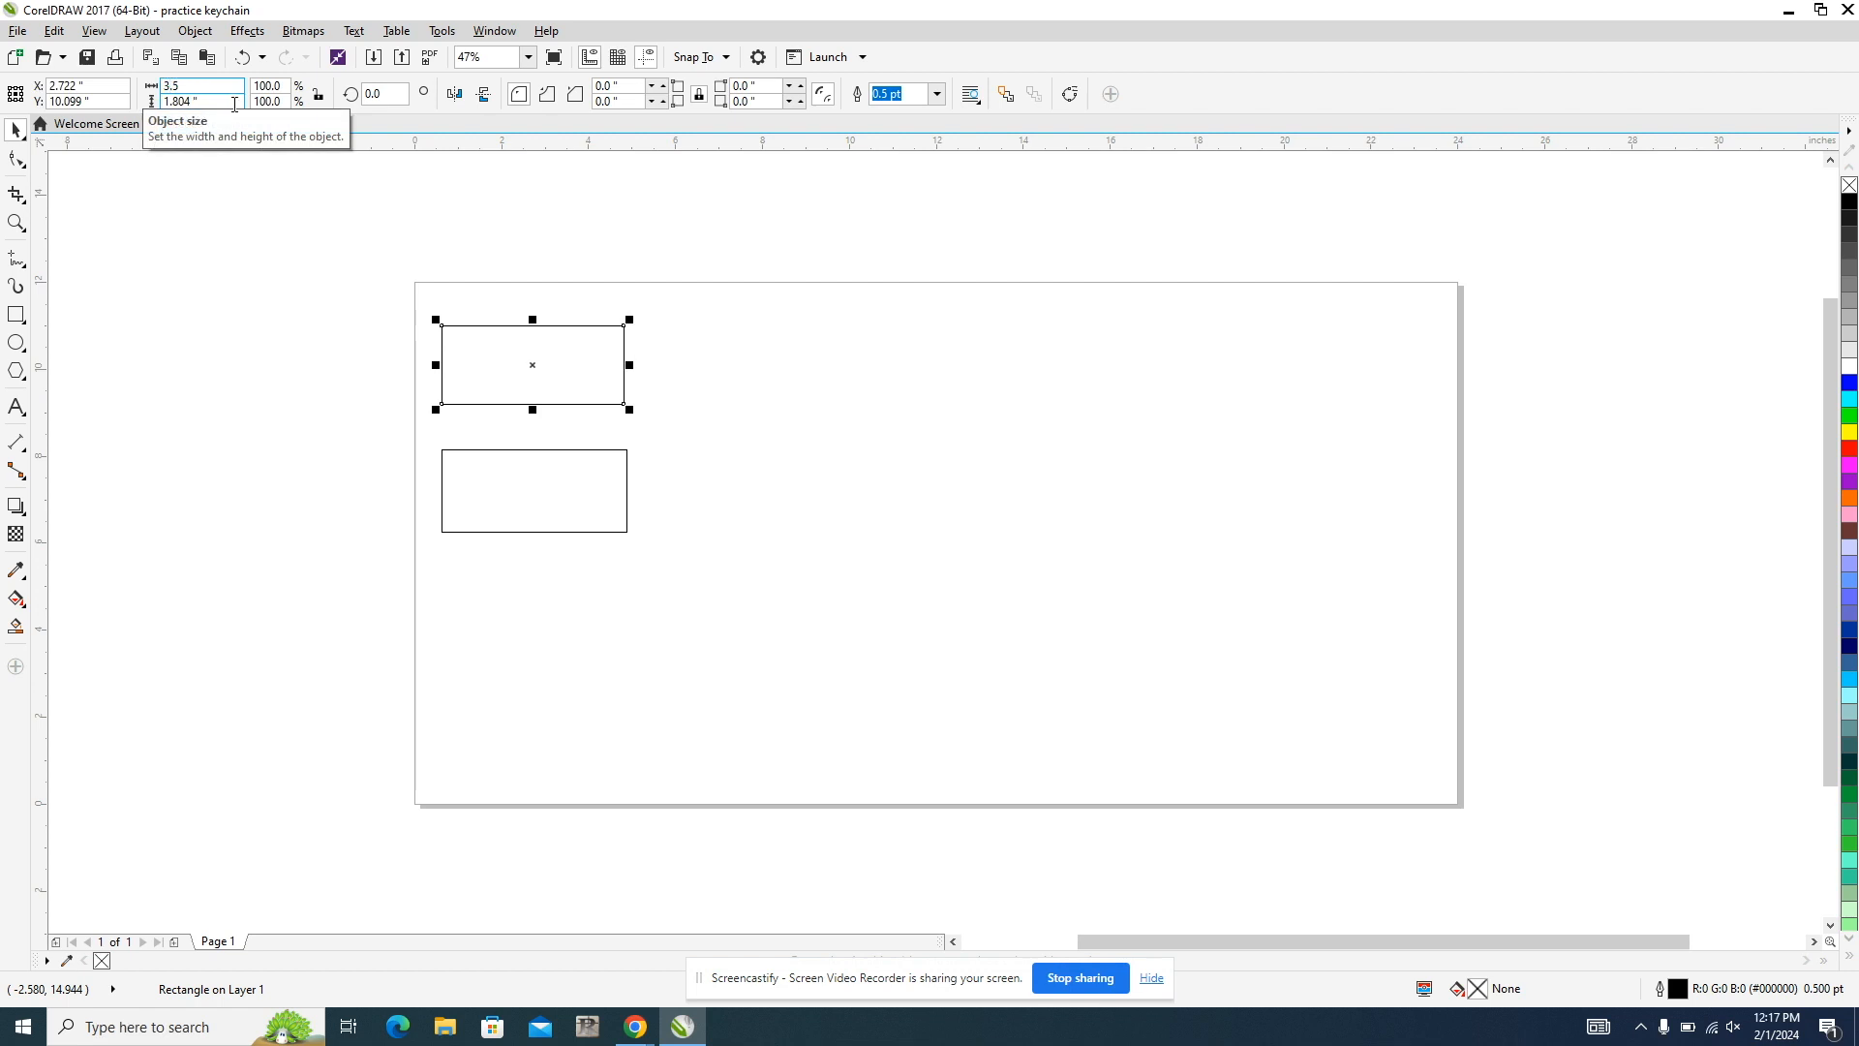
pyautogui.click(232, 104)
pyautogui.moveTo(232, 103); pyautogui.dragTo(138, 104)
pyautogui.write('2')
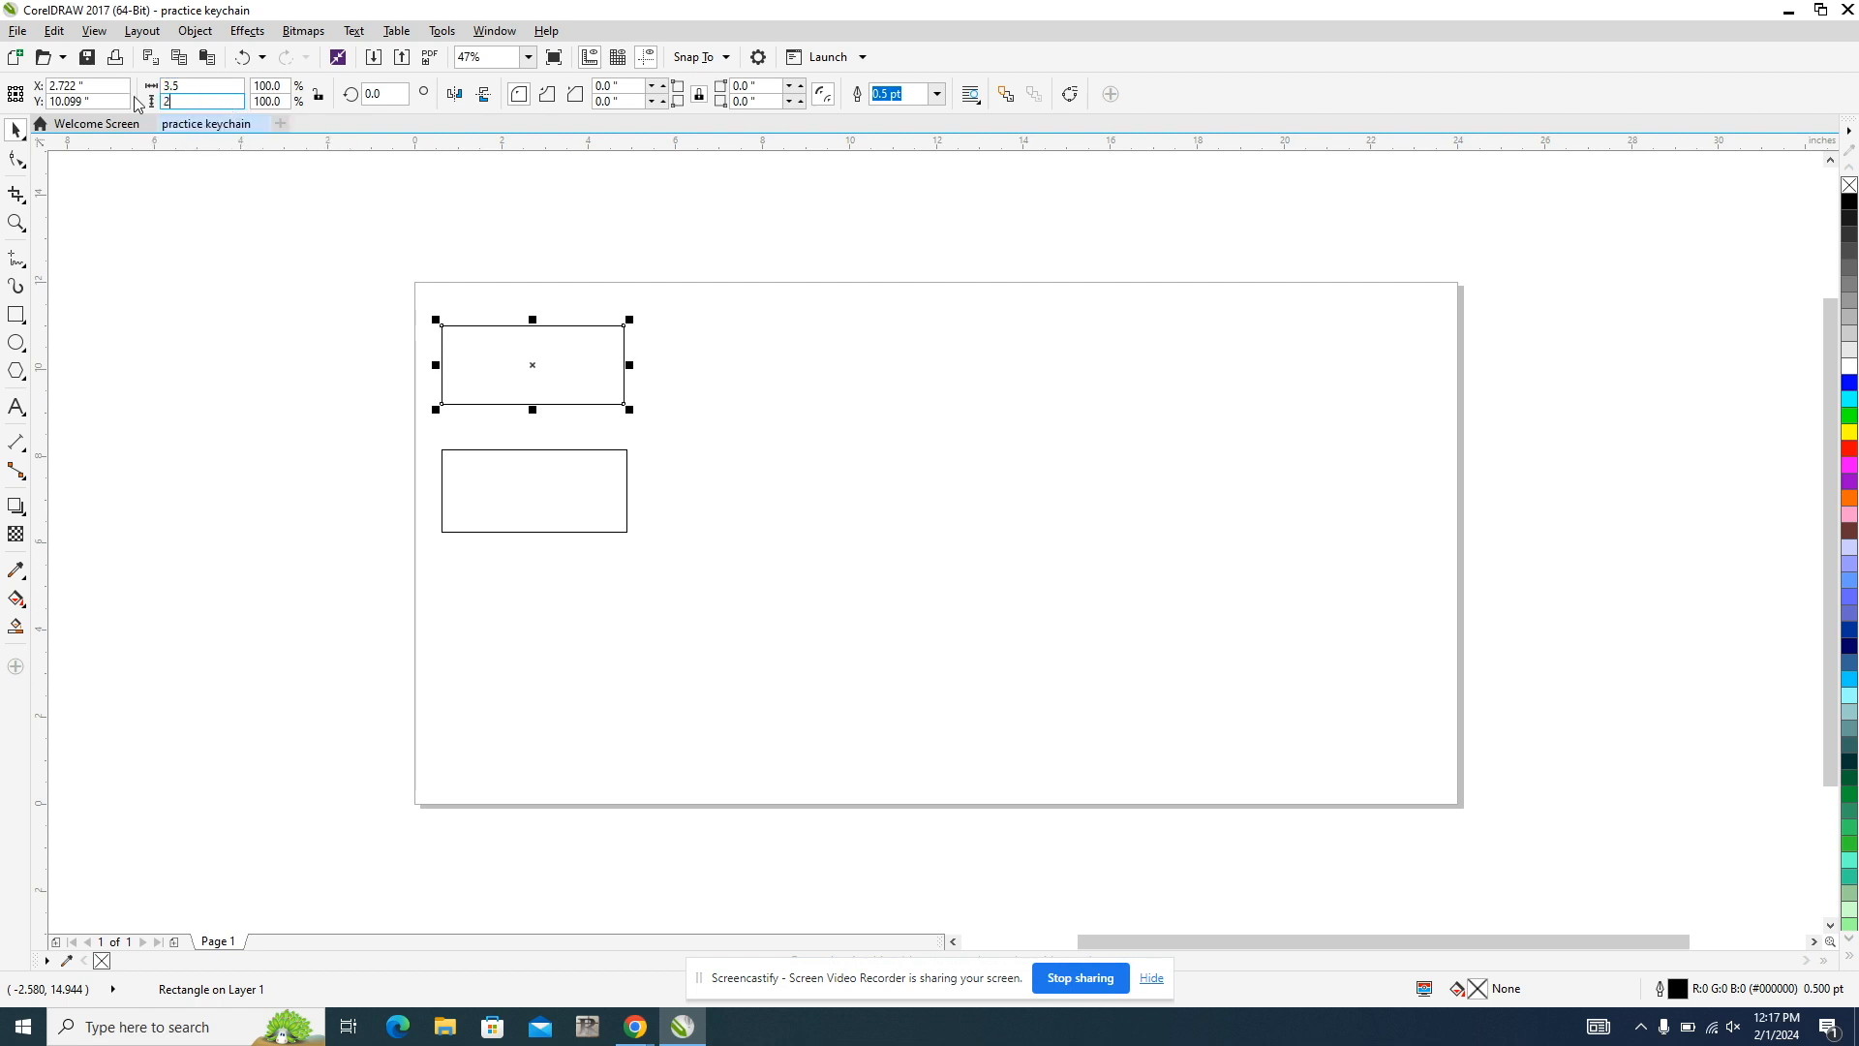
pyautogui.press('Return')
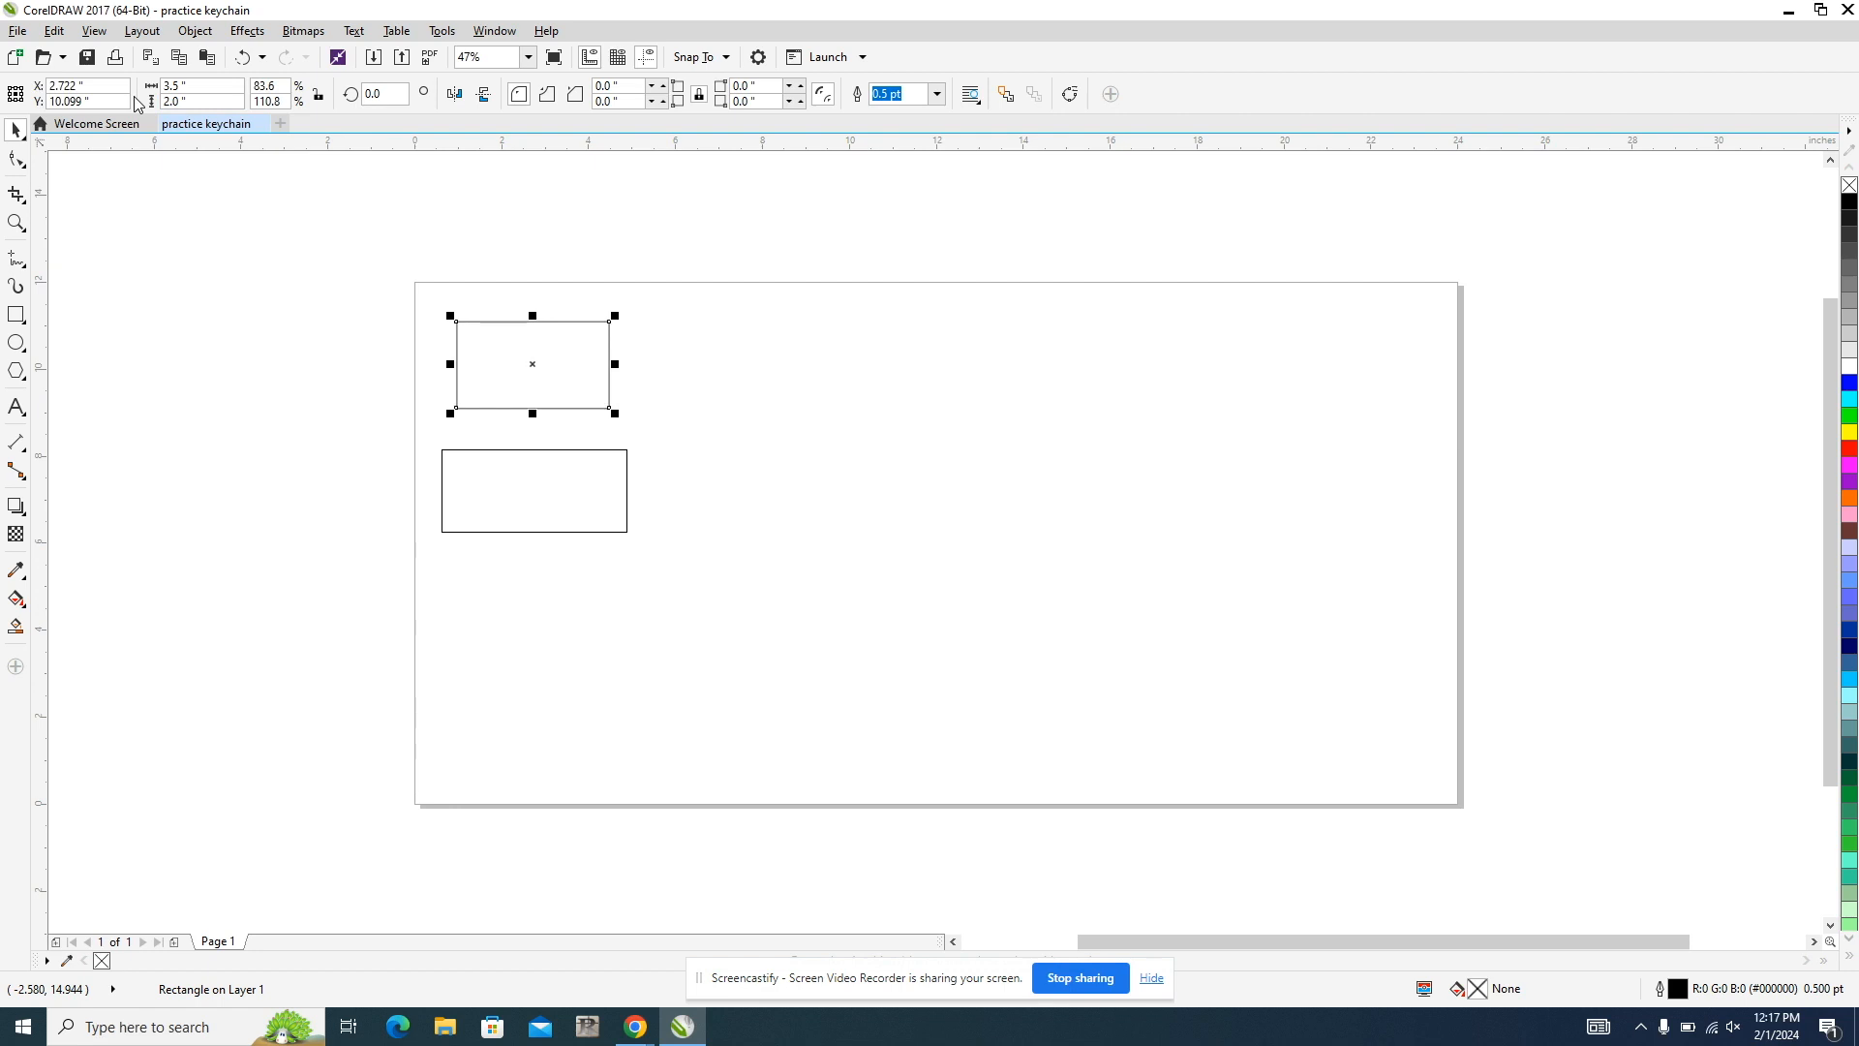
# Step: Resize the lower rectangle to 3.25 inches wide and 1.75 inches high, and check the sizes of both rectangles
pyautogui.click(442, 467)
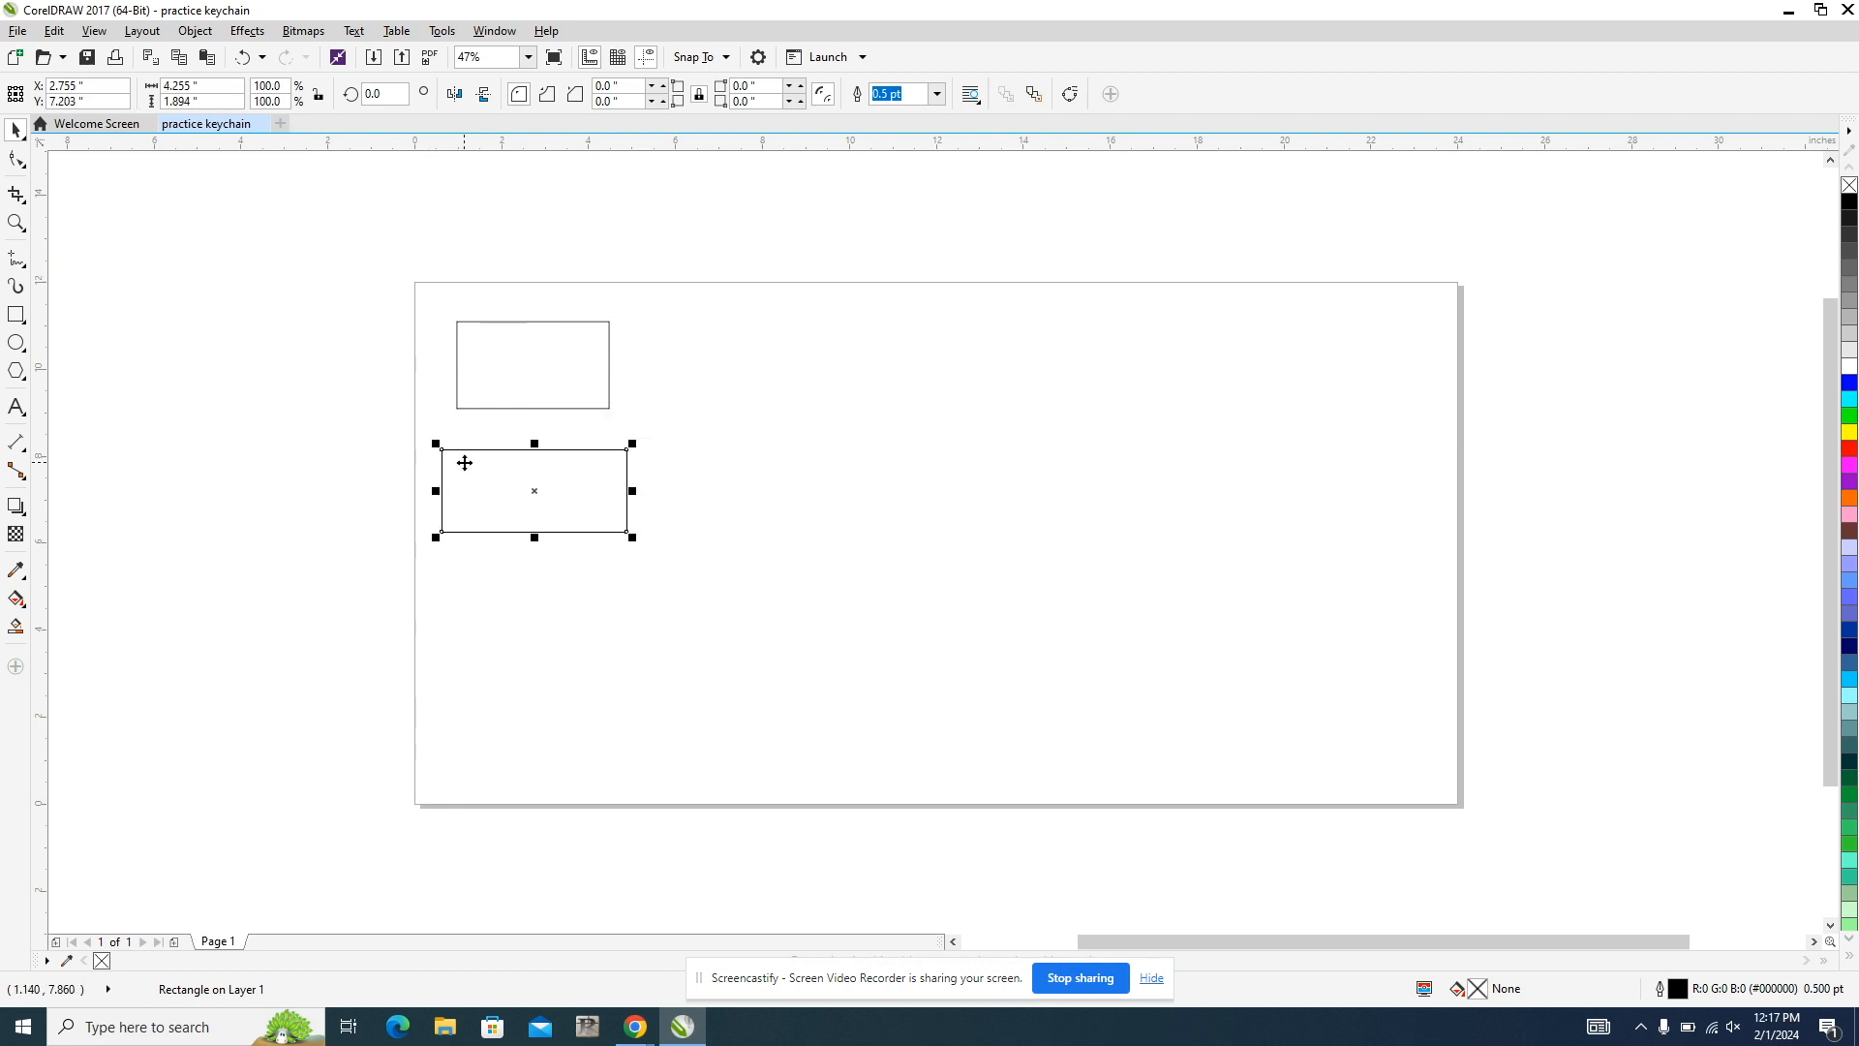
pyautogui.click(189, 85)
pyautogui.write('3.25')
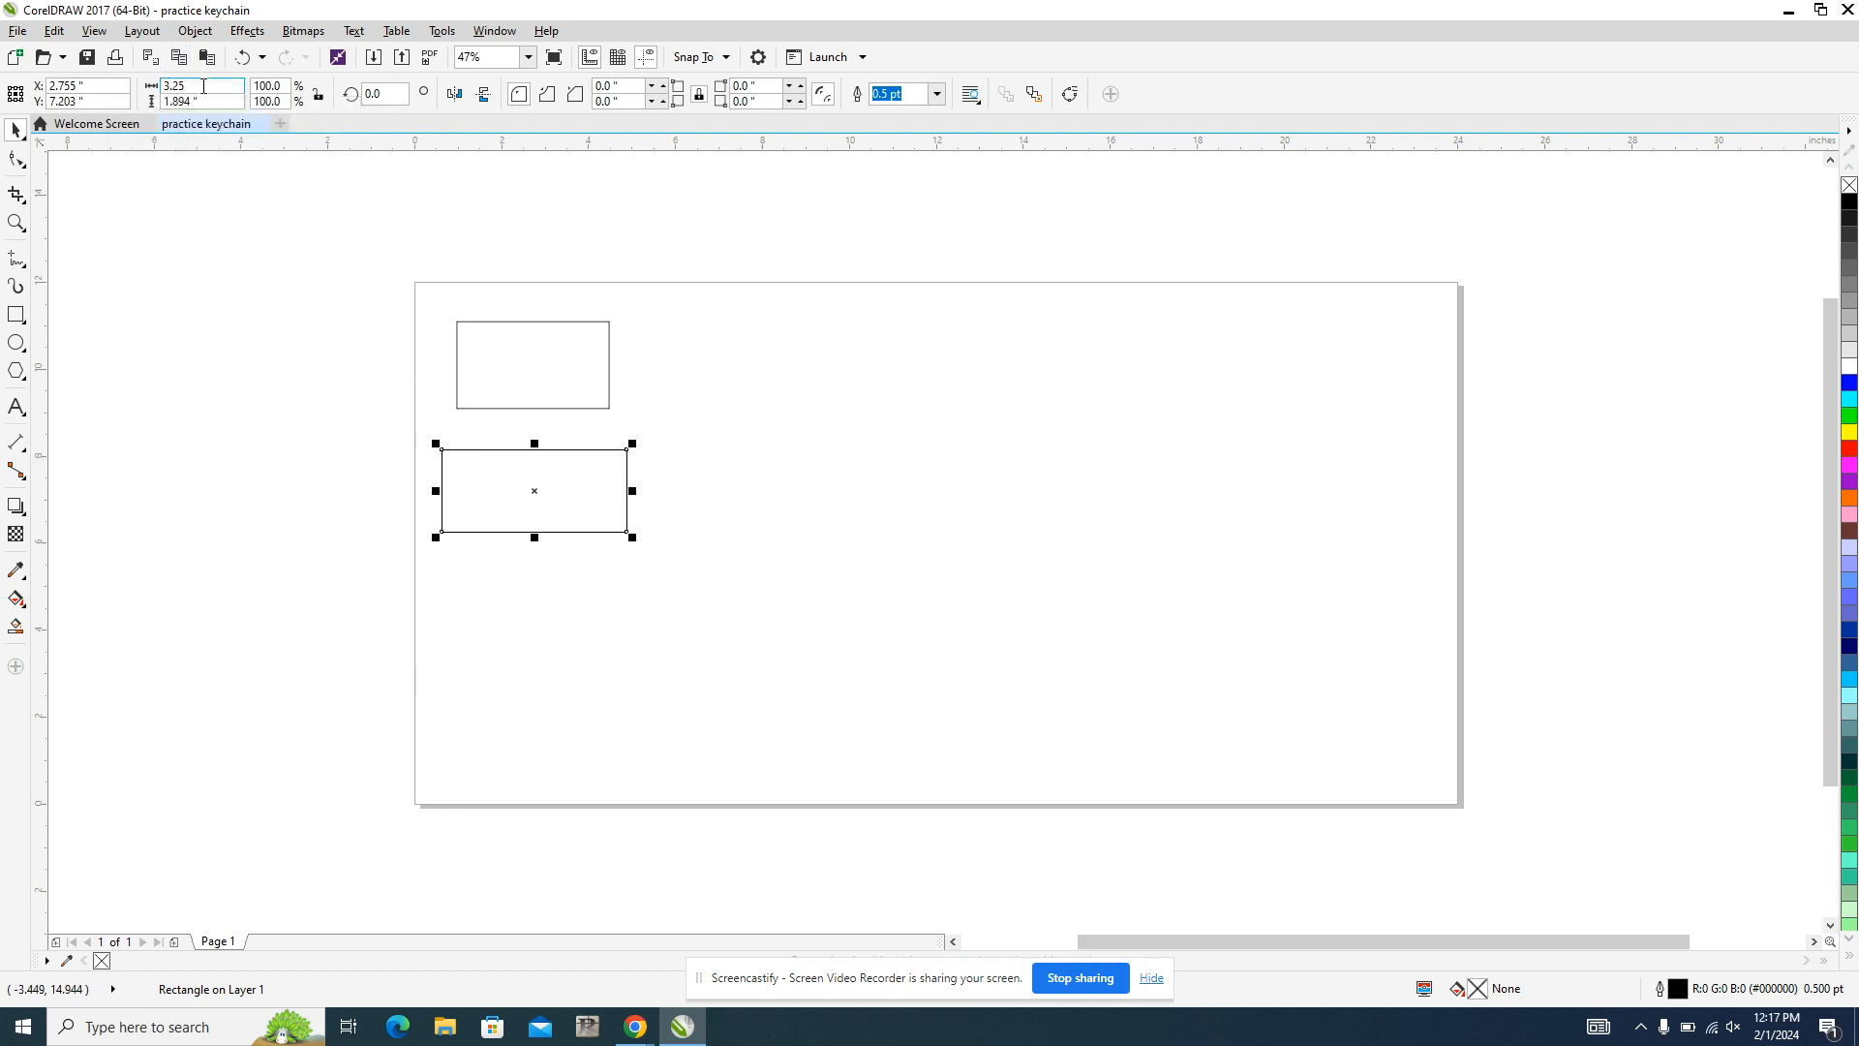
pyautogui.press('Tab')
pyautogui.write('1.75')
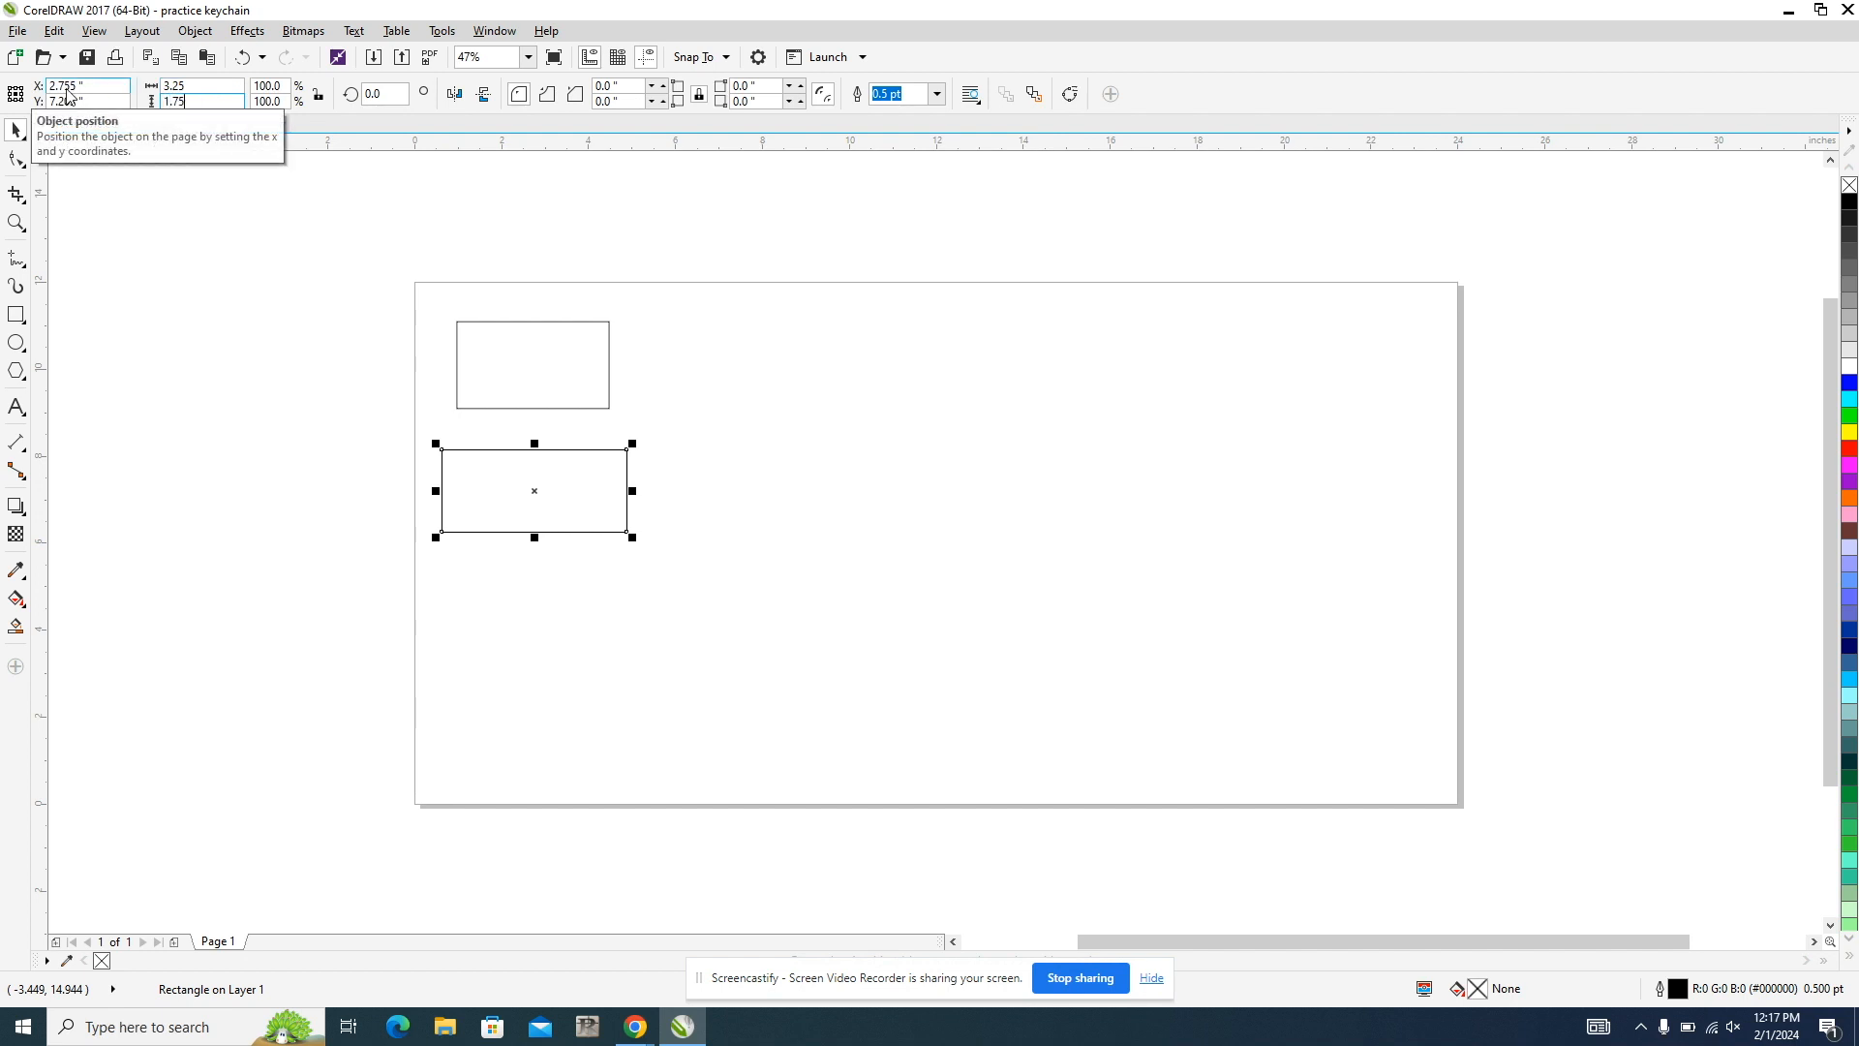
pyautogui.press('Return')
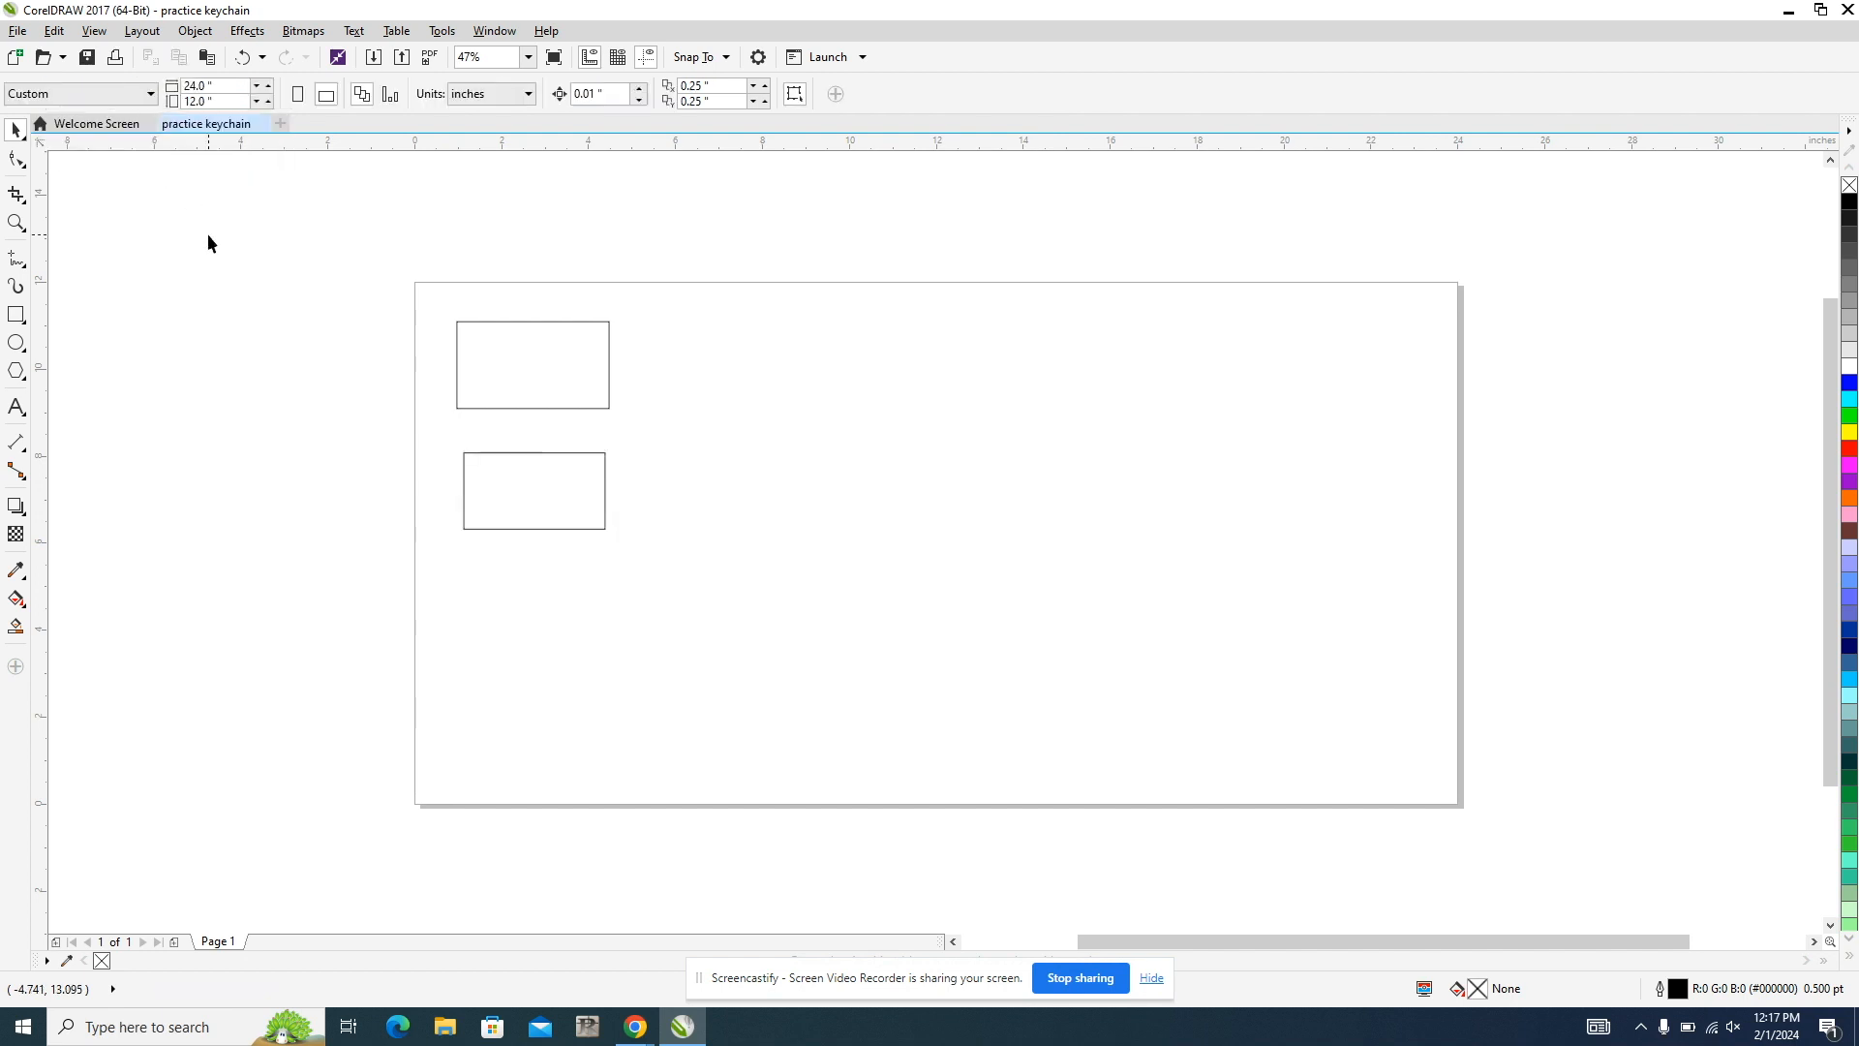
pyautogui.click(499, 331)
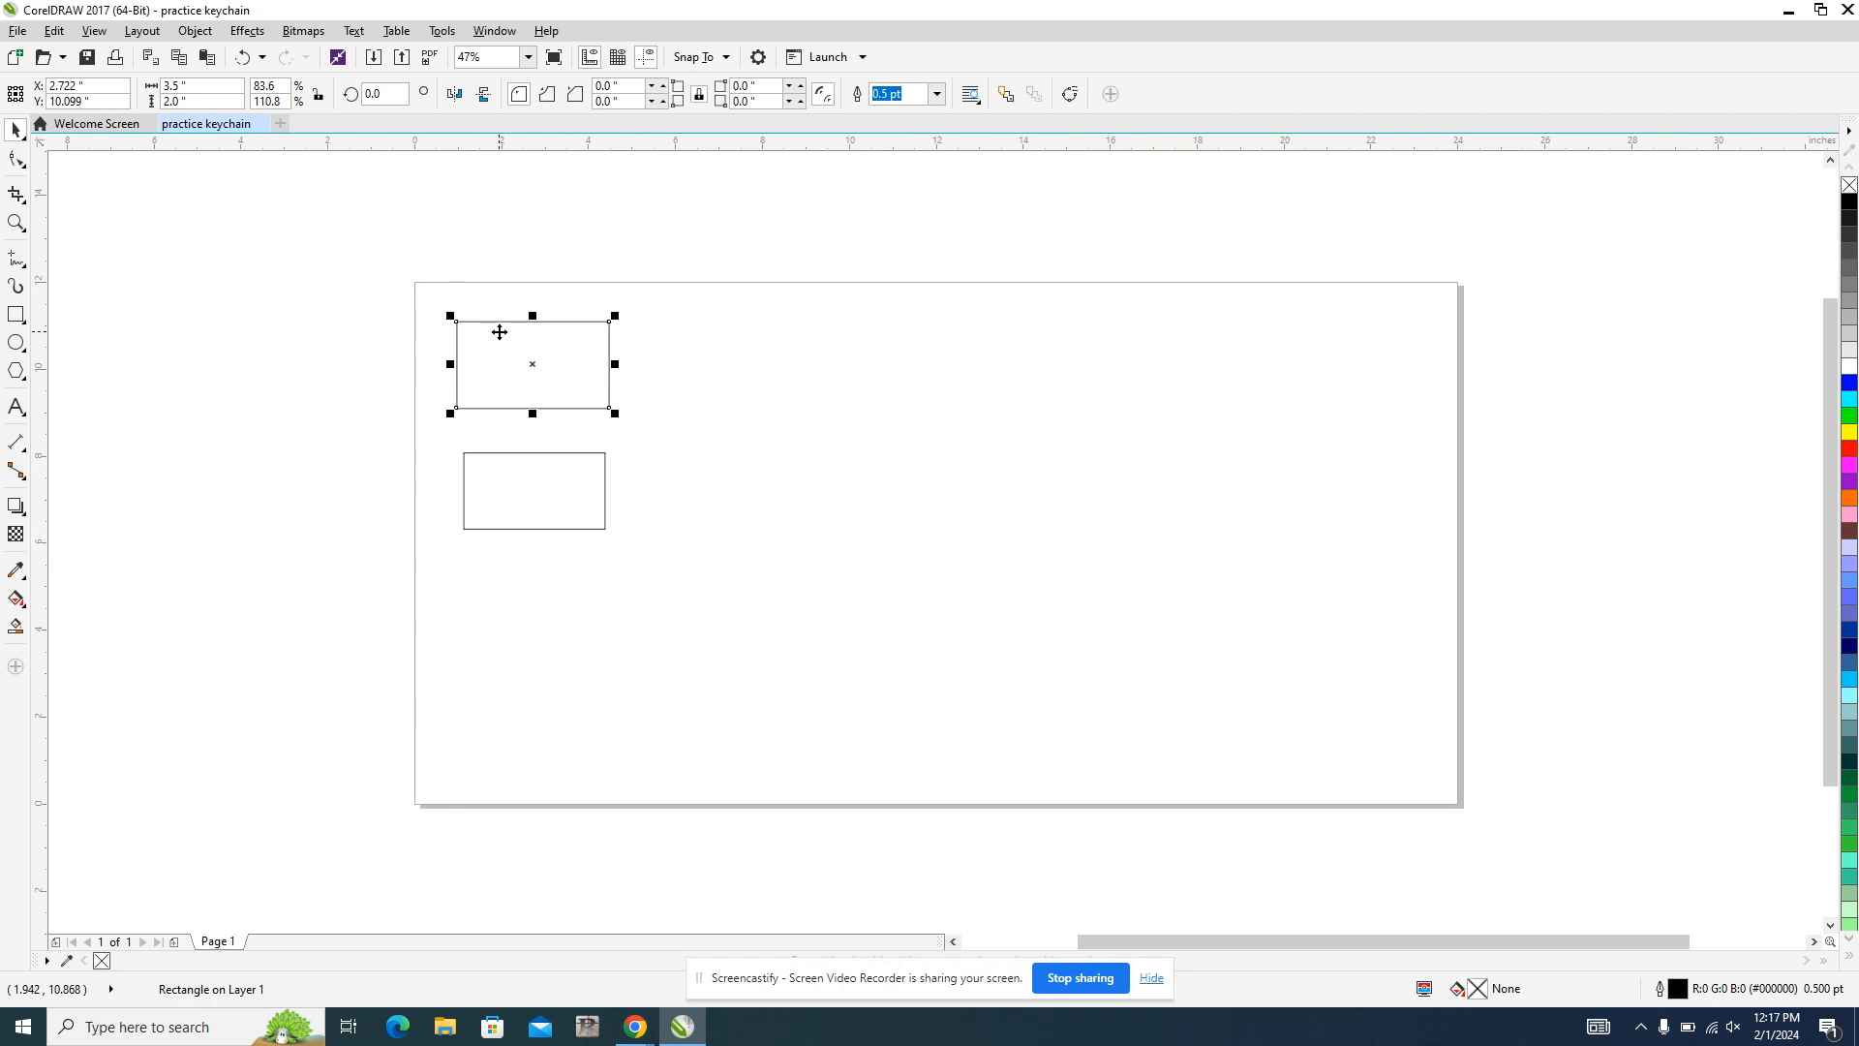
pyautogui.click(526, 465)
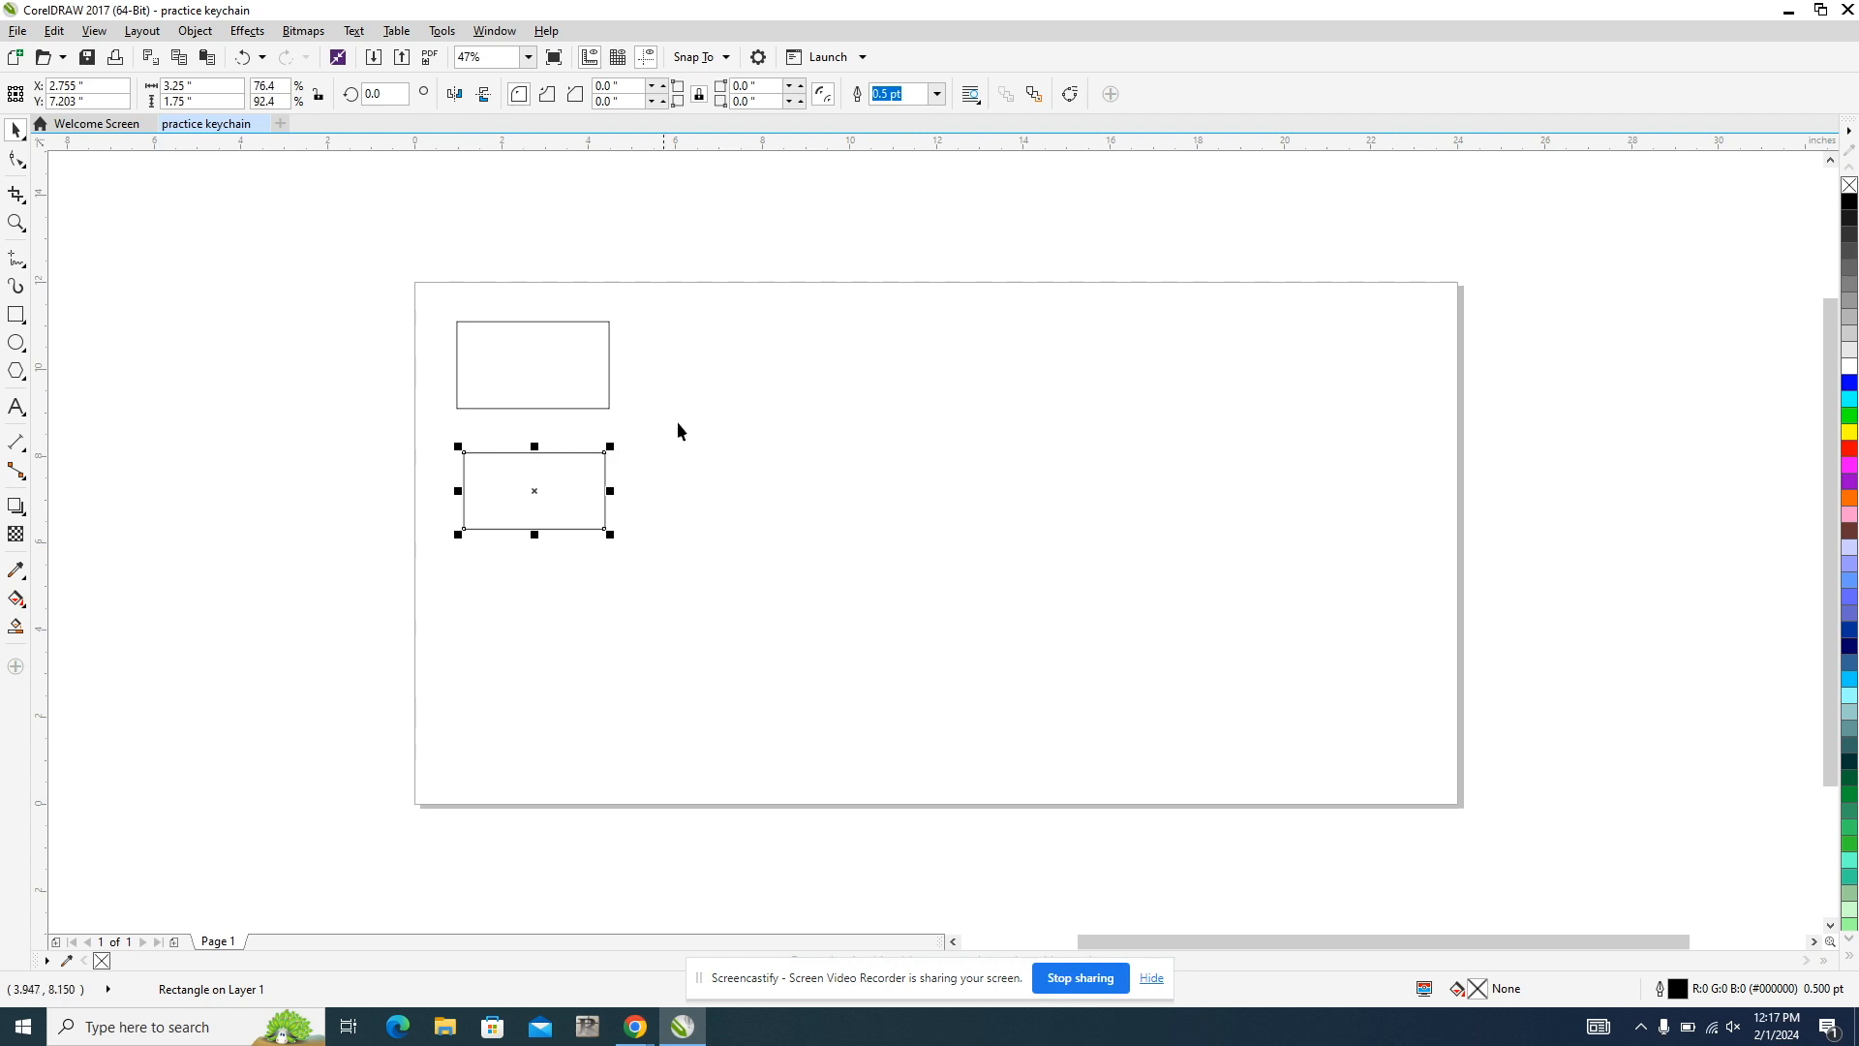
pyautogui.click(740, 414)
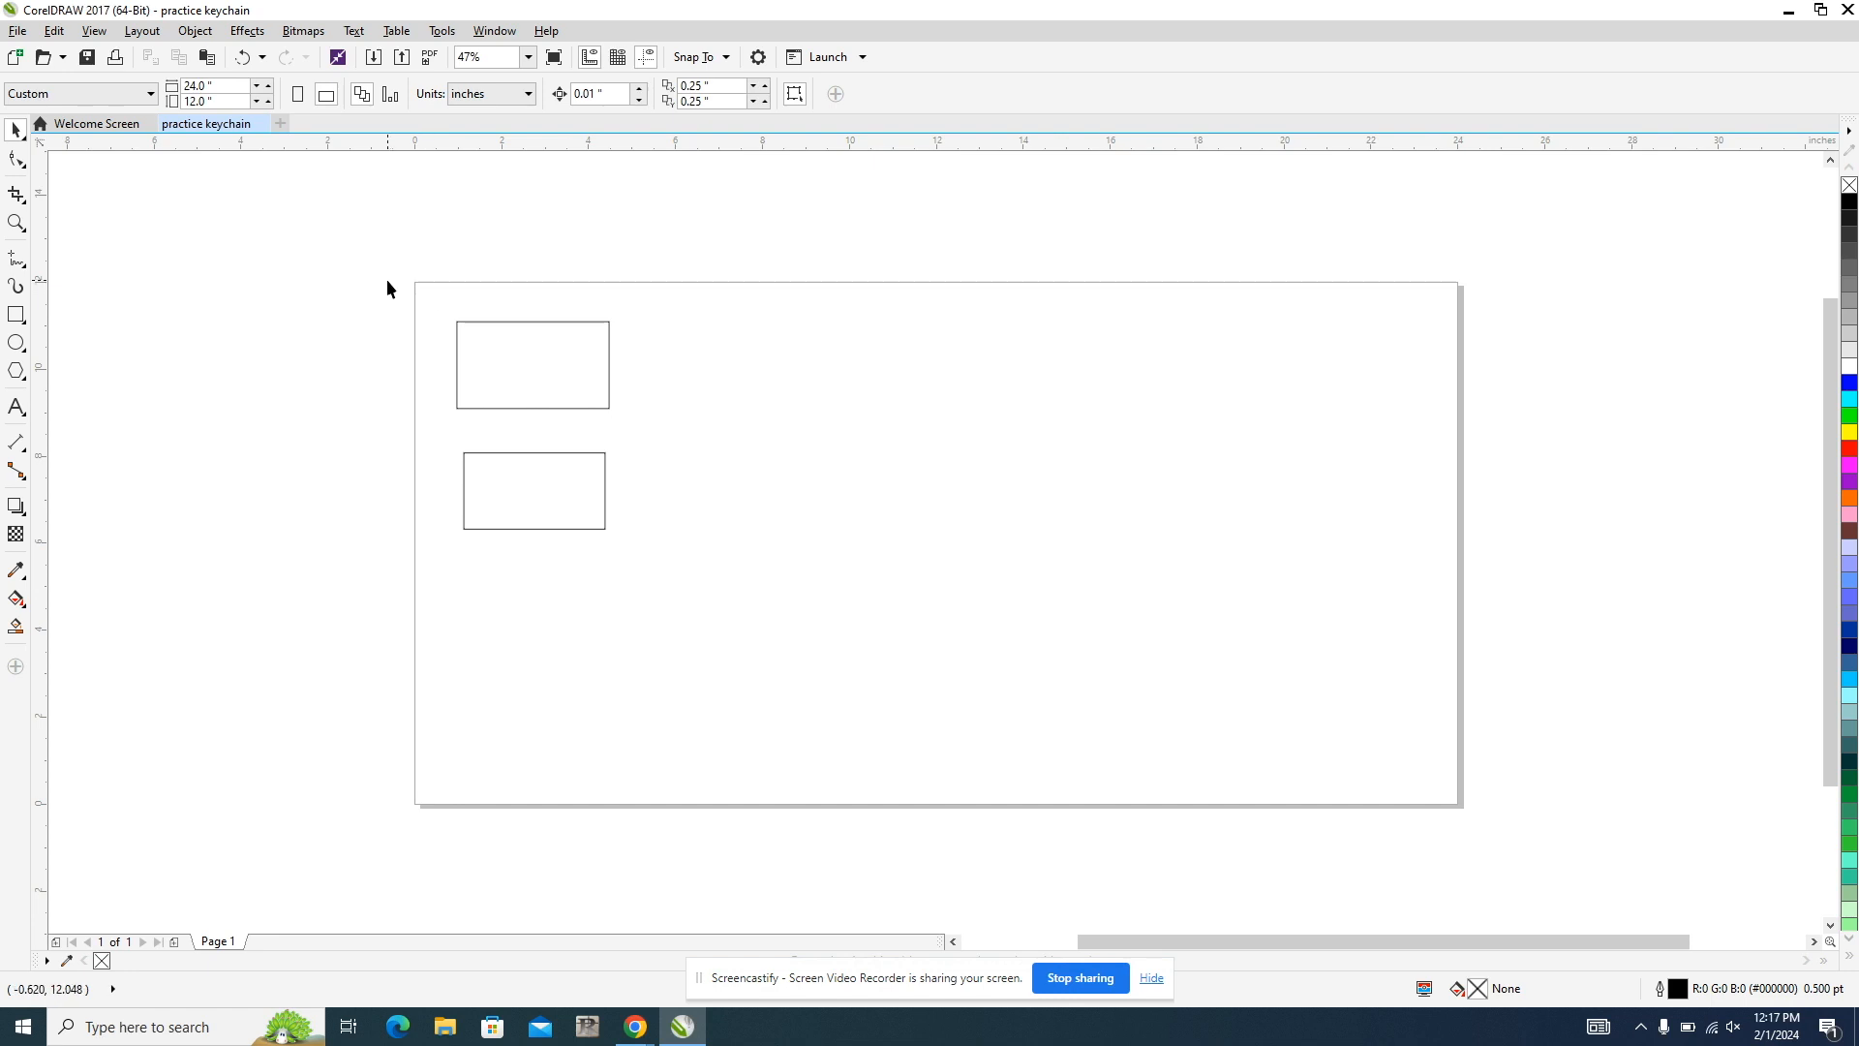
# Step: Align the centers of both rectangles horizontally and vertically so the smaller one sits inside the larger
pyautogui.moveTo(385, 259); pyautogui.dragTo(704, 587)
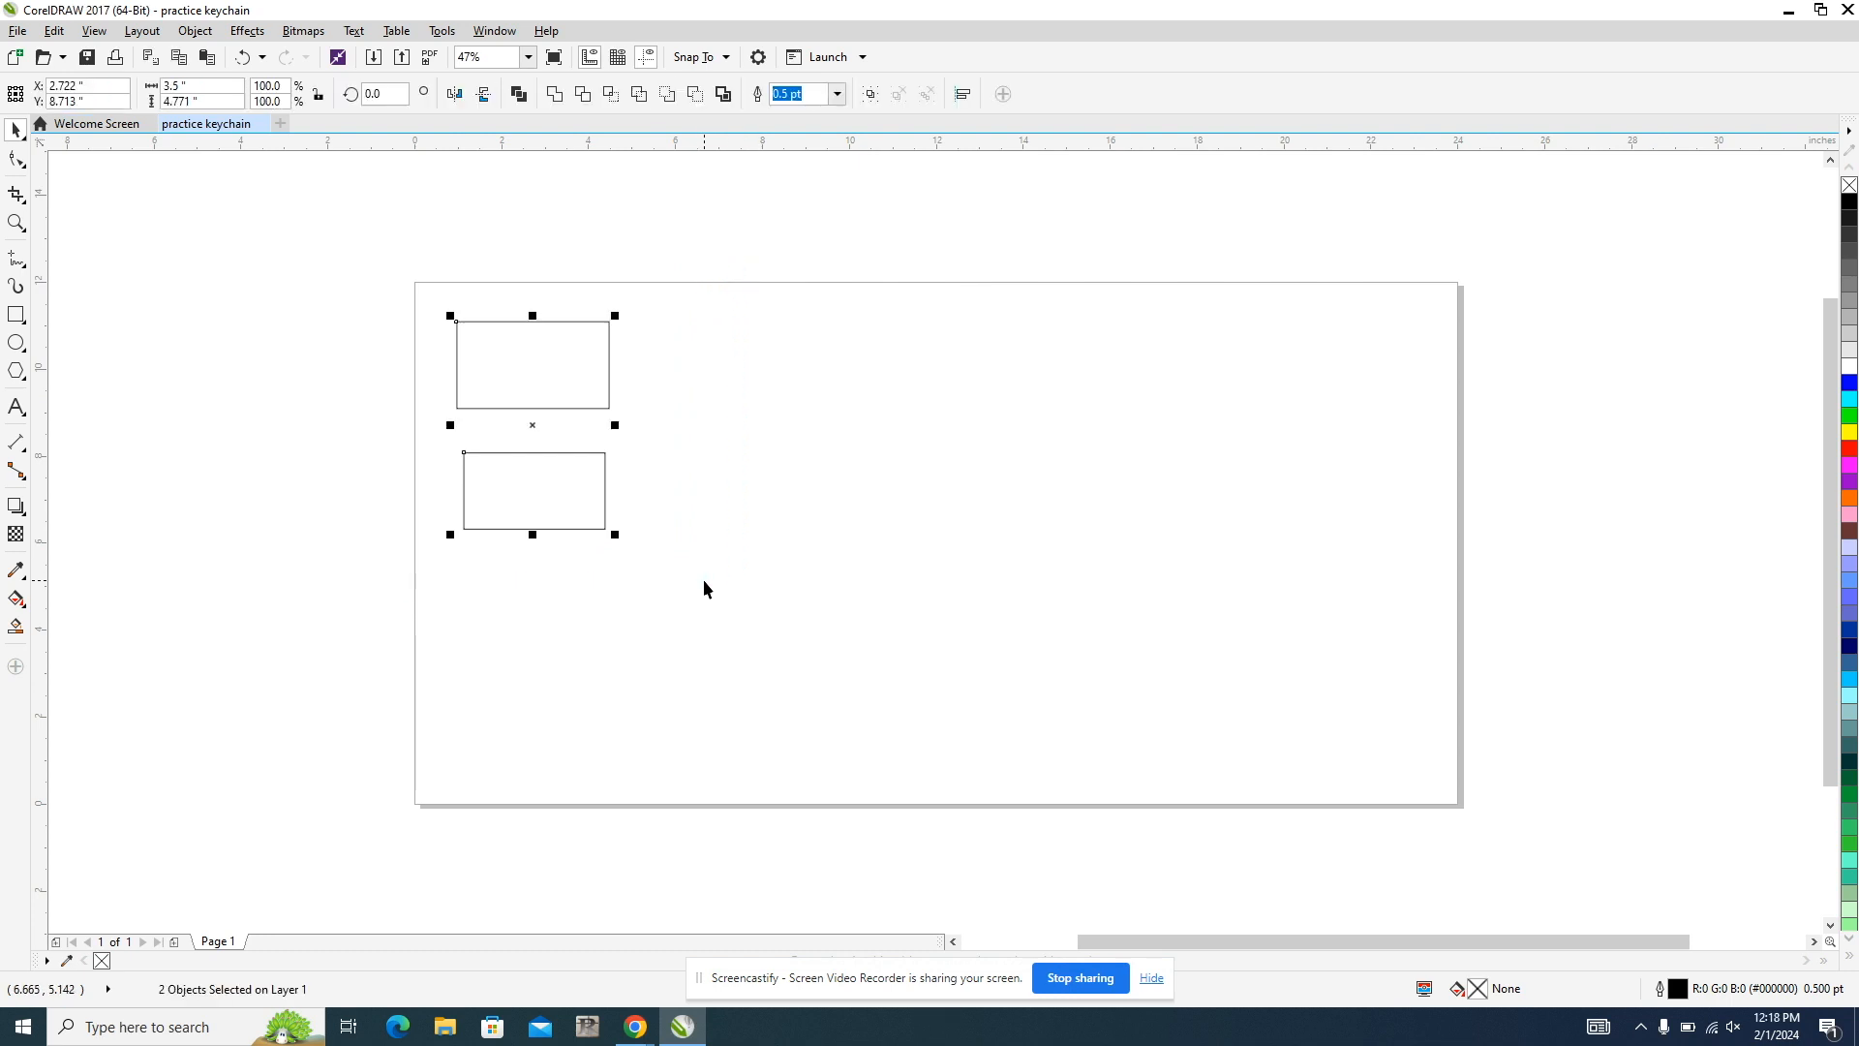
pyautogui.click(959, 98)
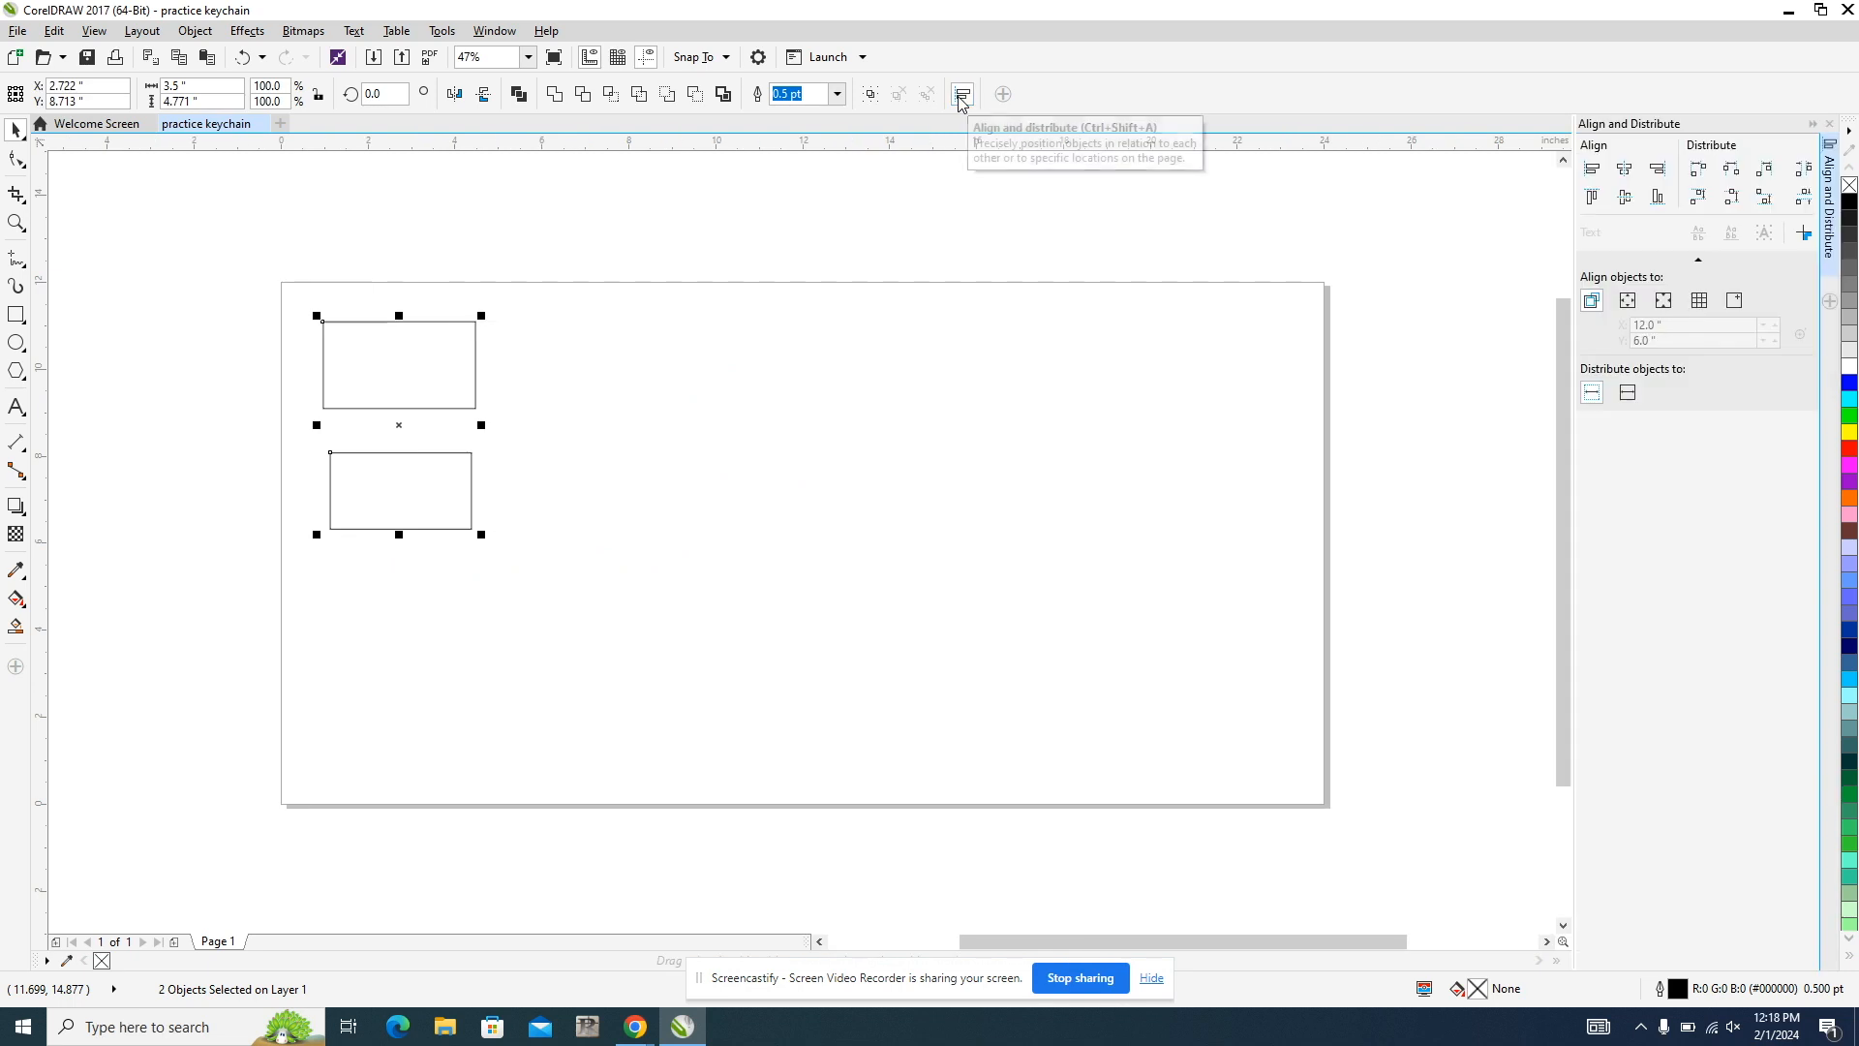
pyautogui.click(1629, 172)
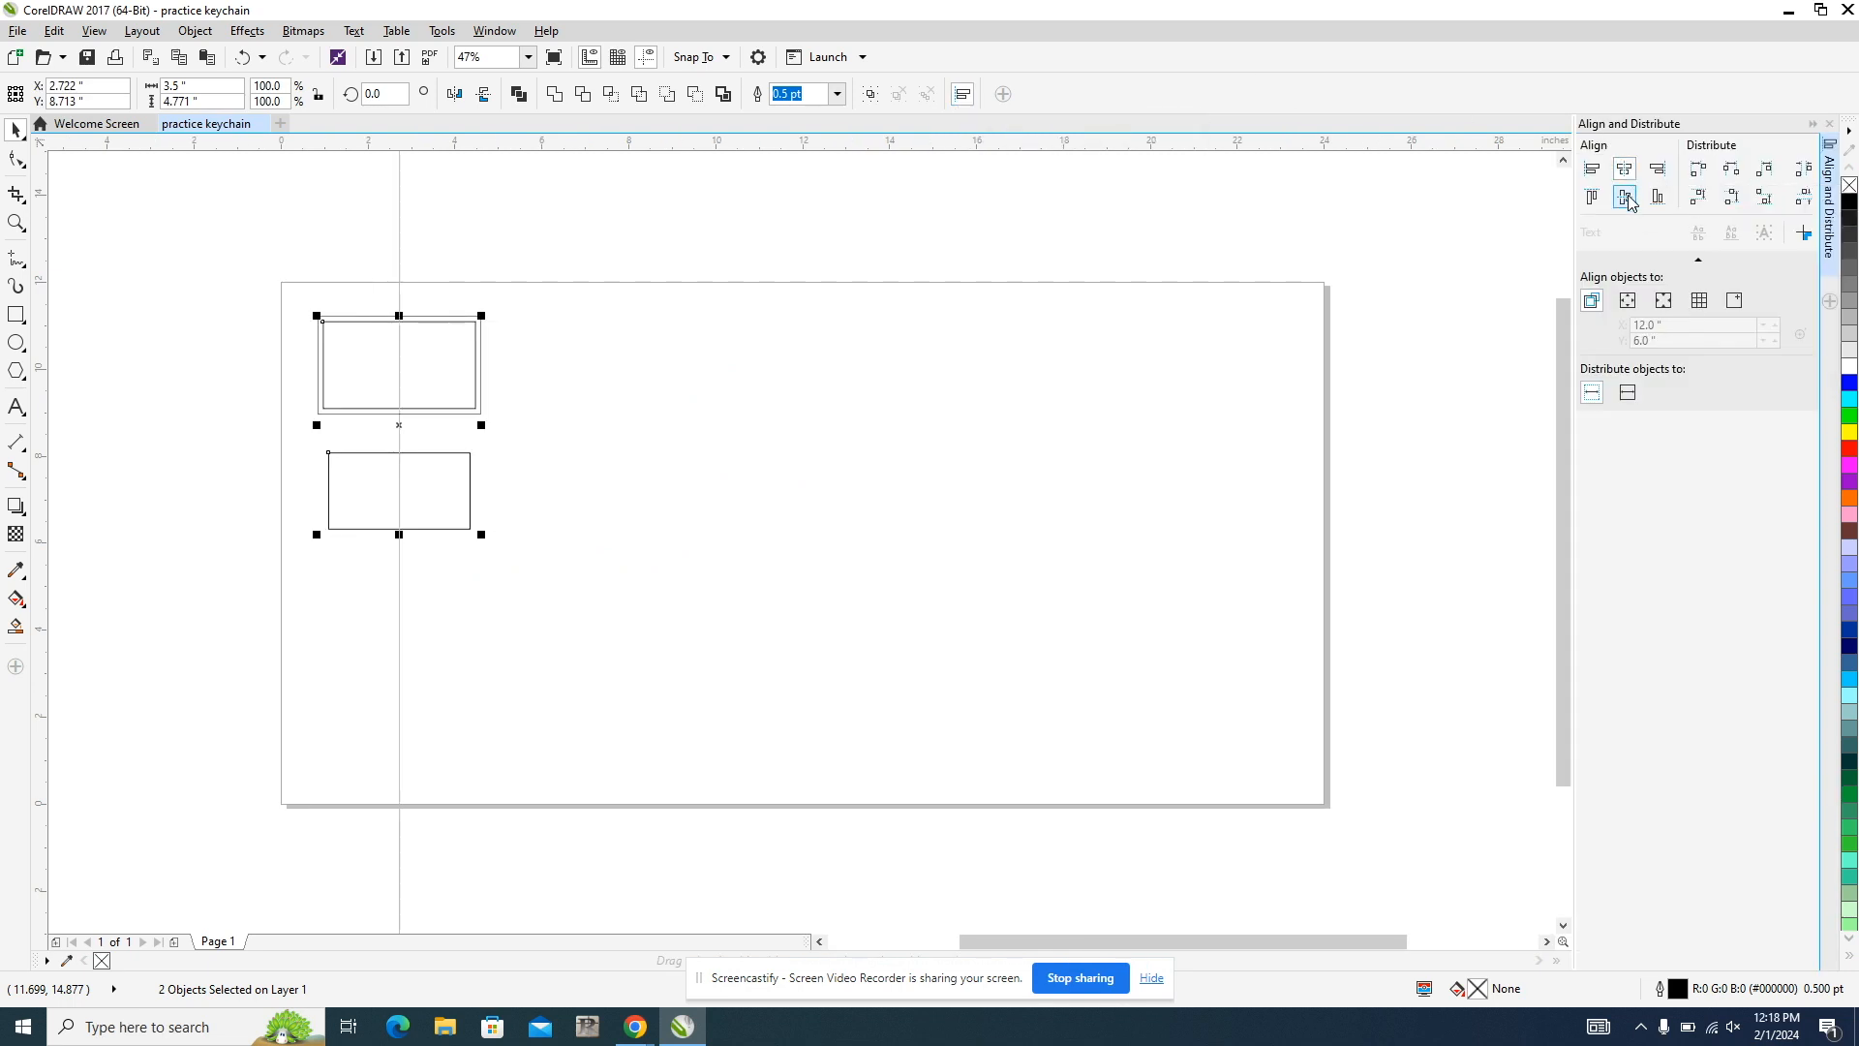
pyautogui.click(1627, 197)
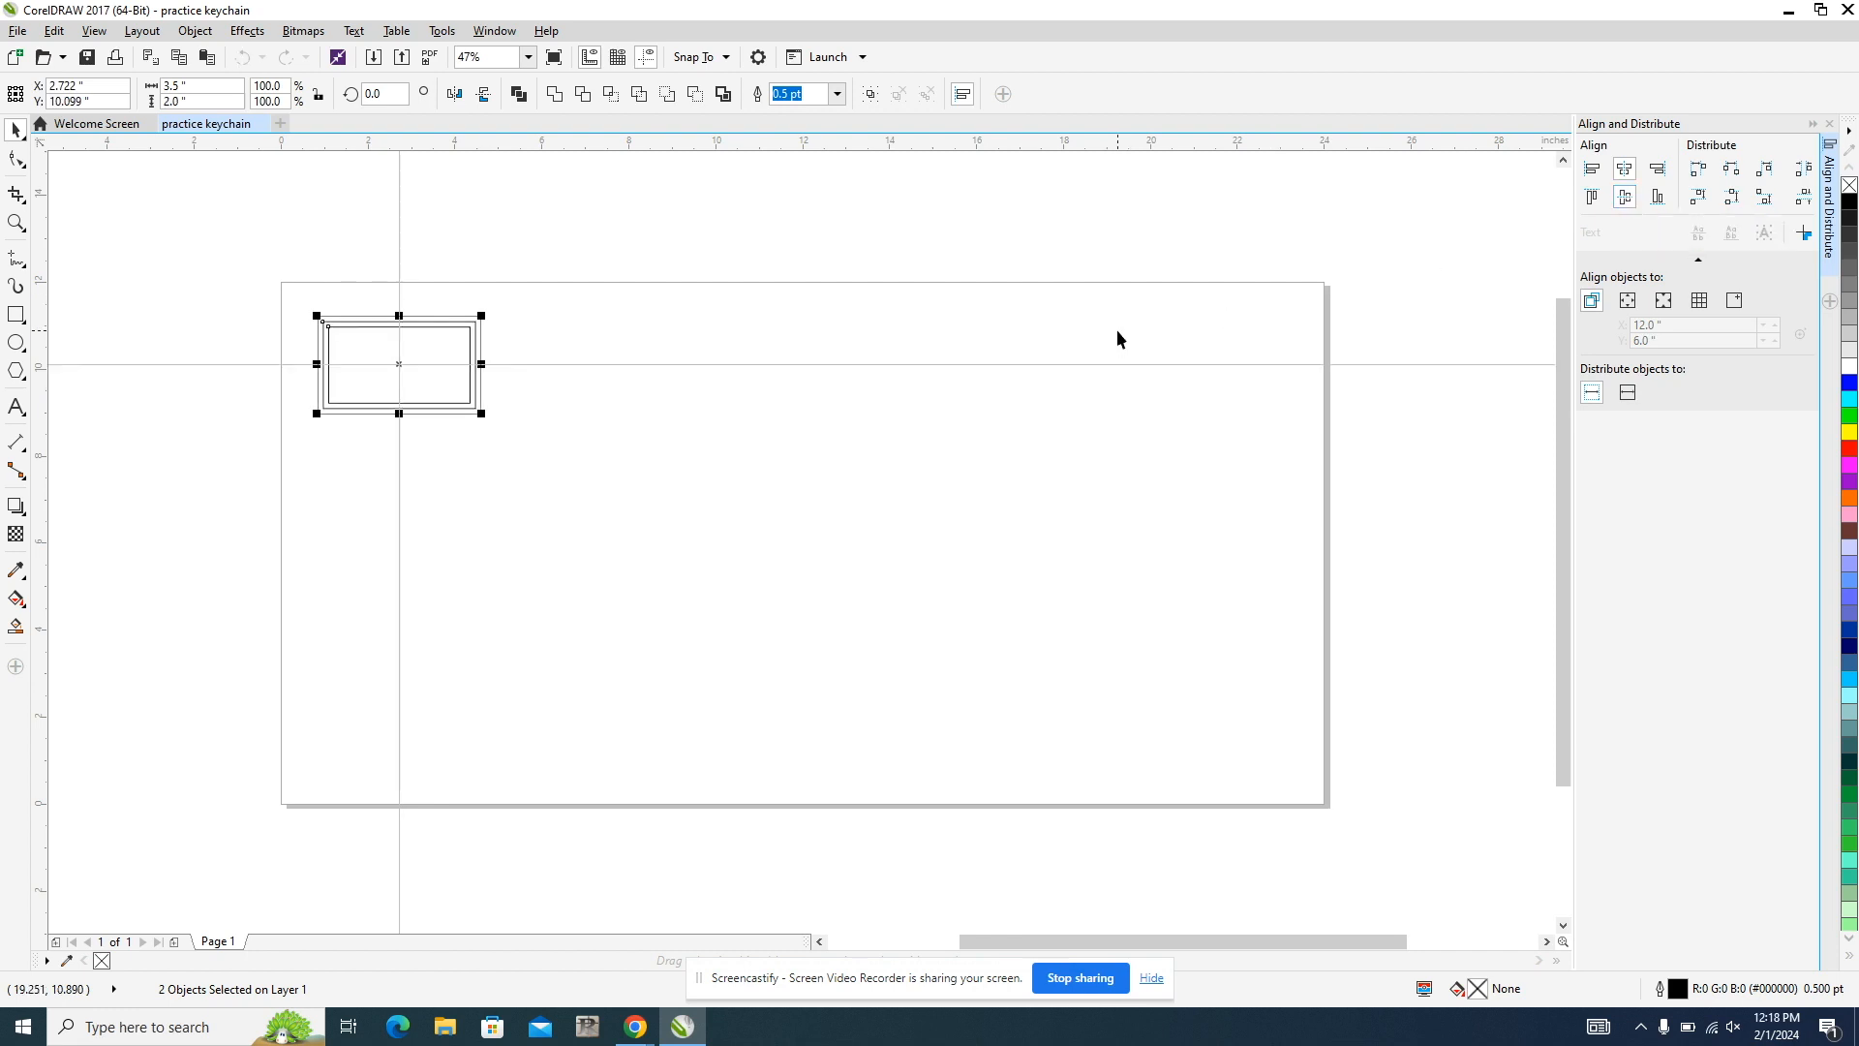
pyautogui.click(1125, 287)
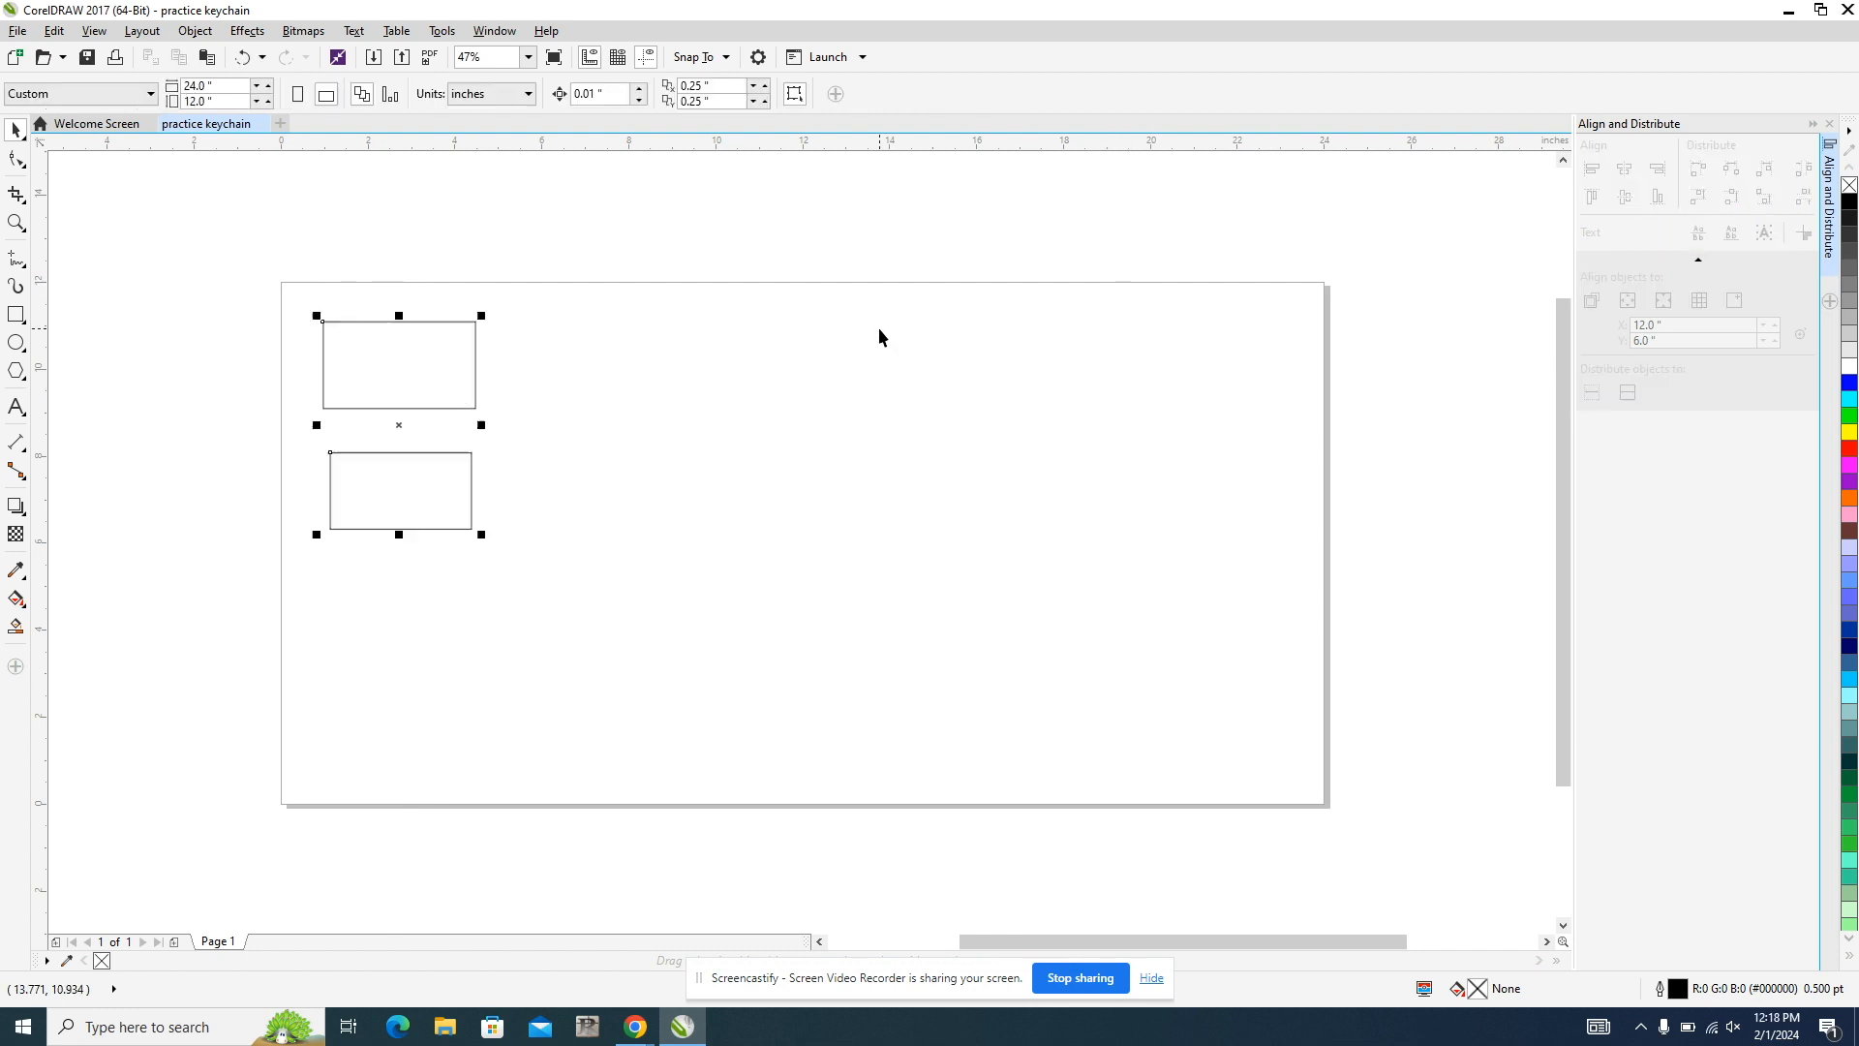
# Step: Undo the centering of the two rectangles, reapply it, and deselect them
pyautogui.hotkey('ctrl', 'z')
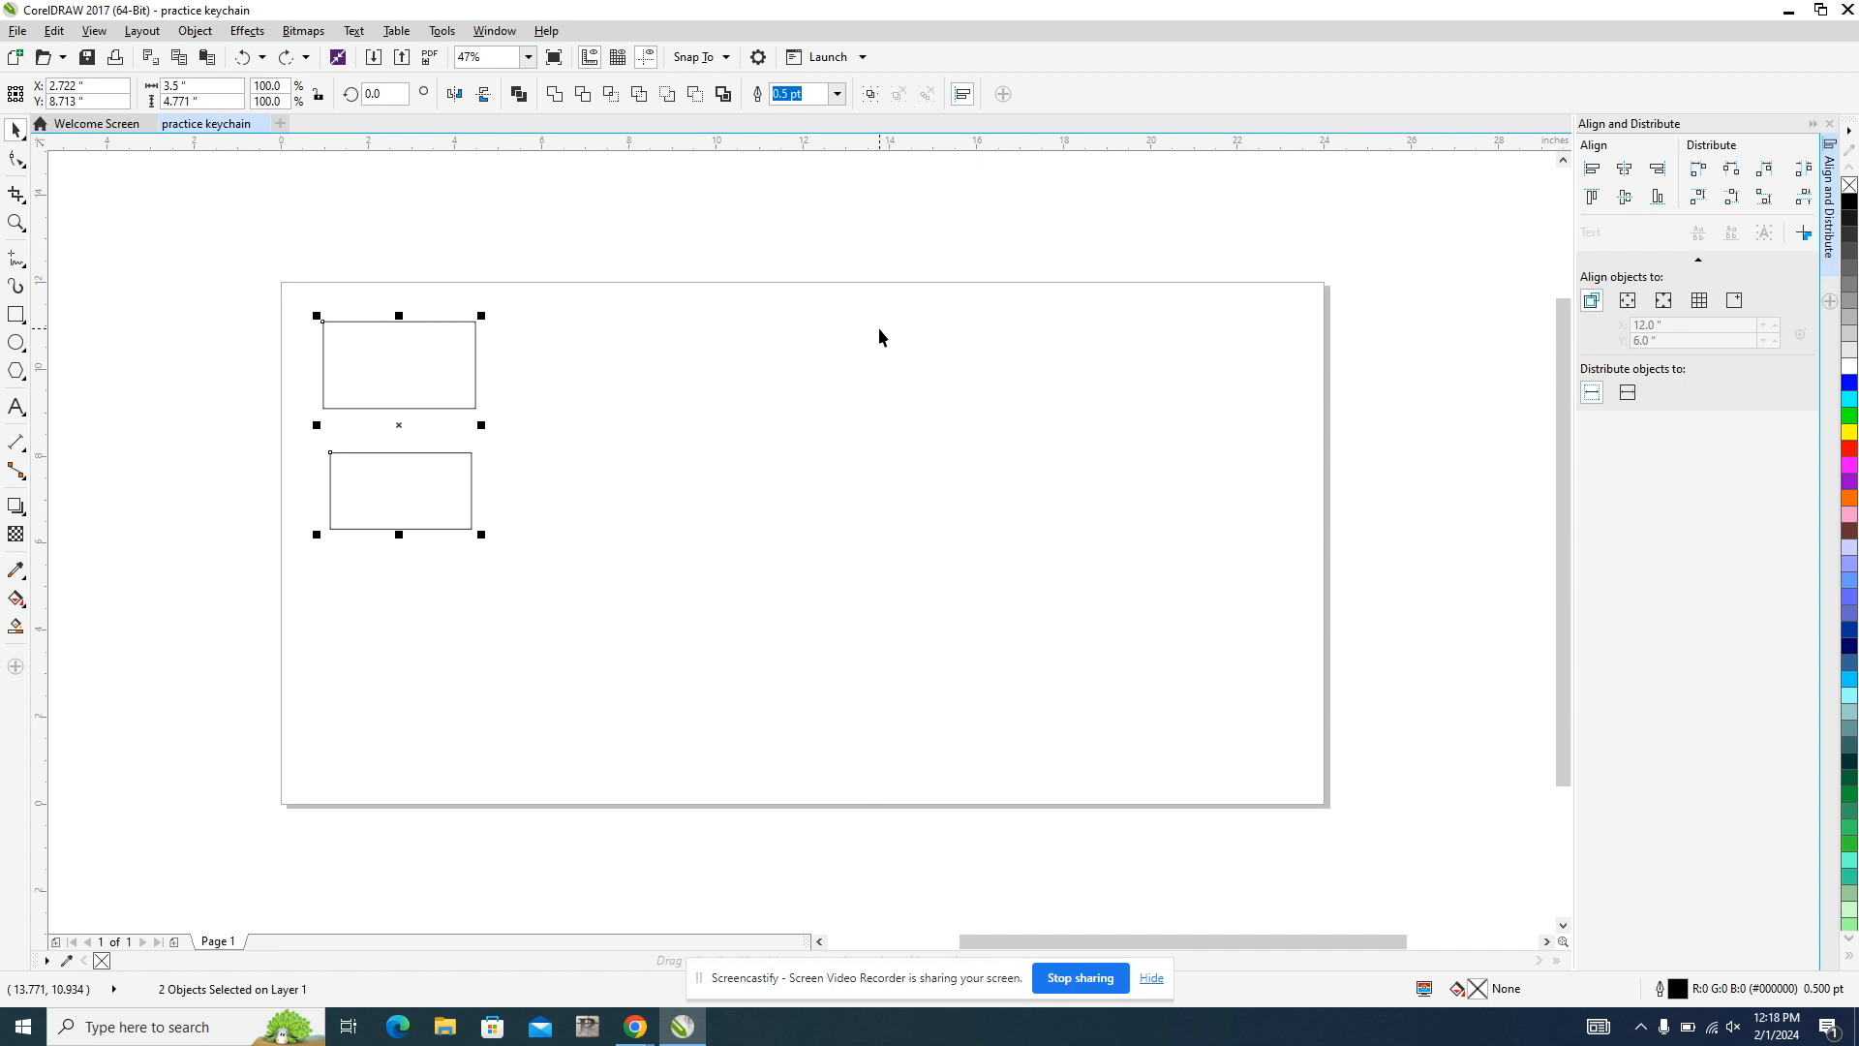
pyautogui.hotkey('ctrl', 'shift', 'z')
pyautogui.press('e')
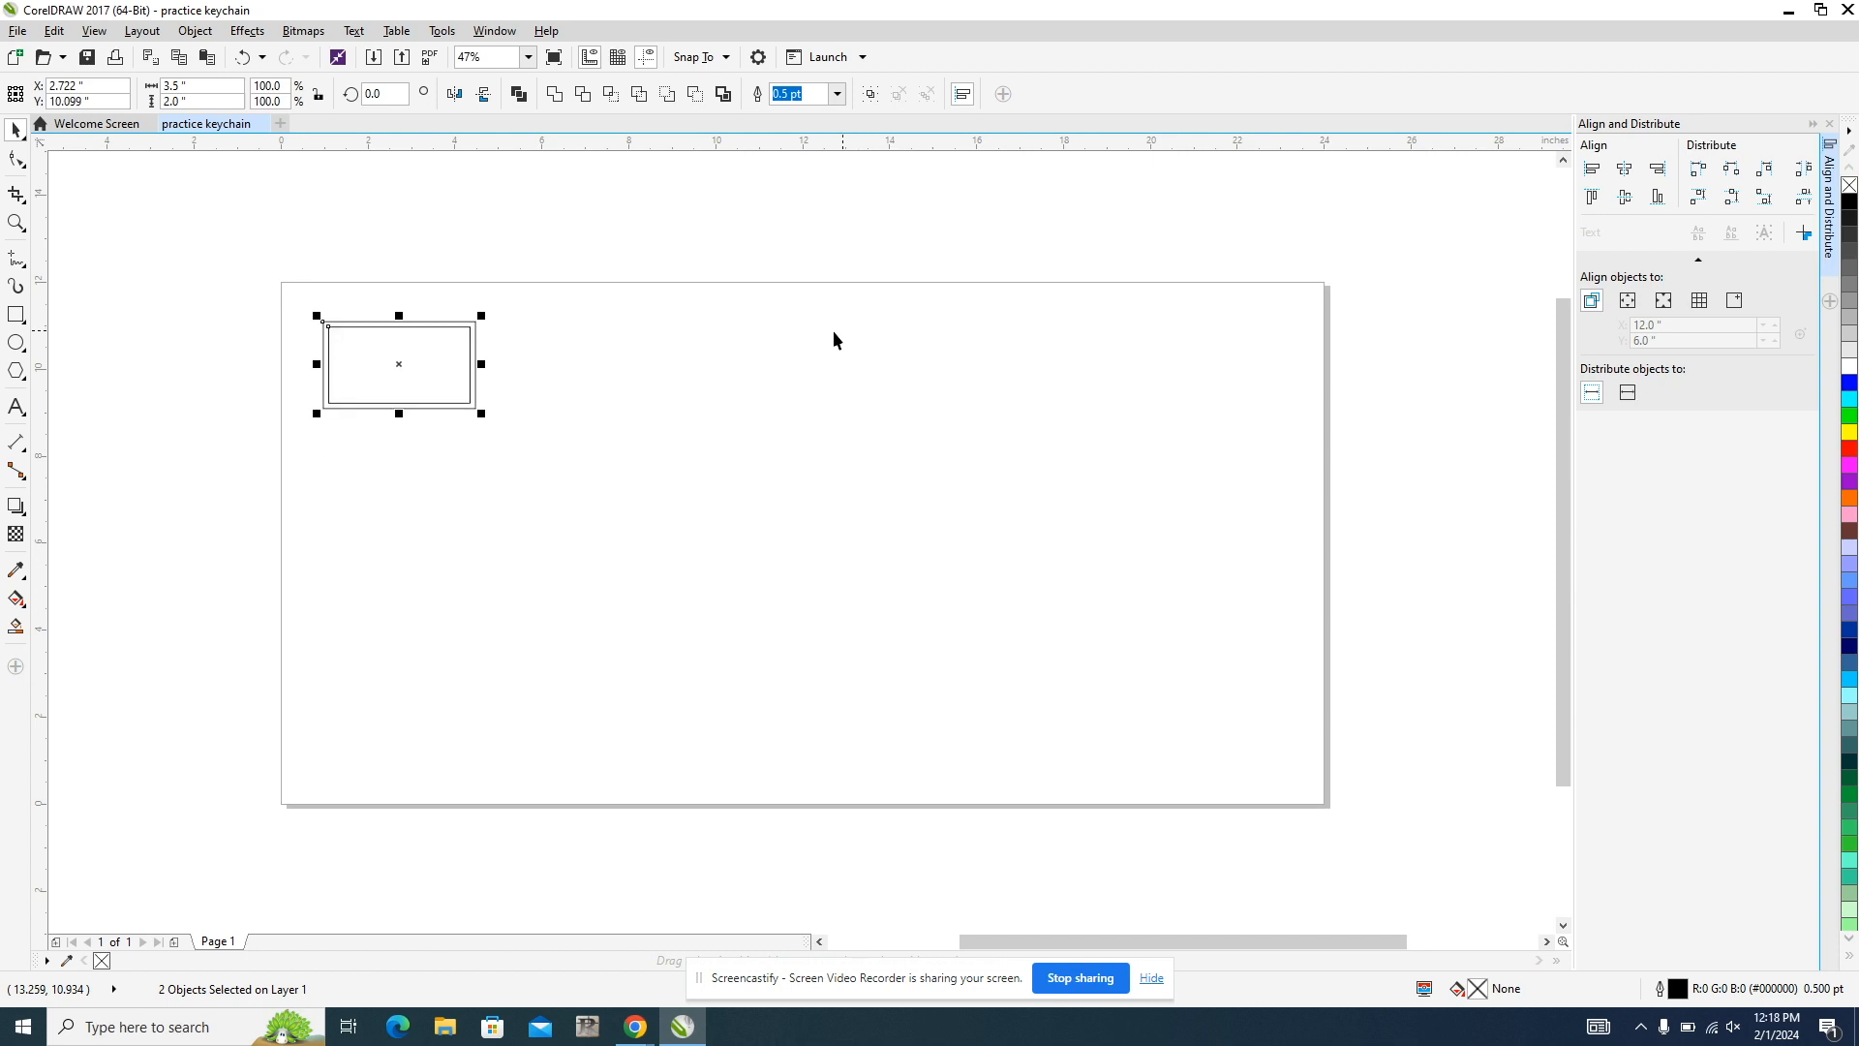
pyautogui.click(813, 344)
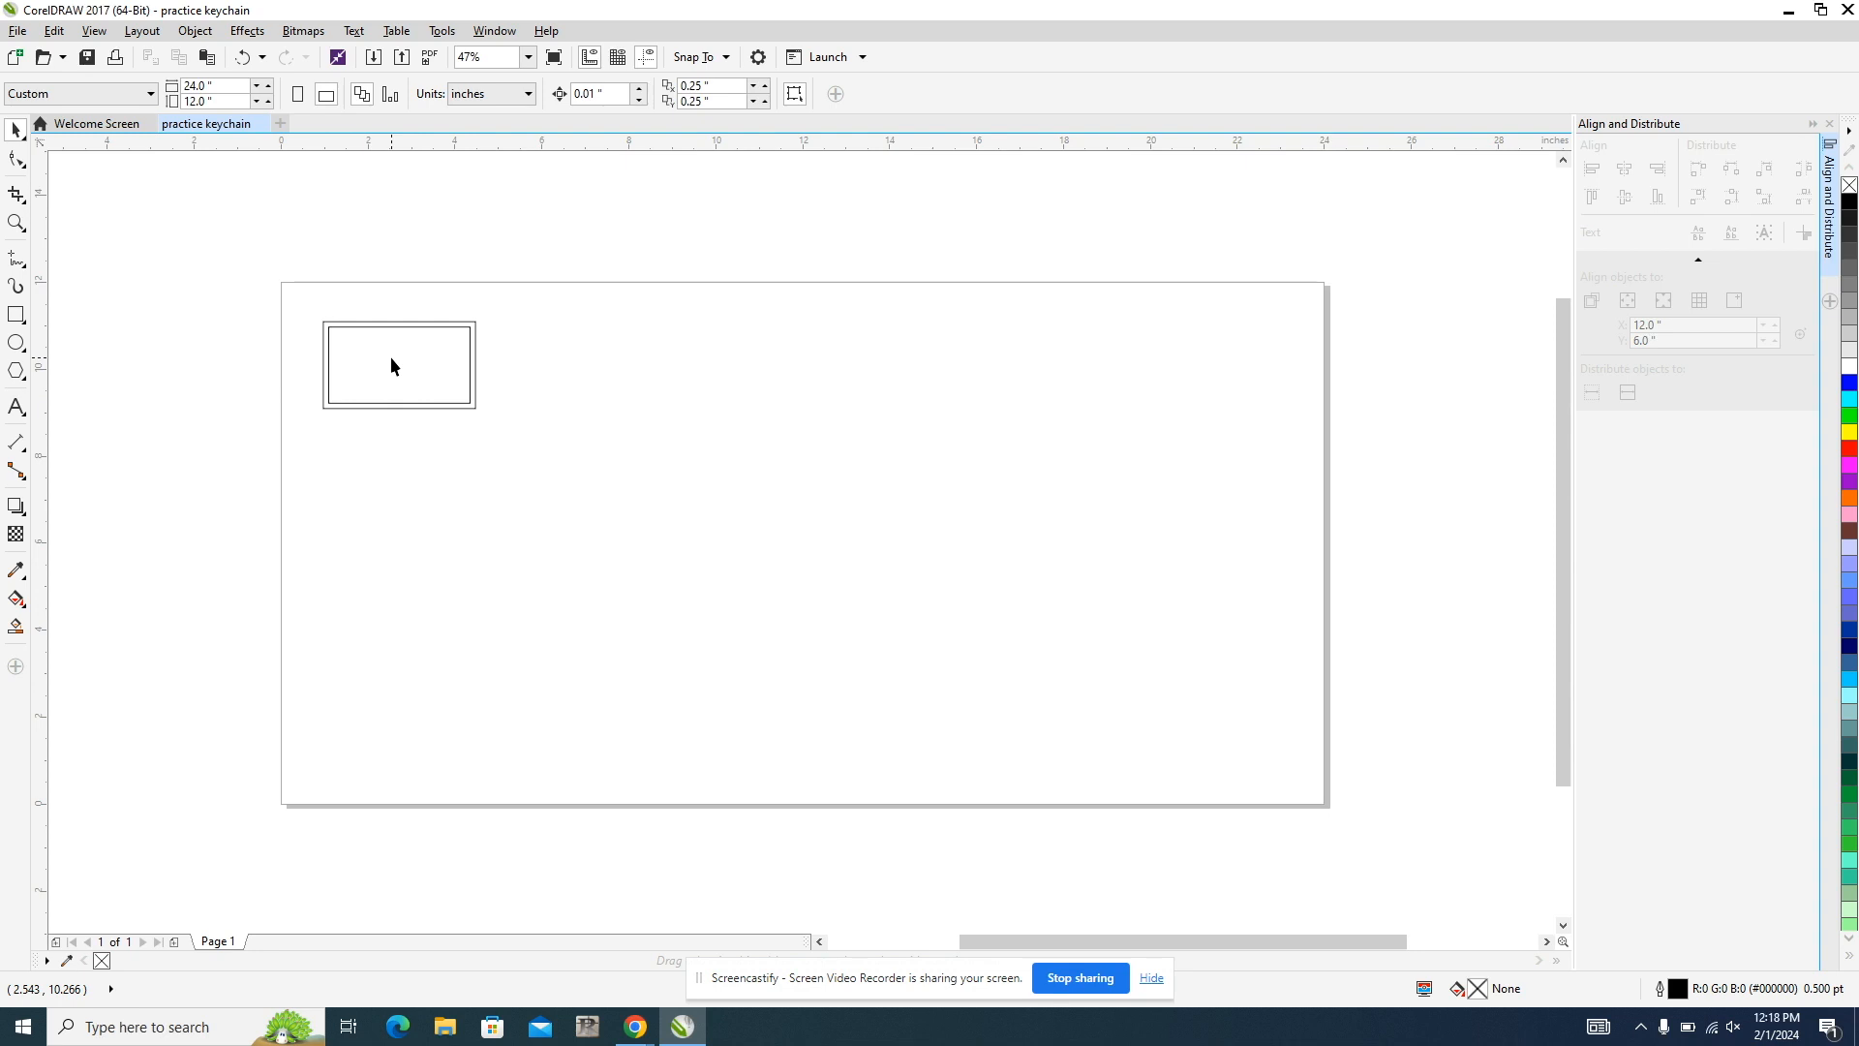
# Step: Add the artistic text "Fly" inside the inner rectangle
pyautogui.click(529, 57)
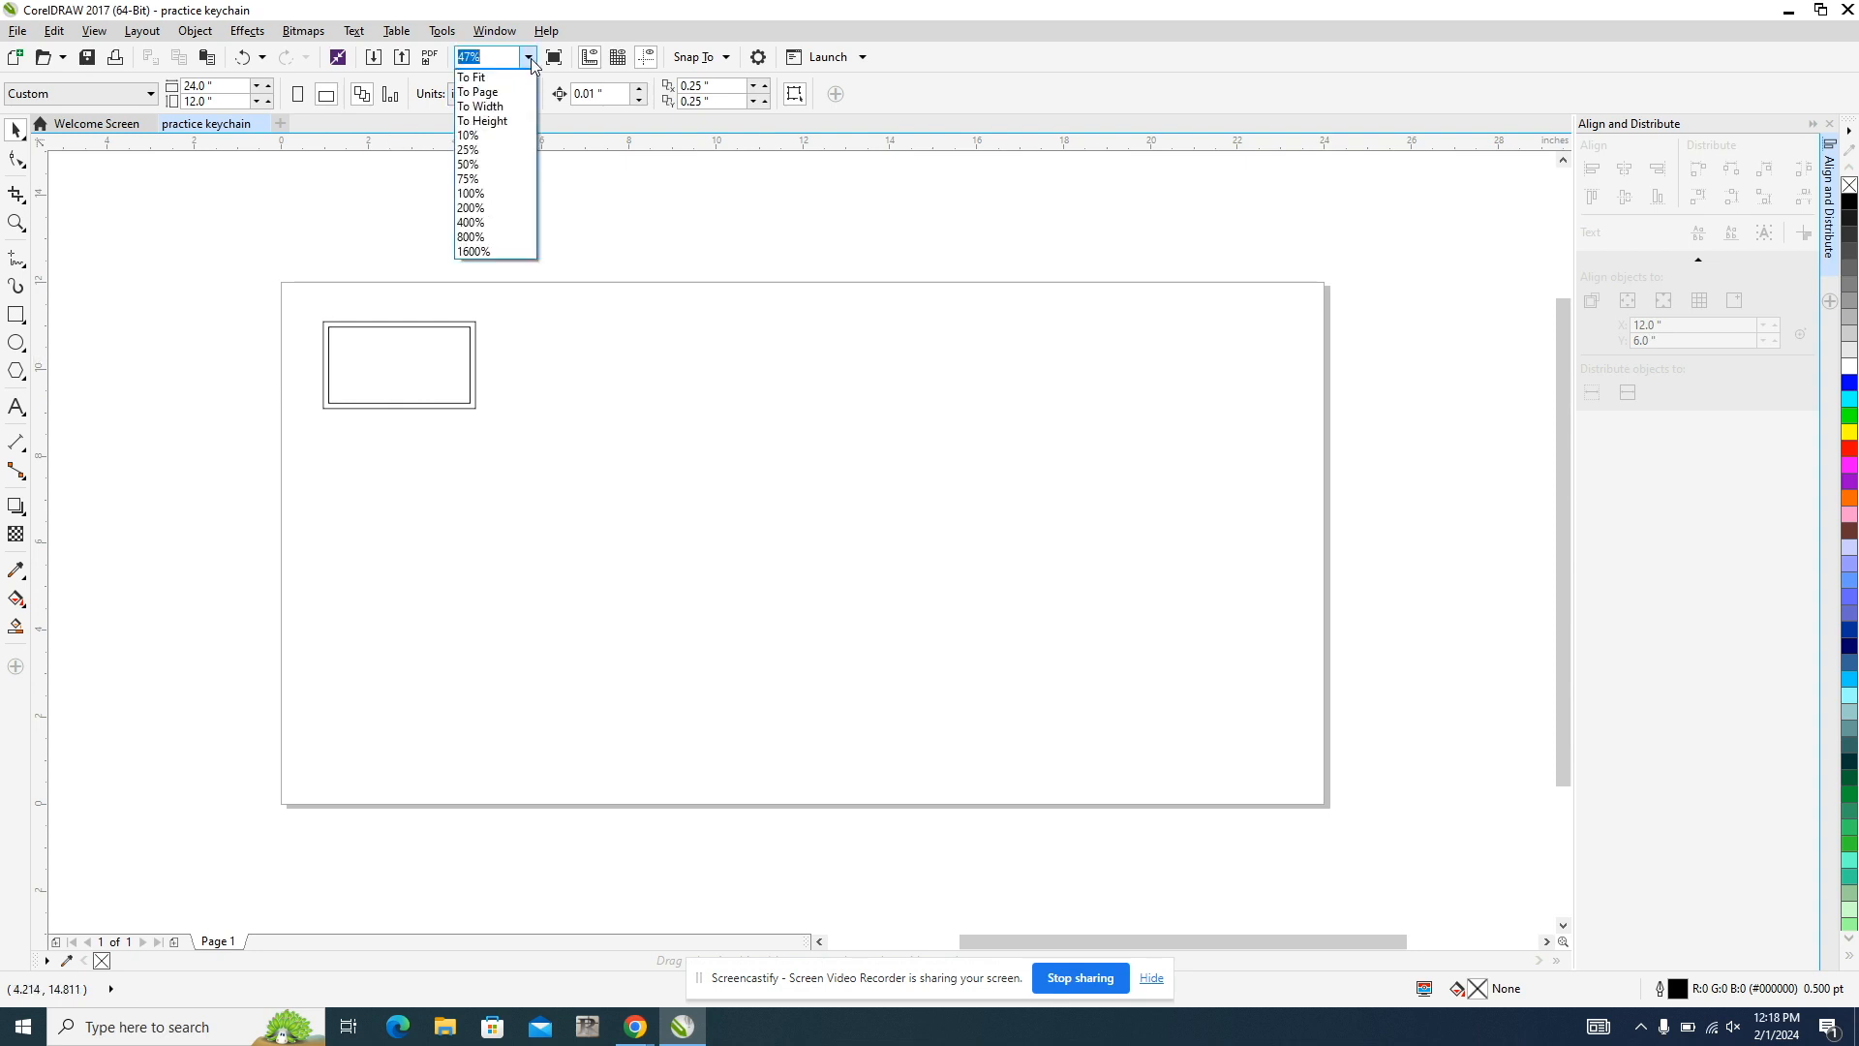
pyautogui.click(486, 208)
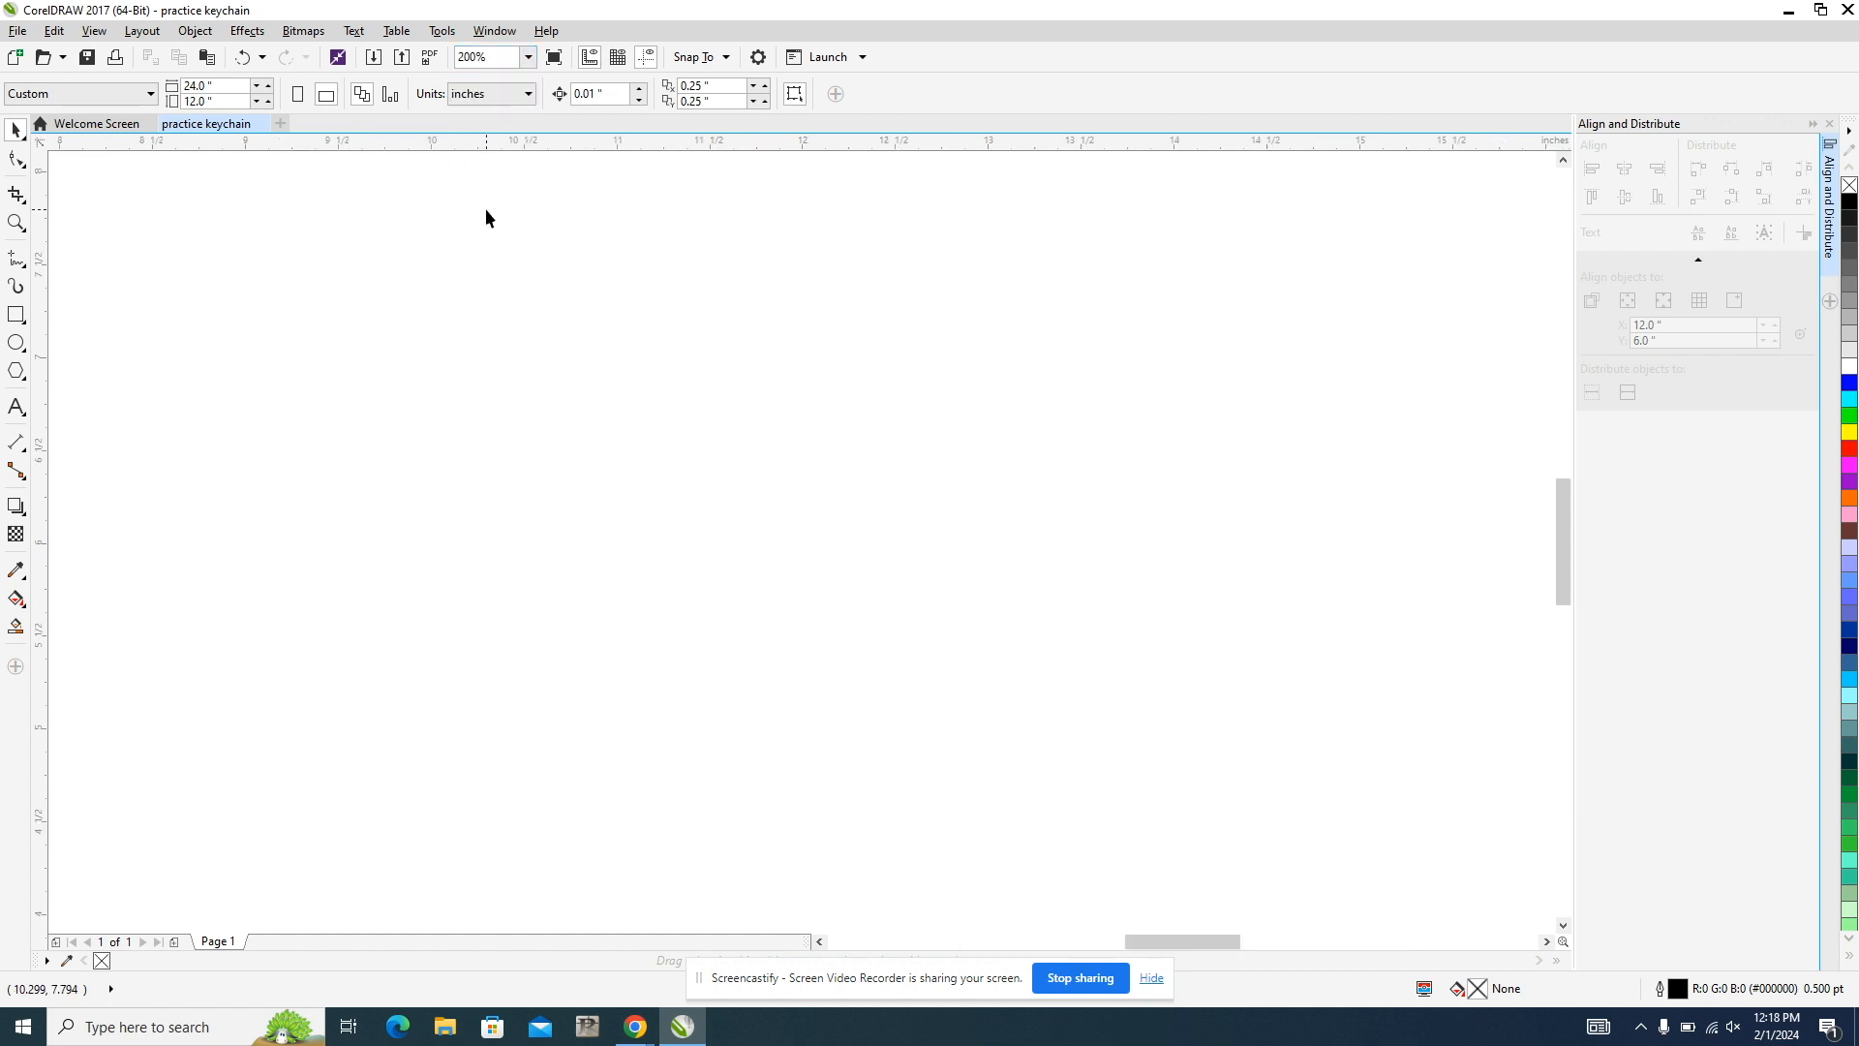
pyautogui.hscroll(-15, 336, 290)
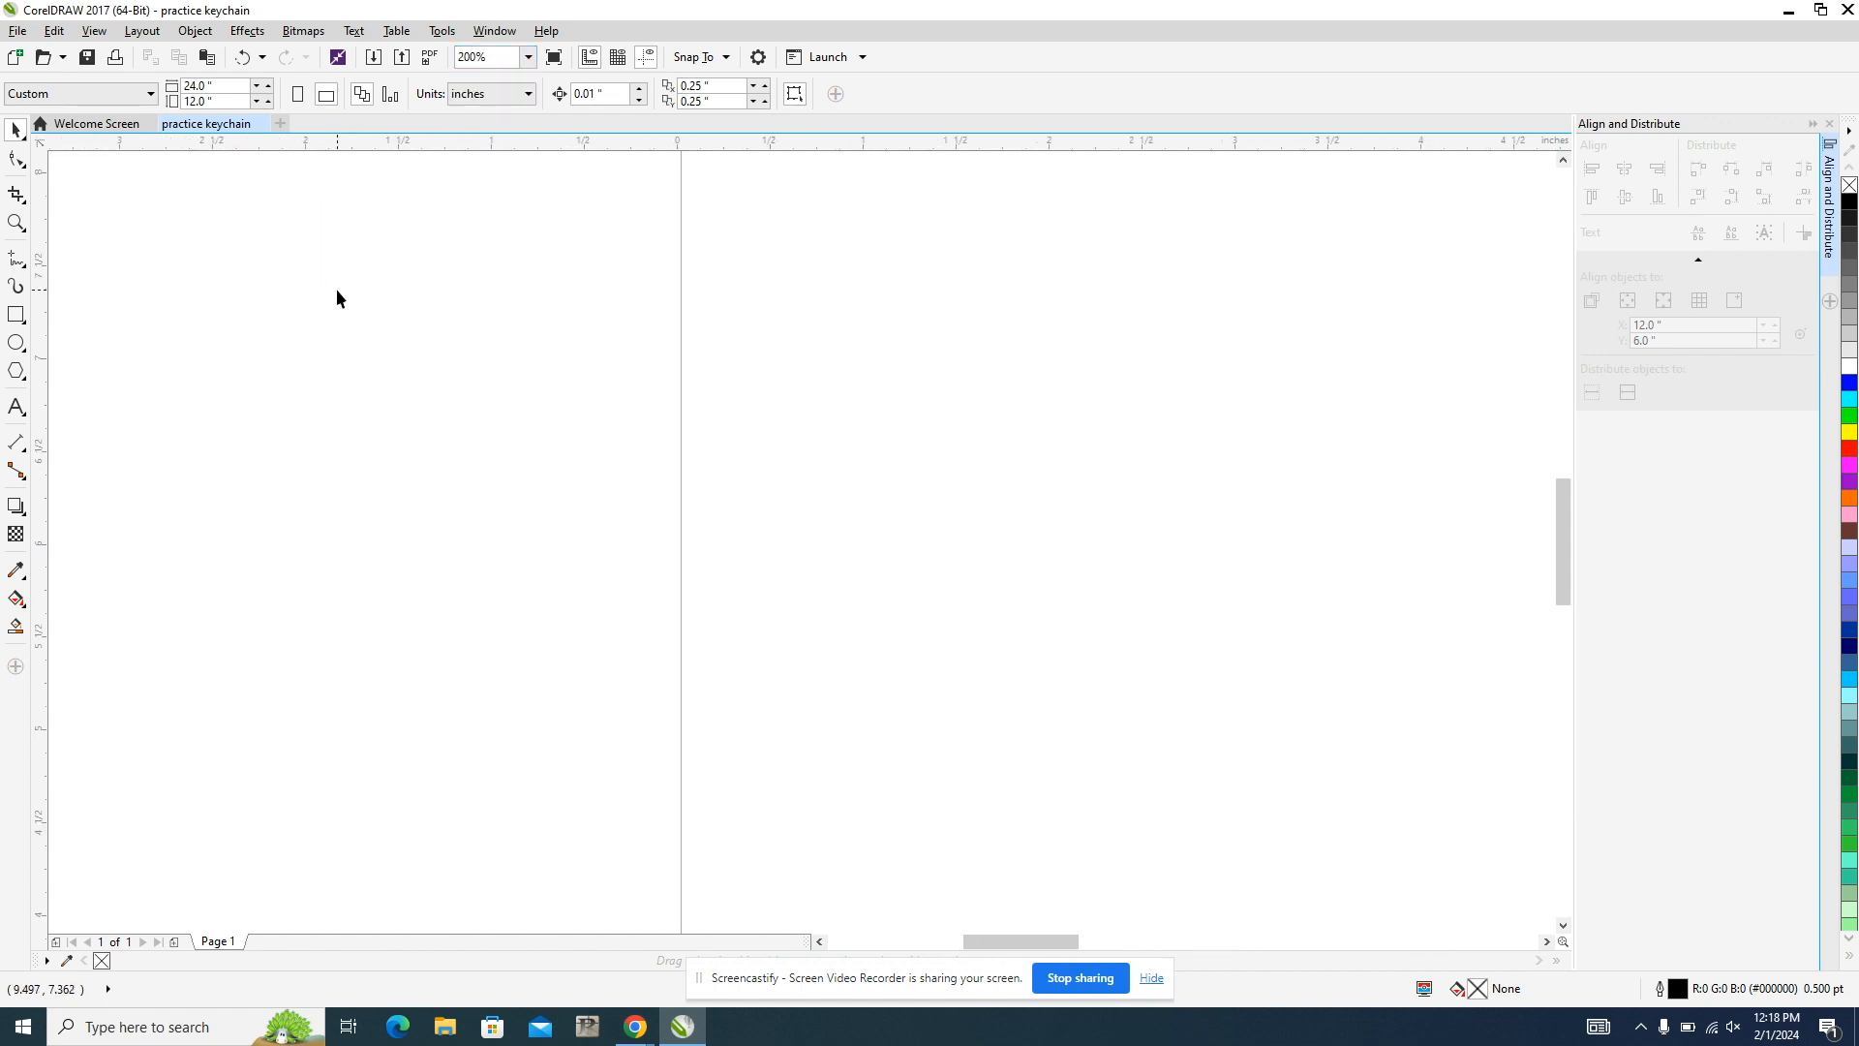
pyautogui.hscroll(3, 336, 291)
pyautogui.scroll(10, 336, 291)
pyautogui.hscroll(3, 337, 297)
pyautogui.scroll(-1, 337, 297)
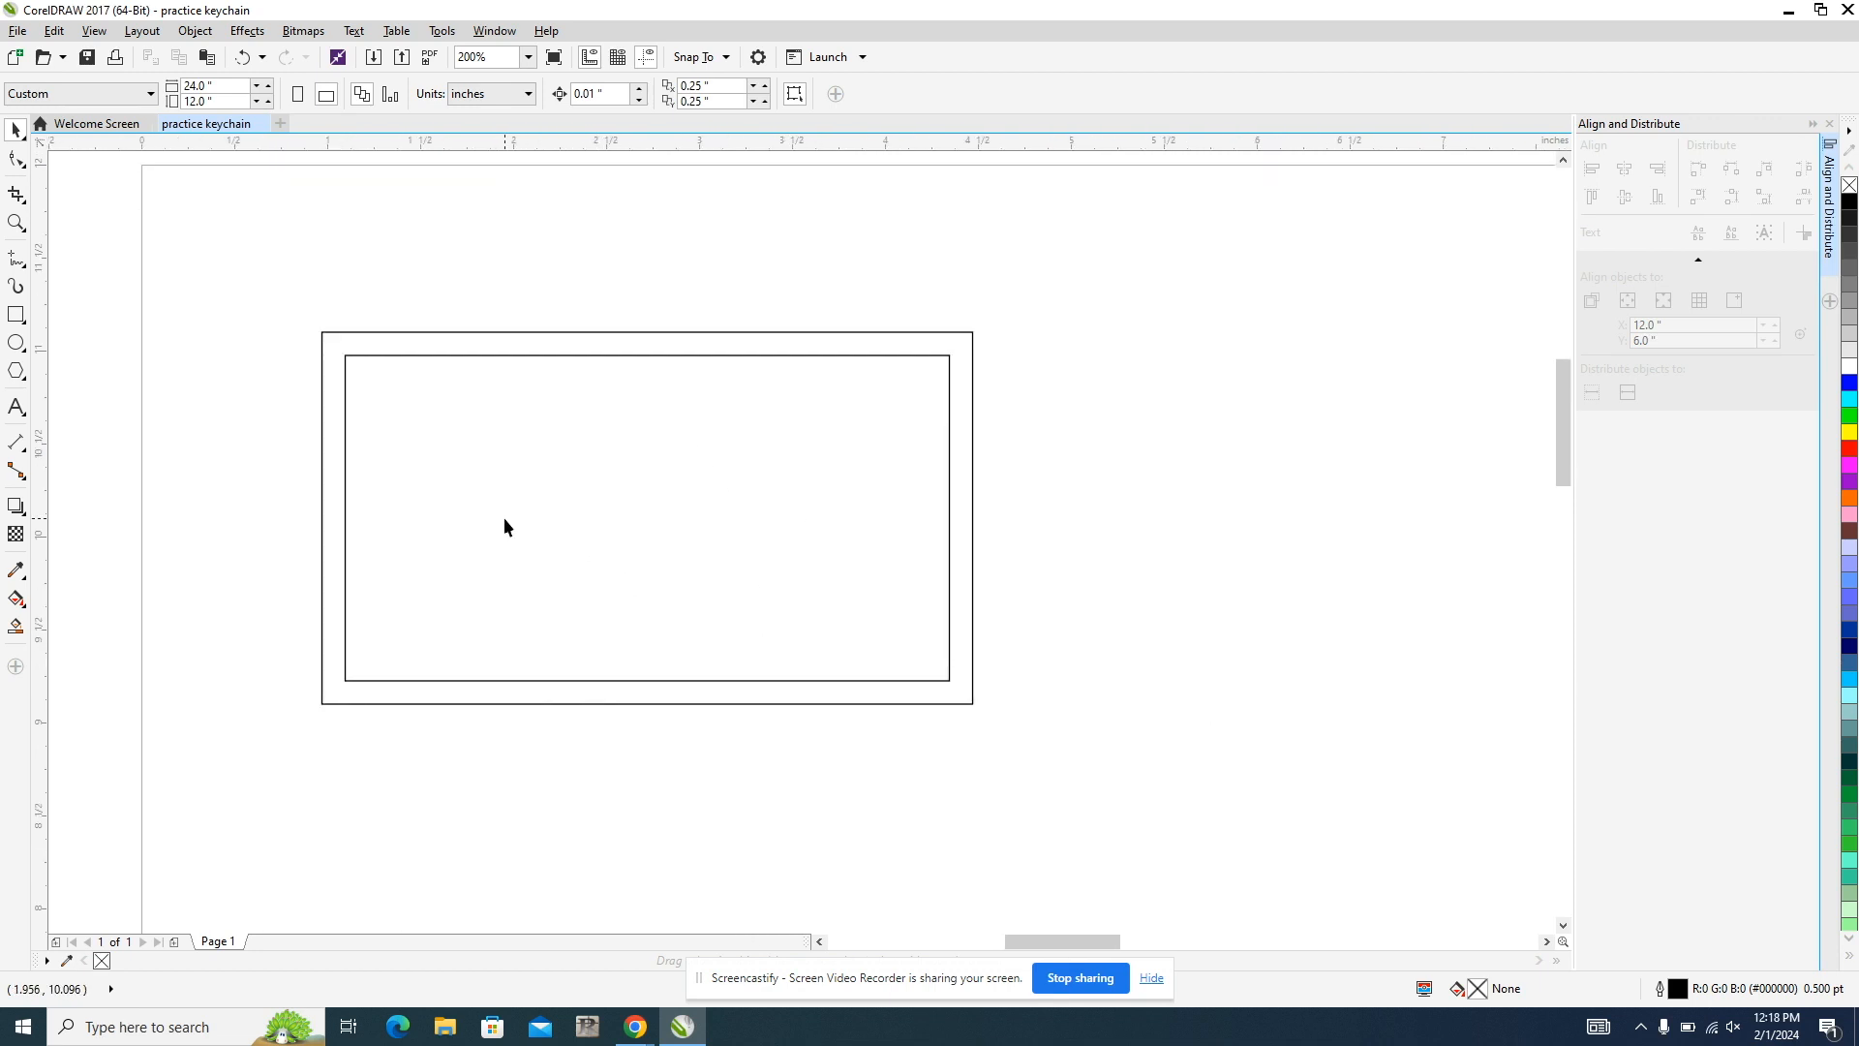
pyautogui.click(17, 406)
pyautogui.click(580, 528)
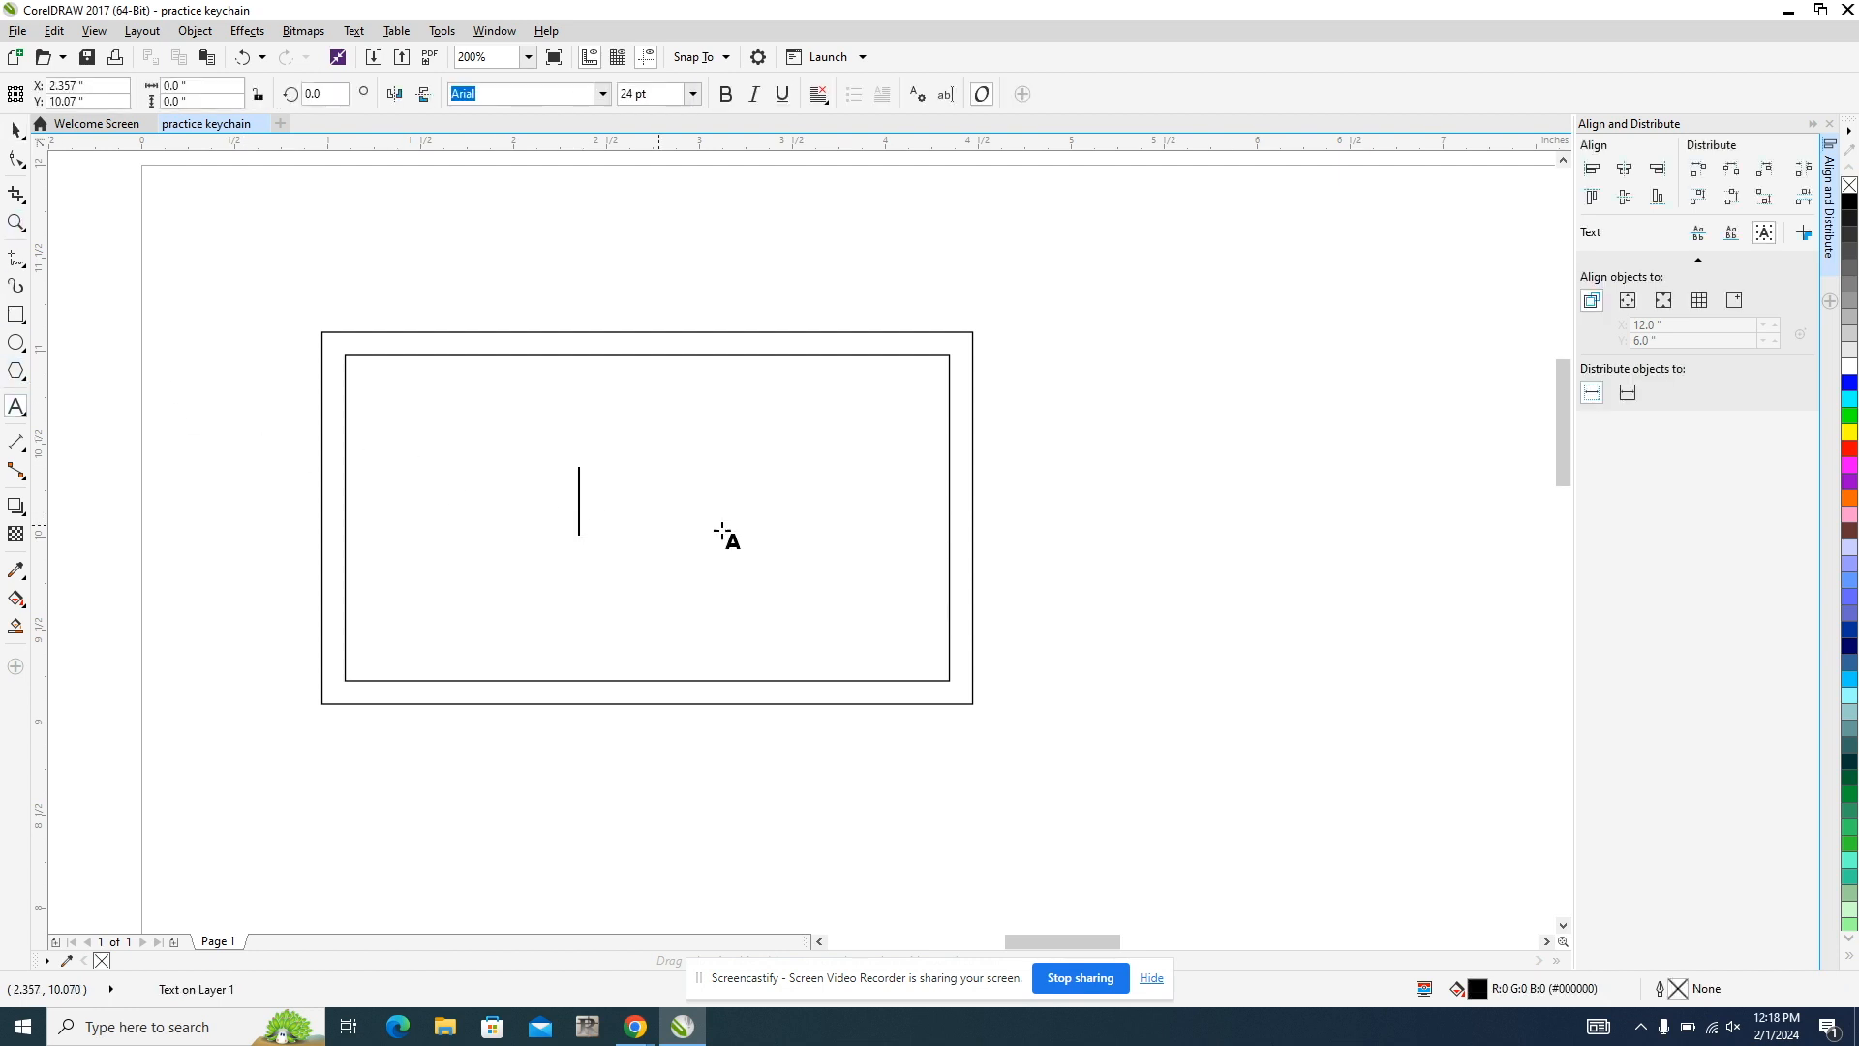
pyautogui.write('Fly')
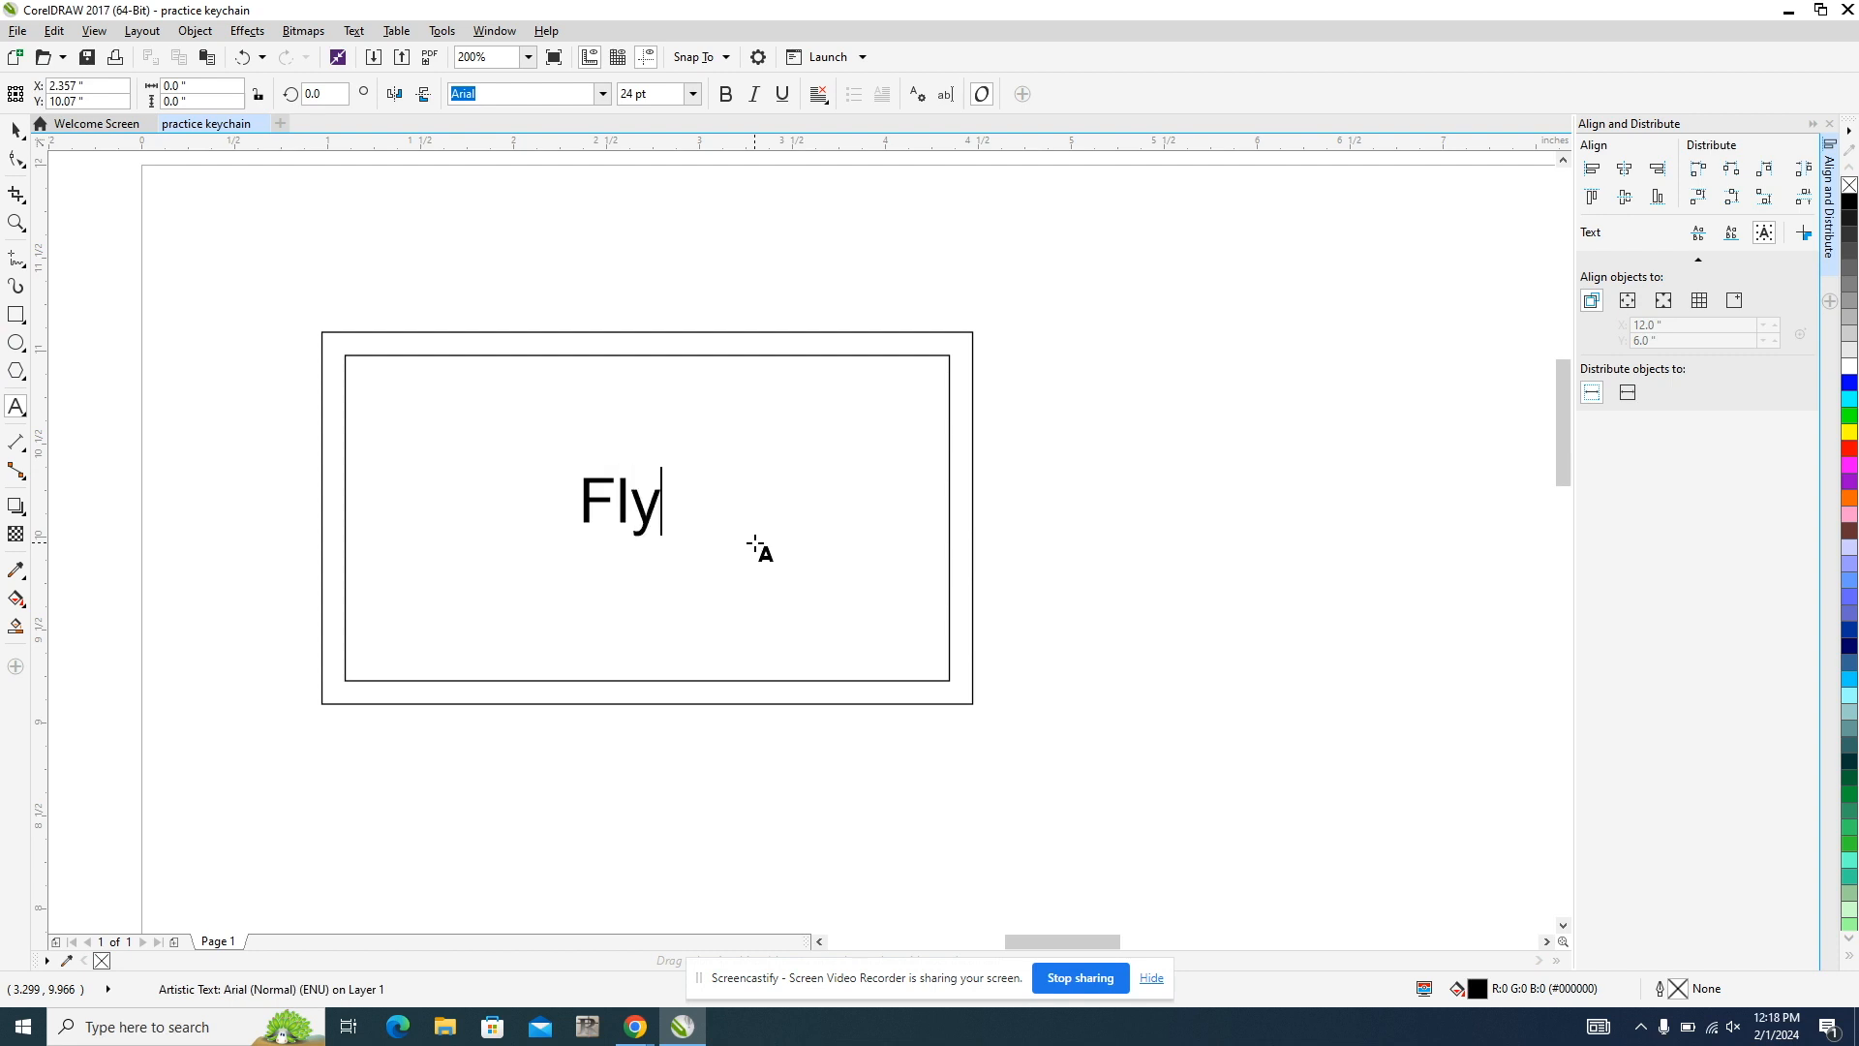
pyautogui.press('Escape')
# Step: Enlarge the text "Fly" to about 43 pt and change its font to DFPOP1-W9
pyautogui.moveTo(667, 471); pyautogui.dragTo(578, 465)
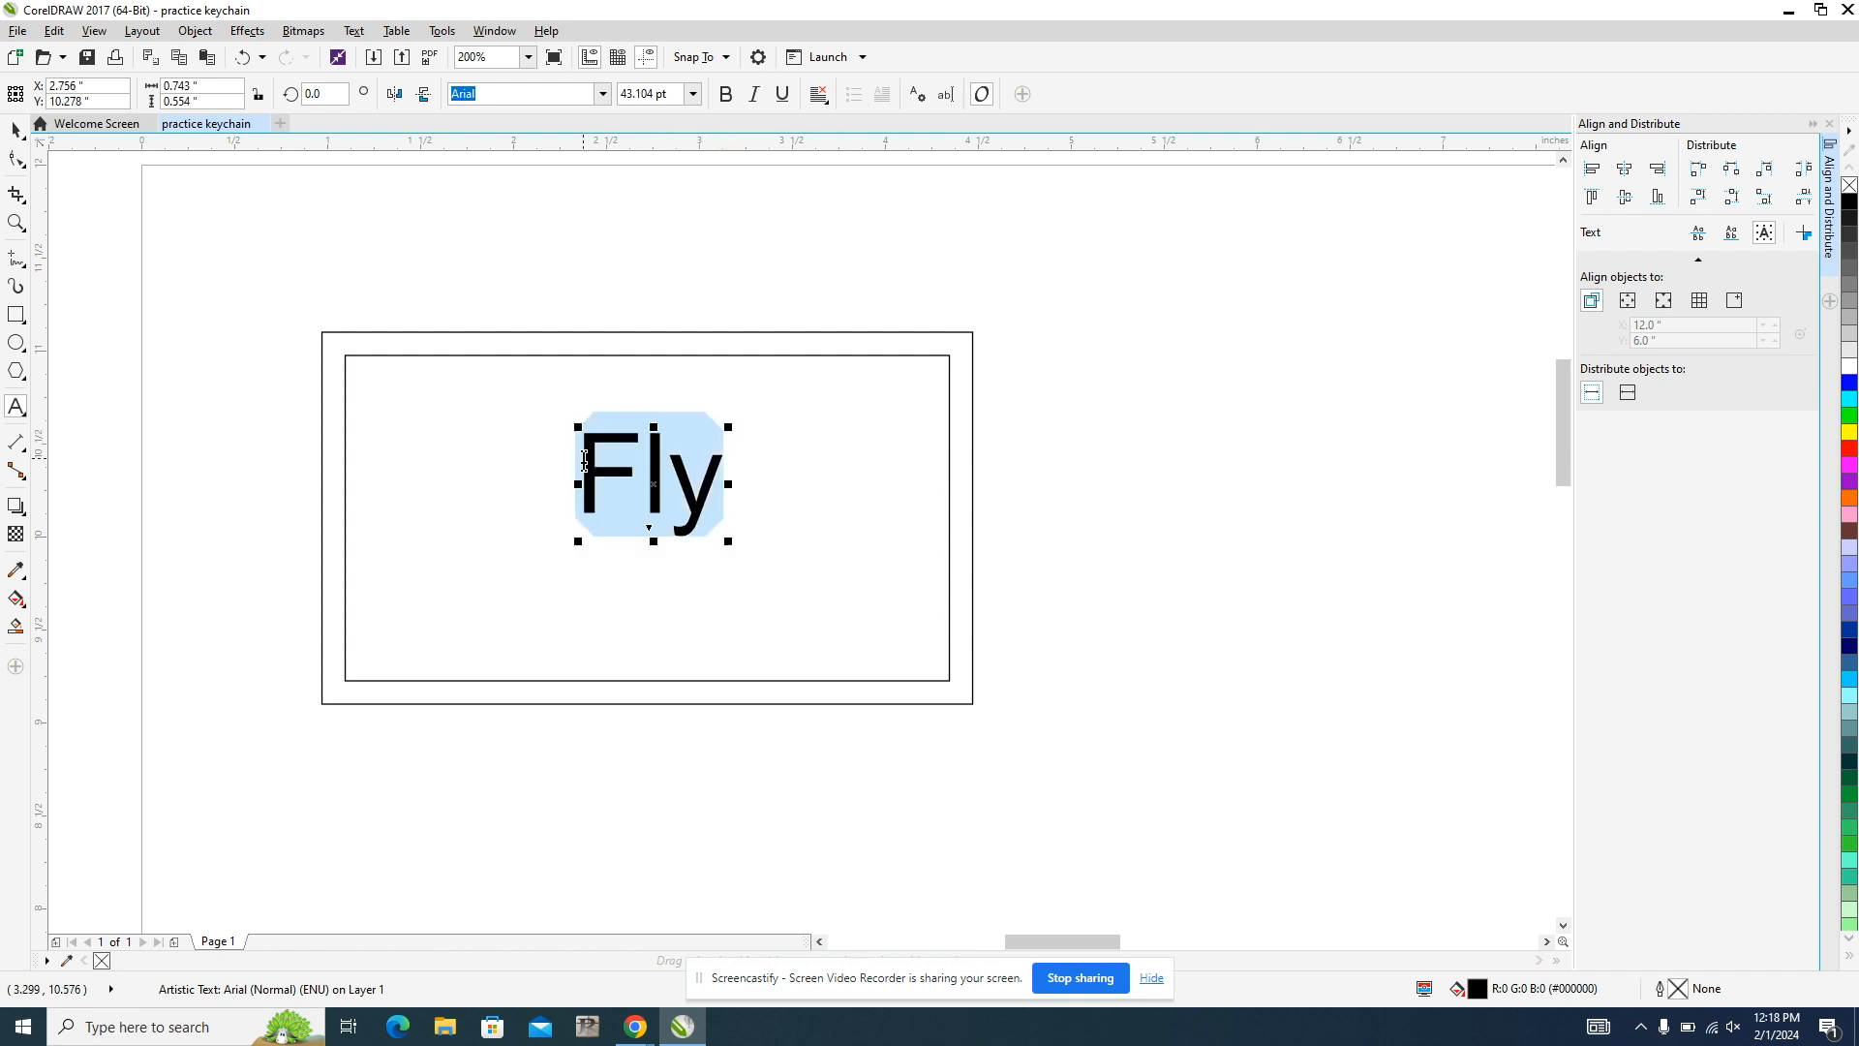
pyautogui.click(602, 93)
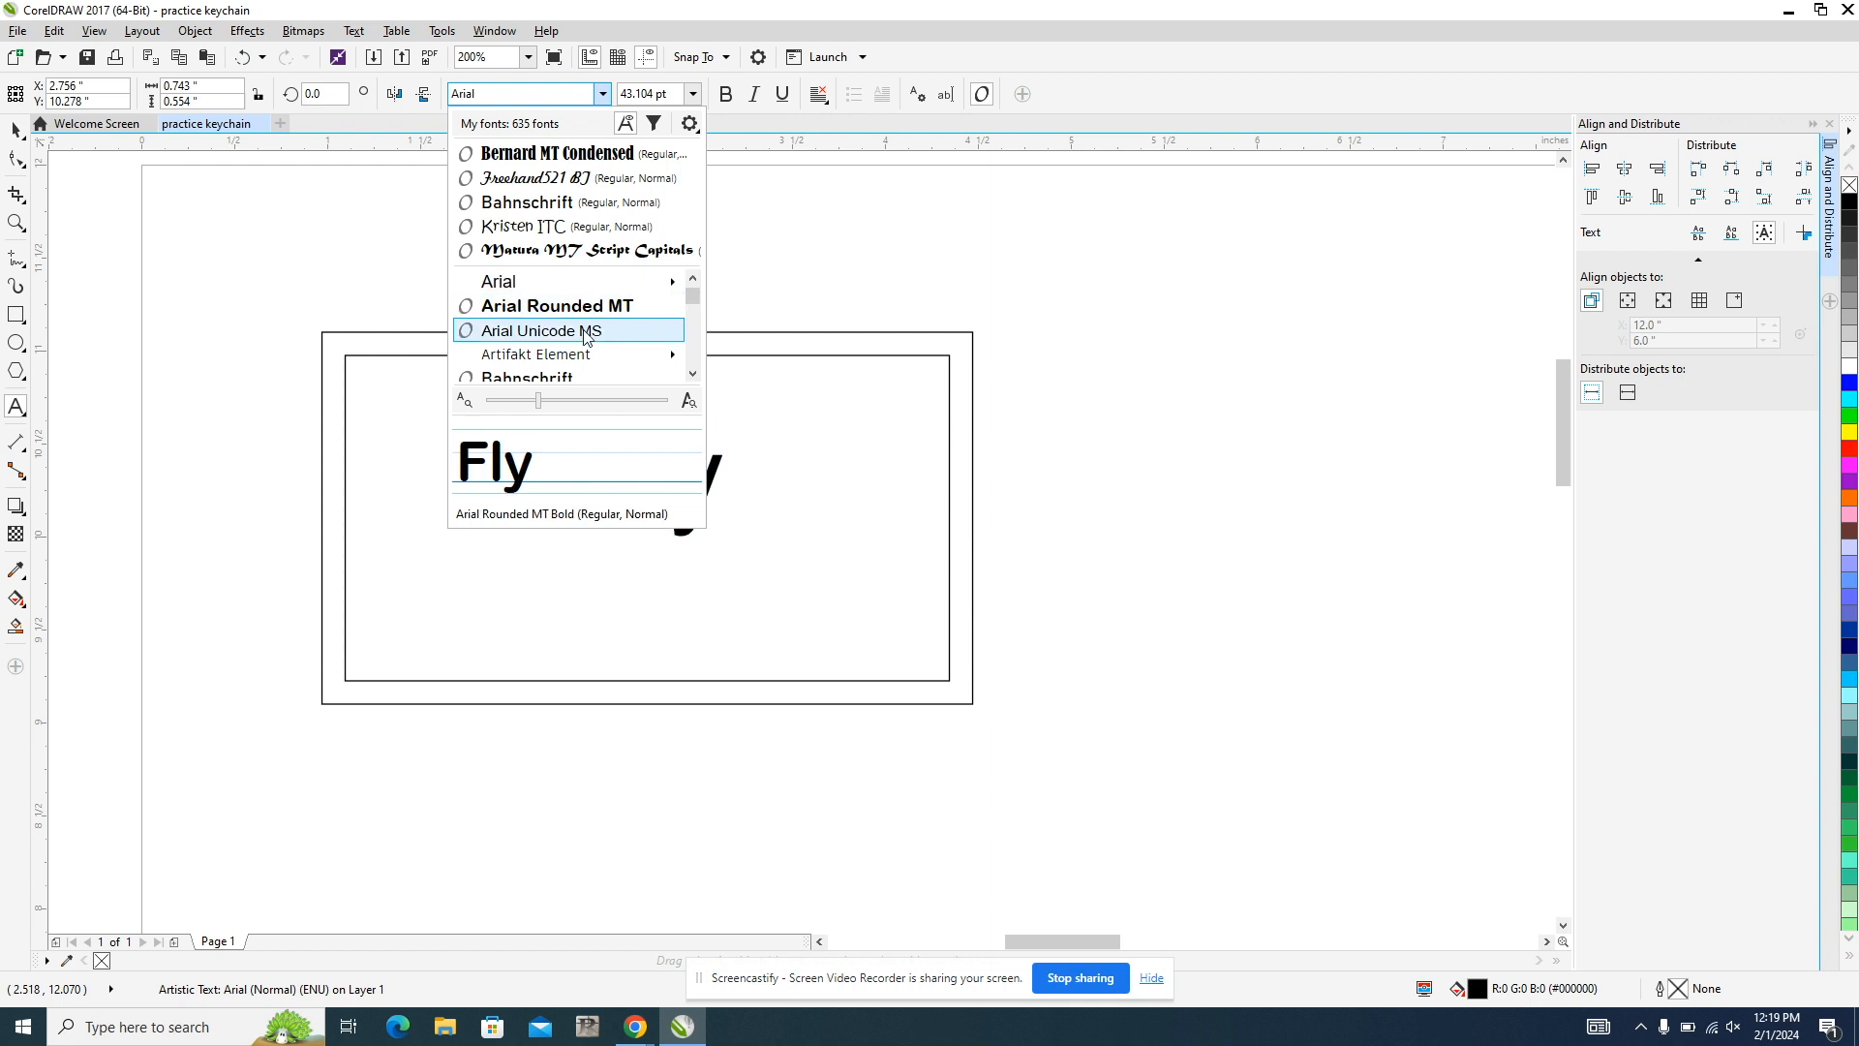
pyautogui.scroll(-1, 586, 377)
pyautogui.scroll(-10, 586, 377)
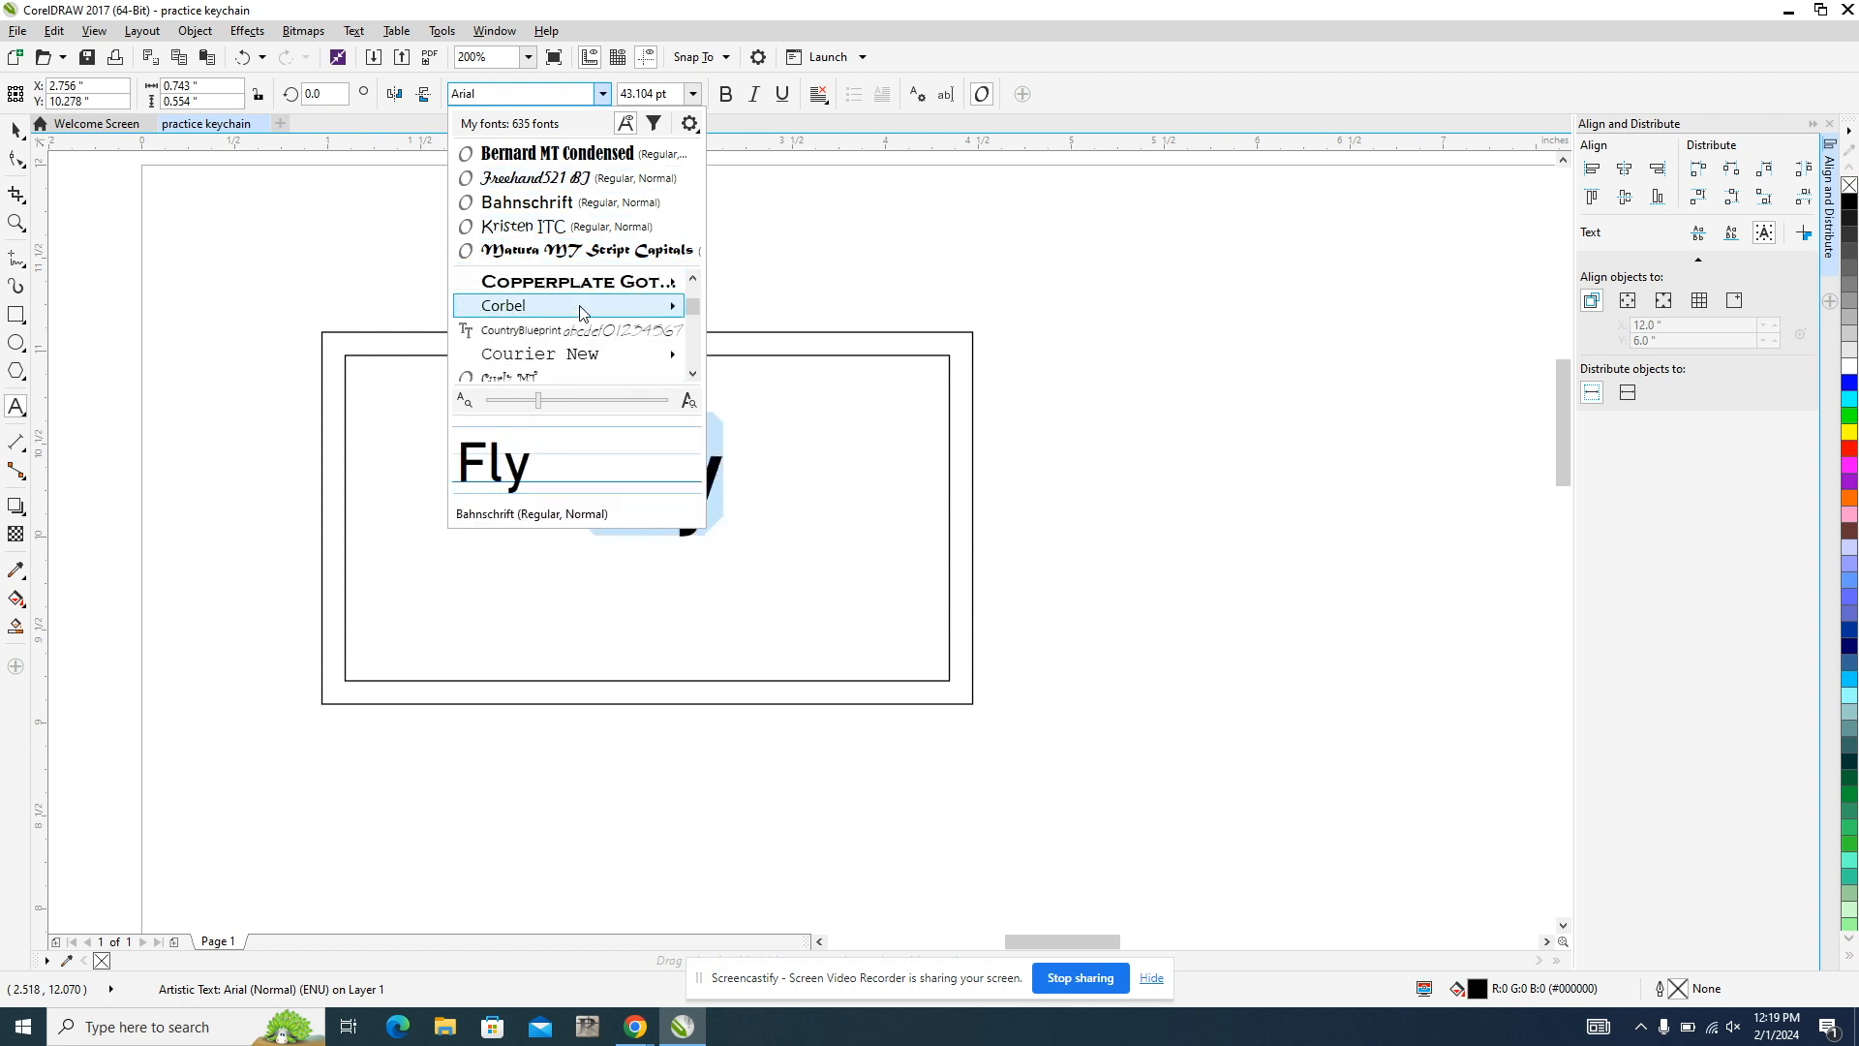
pyautogui.click(581, 308)
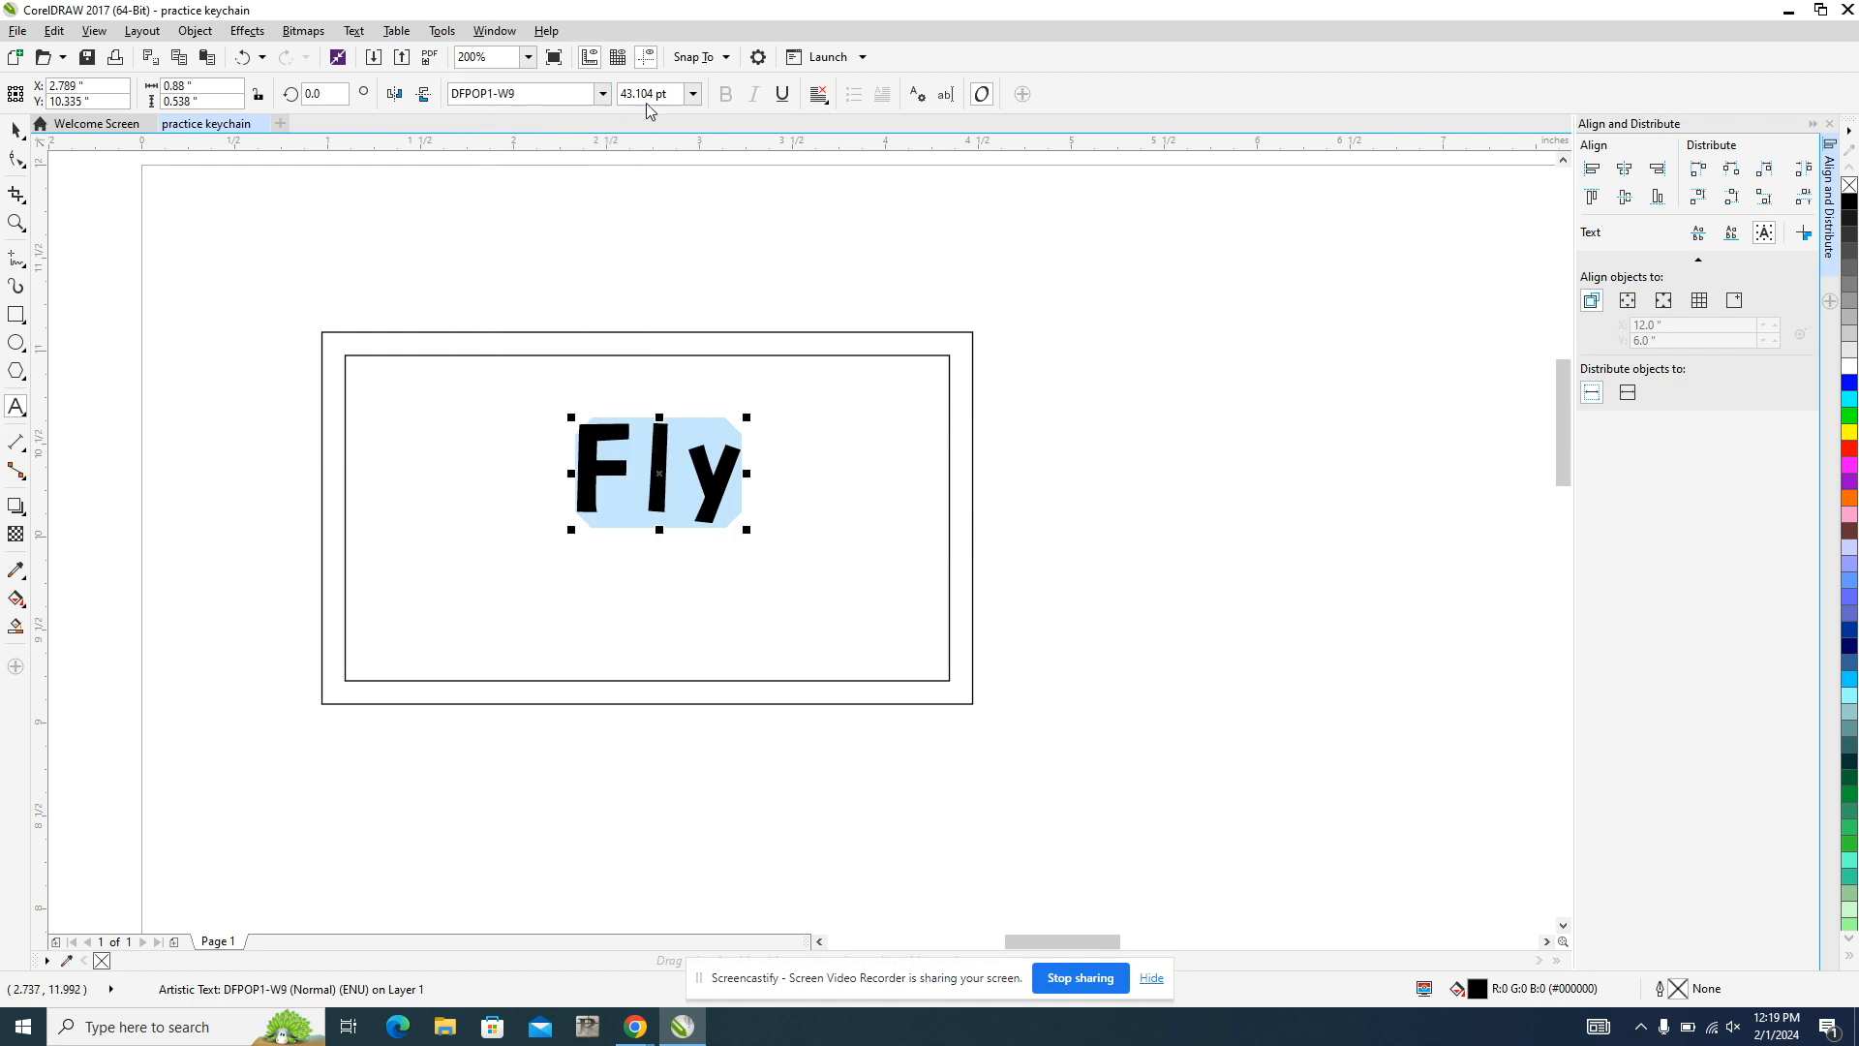
# Step: Enlarge the text "Fly" to about 90 pt and place it in the right part of the inner rectangle
pyautogui.click(694, 94)
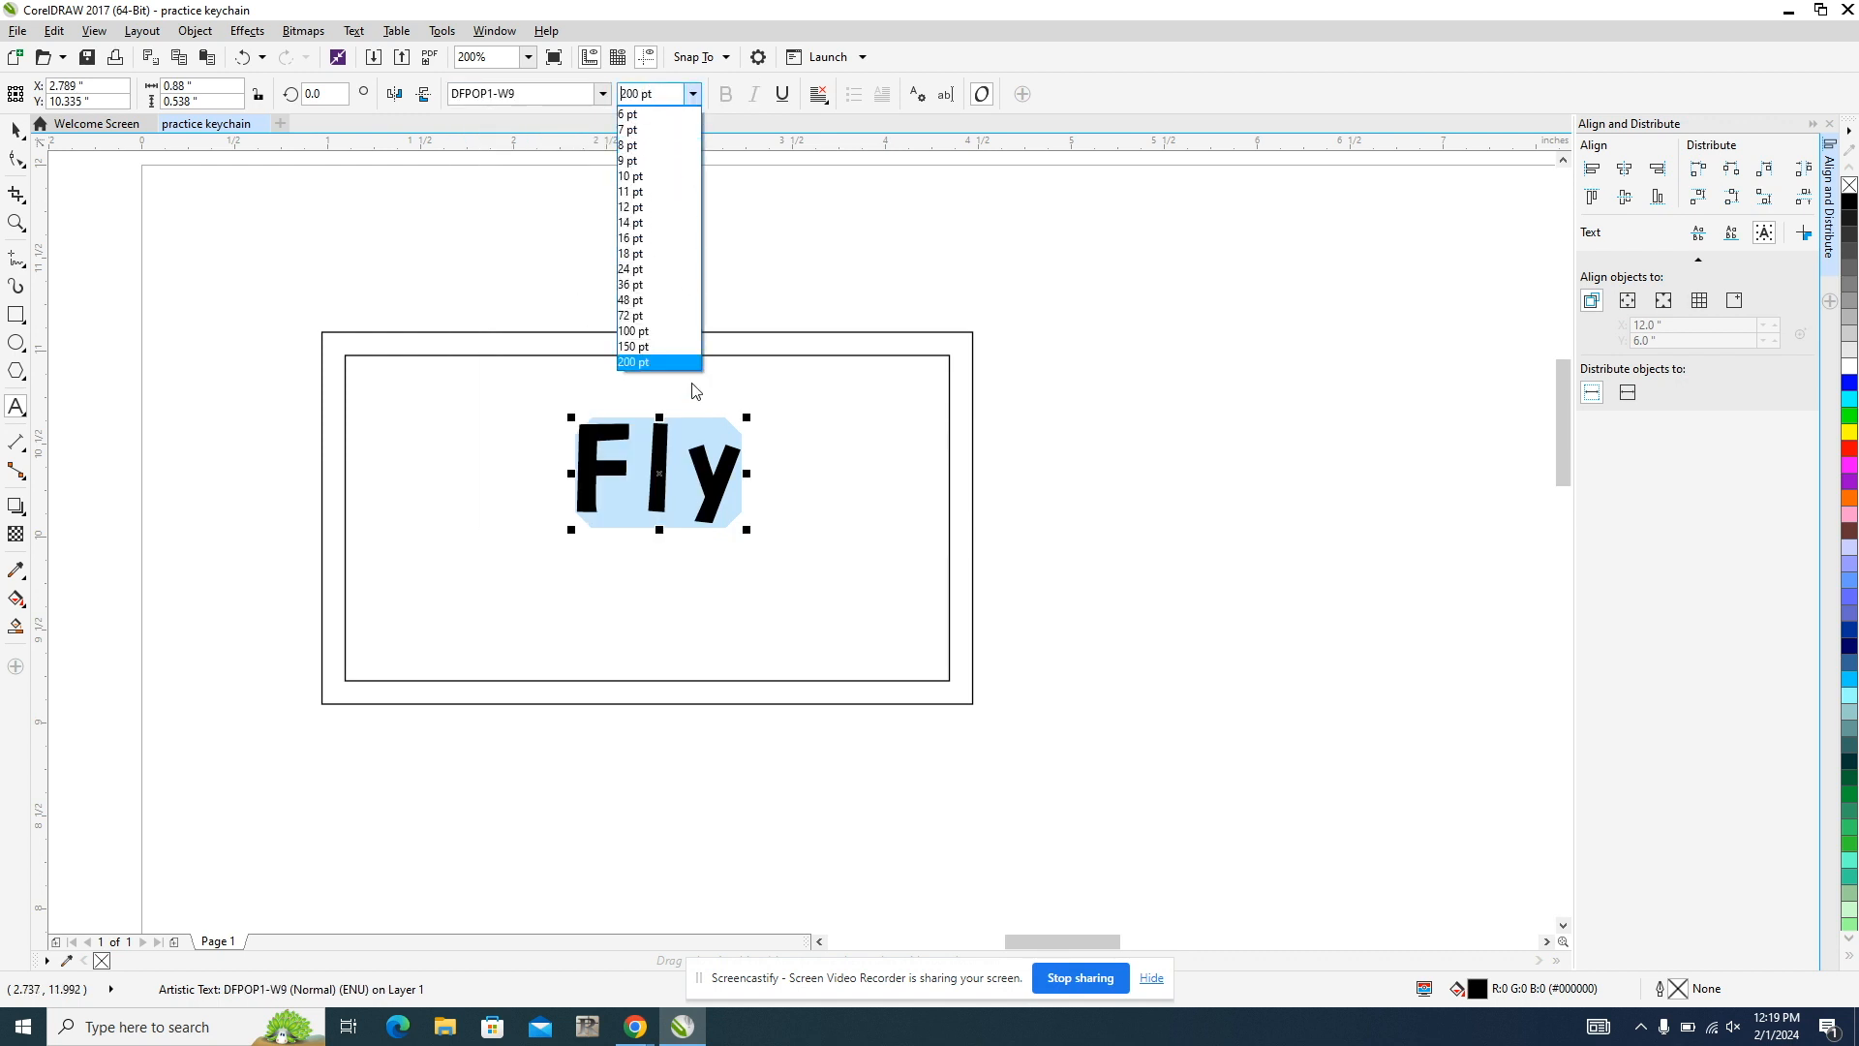
pyautogui.click(535, 232)
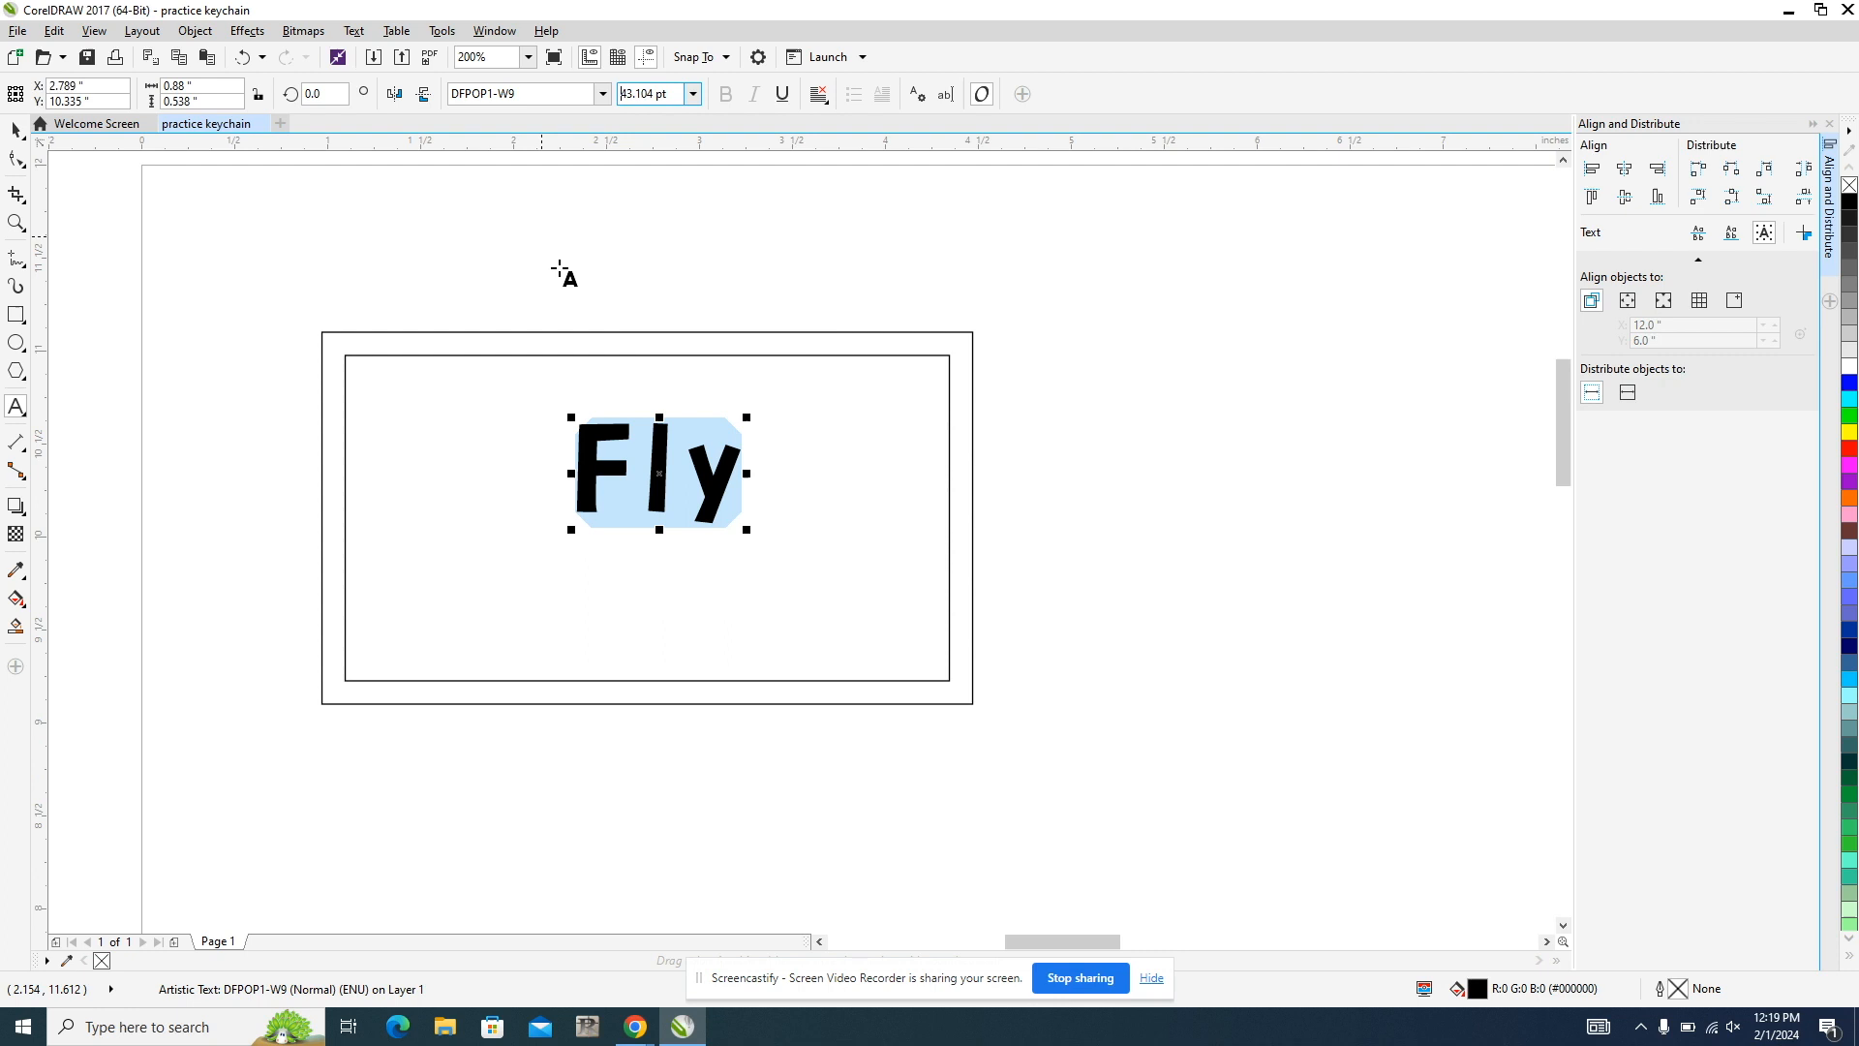
pyautogui.moveTo(748, 526); pyautogui.dragTo(924, 640)
pyautogui.moveTo(753, 528)
pyautogui.mouseDown()
pyautogui.moveTo(733, 505)
pyautogui.moveTo(750, 505)
pyautogui.mouseUp()
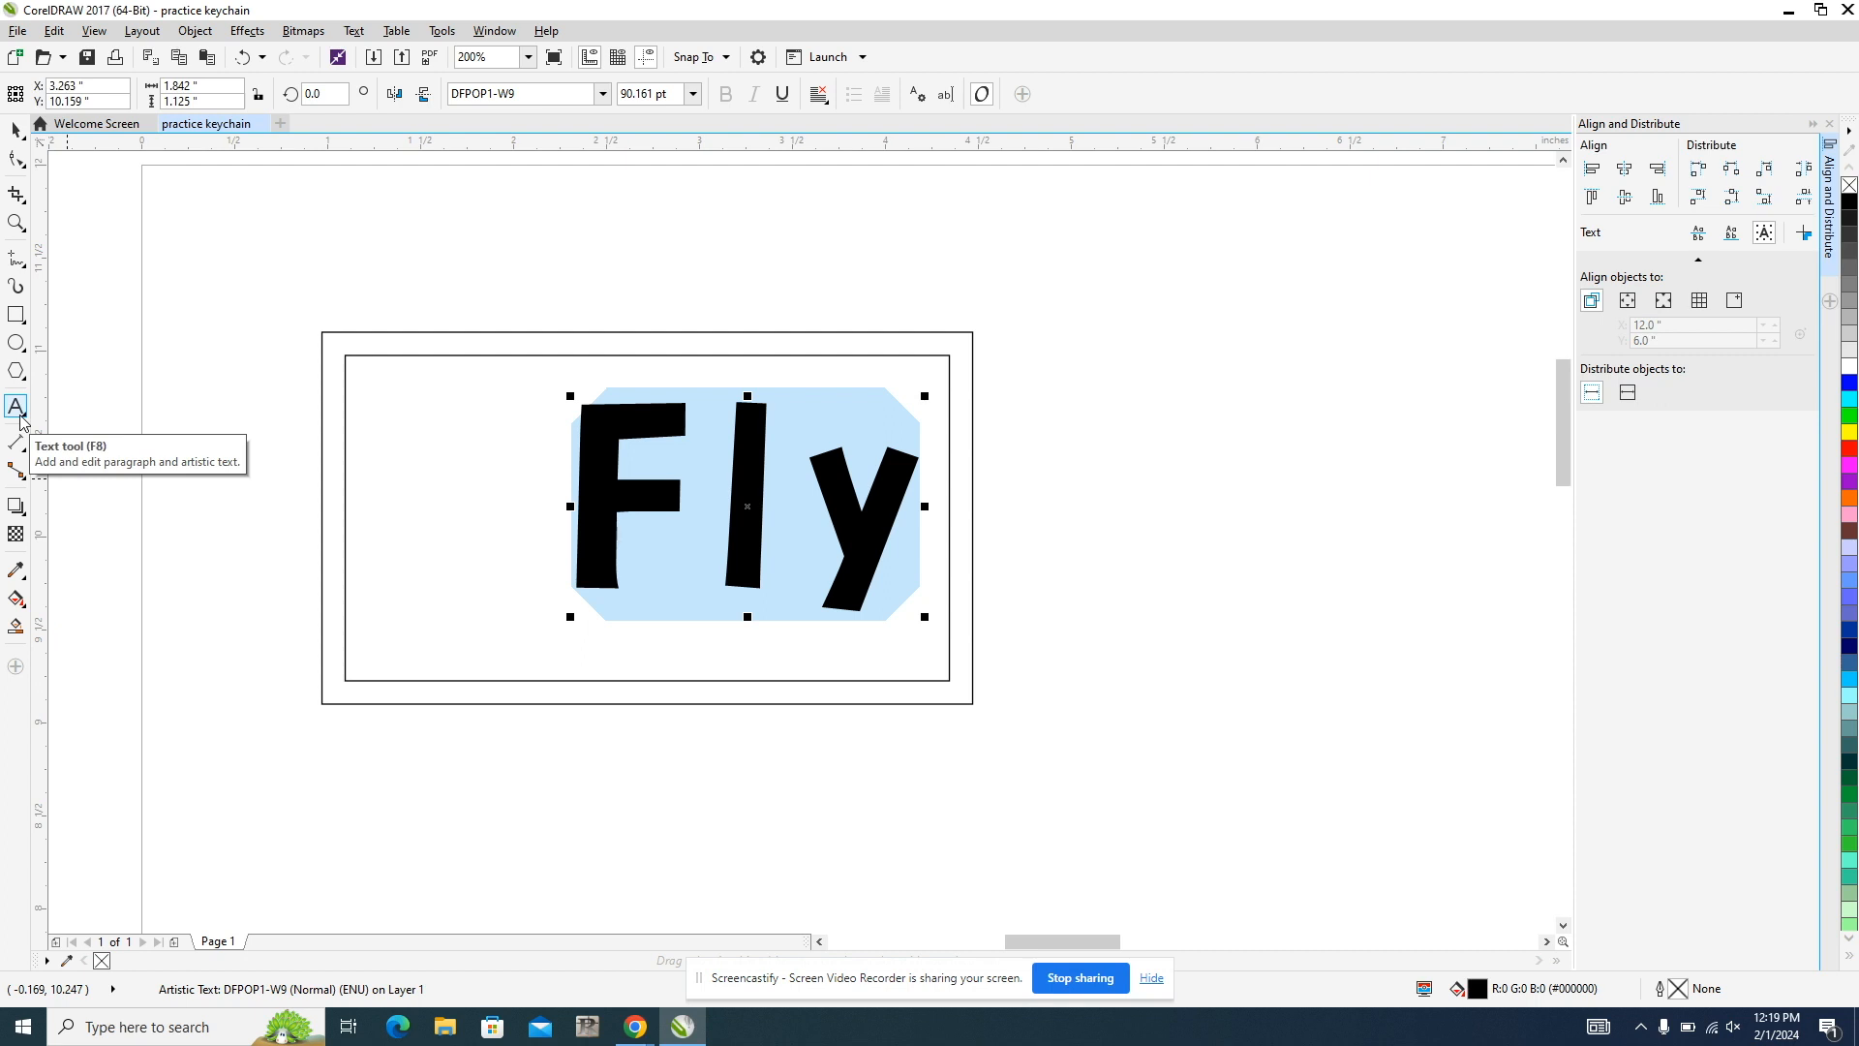
# Step: Draw a circle 0.25 inches wide and high, and place it in the upper-left corner of the inner rectangle
pyautogui.click(18, 343)
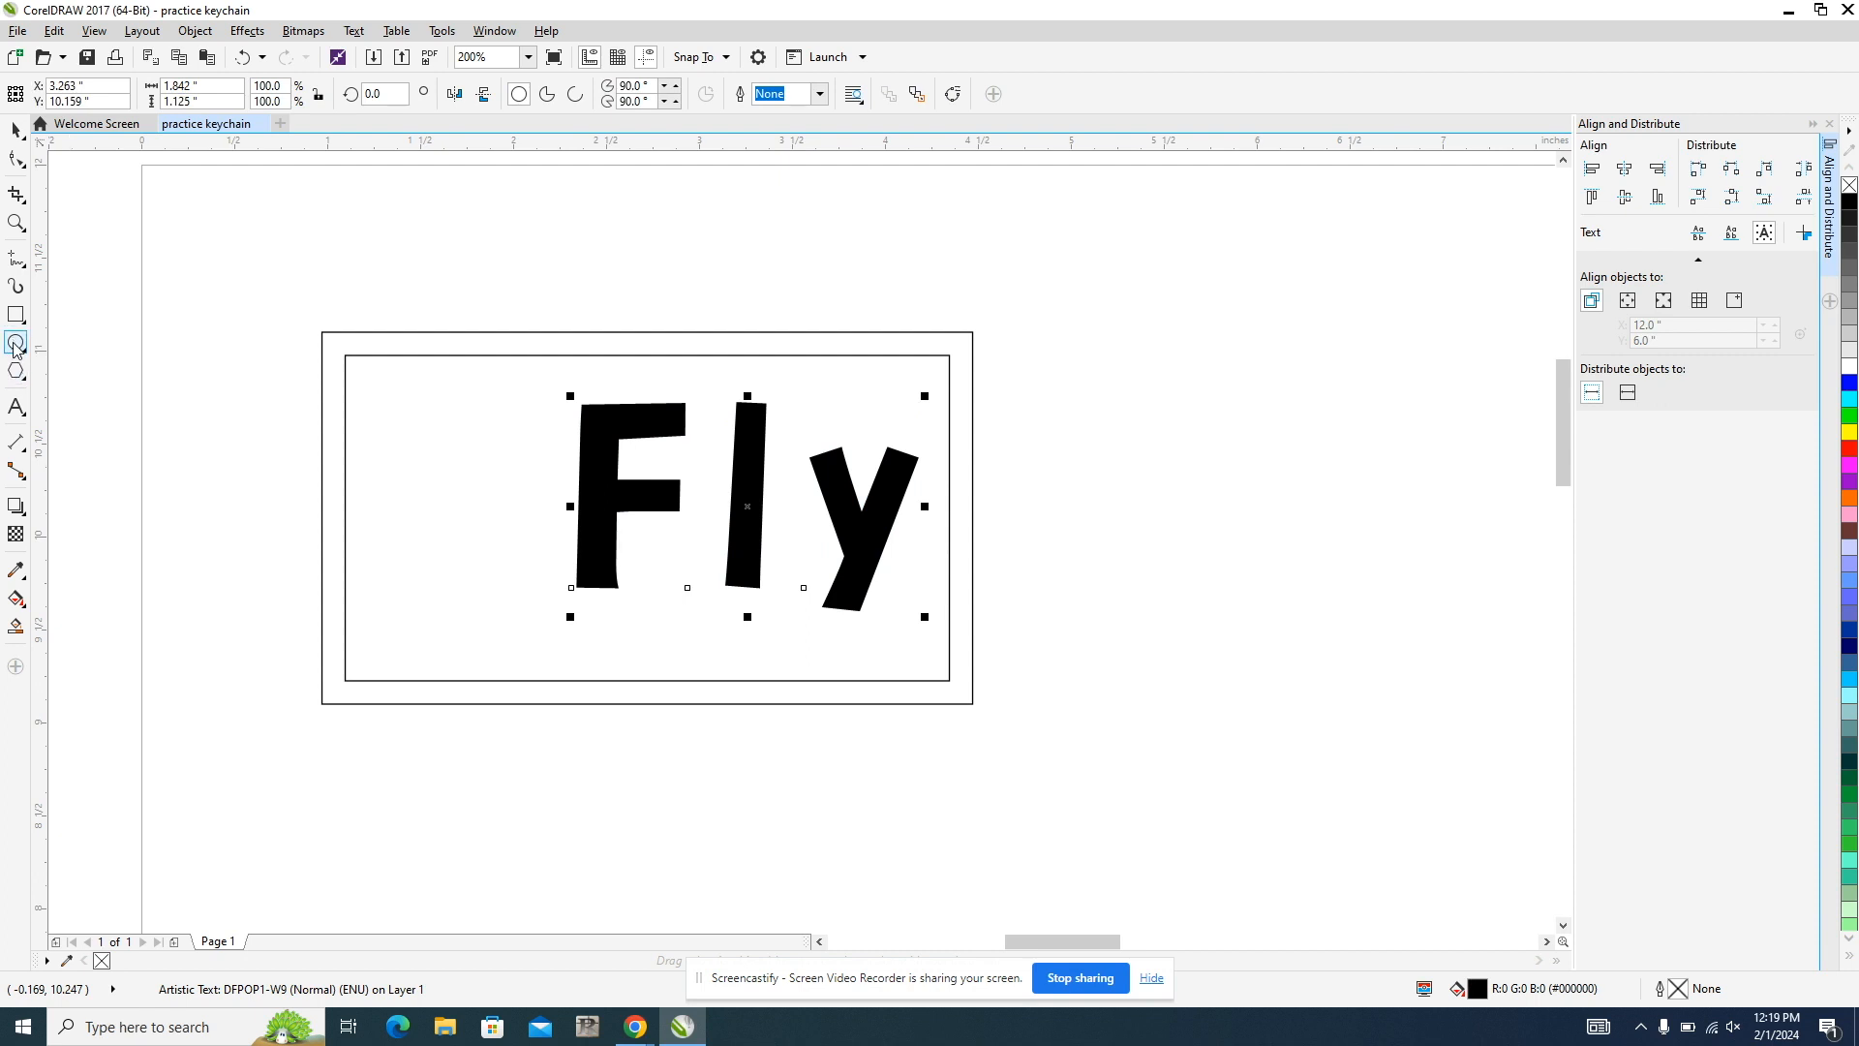
pyautogui.moveTo(403, 465); pyautogui.dragTo(431, 494)
pyautogui.click(221, 85)
pyautogui.moveTo(221, 85); pyautogui.dragTo(102, 86)
pyautogui.write('.25')
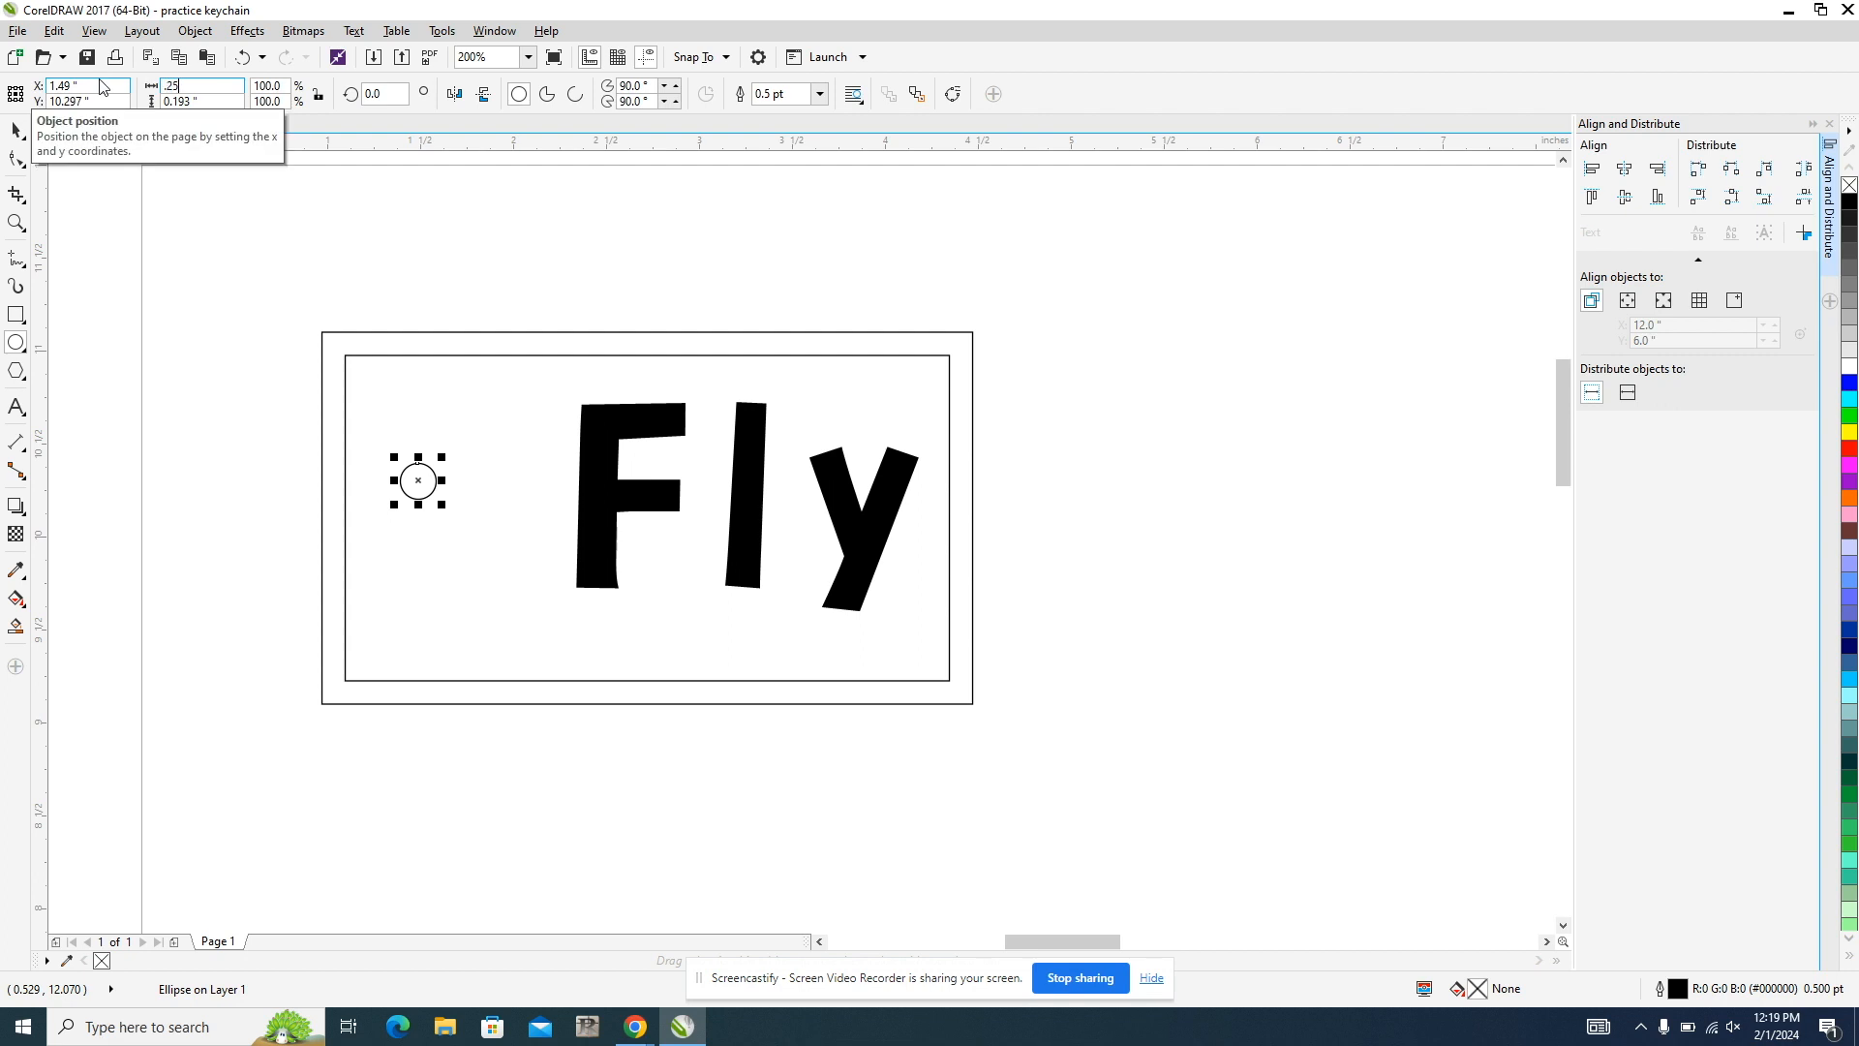
pyautogui.press('Tab')
pyautogui.write('.25')
pyautogui.press('Return')
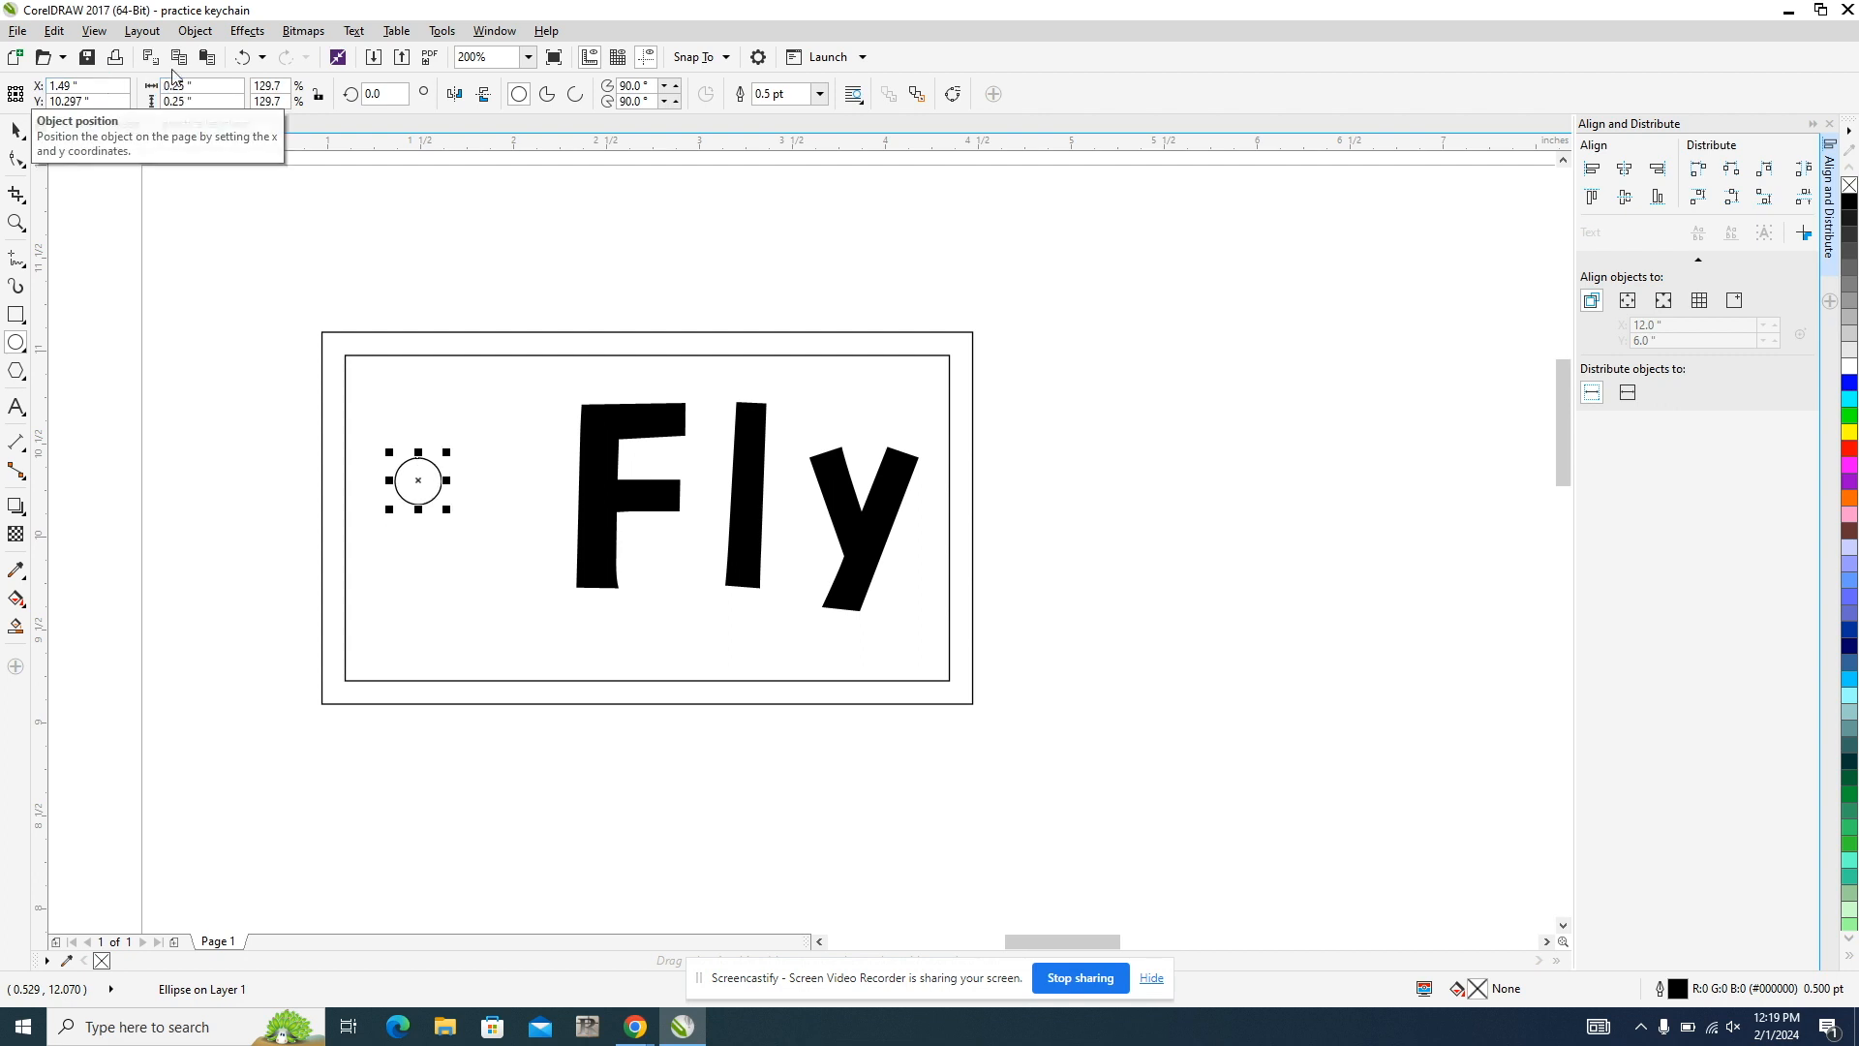
pyautogui.click(14, 129)
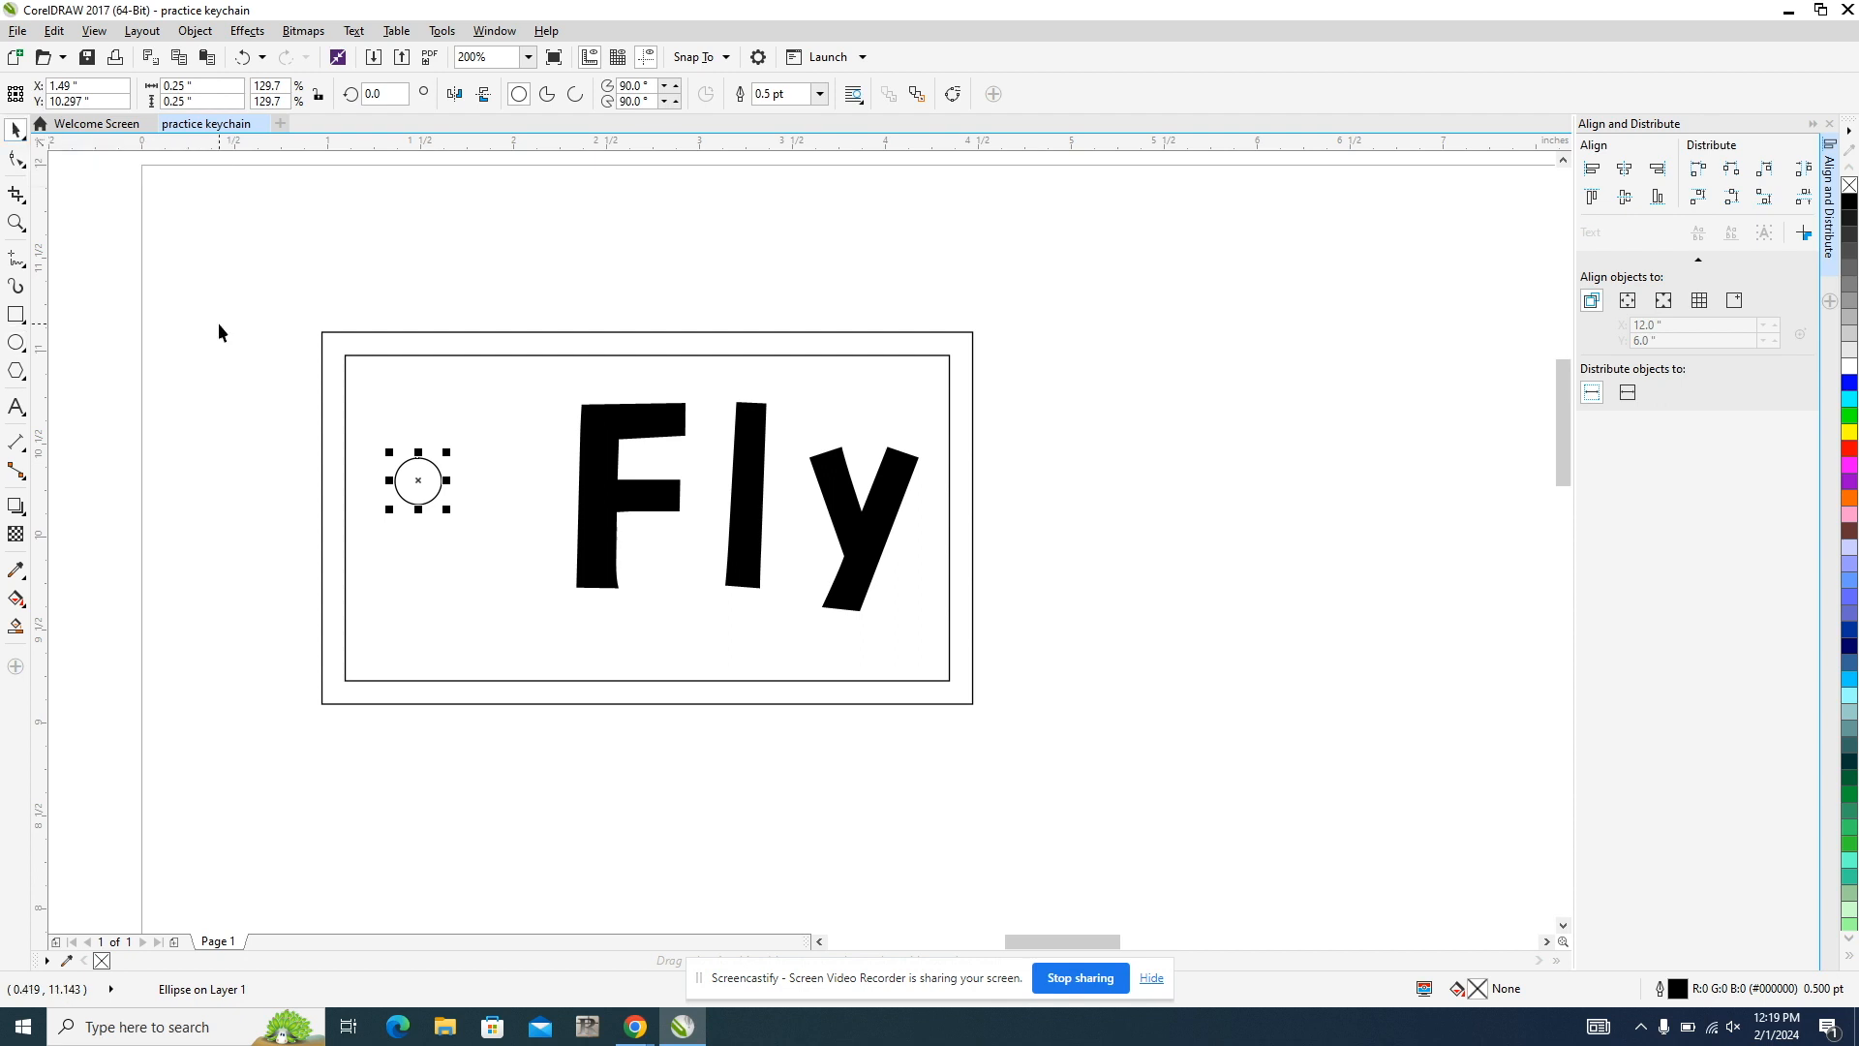
pyautogui.moveTo(417, 482); pyautogui.dragTo(384, 392)
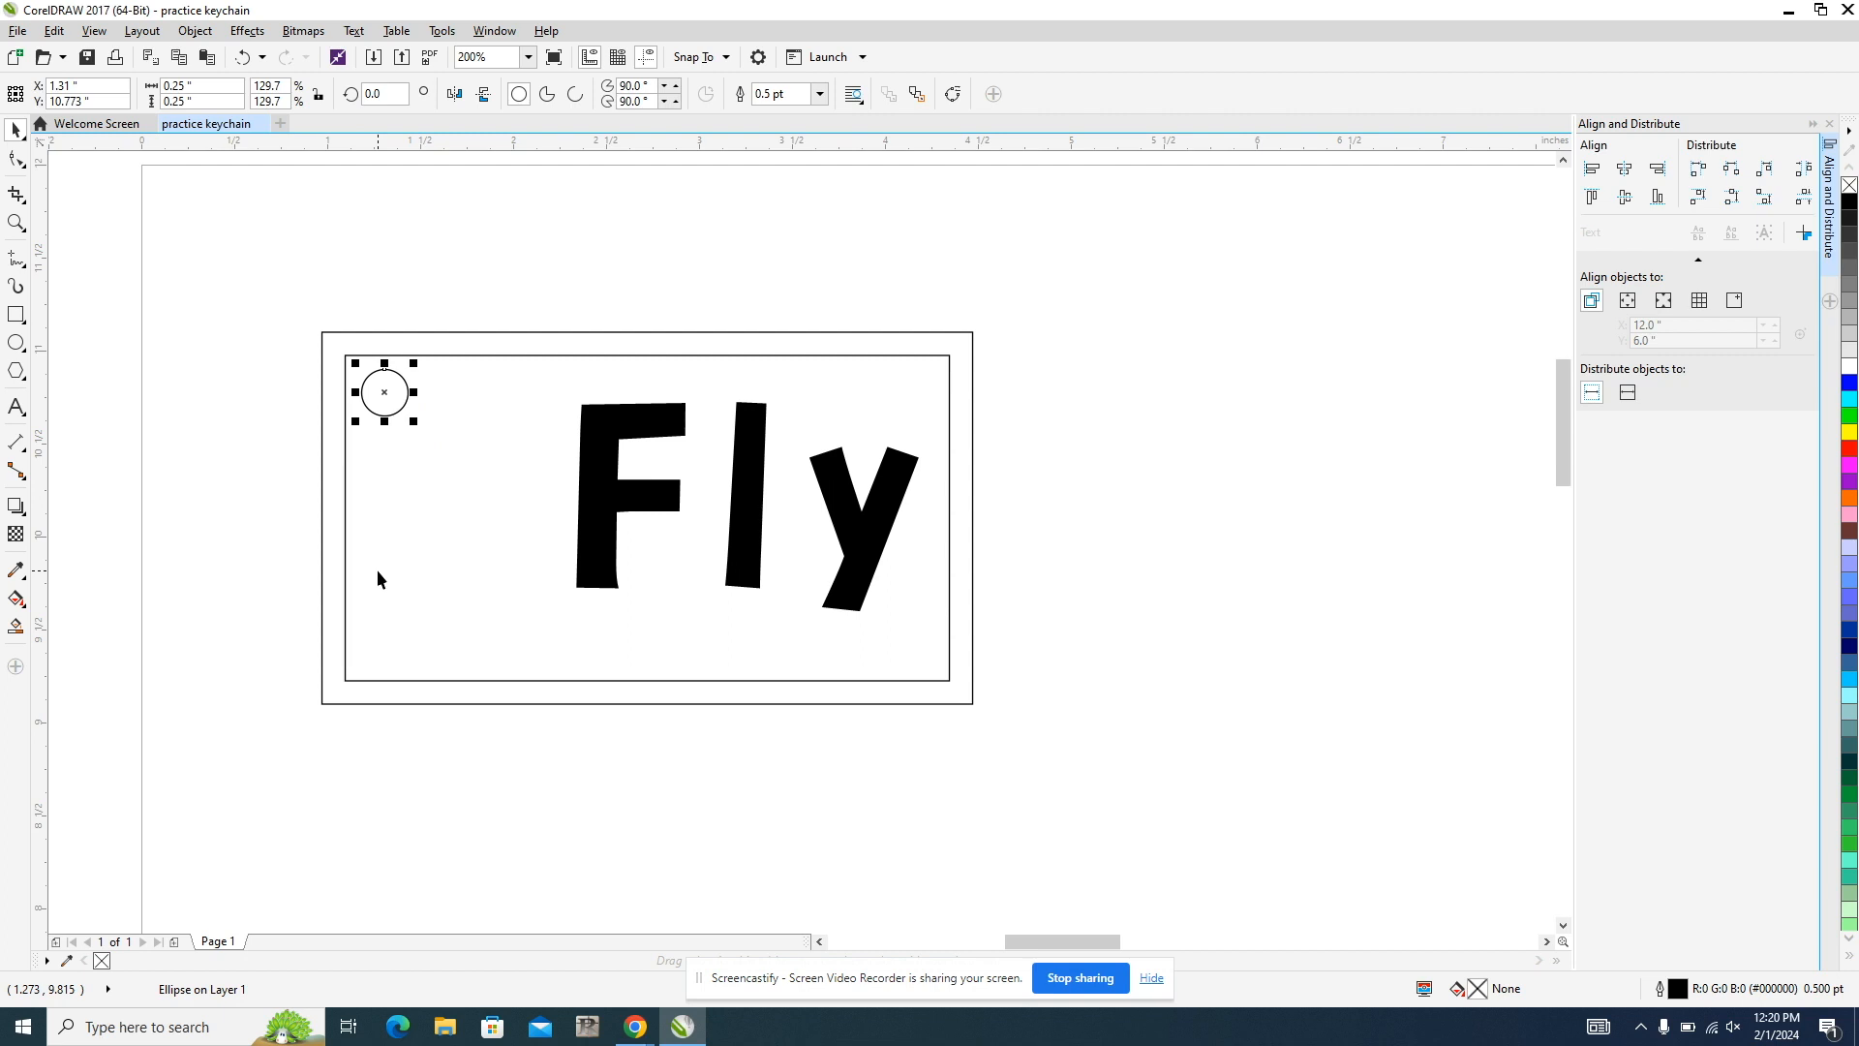
pyautogui.click(471, 340)
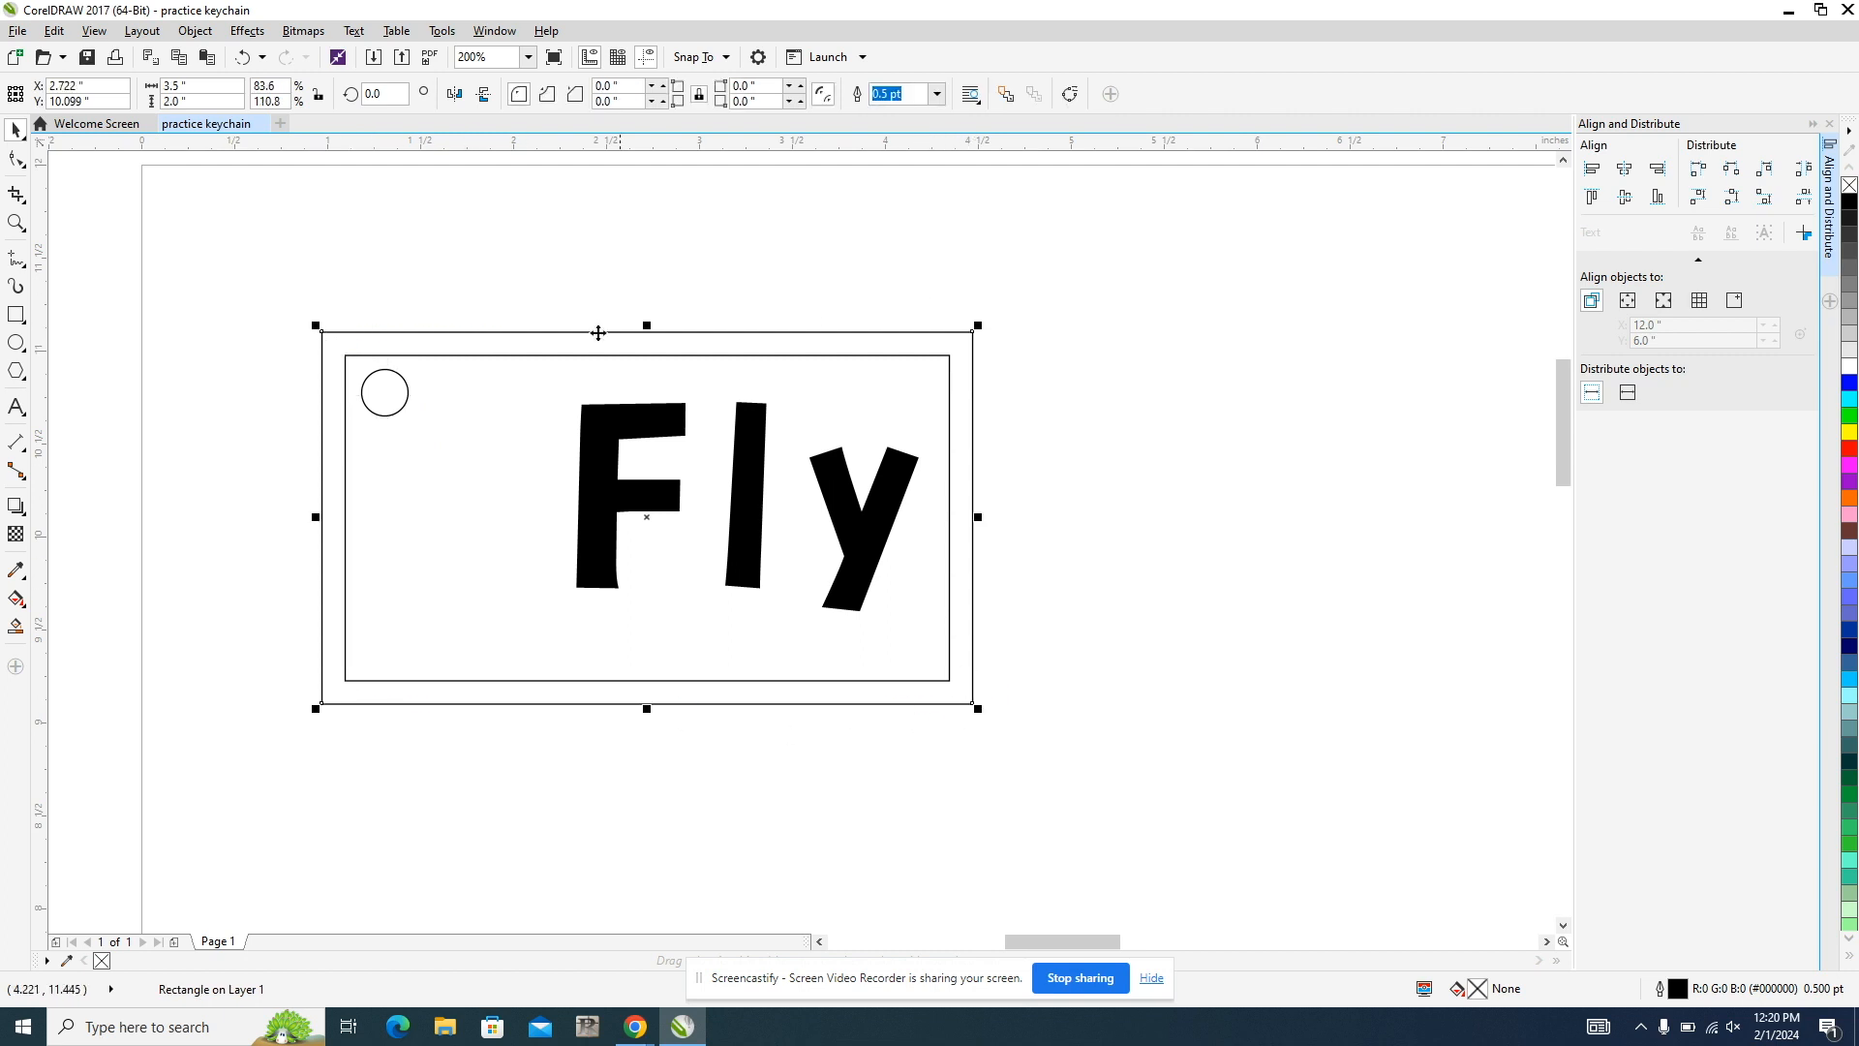
pyautogui.click(407, 392)
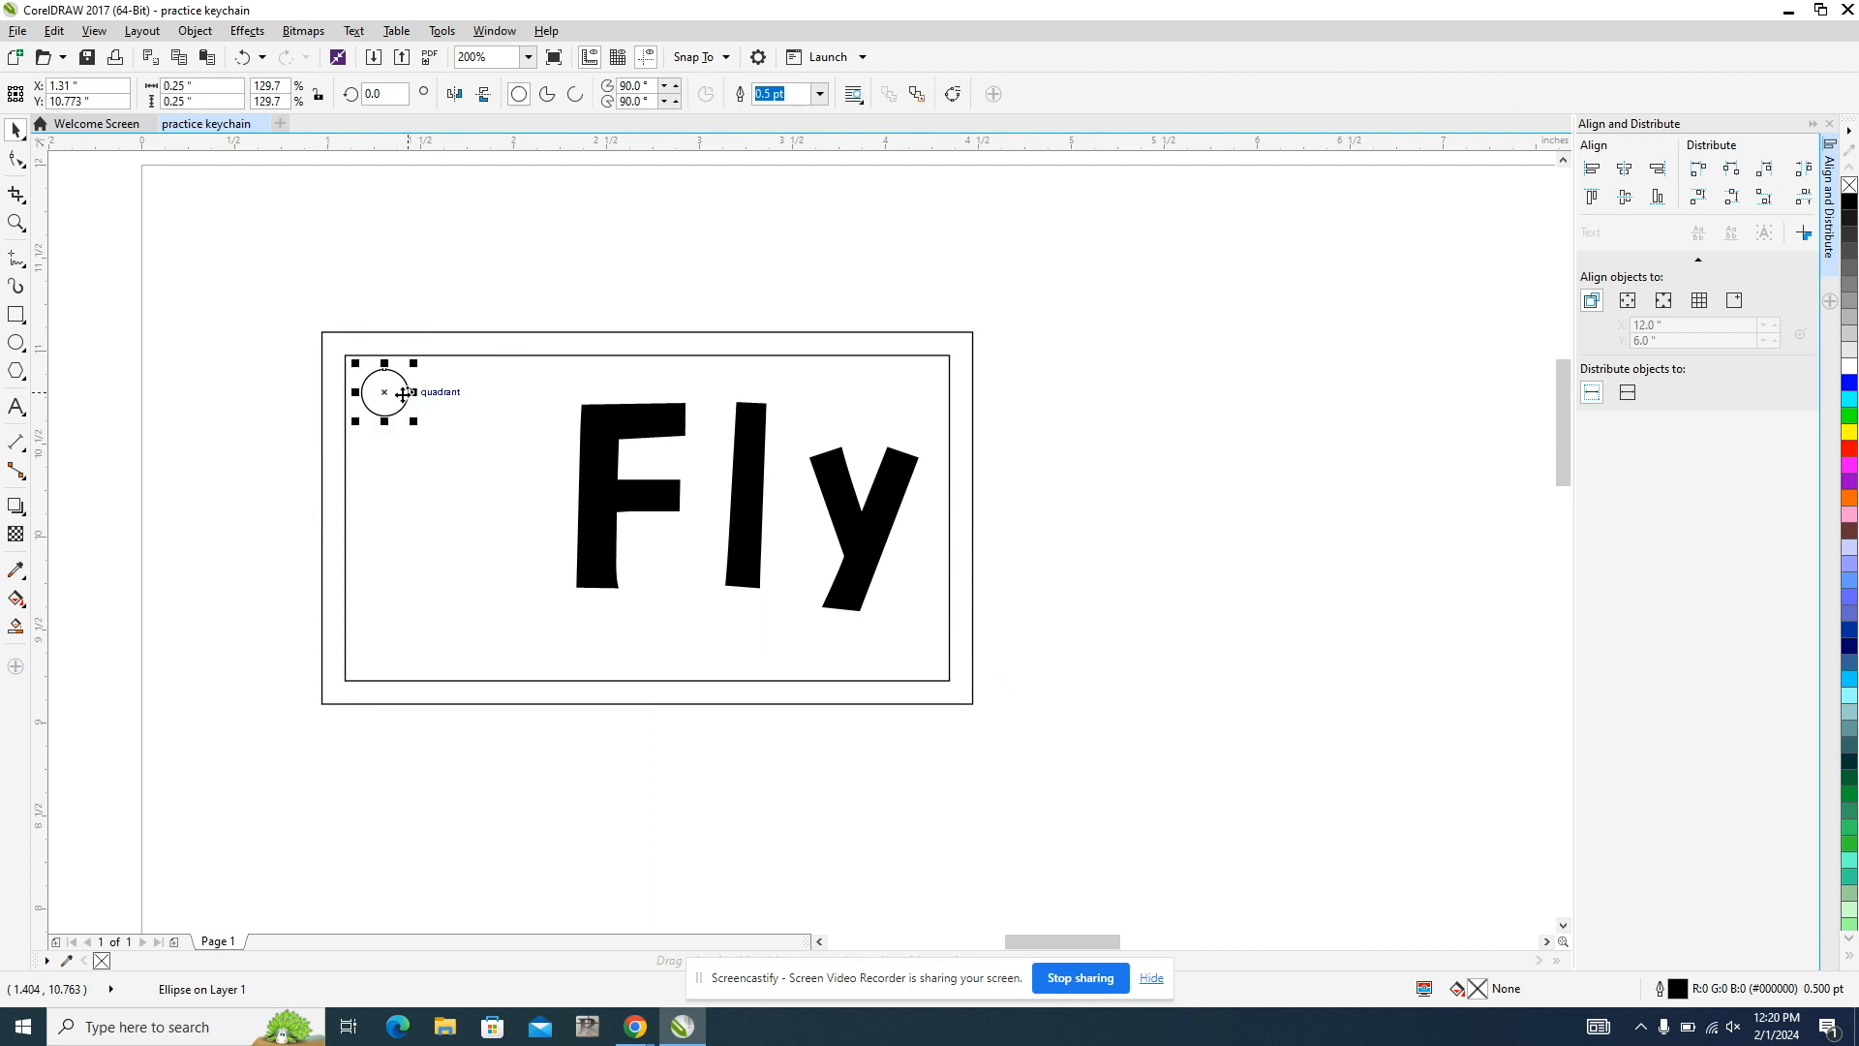
pyautogui.click(462, 355)
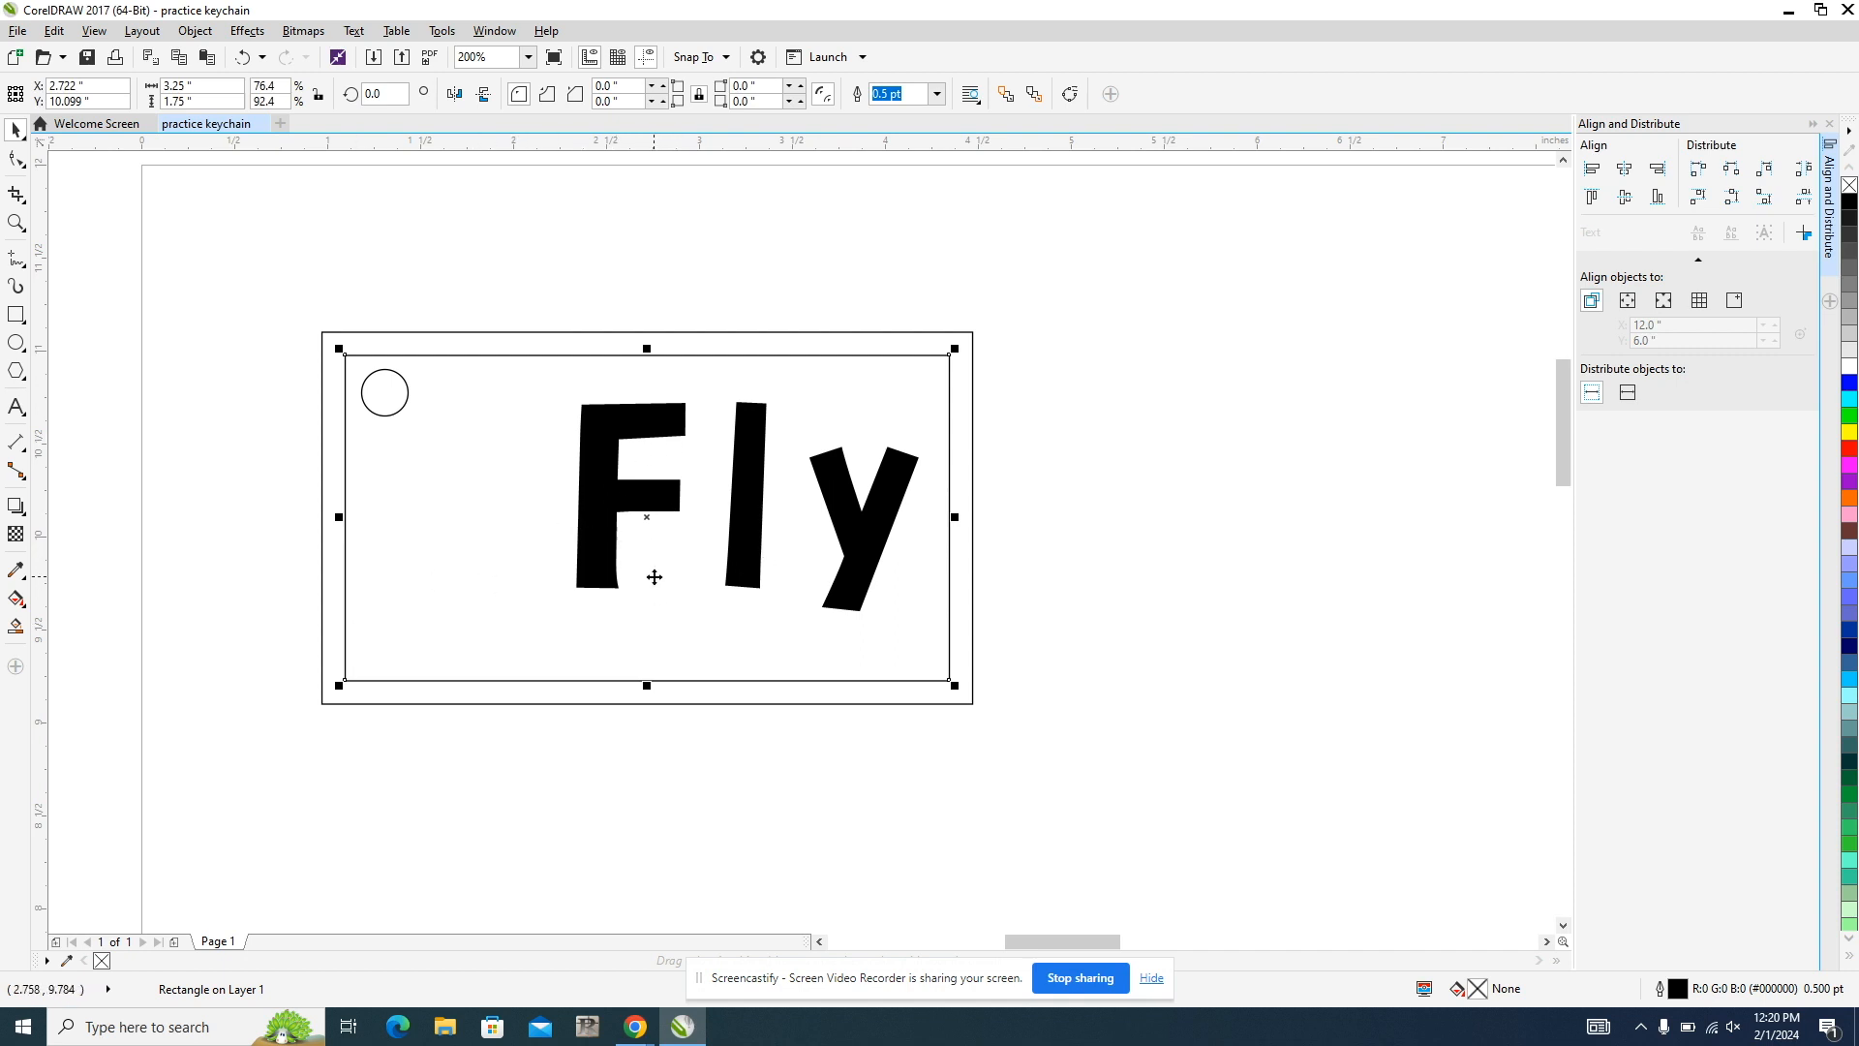
pyautogui.click(982, 456)
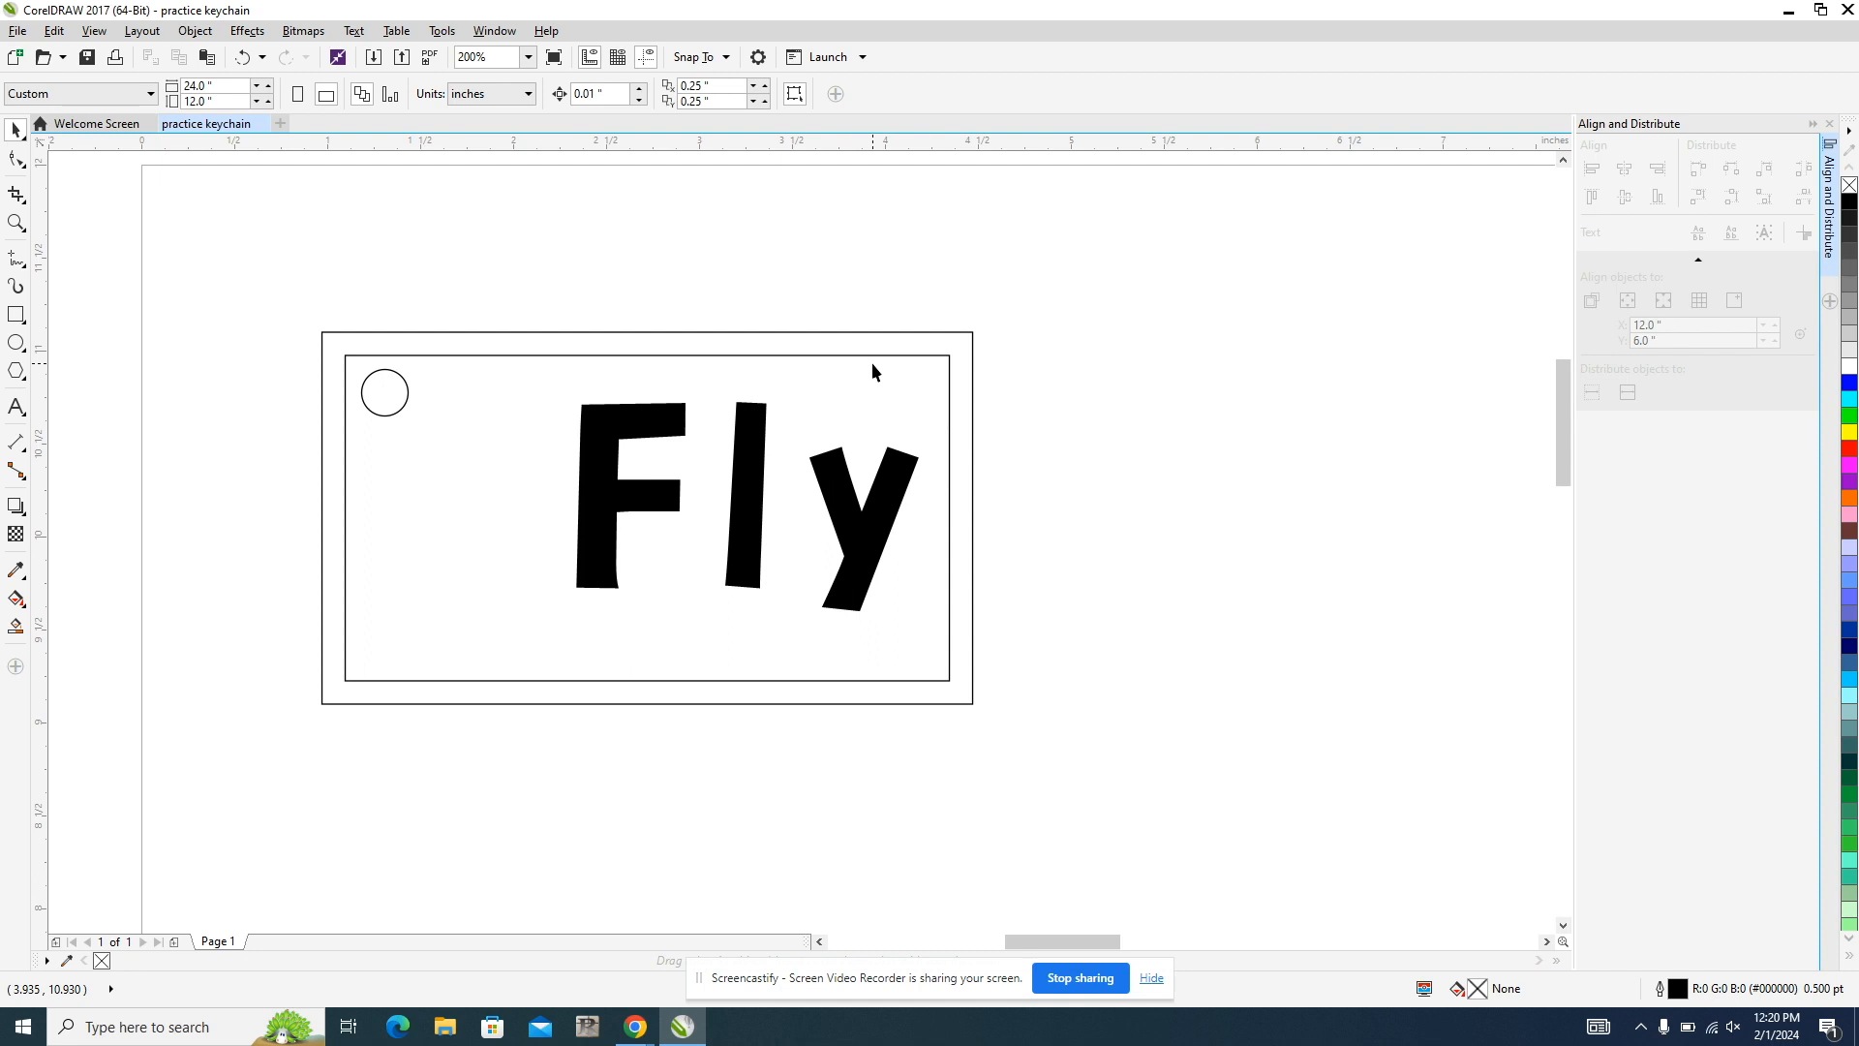
# Step: Give the outer rectangle a hairline outline in red, leaving it without a fill
pyautogui.click(854, 331)
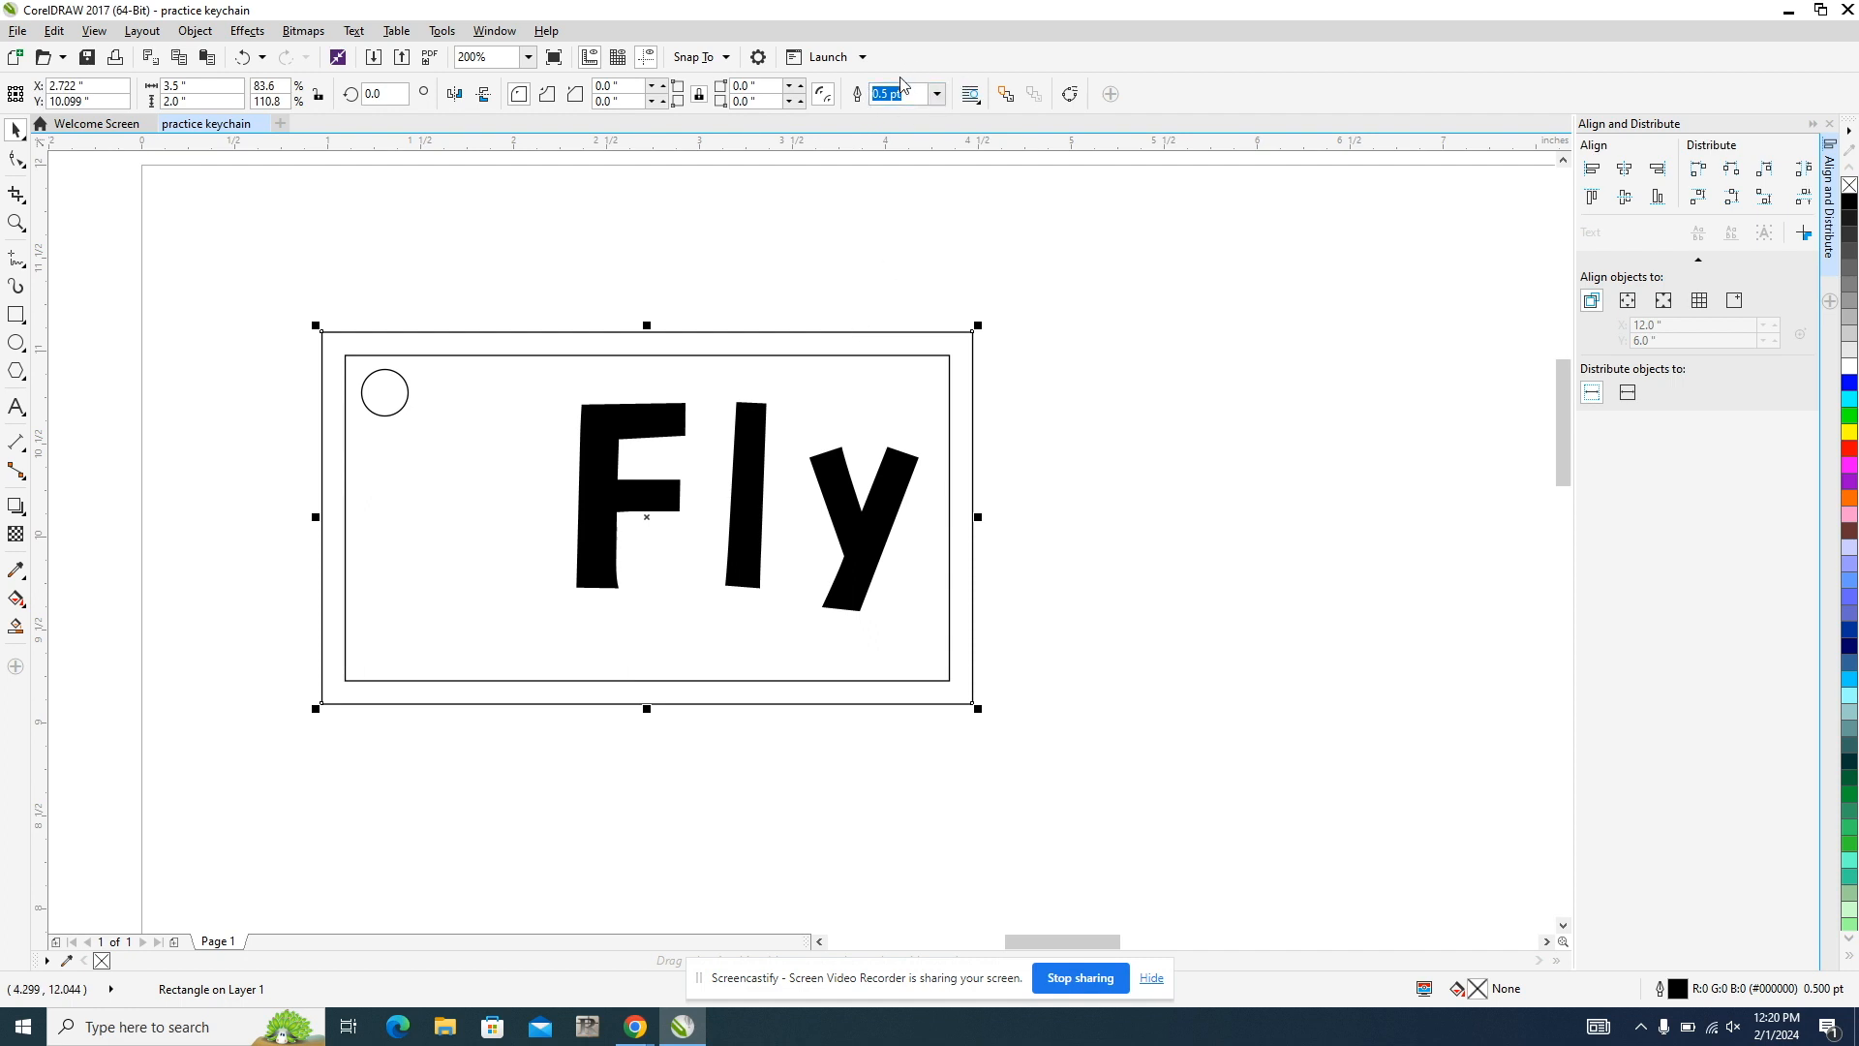
pyautogui.click(936, 94)
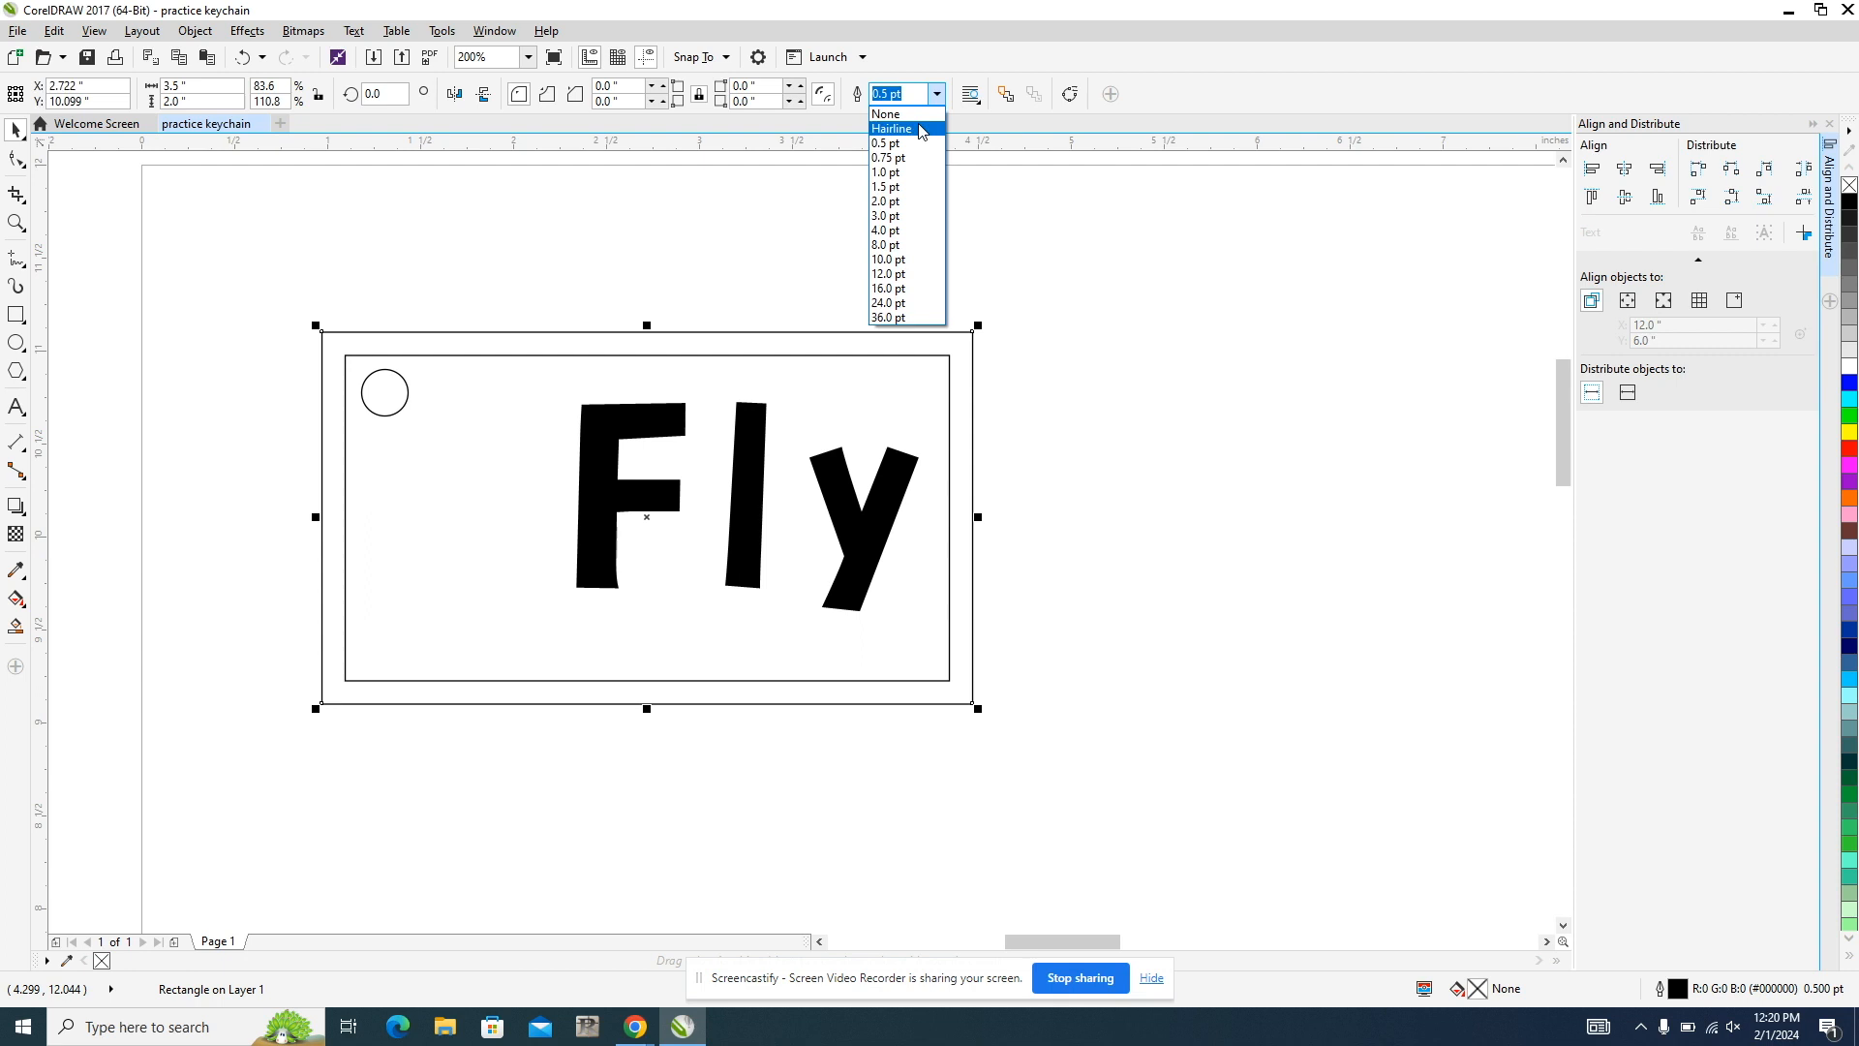
pyautogui.click(921, 130)
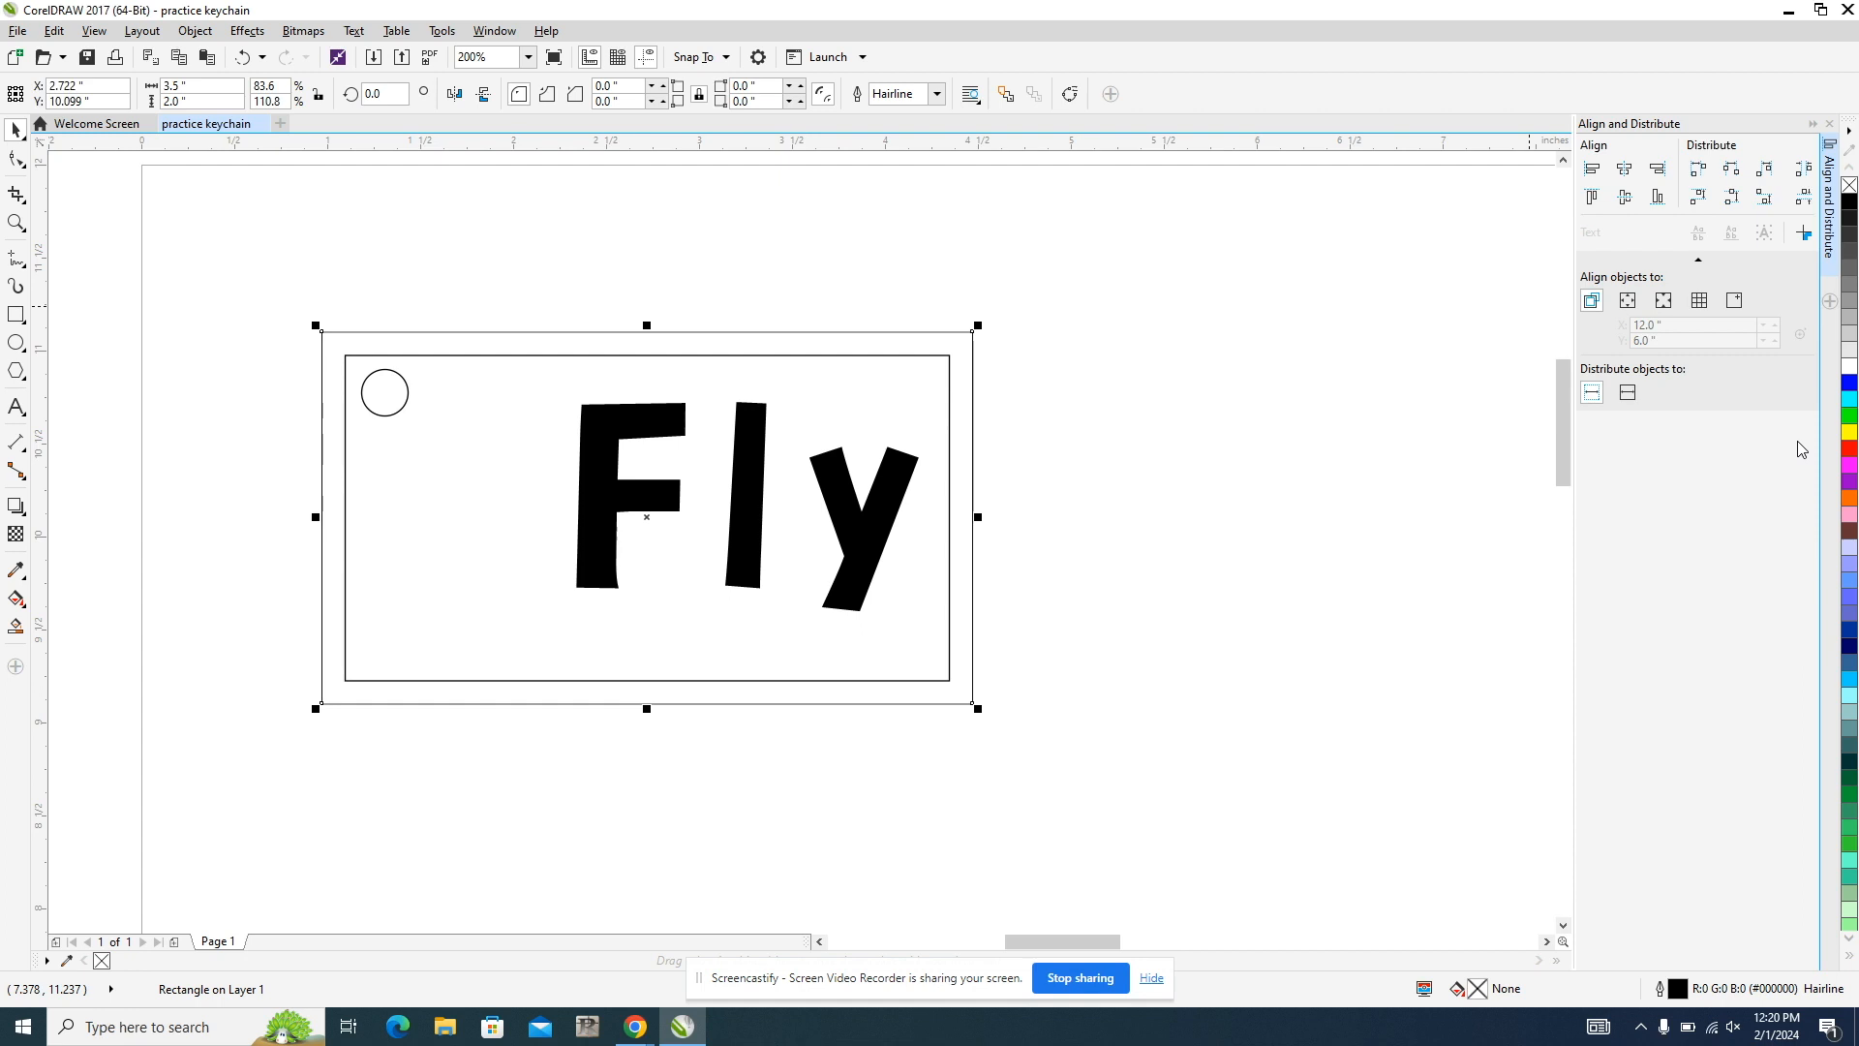
pyautogui.click(1850, 449)
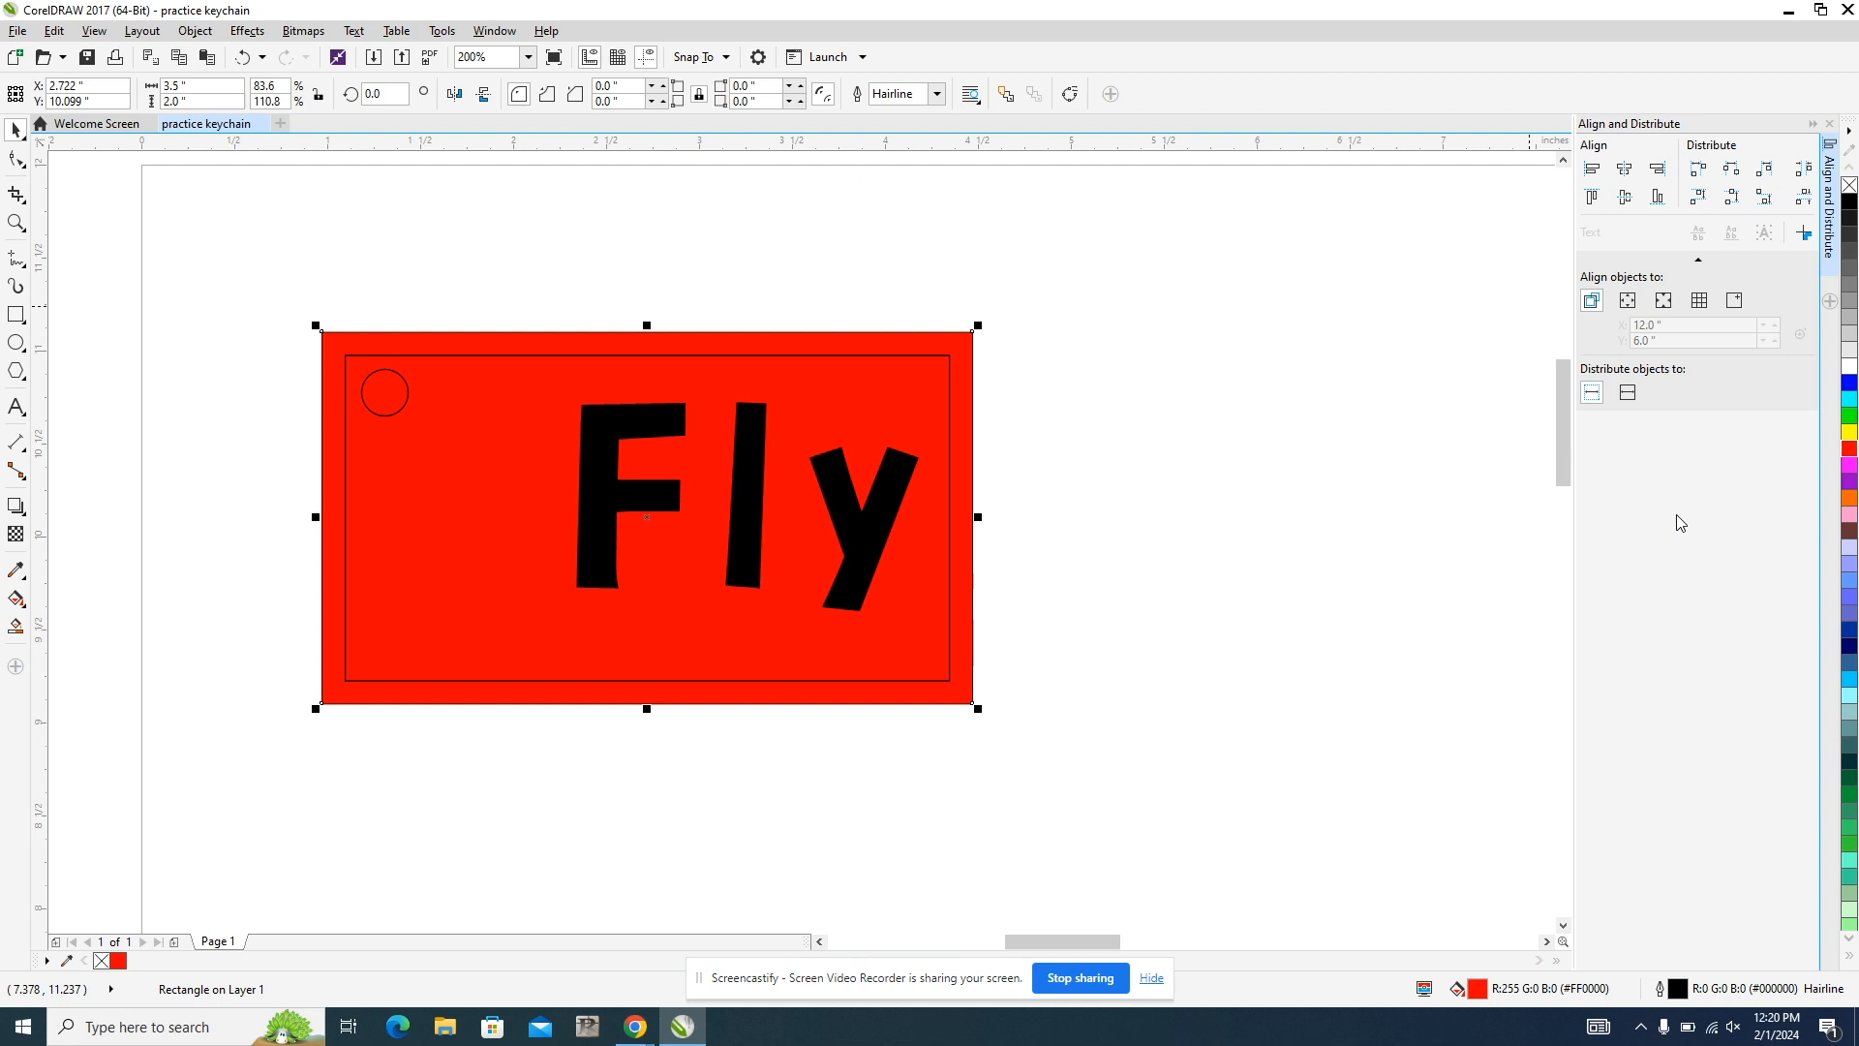
pyautogui.hotkey('ctrl', 'z')
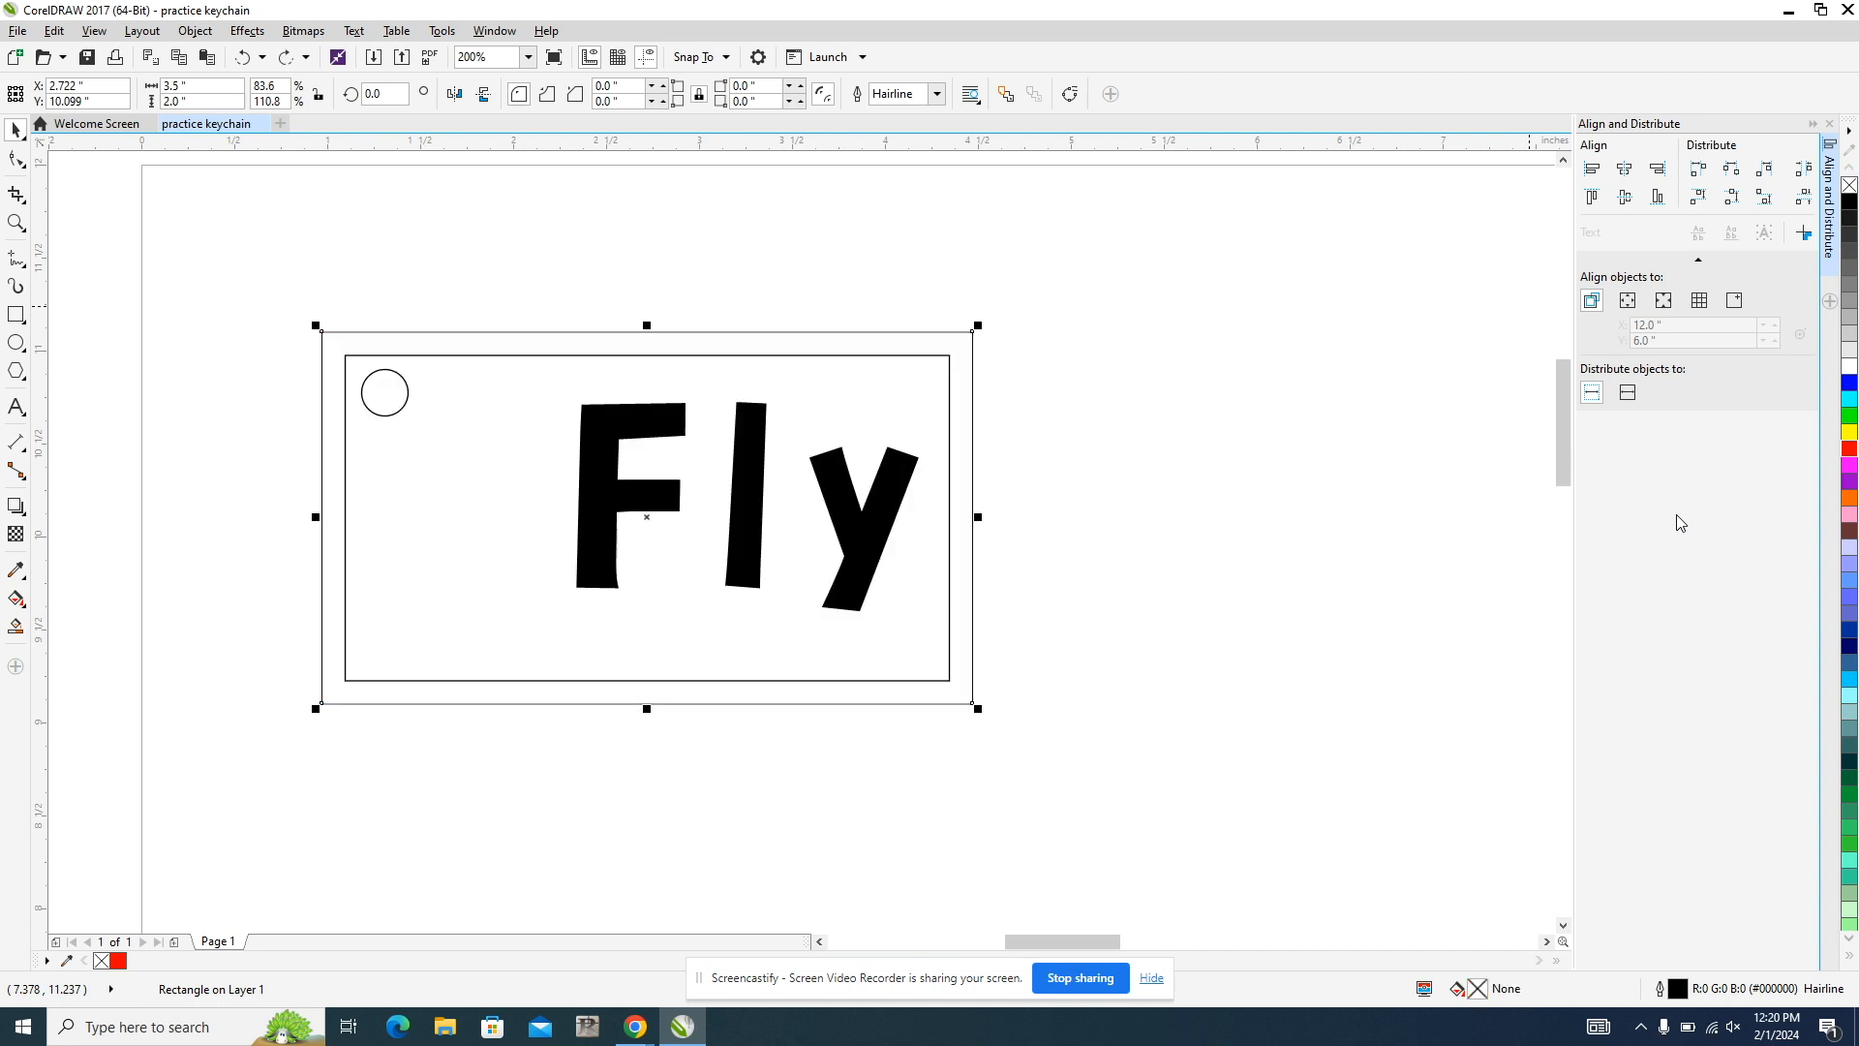
pyautogui.rightClick(1852, 449)
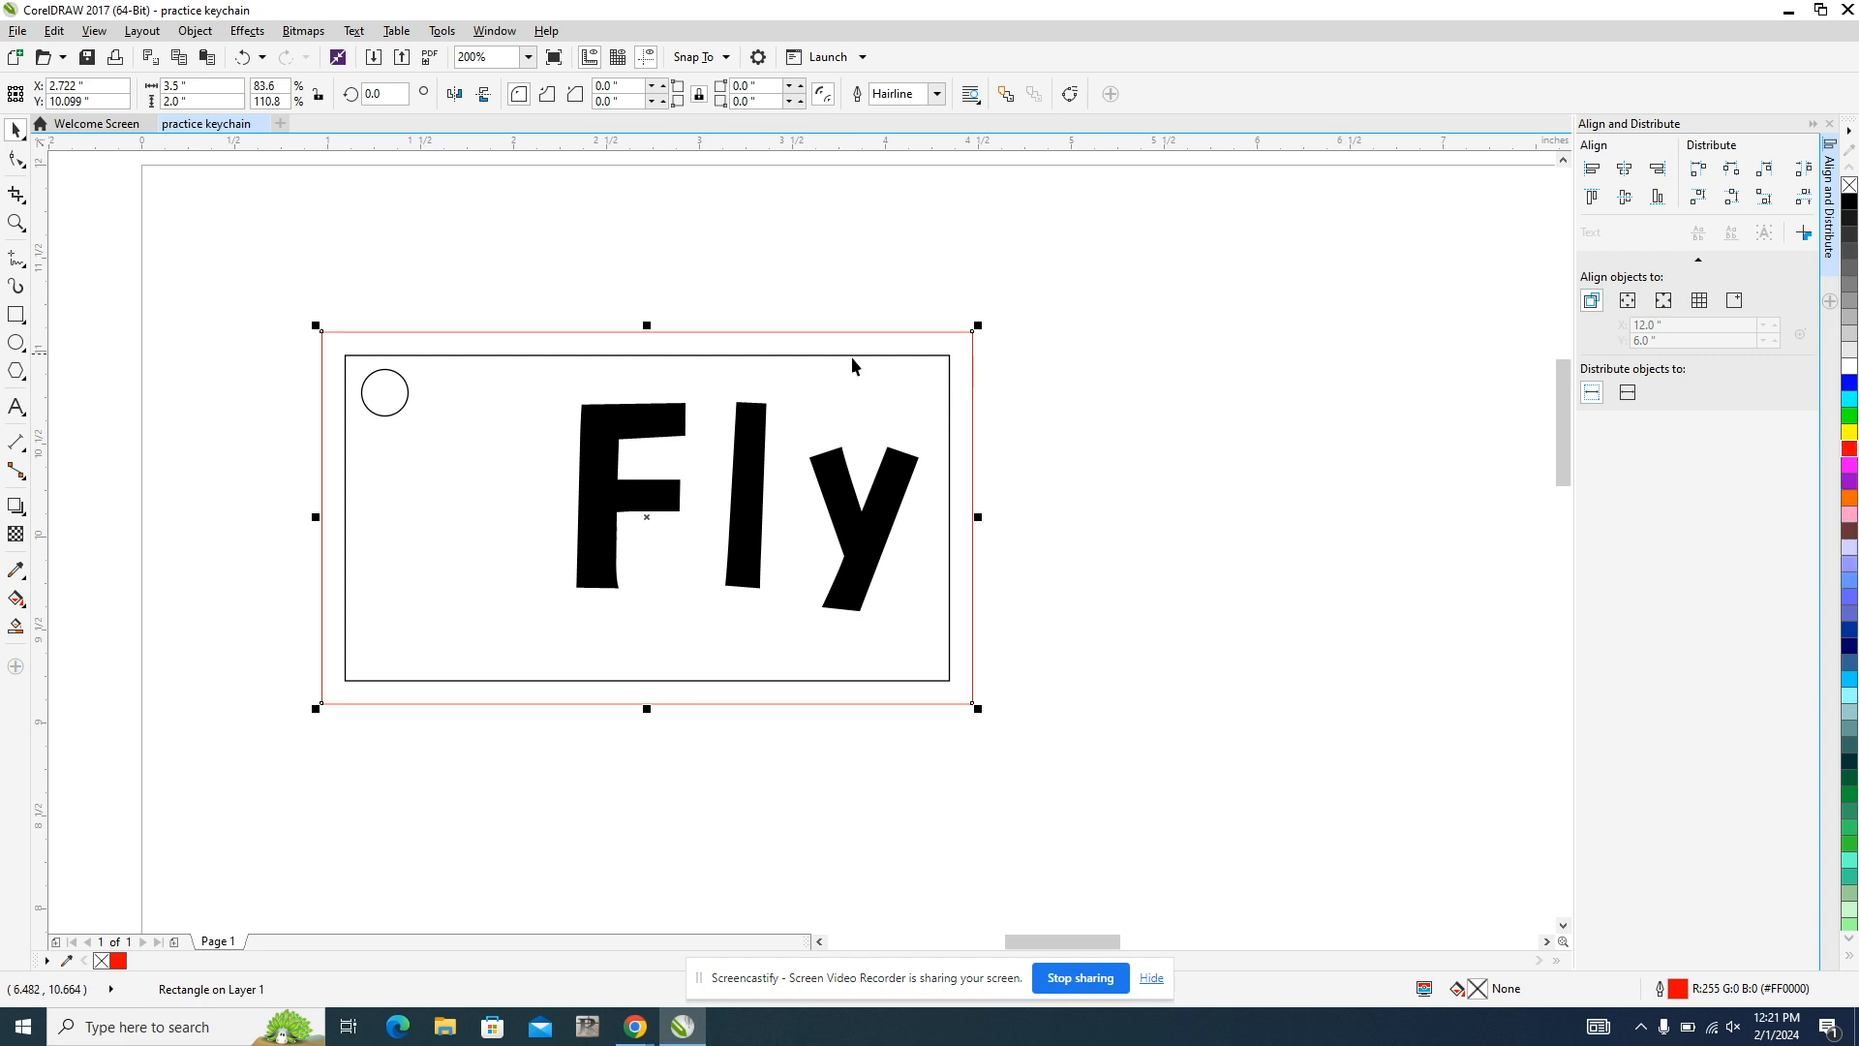
# Step: Set the small circle's outline to hairline width and color it red
pyautogui.click(404, 387)
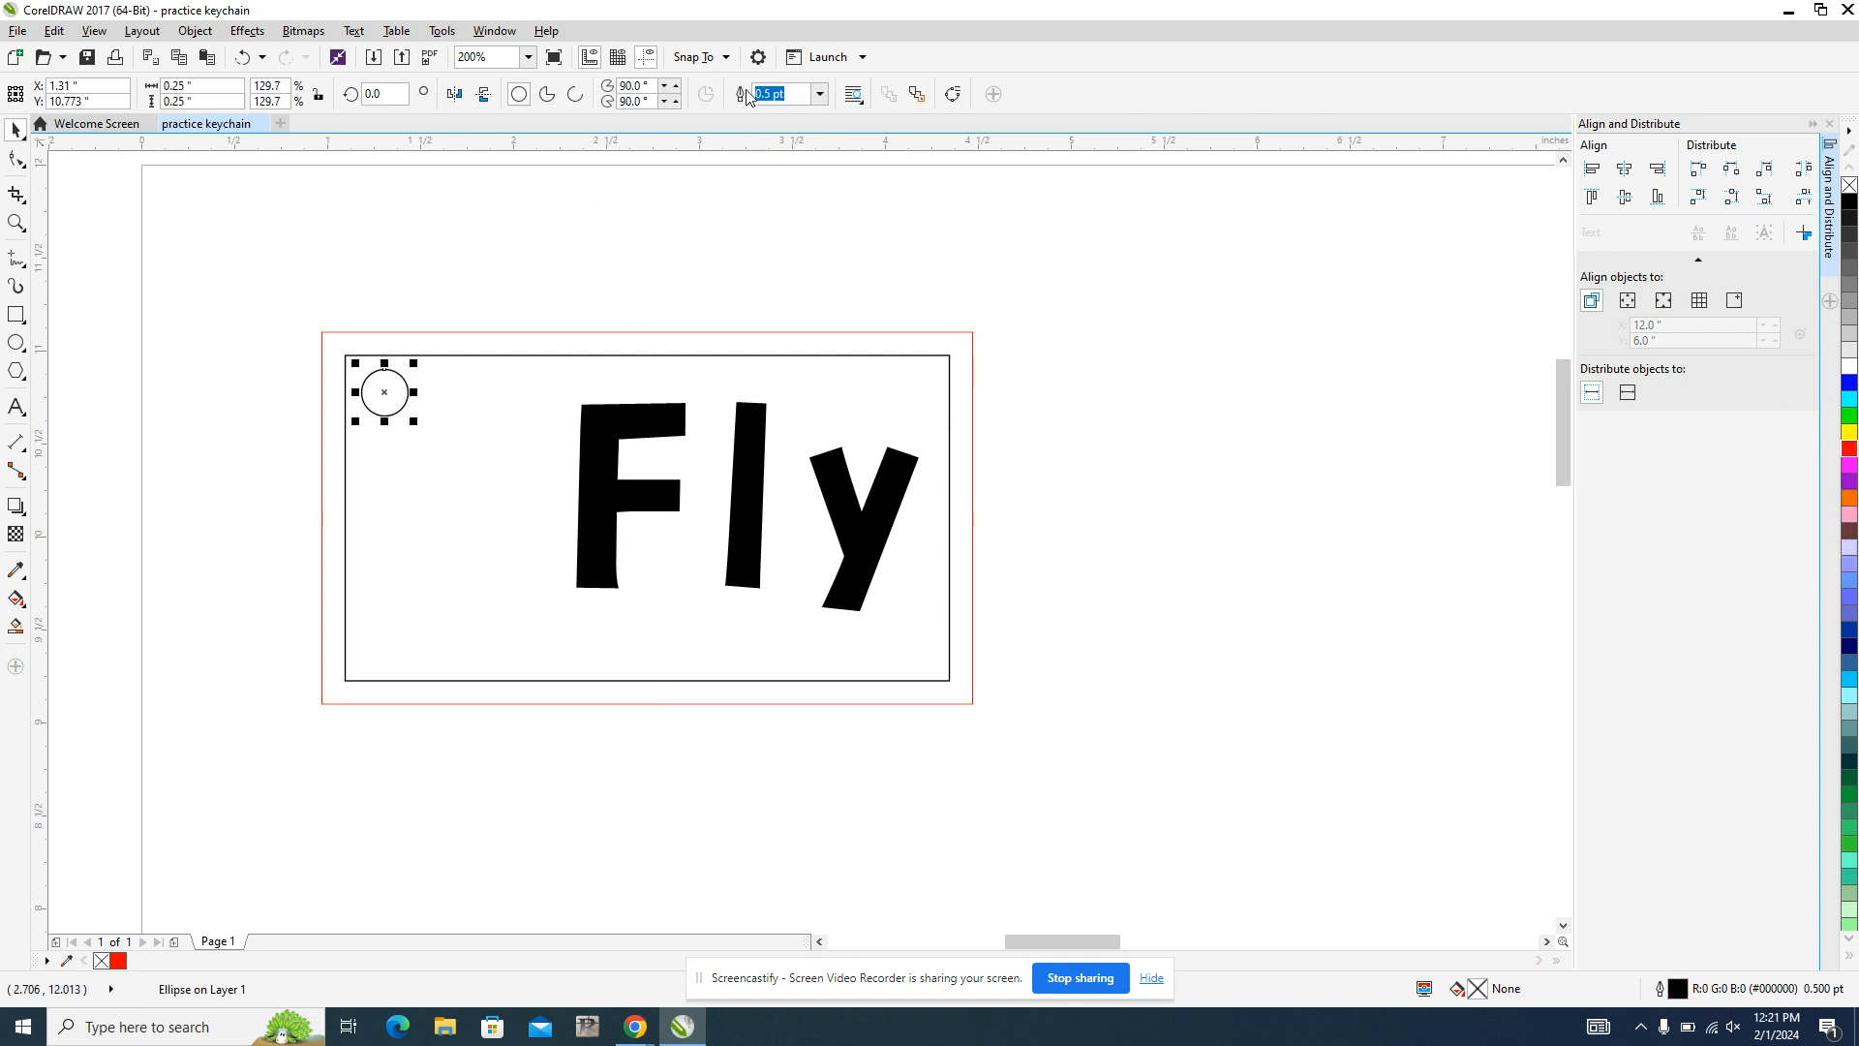
pyautogui.click(818, 97)
pyautogui.click(799, 130)
pyautogui.rightClick(1851, 447)
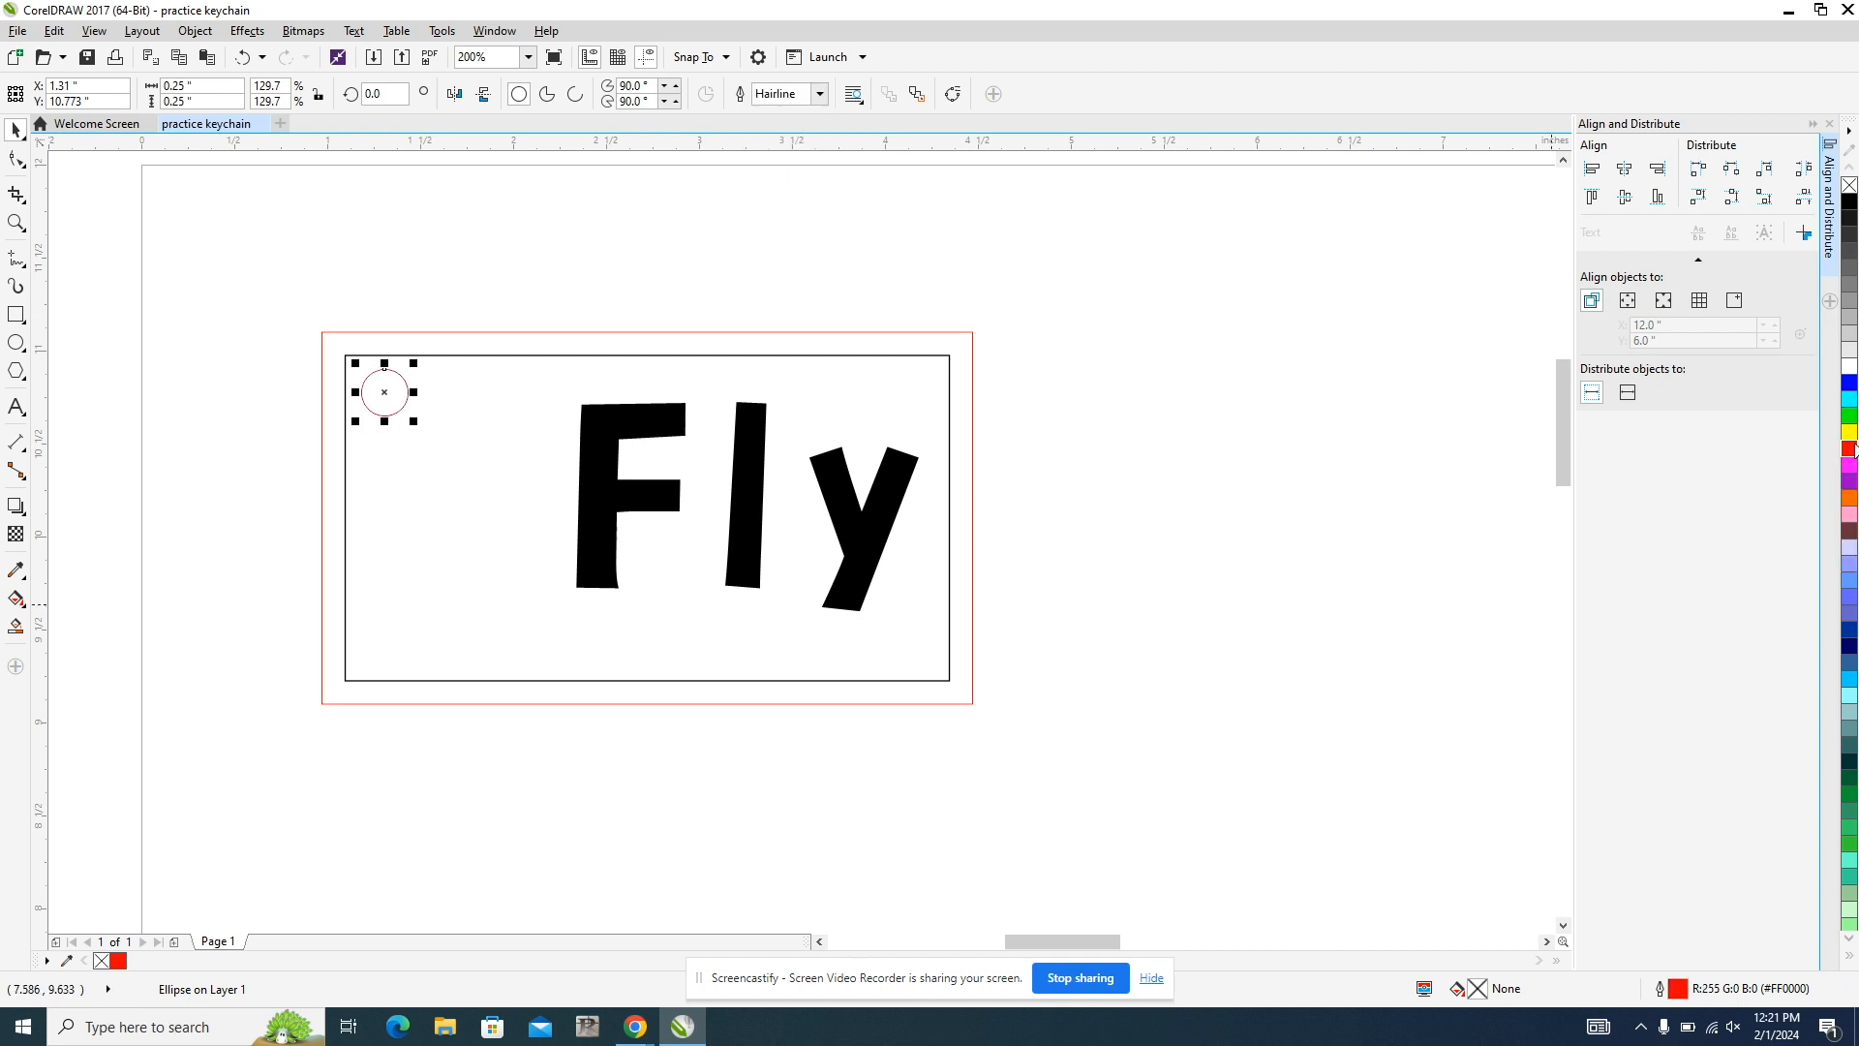
# Step: Set the inner rectangle's outline to hairline width and color it blue
pyautogui.click(927, 352)
pyautogui.click(950, 358)
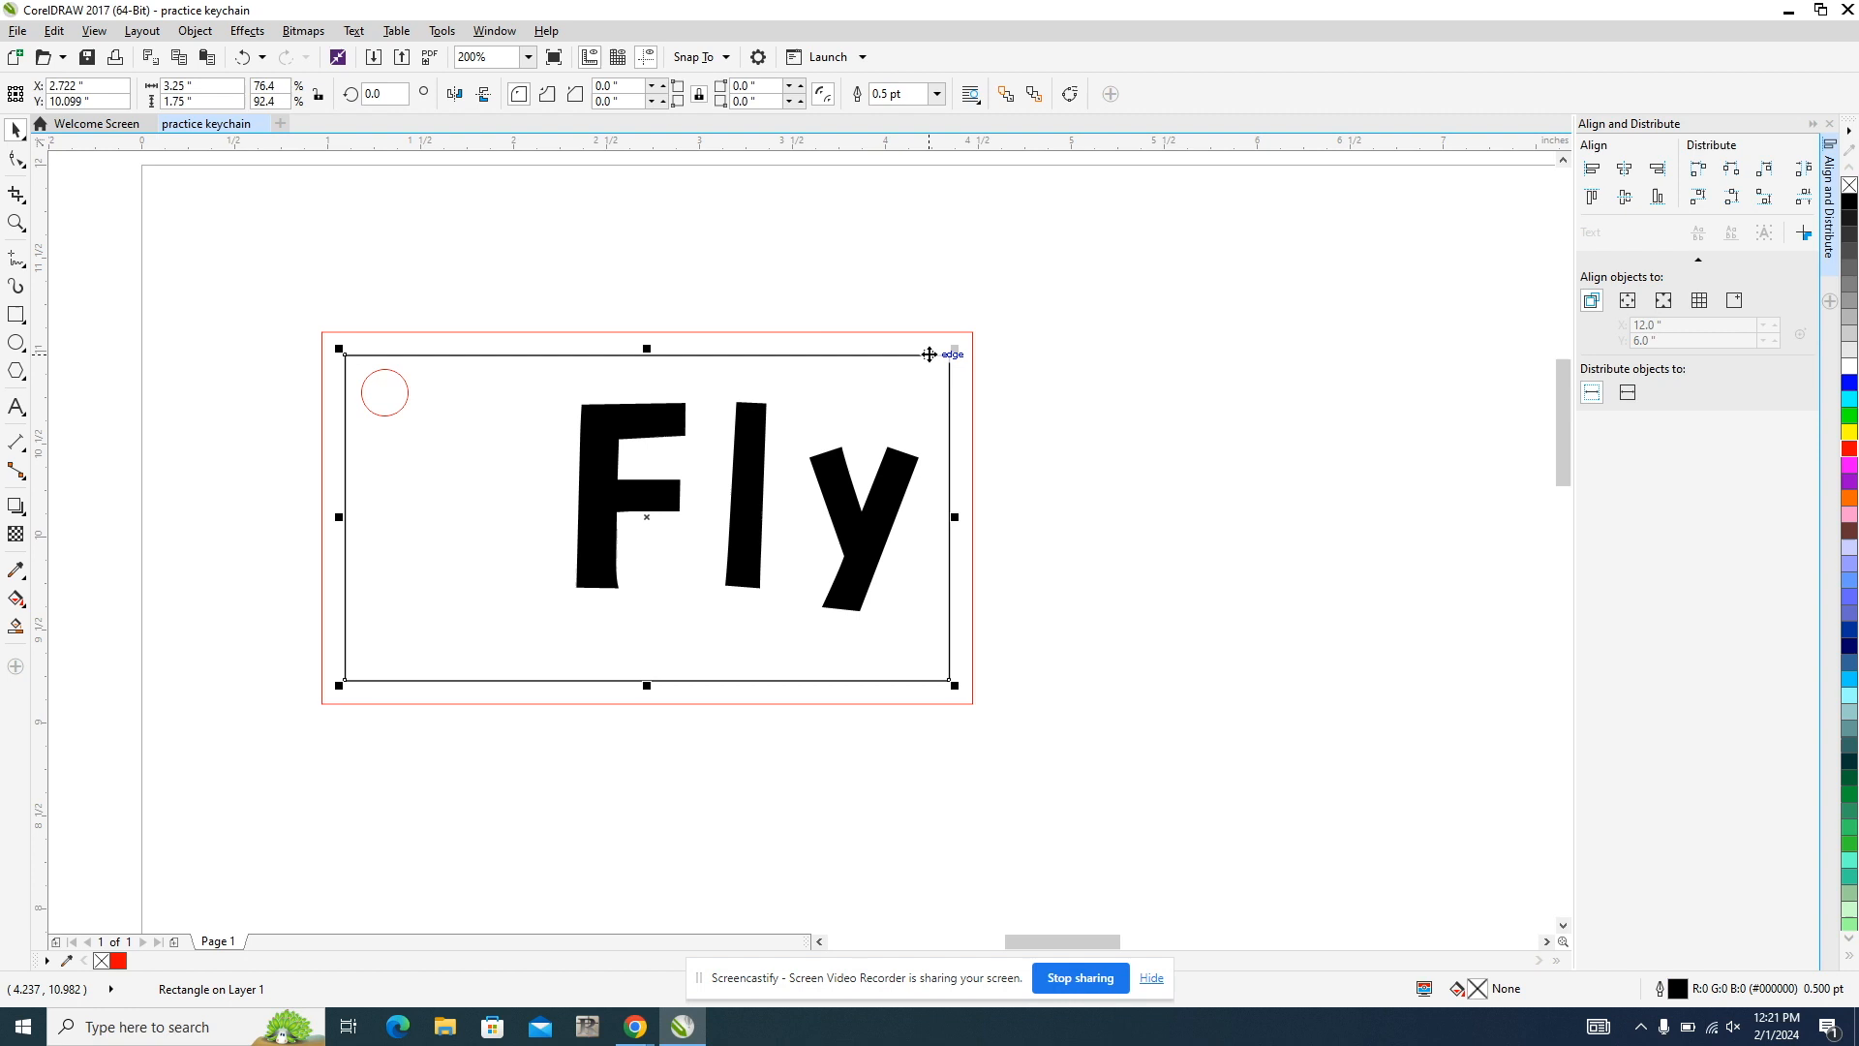
pyautogui.click(937, 94)
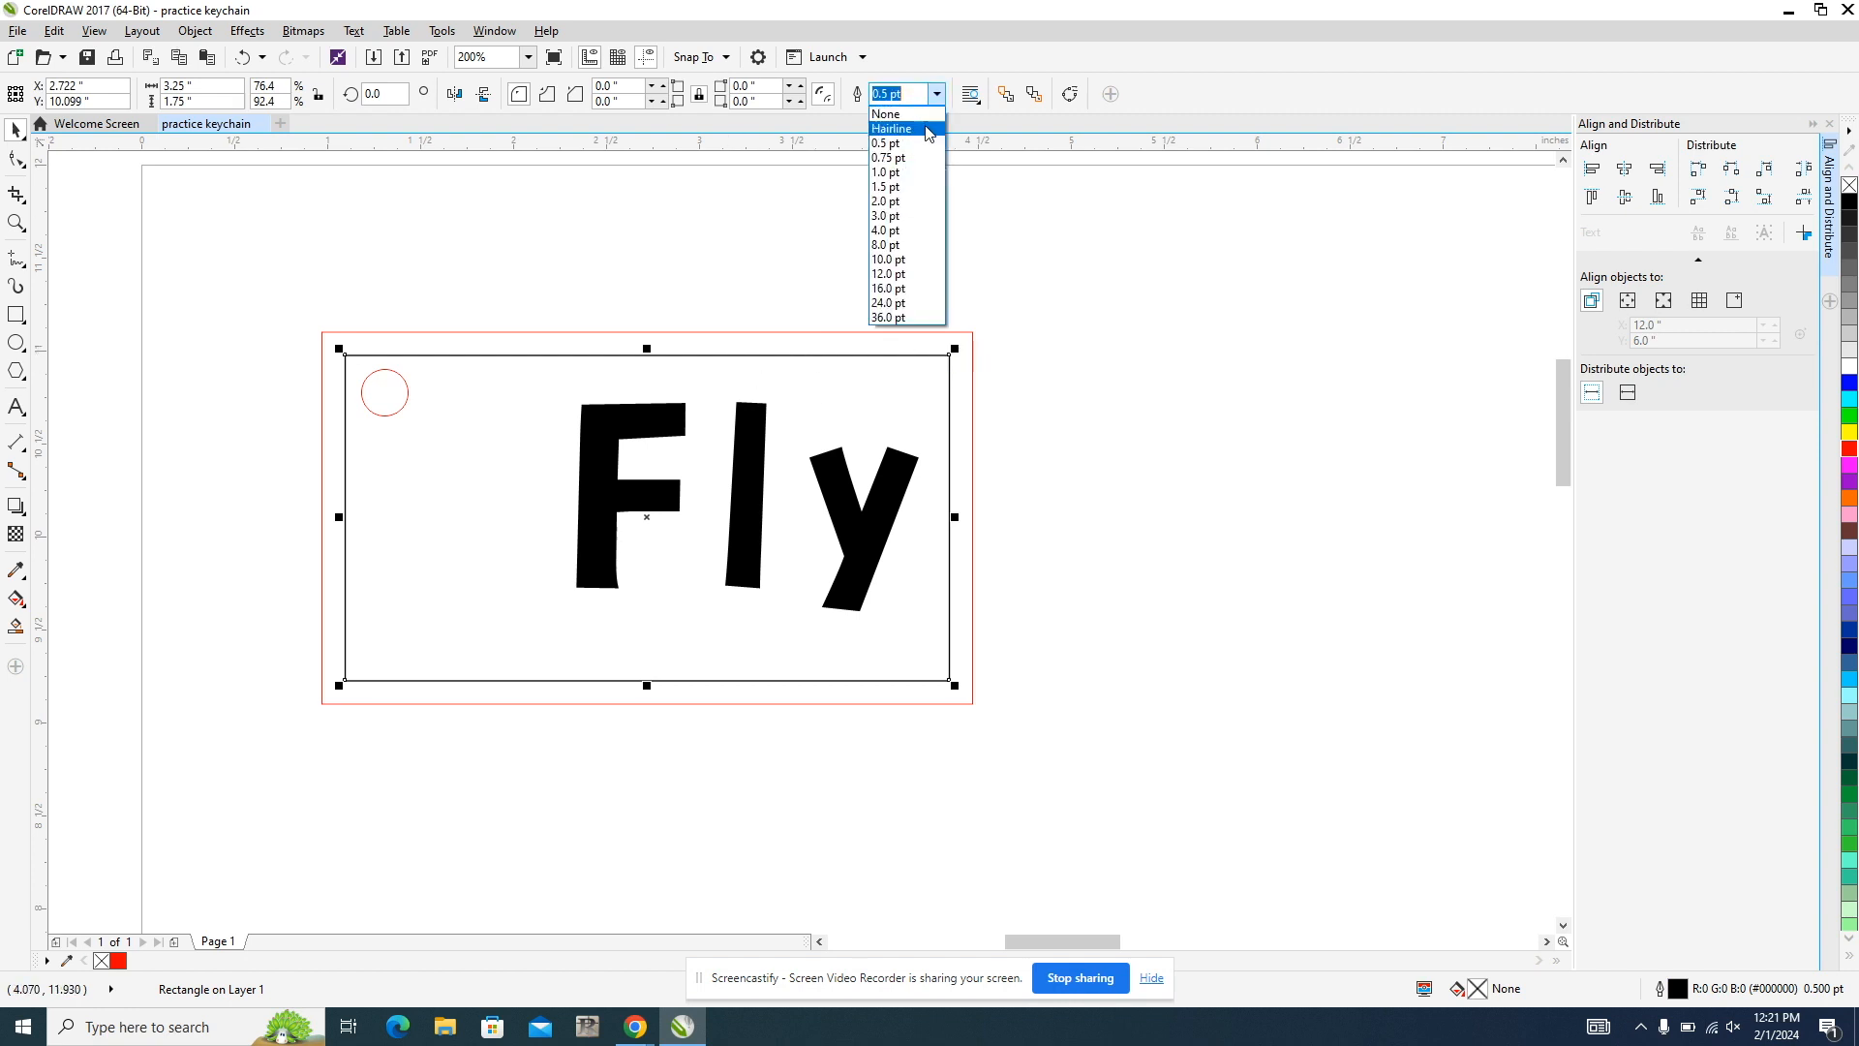
pyautogui.click(926, 129)
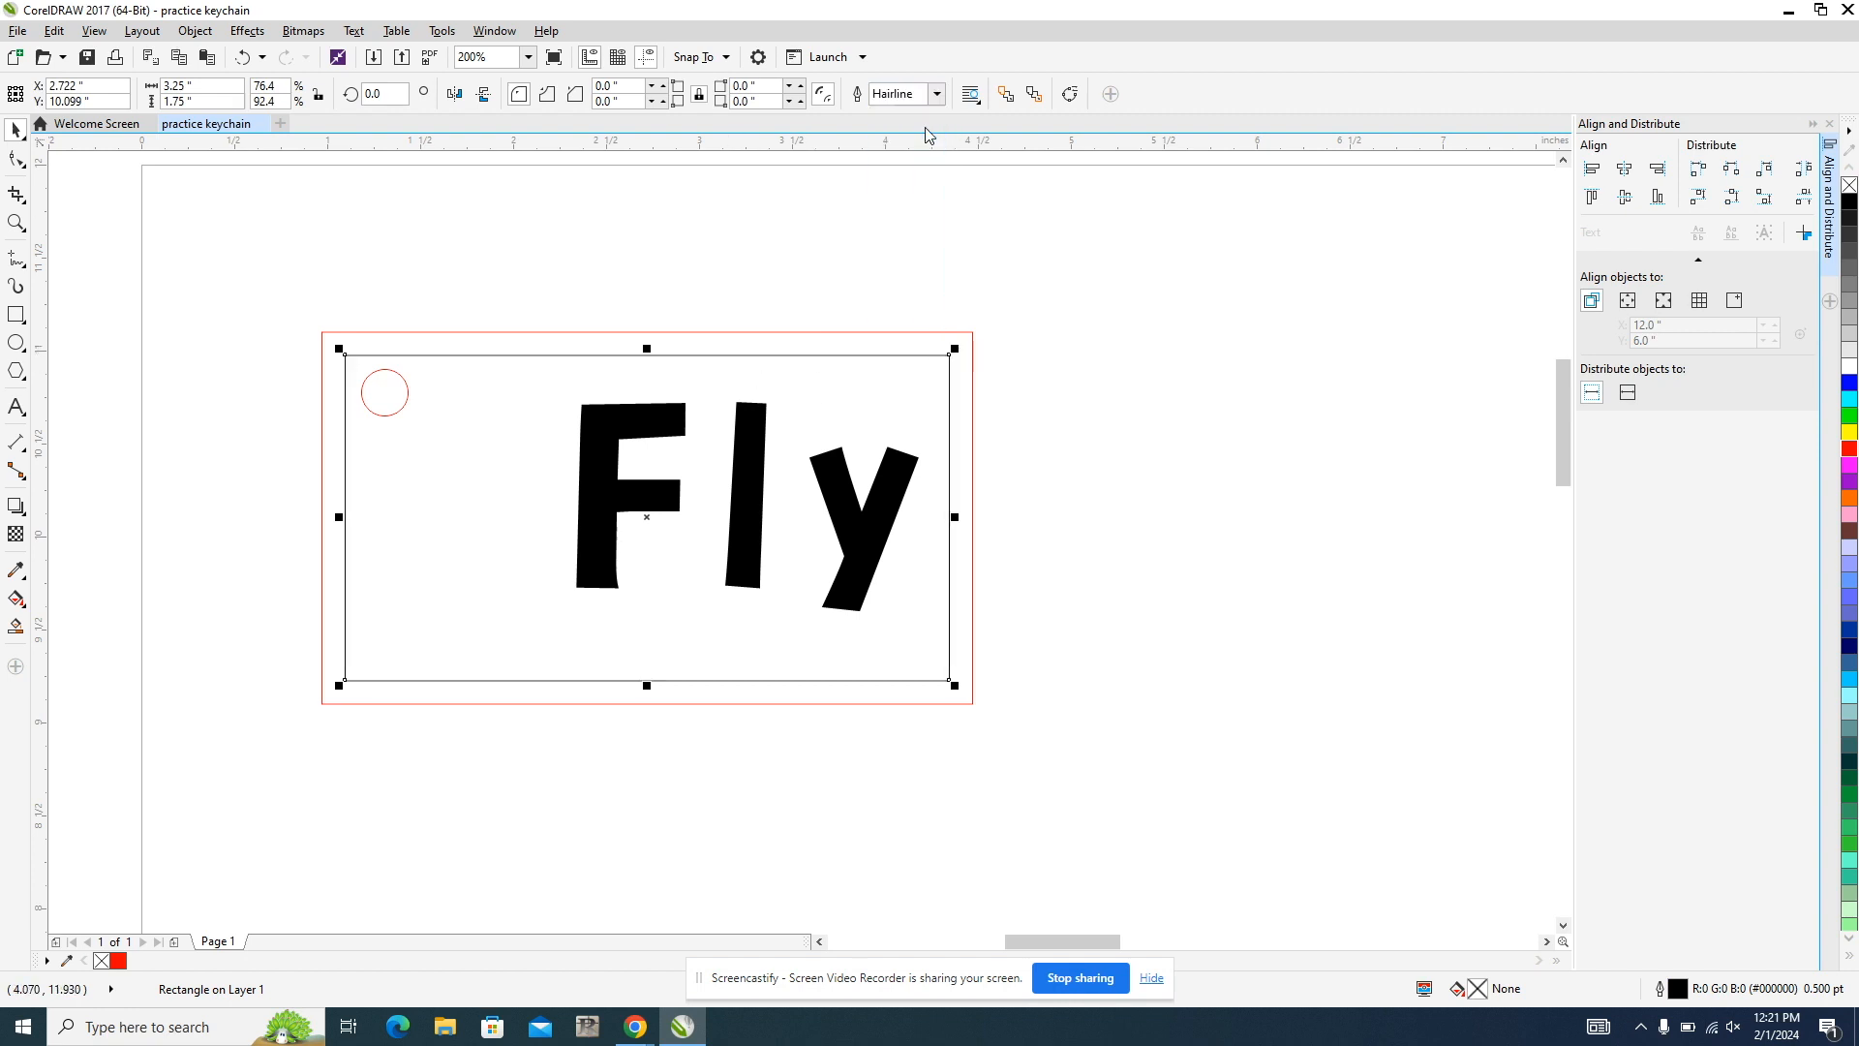
pyautogui.rightClick(1848, 389)
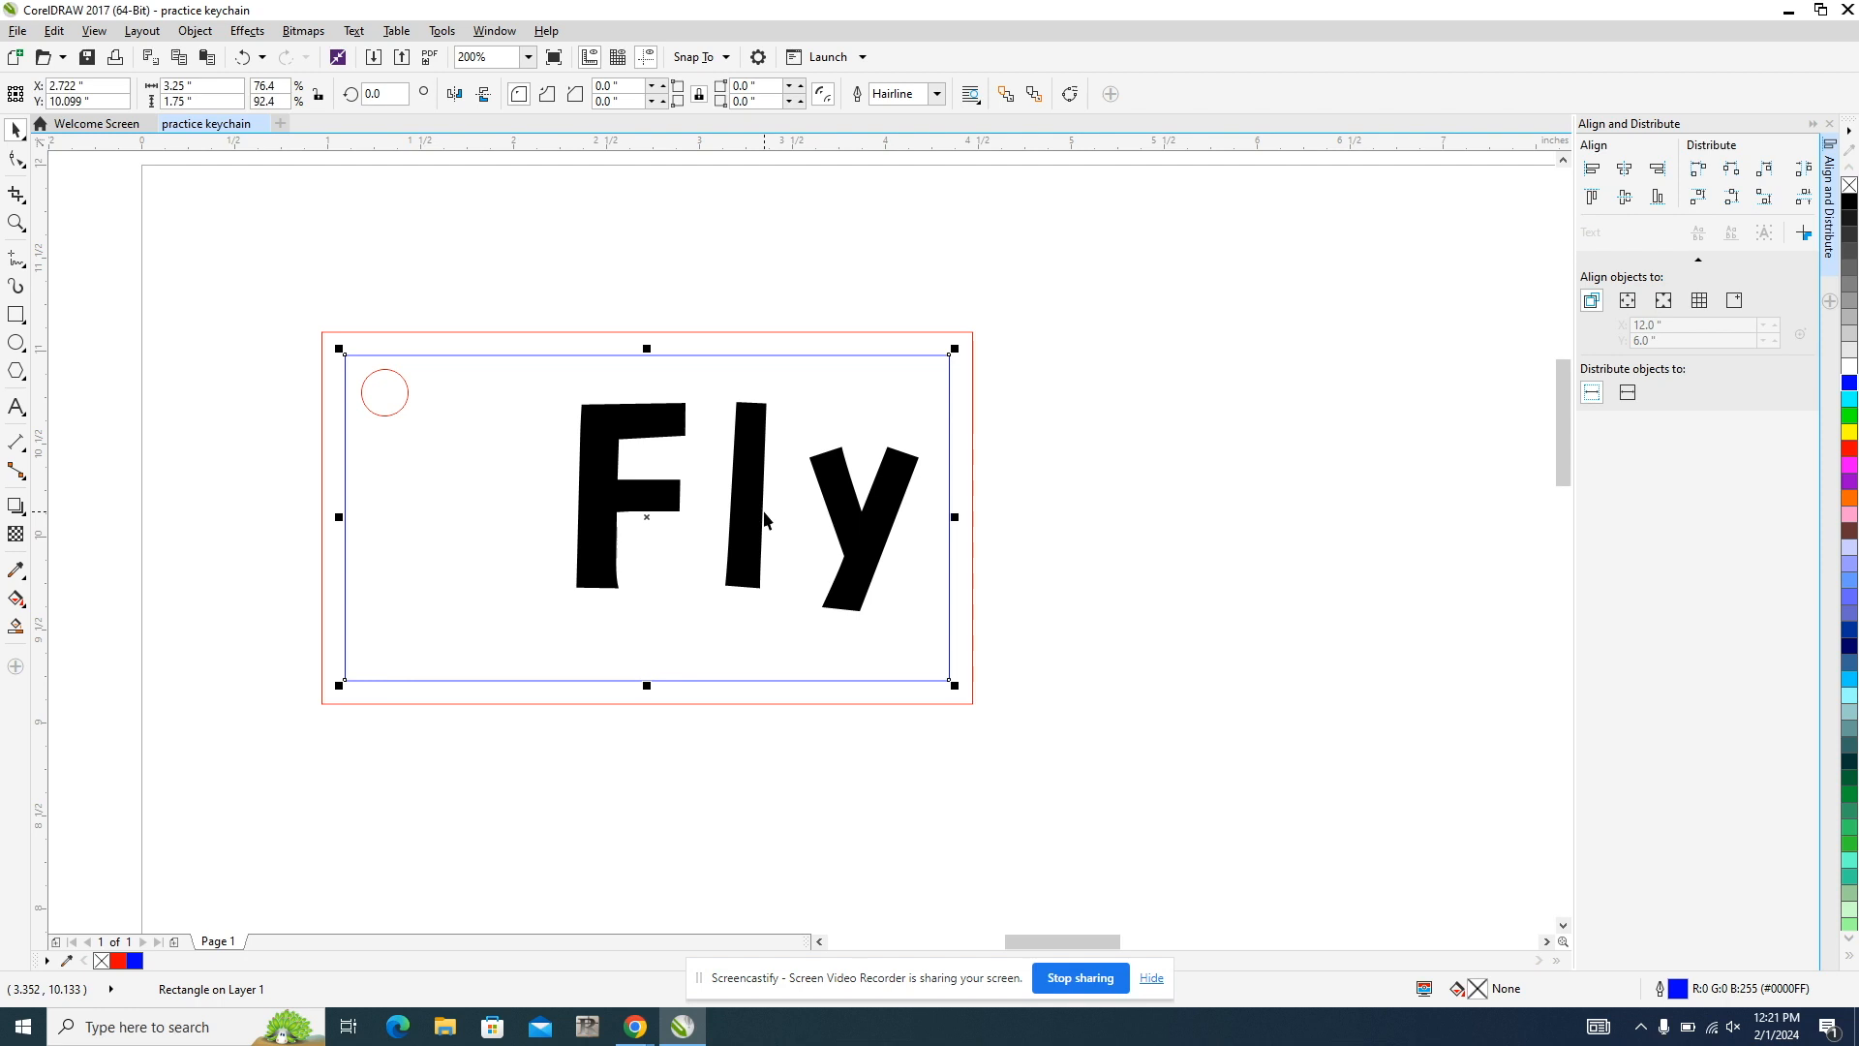
# Step: Switch to Chrome and, in a new tab, search Google for "flower" and show the image results
pyautogui.click(635, 1026)
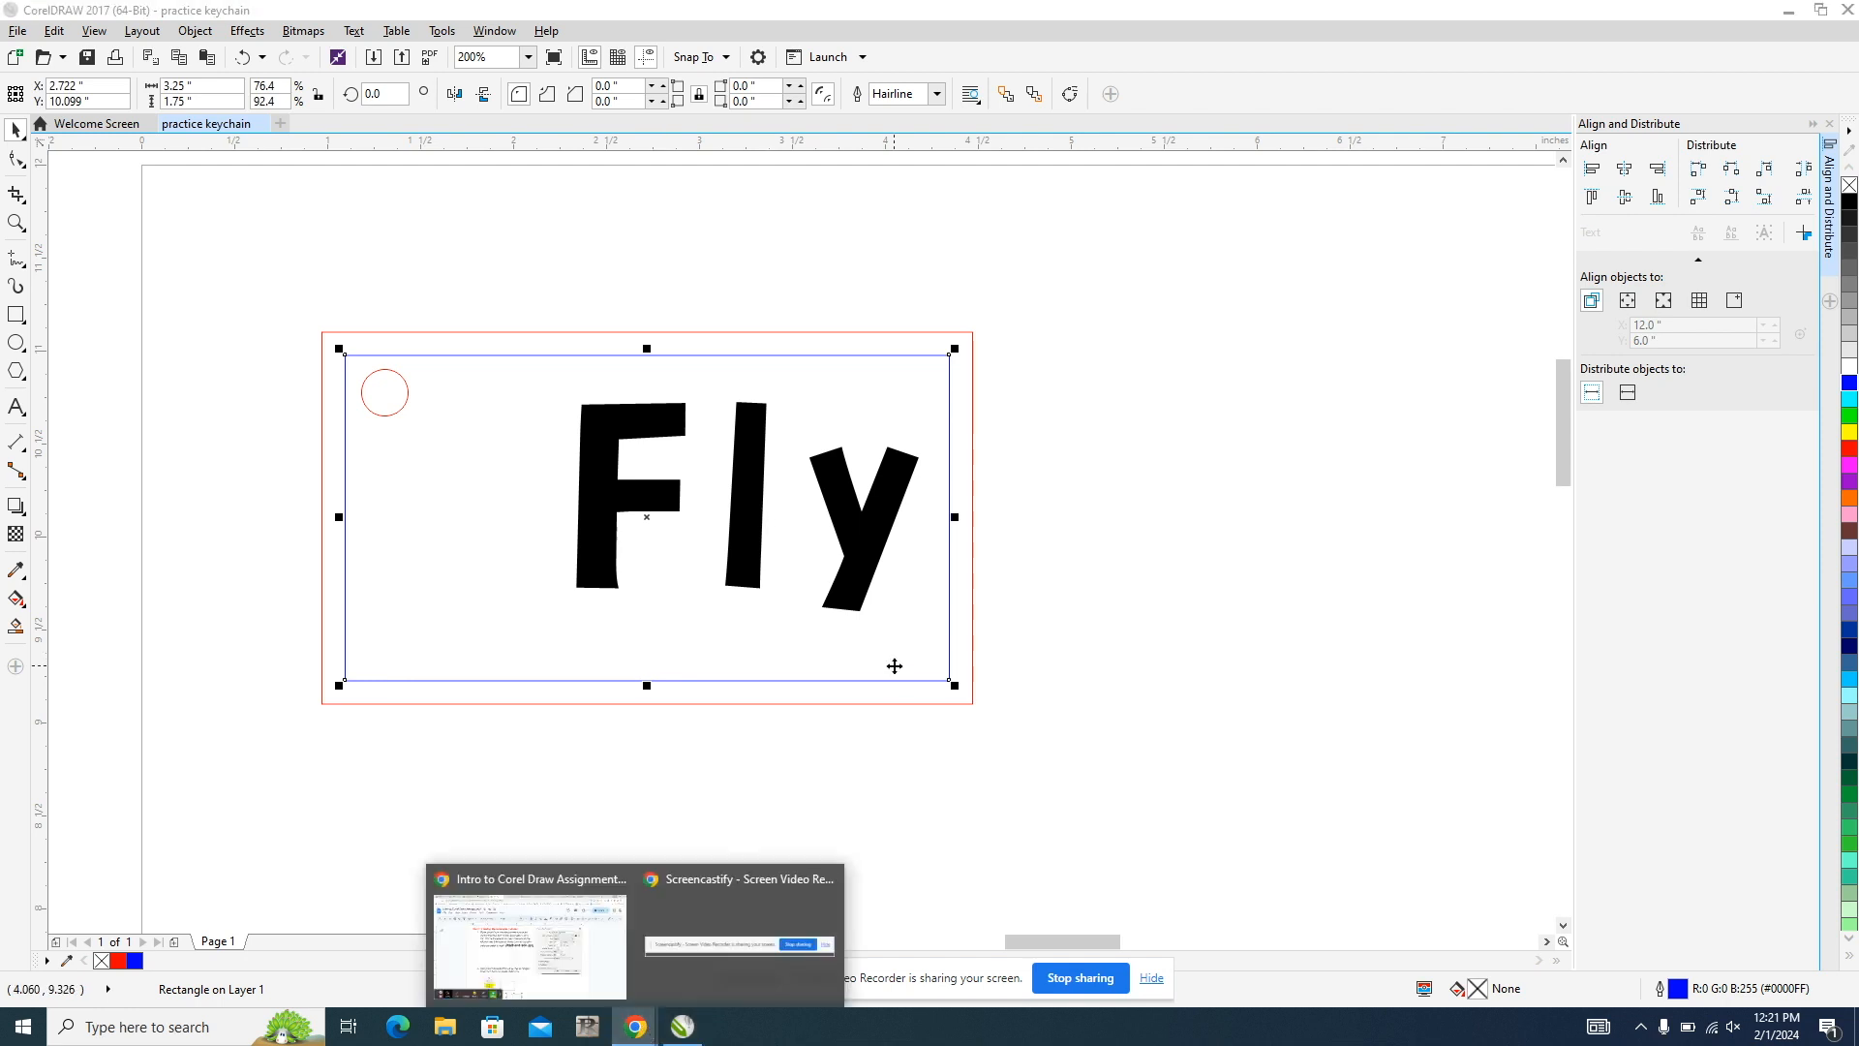
pyautogui.click(558, 930)
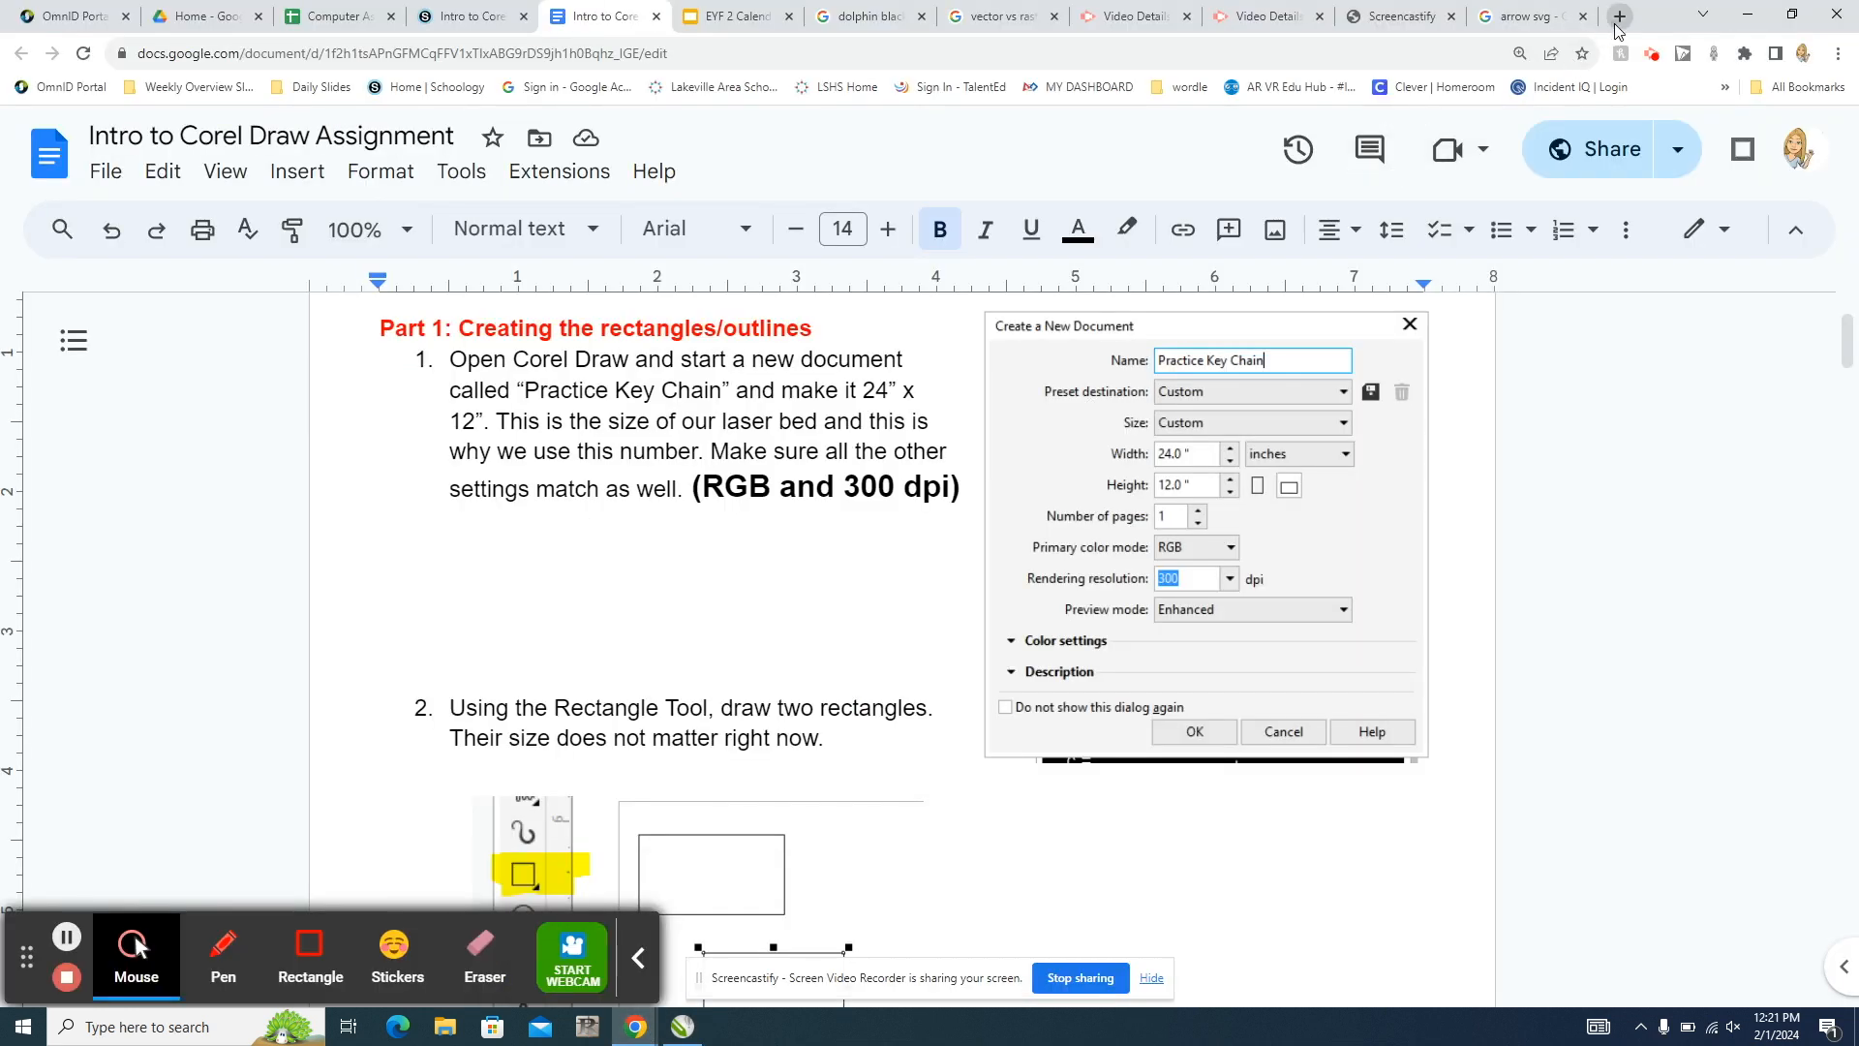
pyautogui.click(1616, 25)
pyautogui.write('flower')
pyautogui.press('Return')
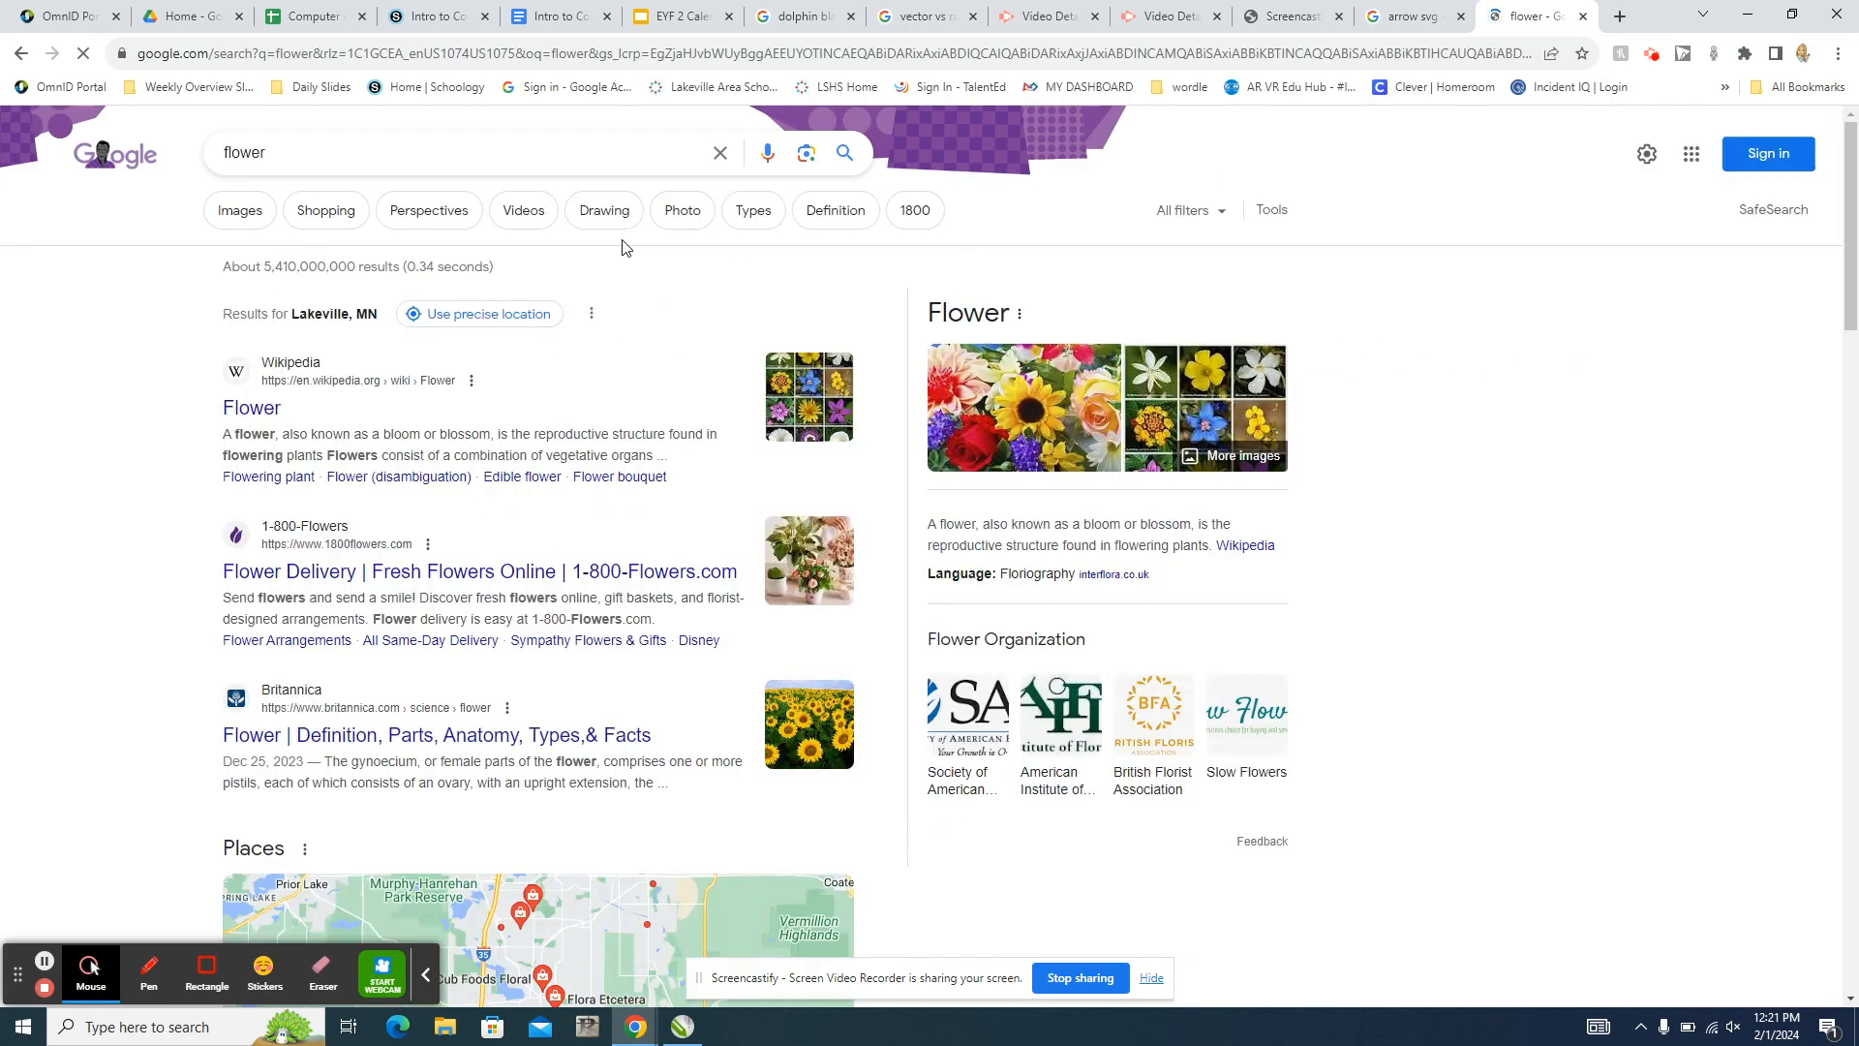
pyautogui.click(525, 152)
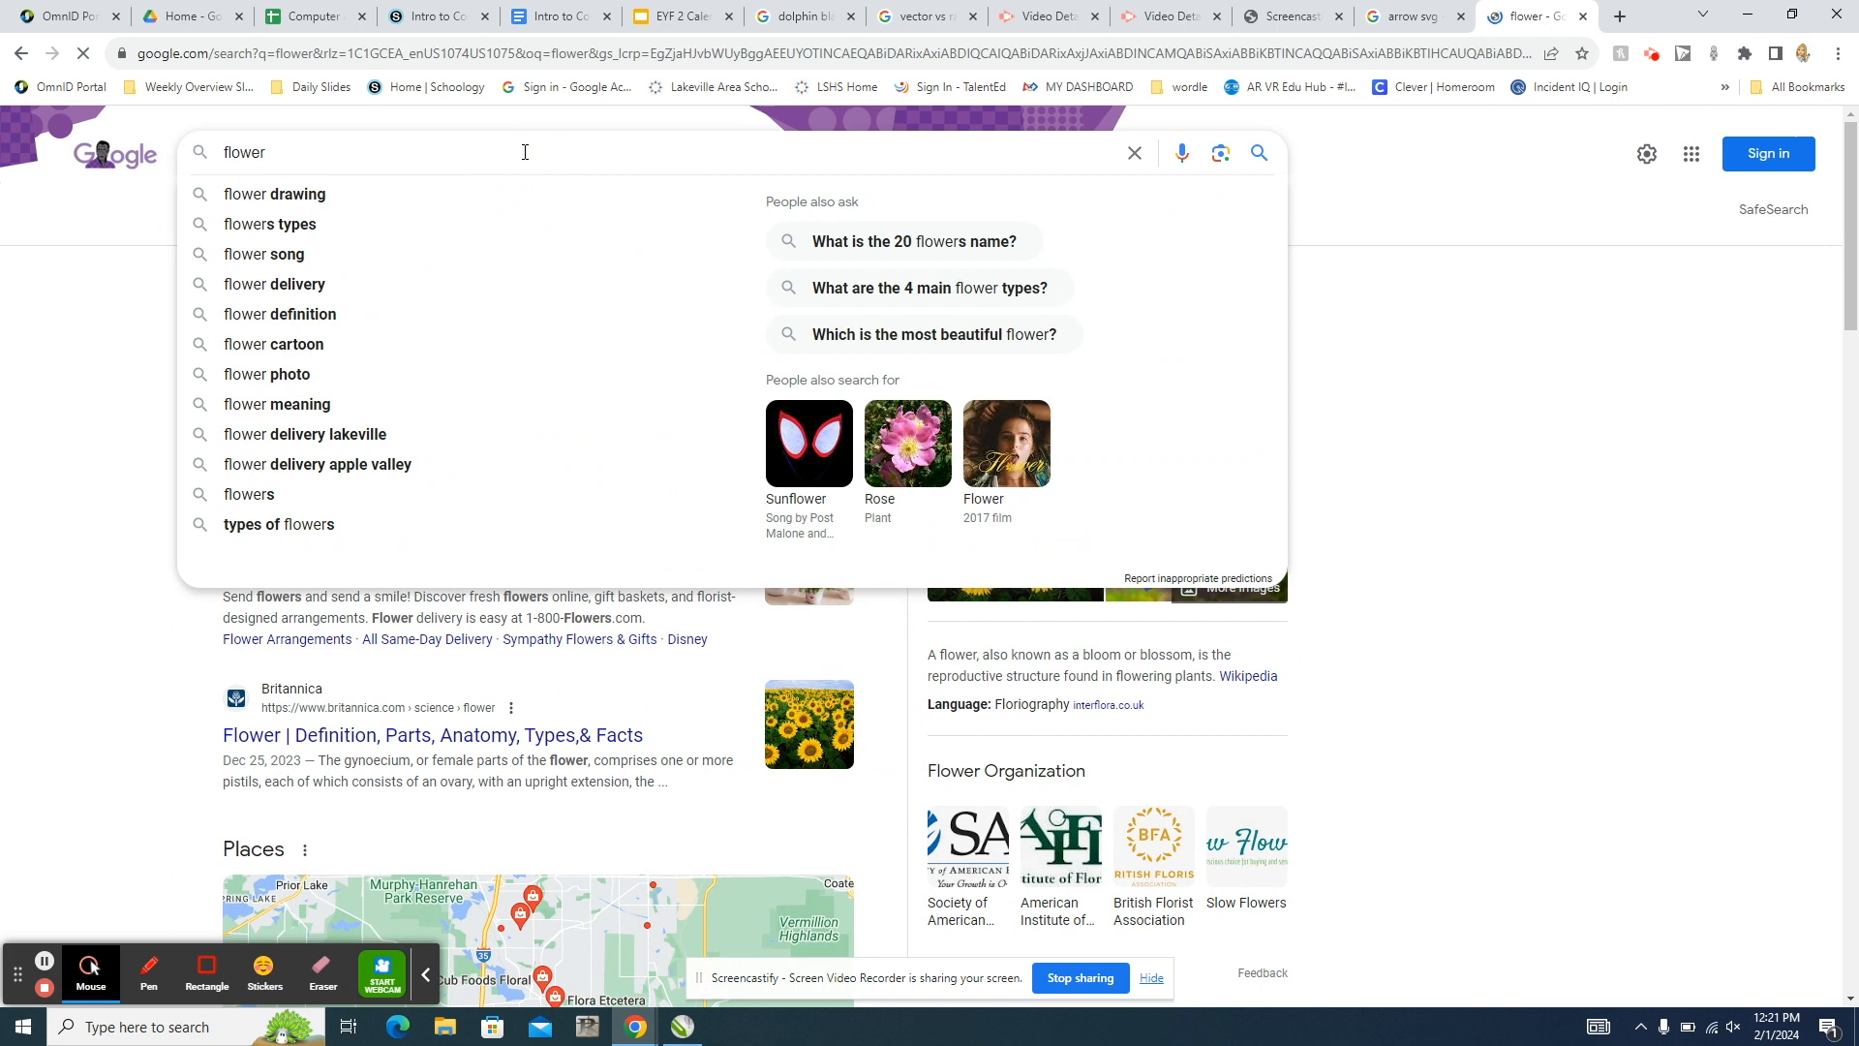
pyautogui.click(93, 410)
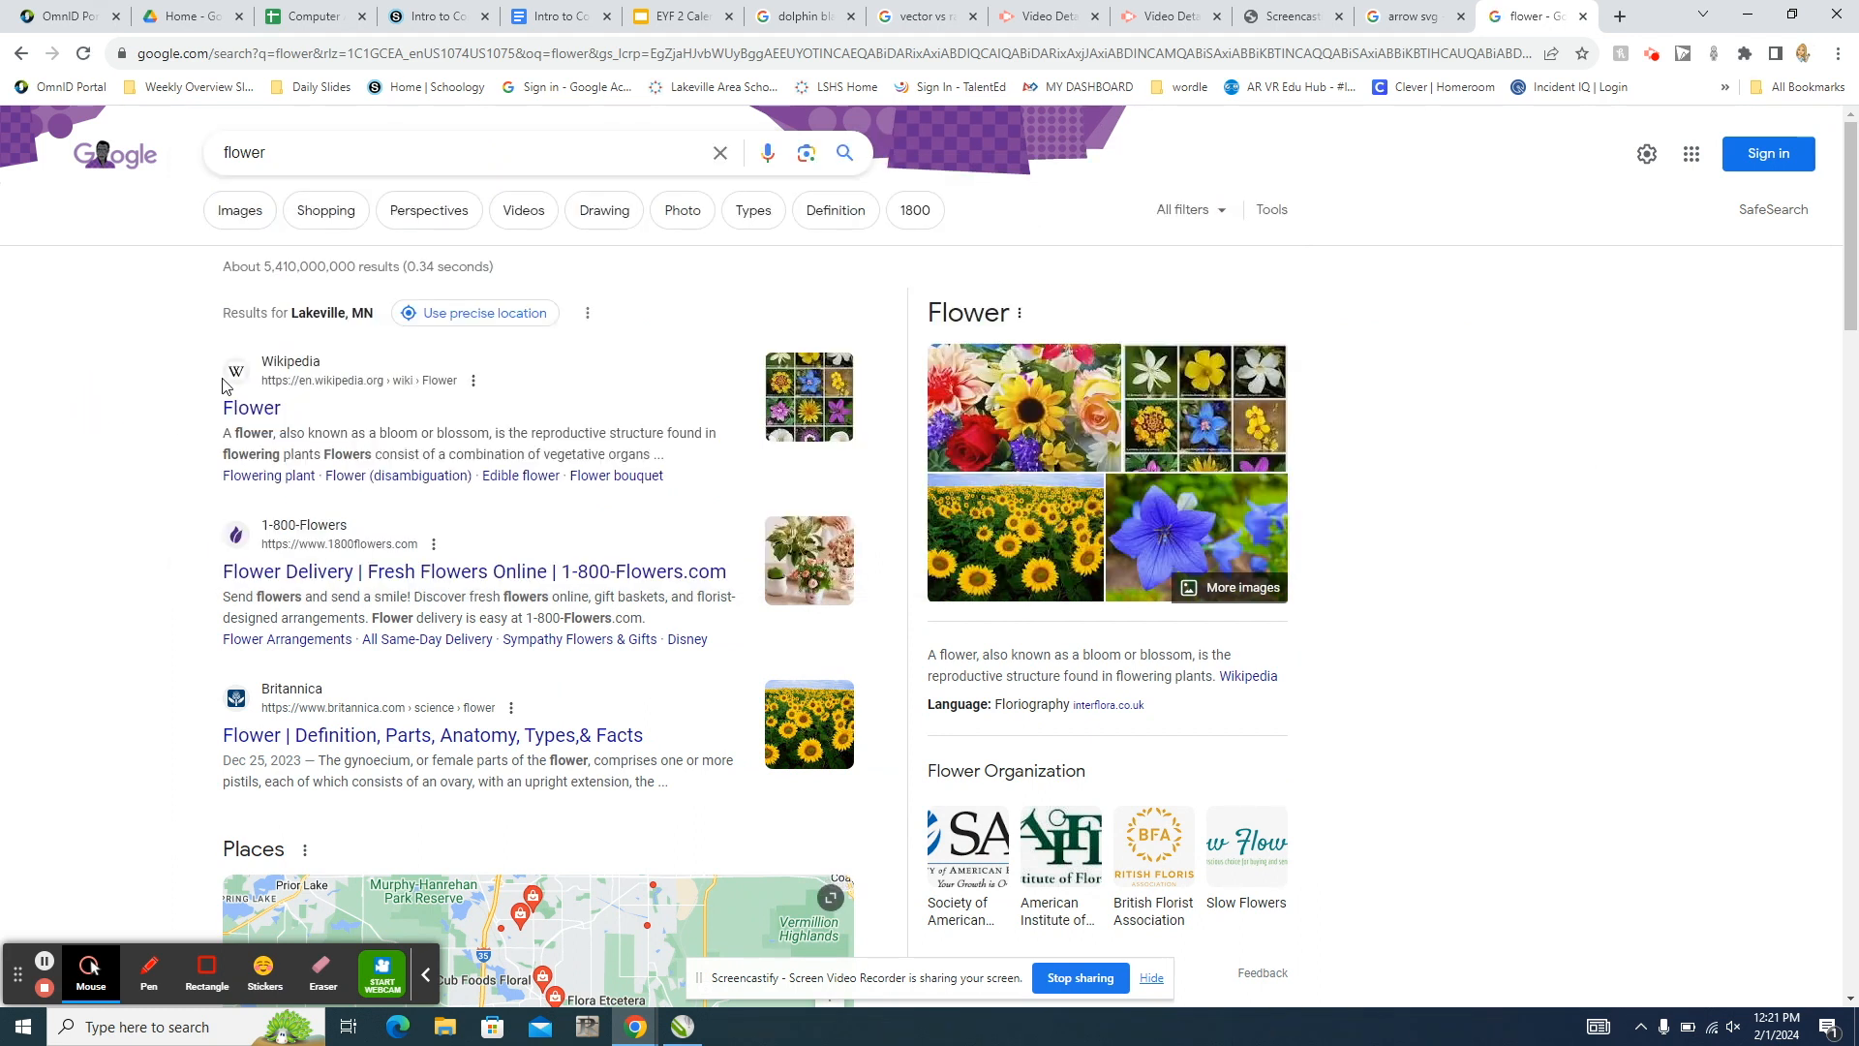
pyautogui.click(250, 221)
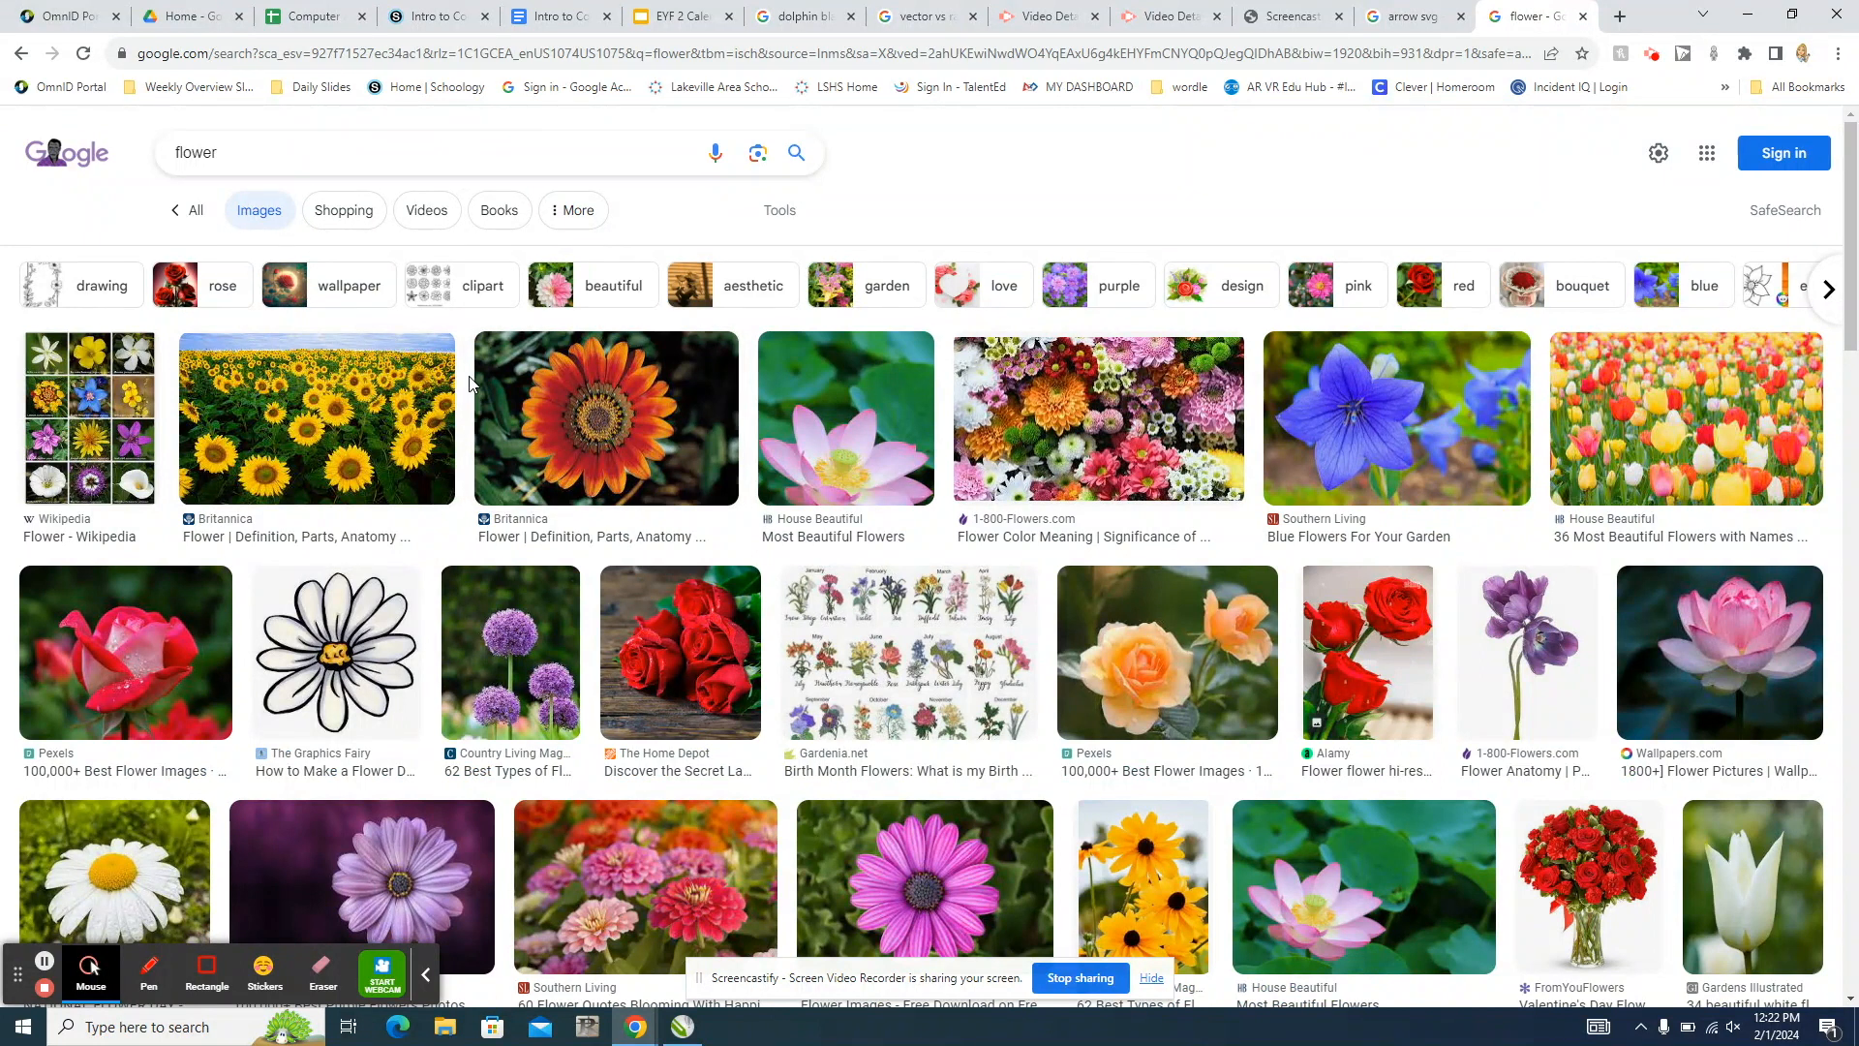
# Step: Refine the image search to "flower black and white"
pyautogui.click(562, 147)
pyautogui.write('blacka d')
pyautogui.write('nd white')
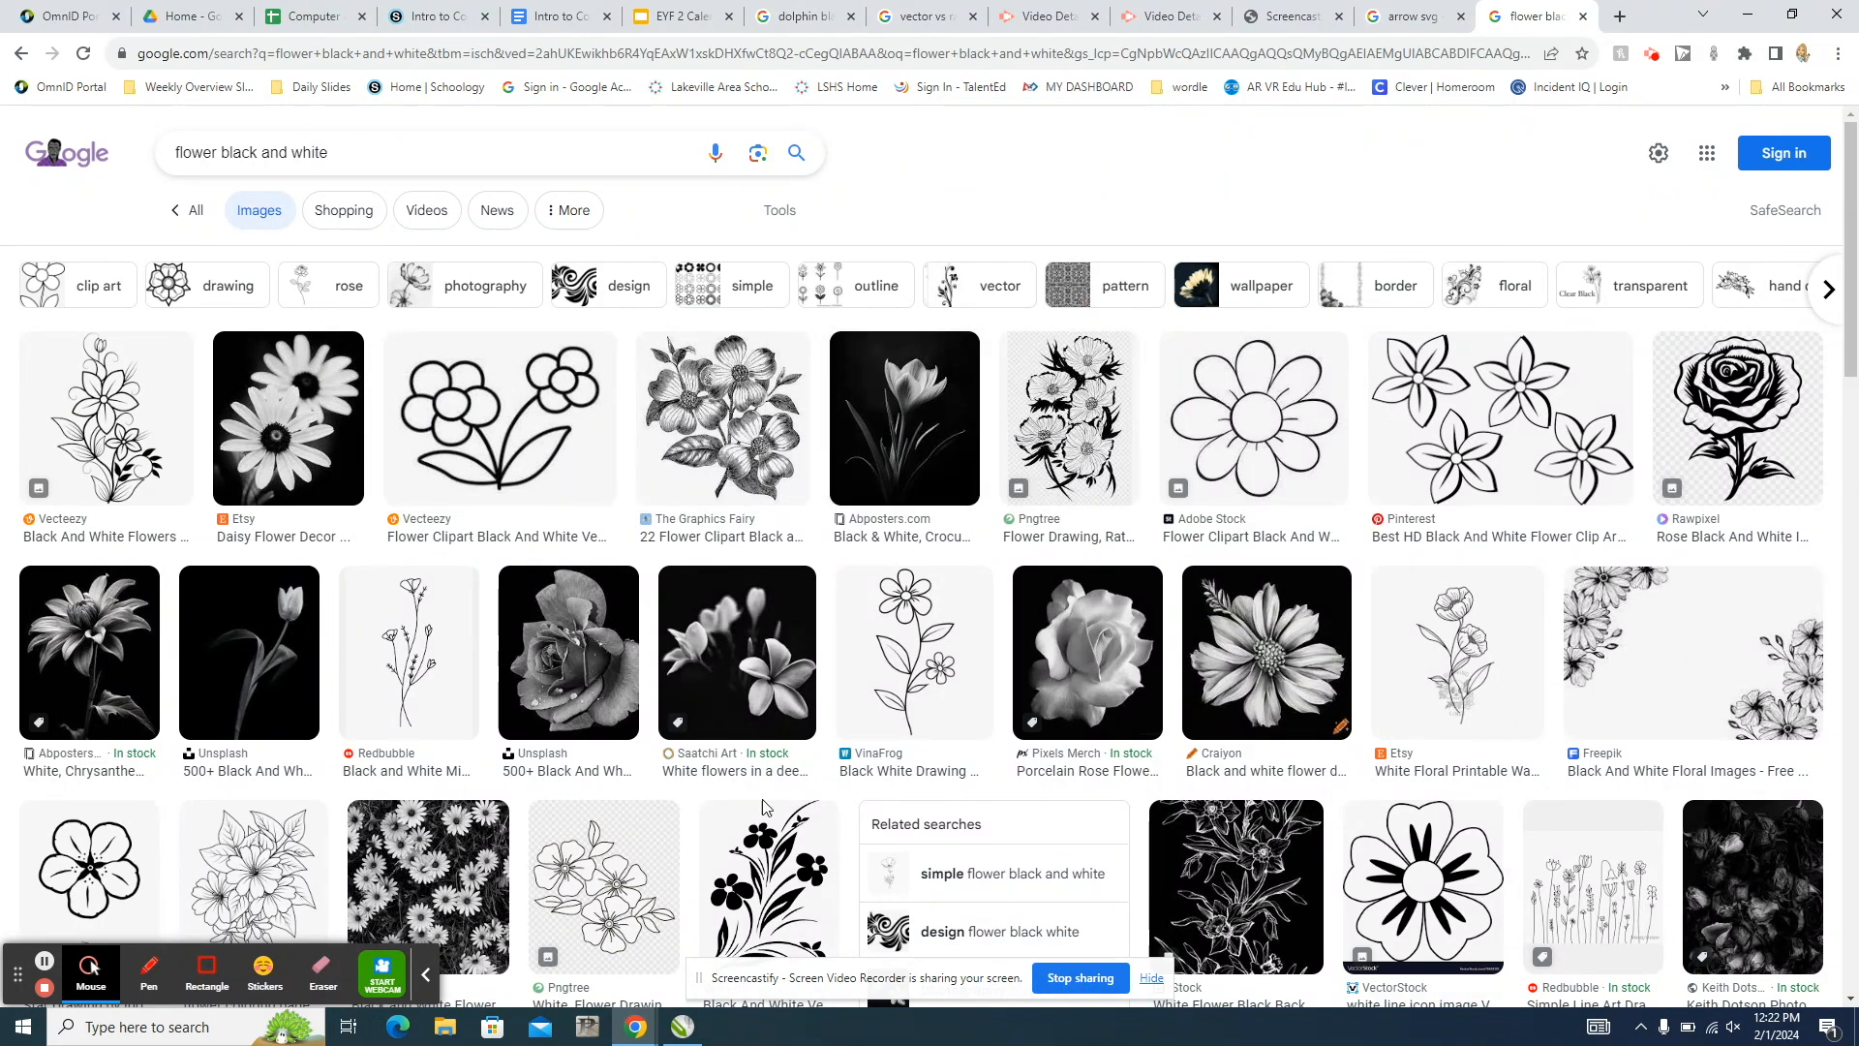
# Step: Save the Pngtree image of three outlined flowers to the Downloads folder as a JPEG under its suggested file name
pyautogui.click(612, 883)
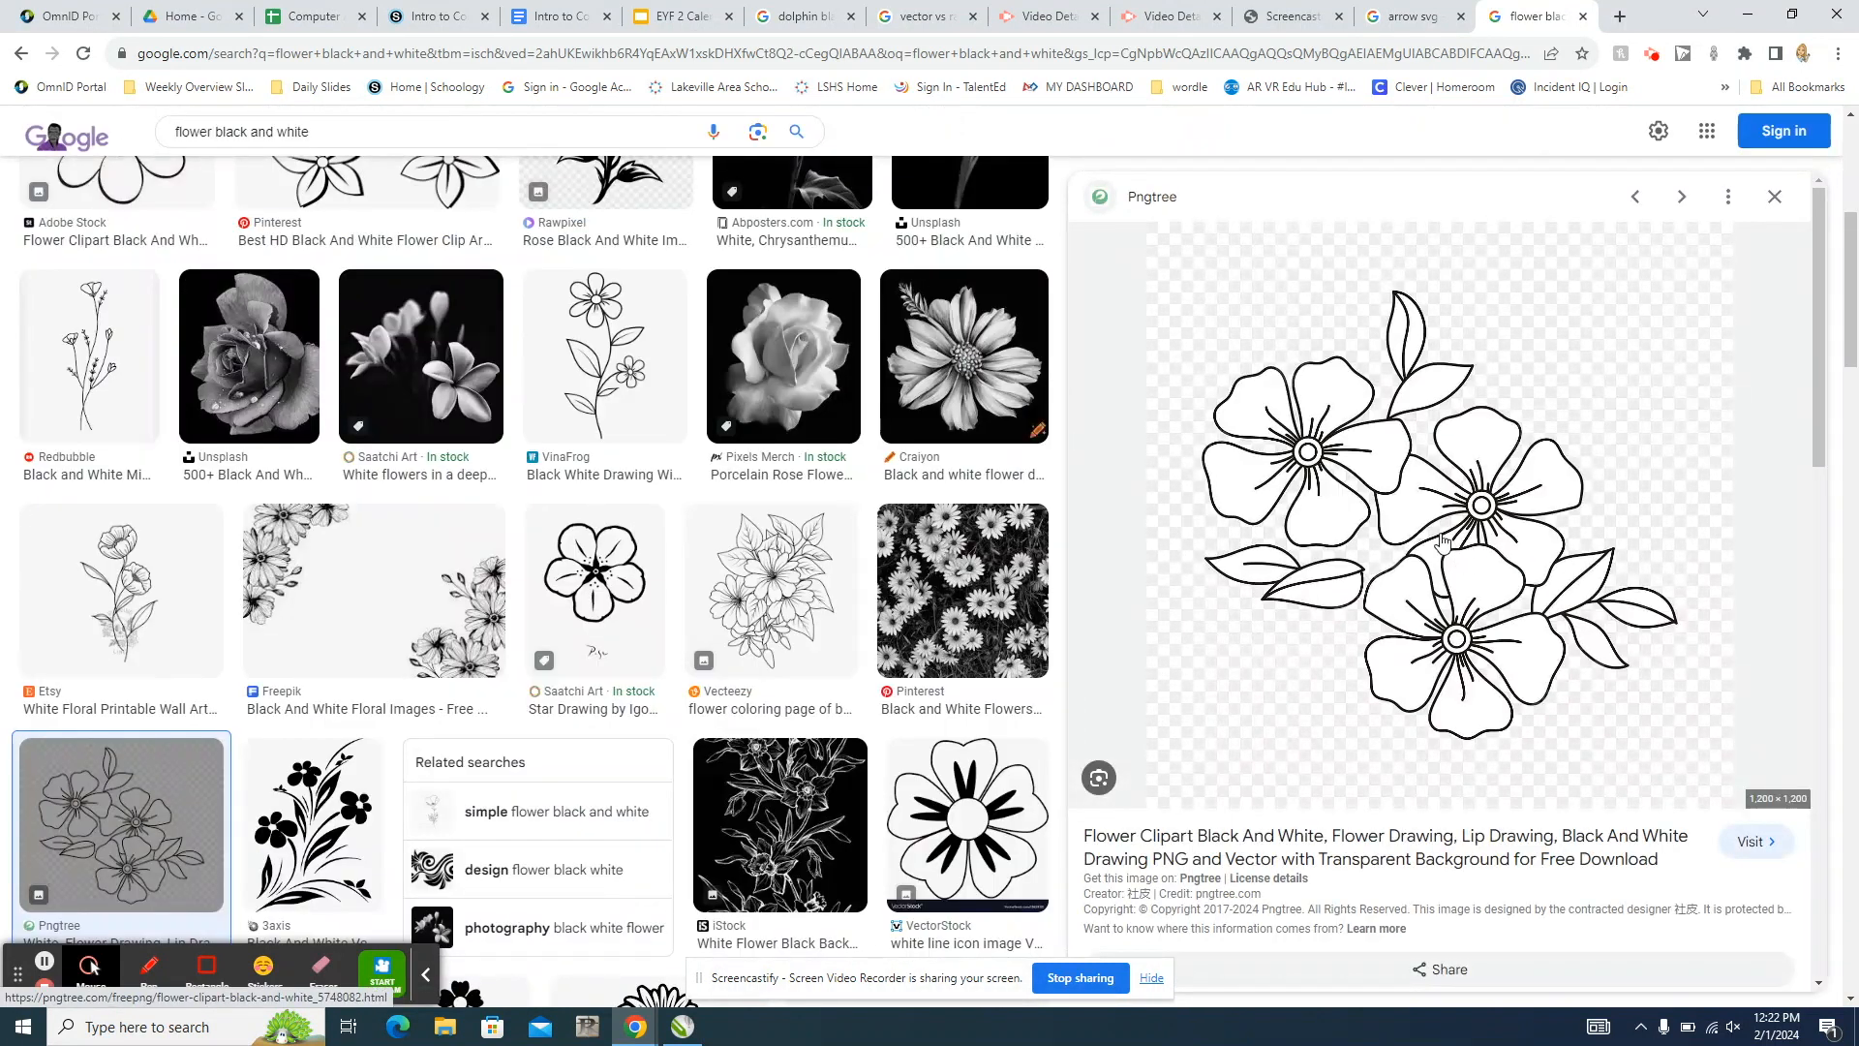
pyautogui.scroll(3, 1441, 543)
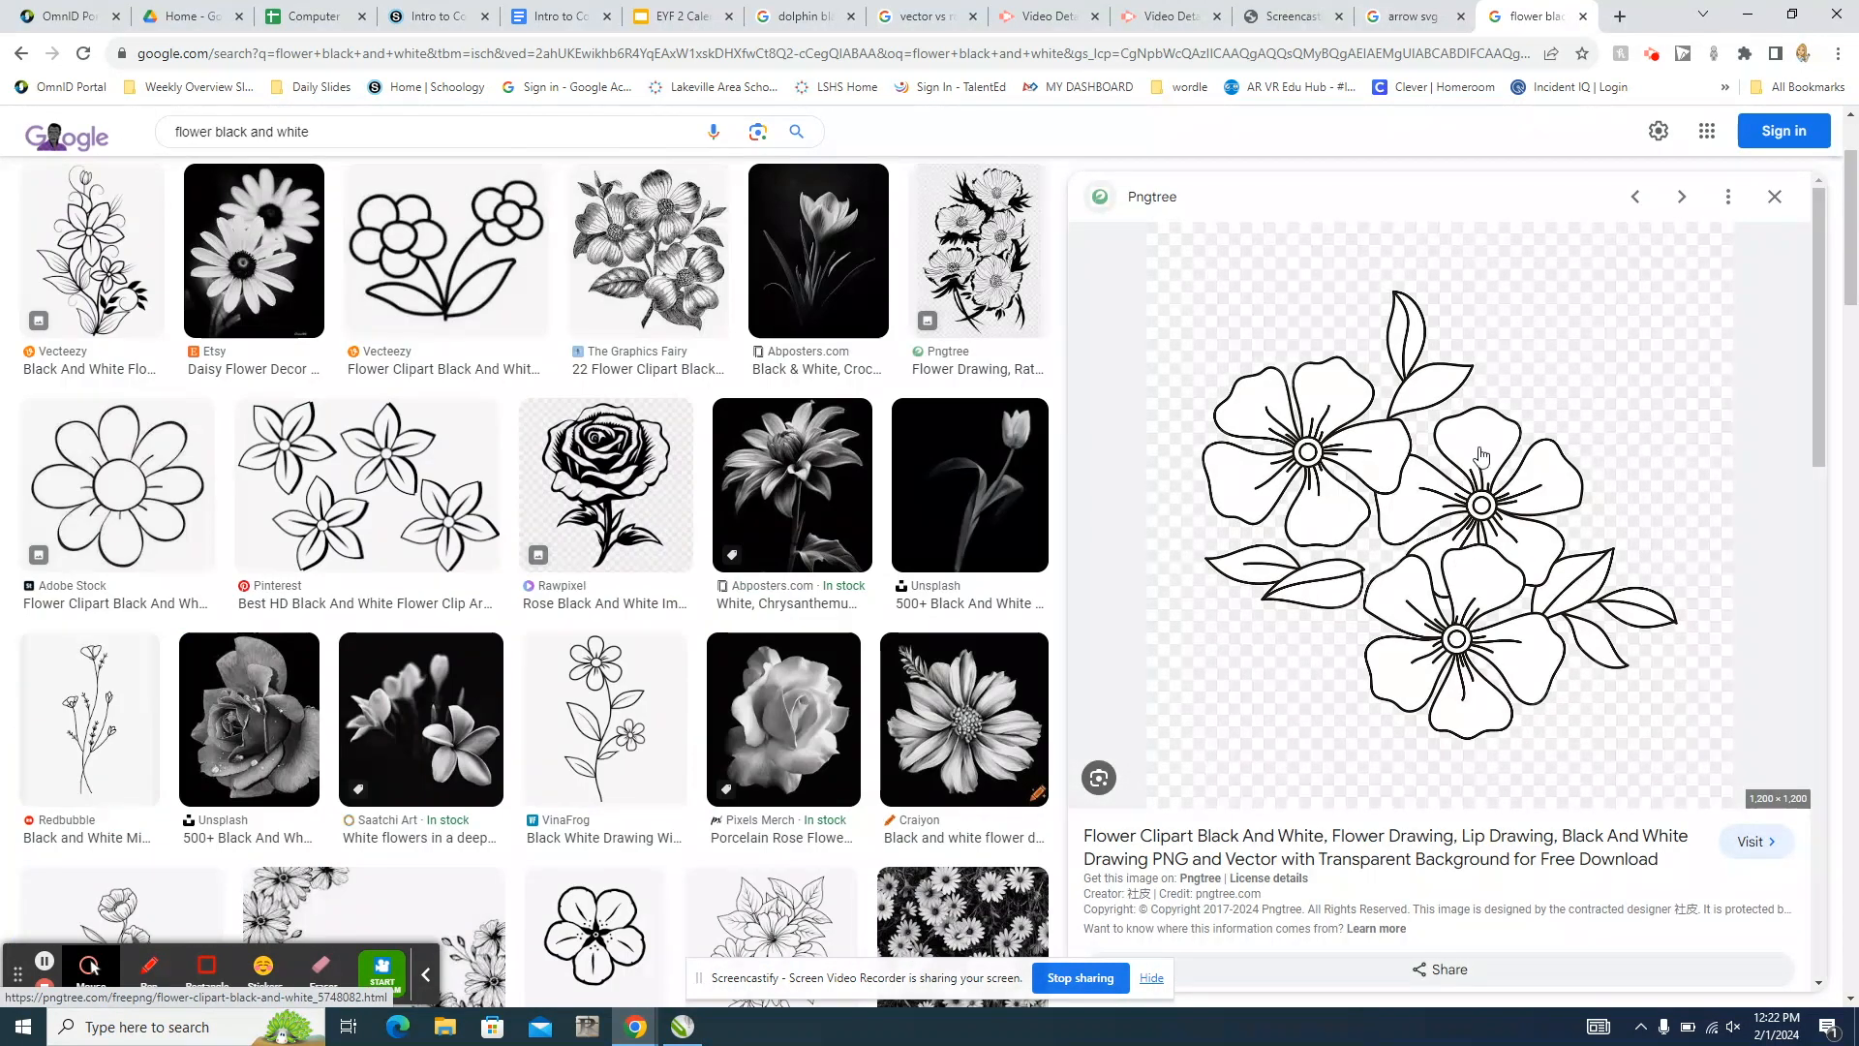
pyautogui.rightClick(1409, 521)
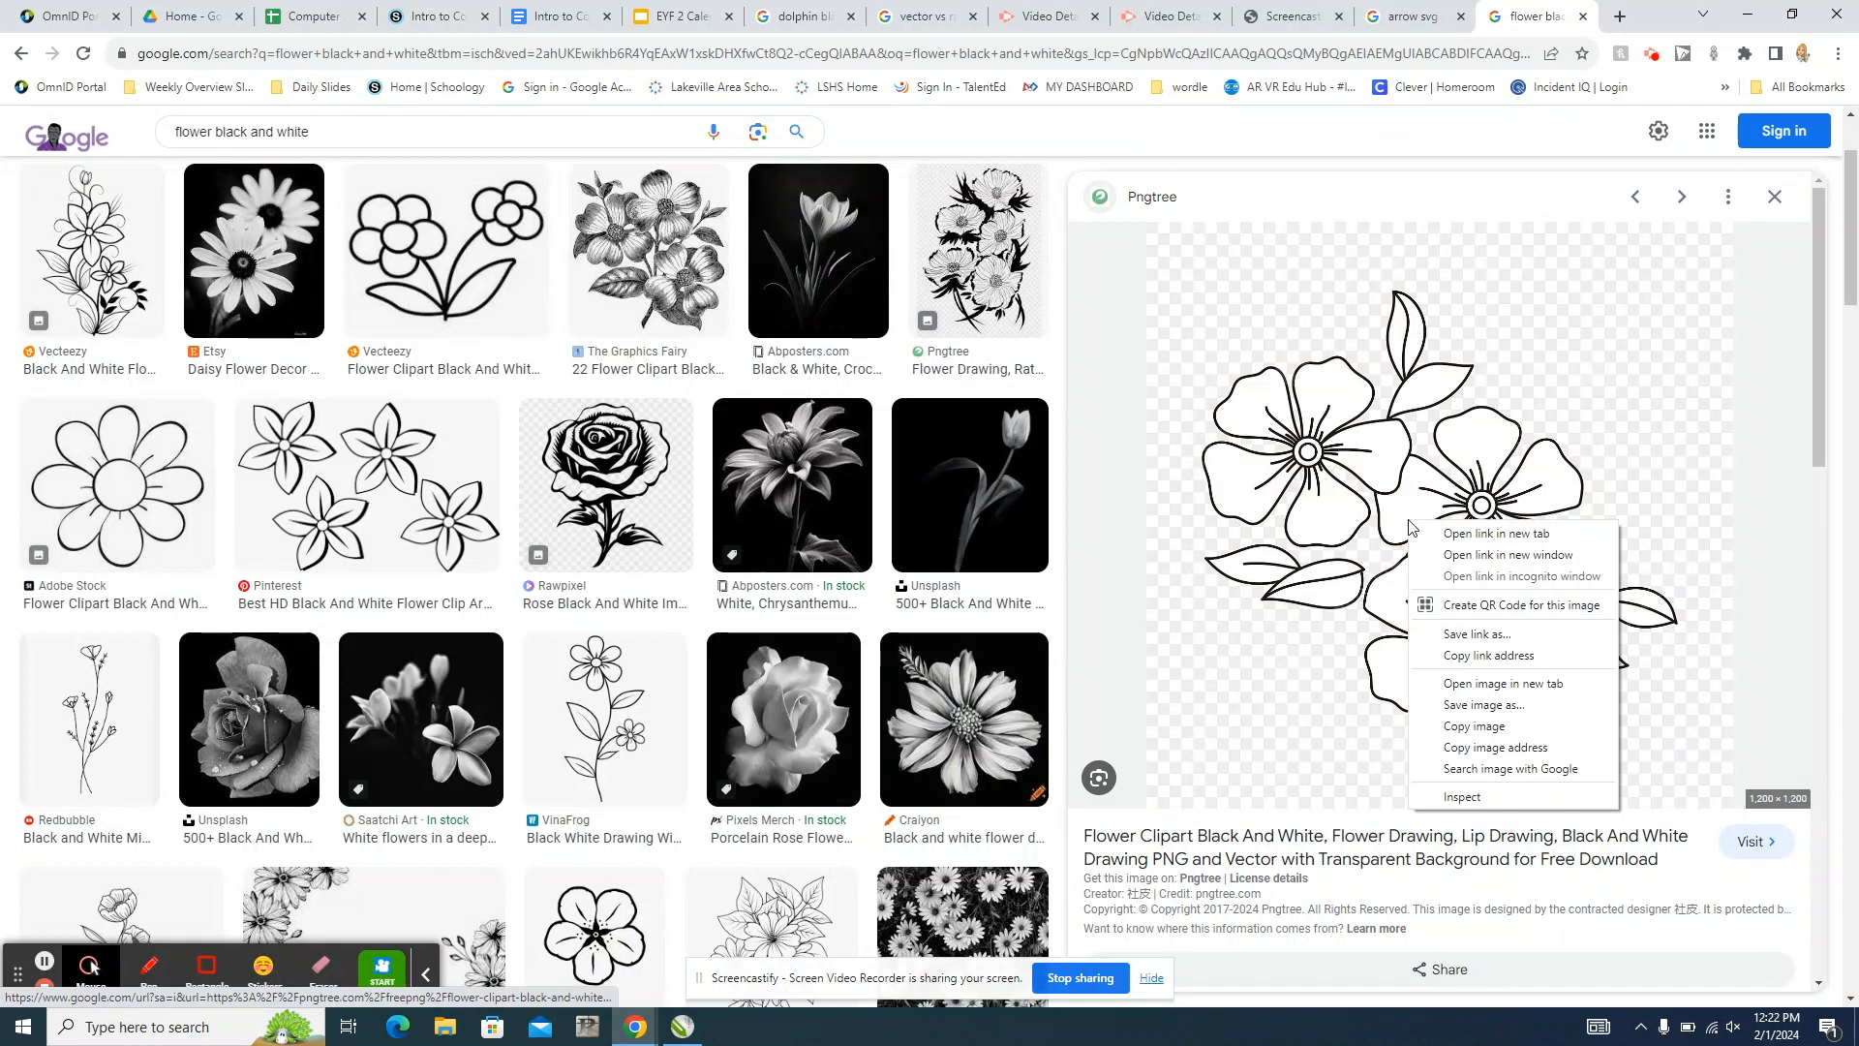
pyautogui.click(1449, 706)
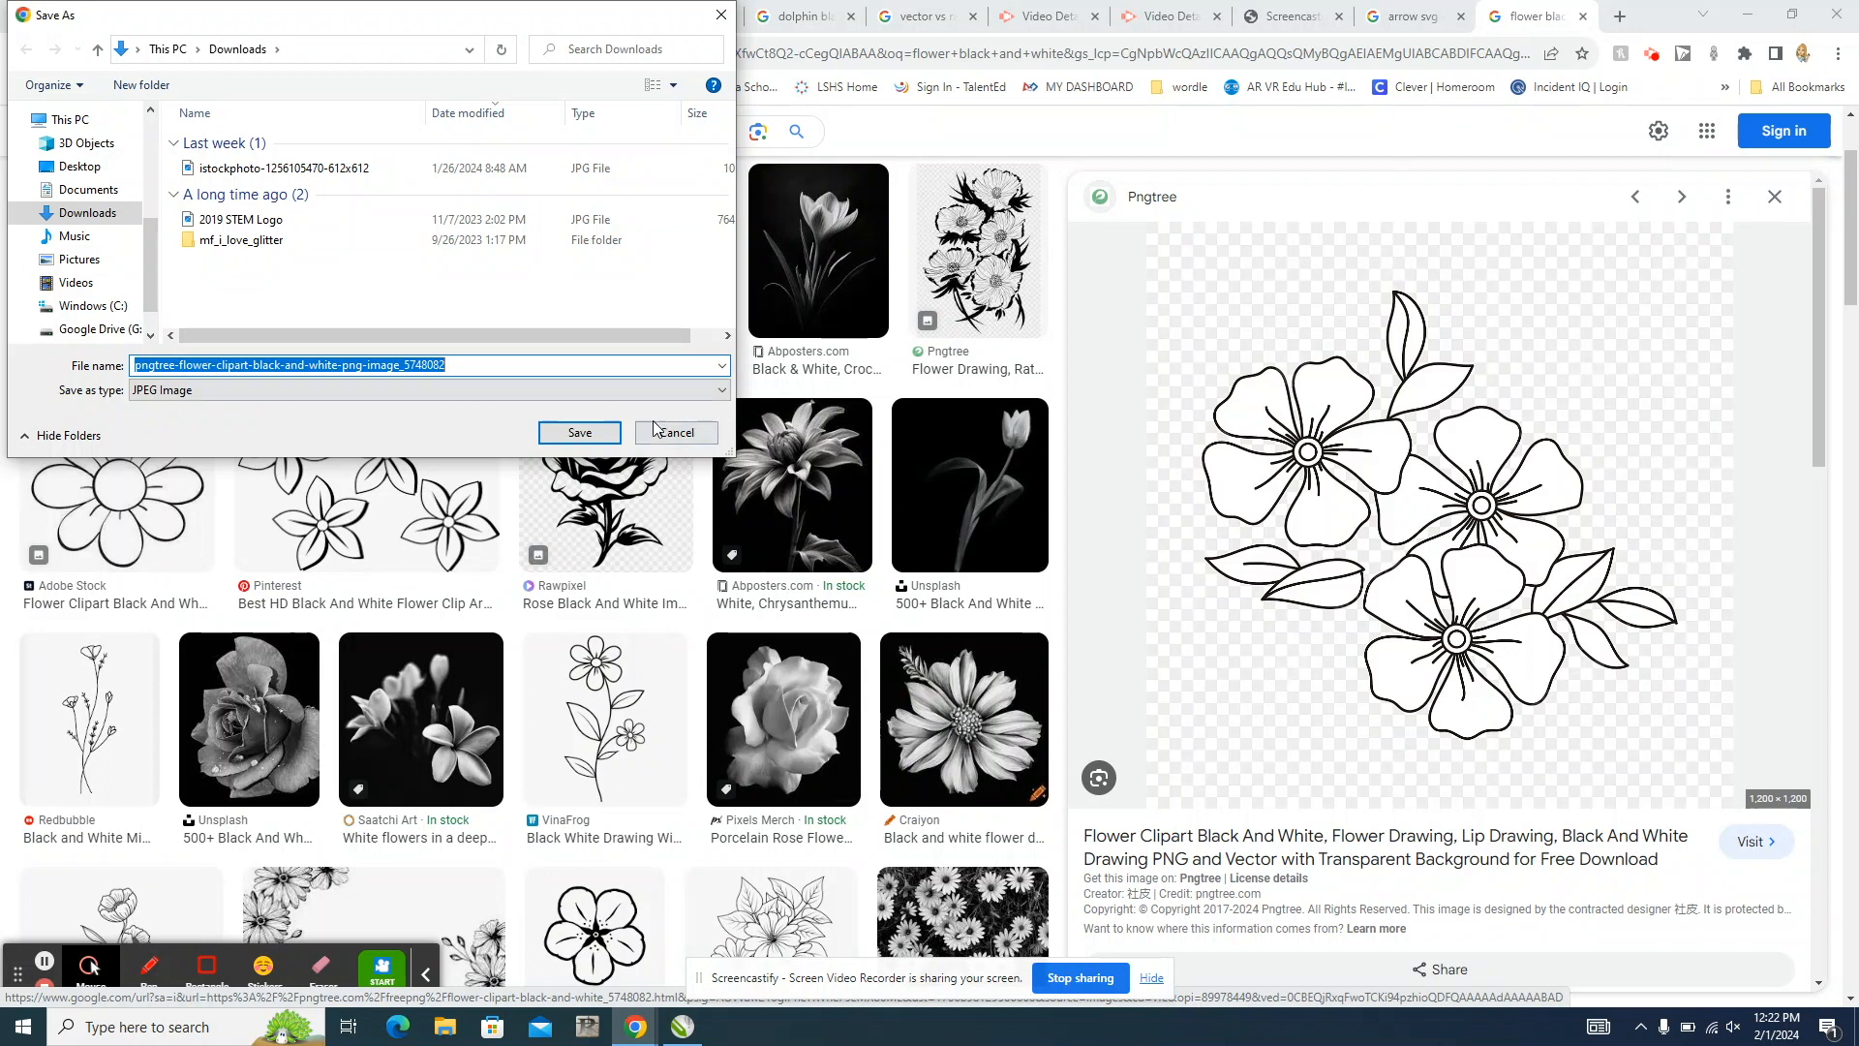
pyautogui.click(597, 437)
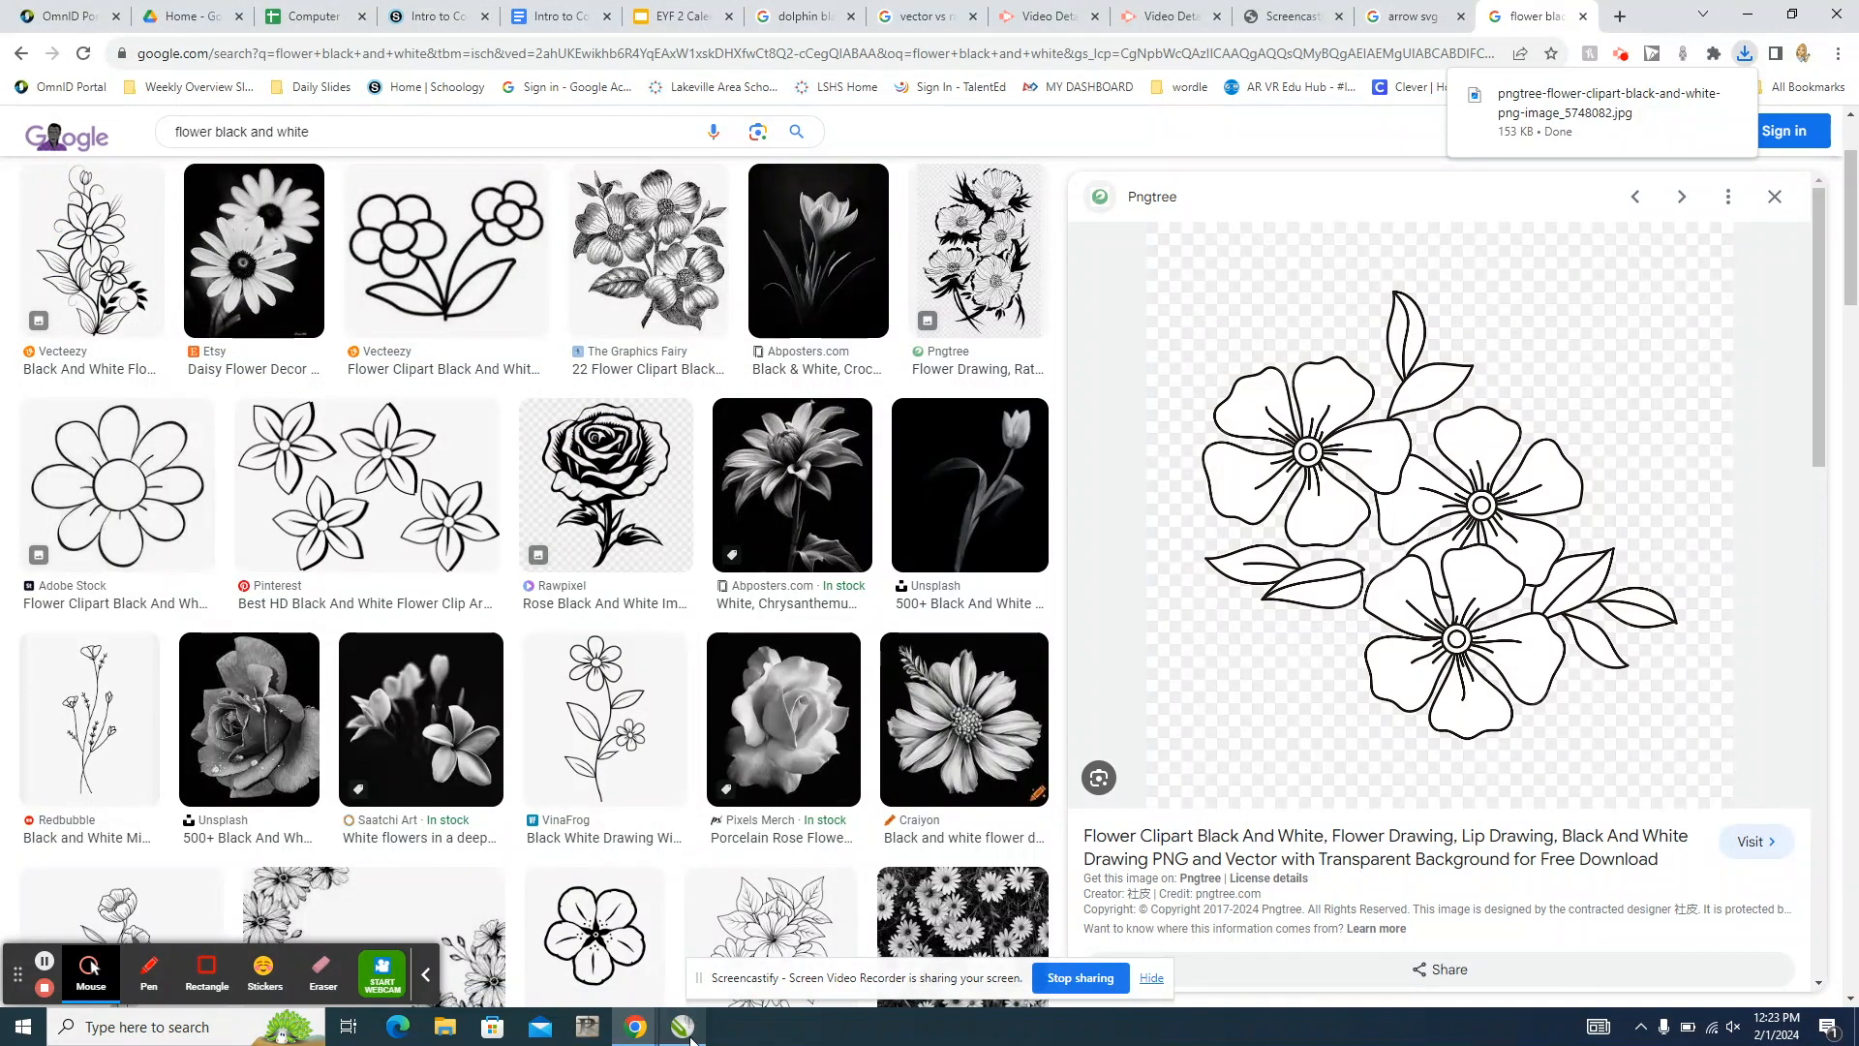
# Step: Switch to CorelDRAW and import pngtree-flower-clipart-black-and-white-png-image_5748082 from the Downloads folder
pyautogui.moveTo(686, 1034)
pyautogui.click(682, 947)
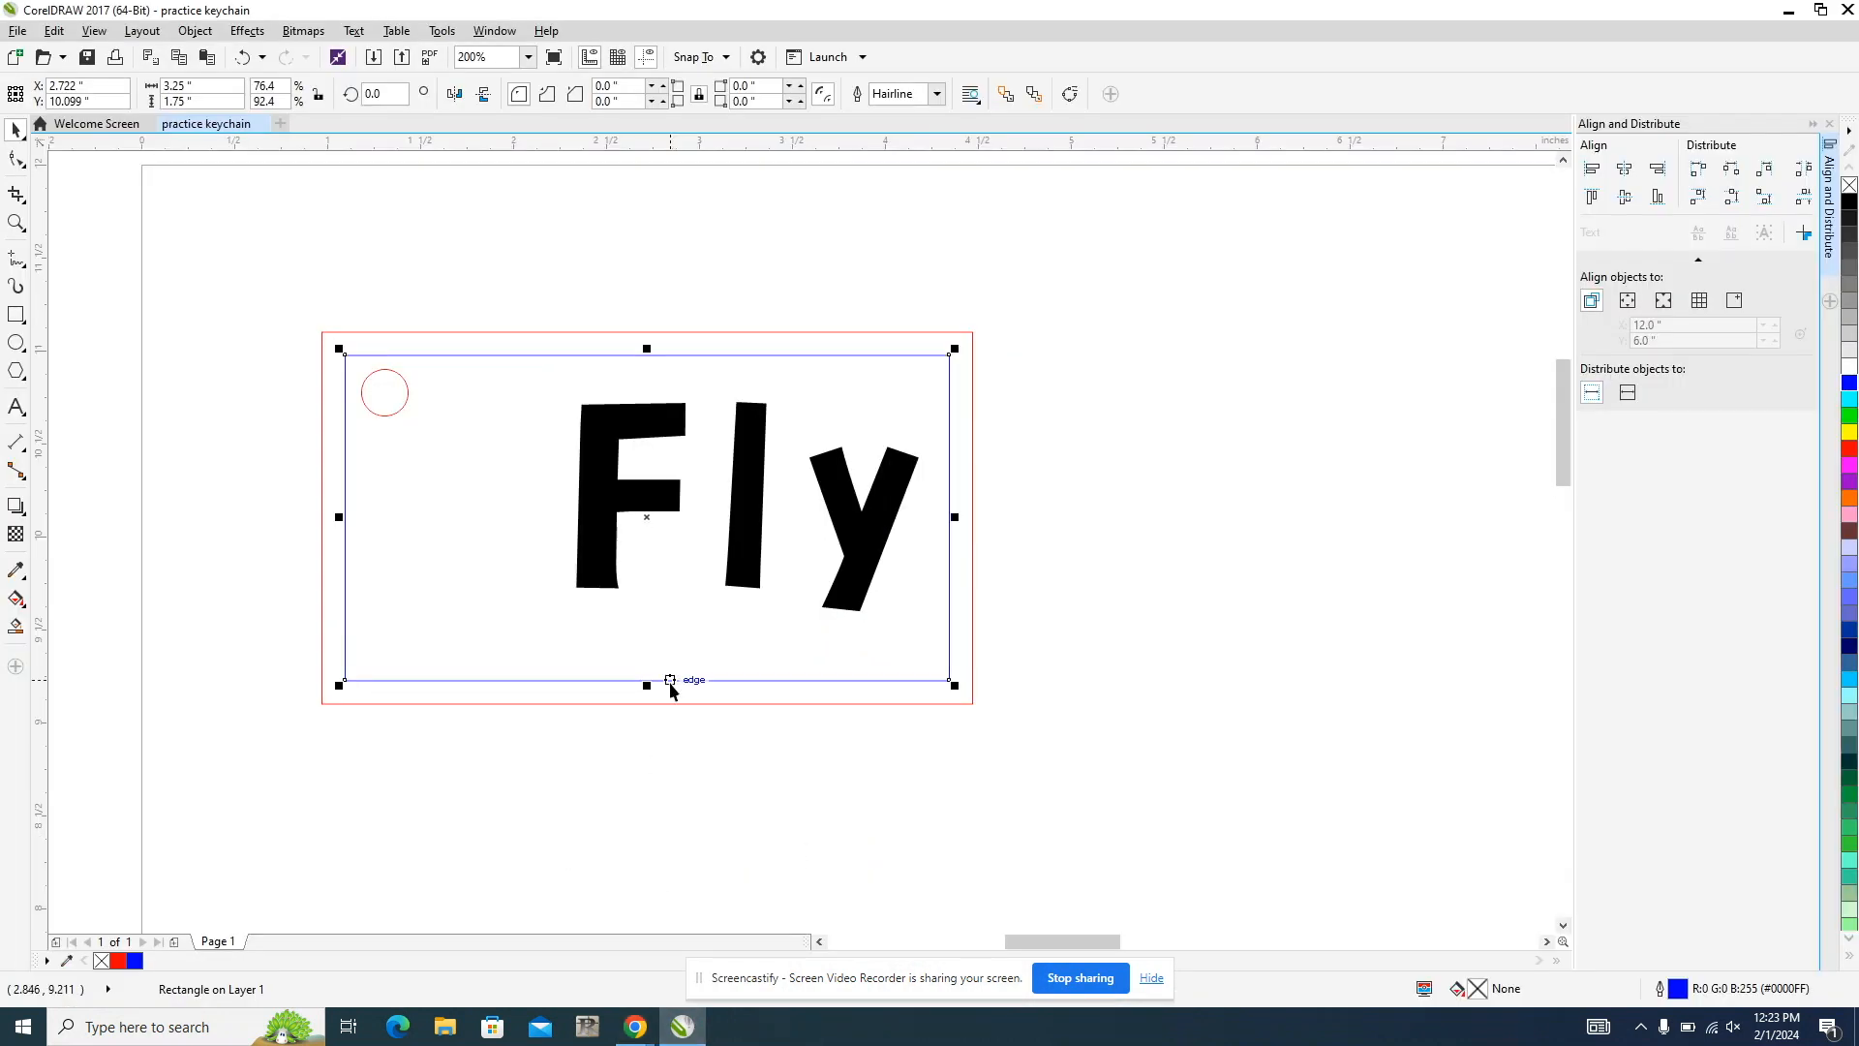
pyautogui.click(235, 292)
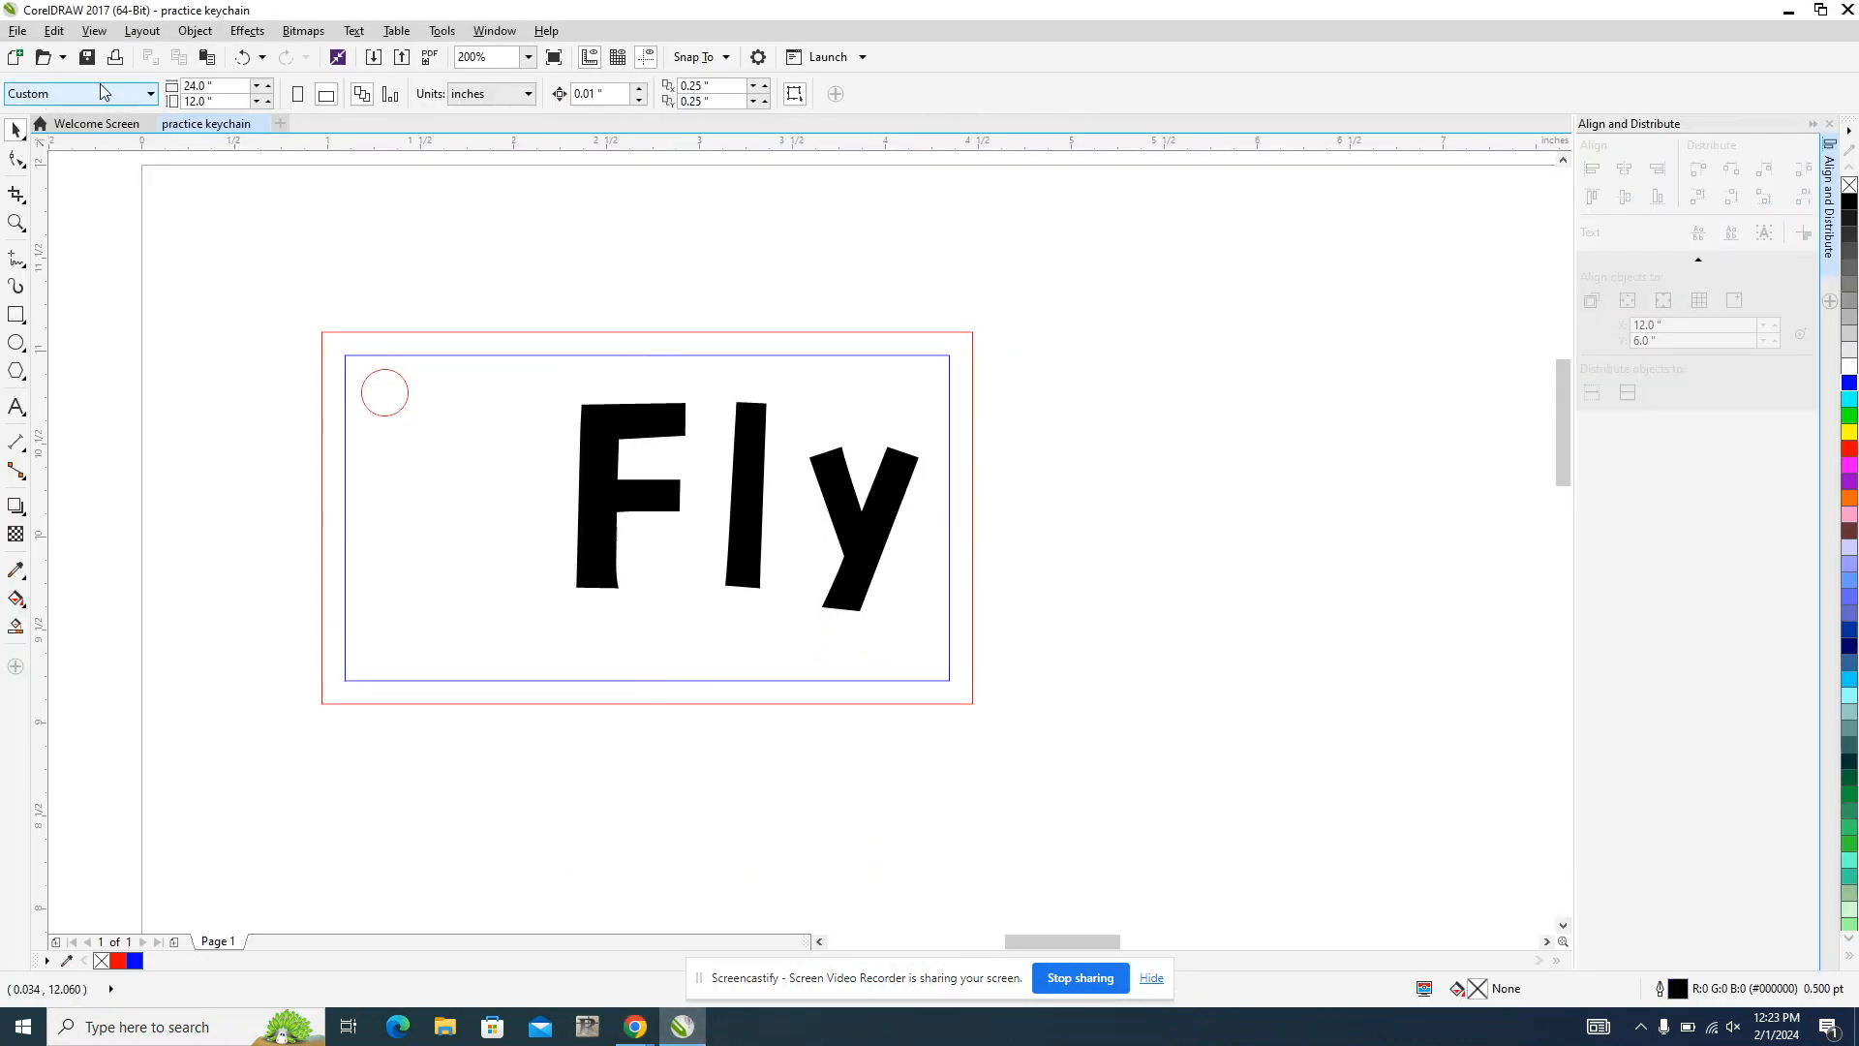
pyautogui.click(17, 31)
pyautogui.click(25, 36)
pyautogui.click(21, 32)
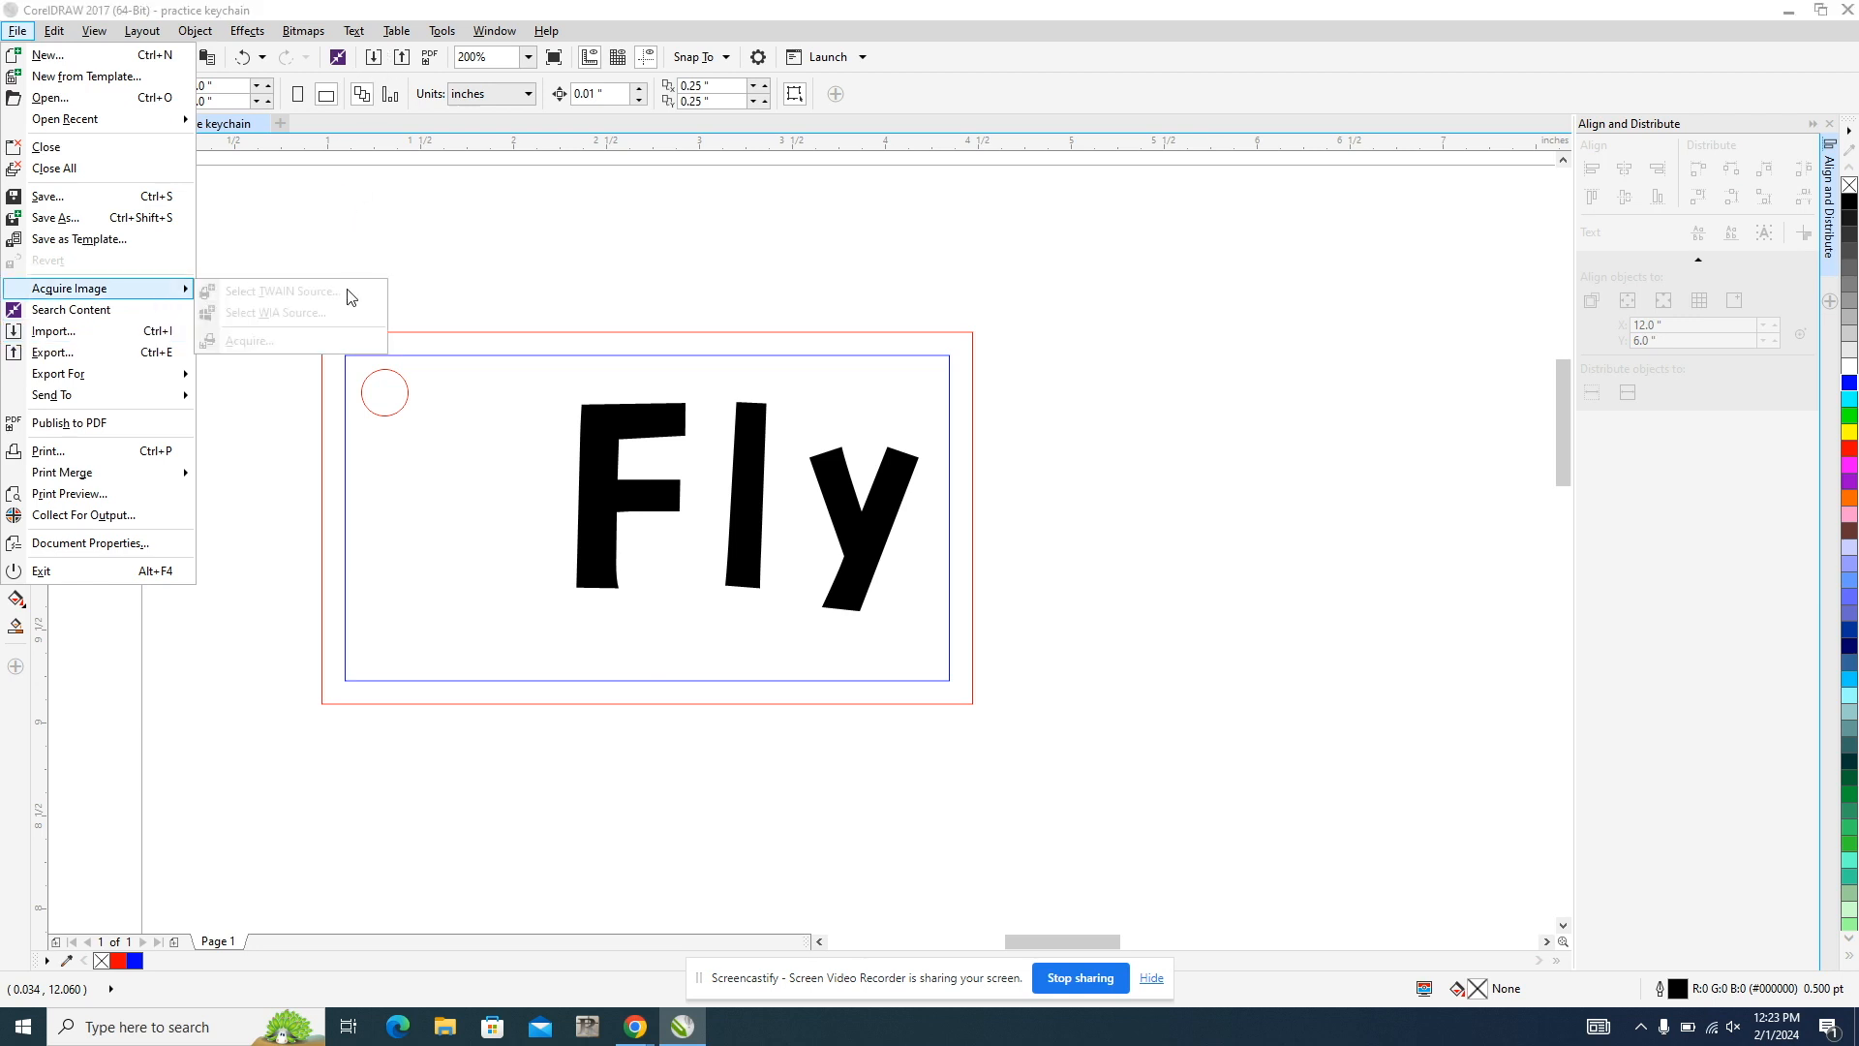
pyautogui.click(347, 277)
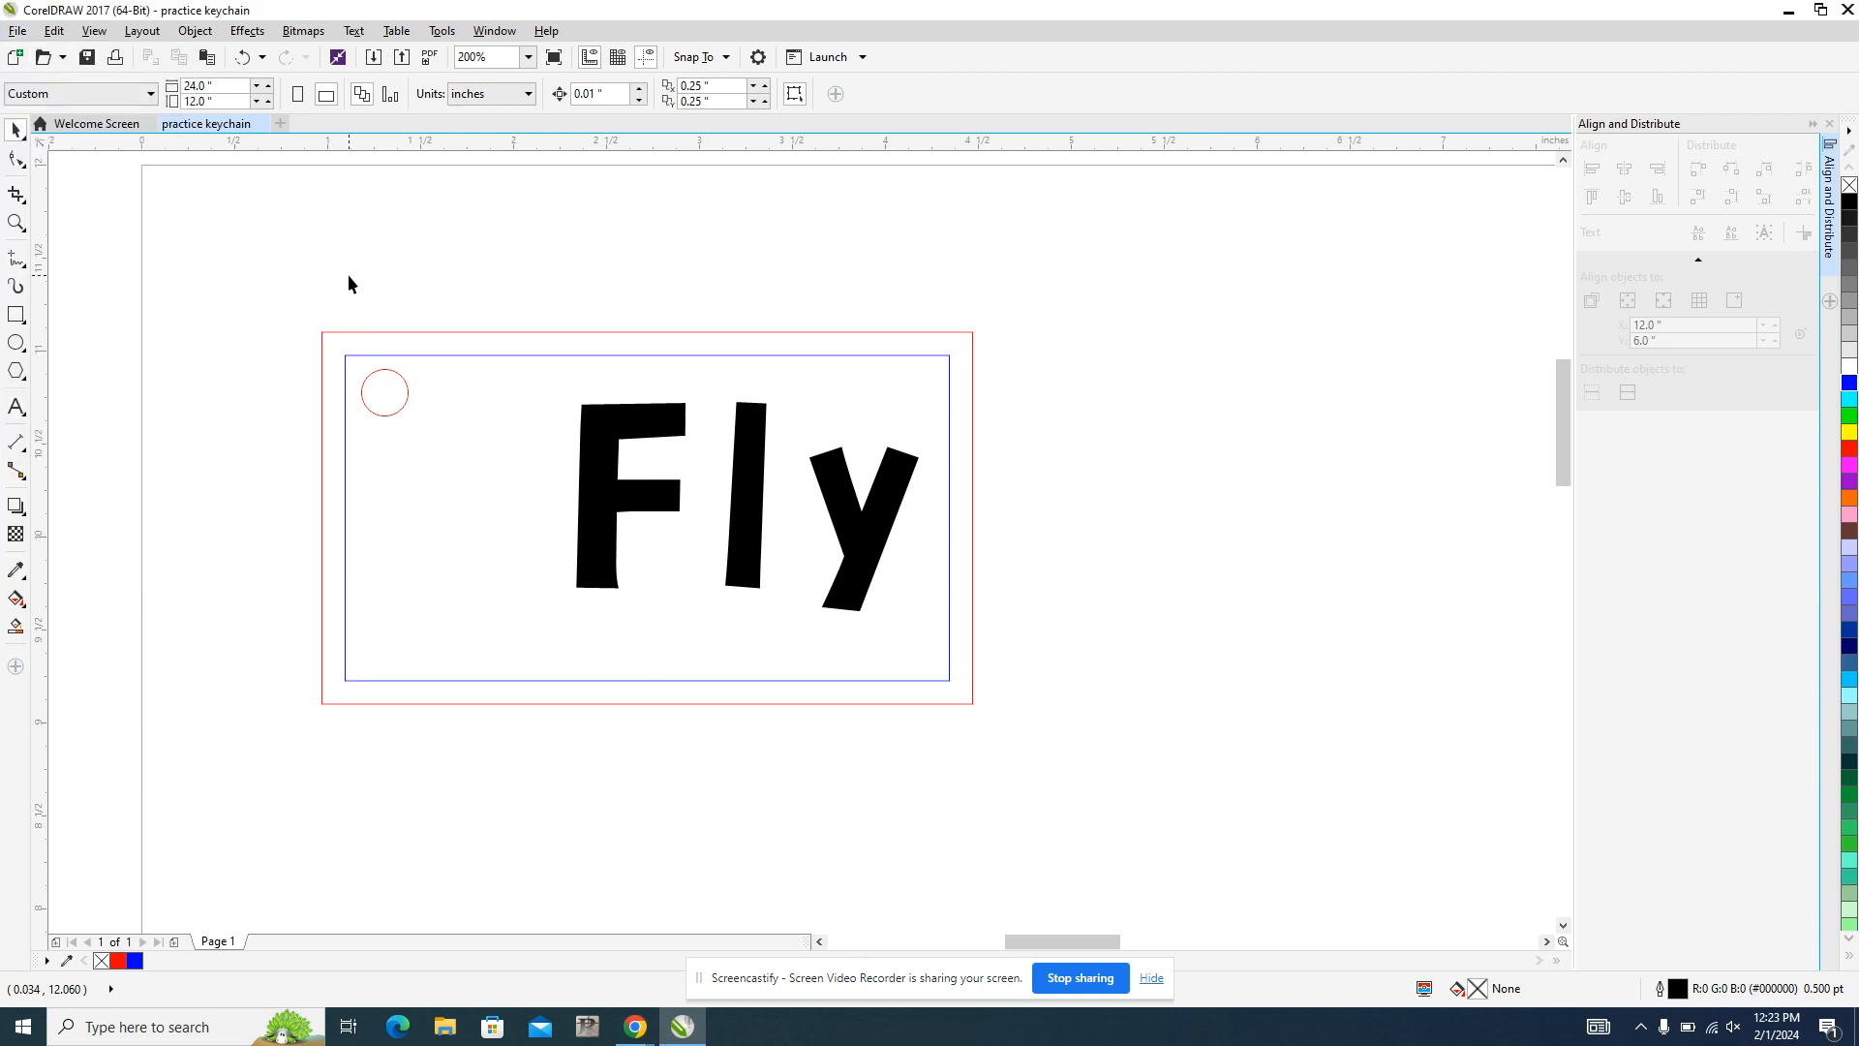
pyautogui.click(380, 65)
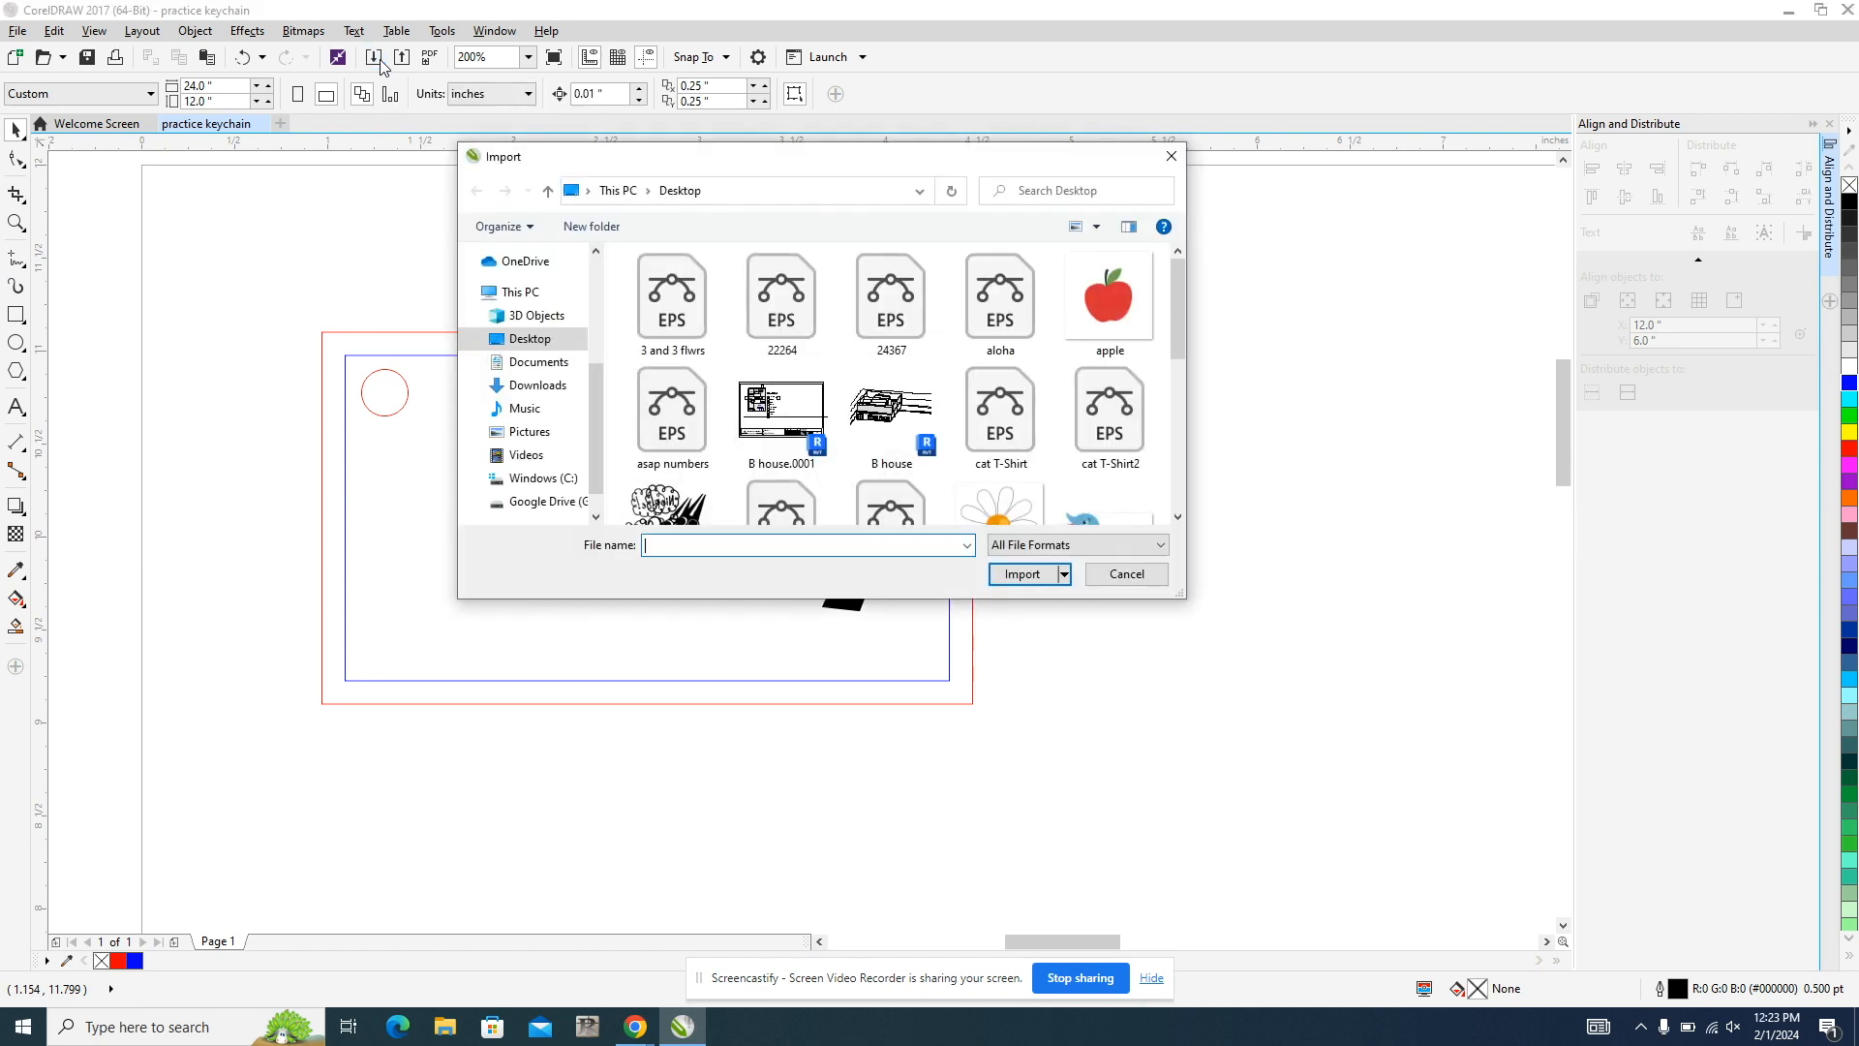
pyautogui.click(549, 391)
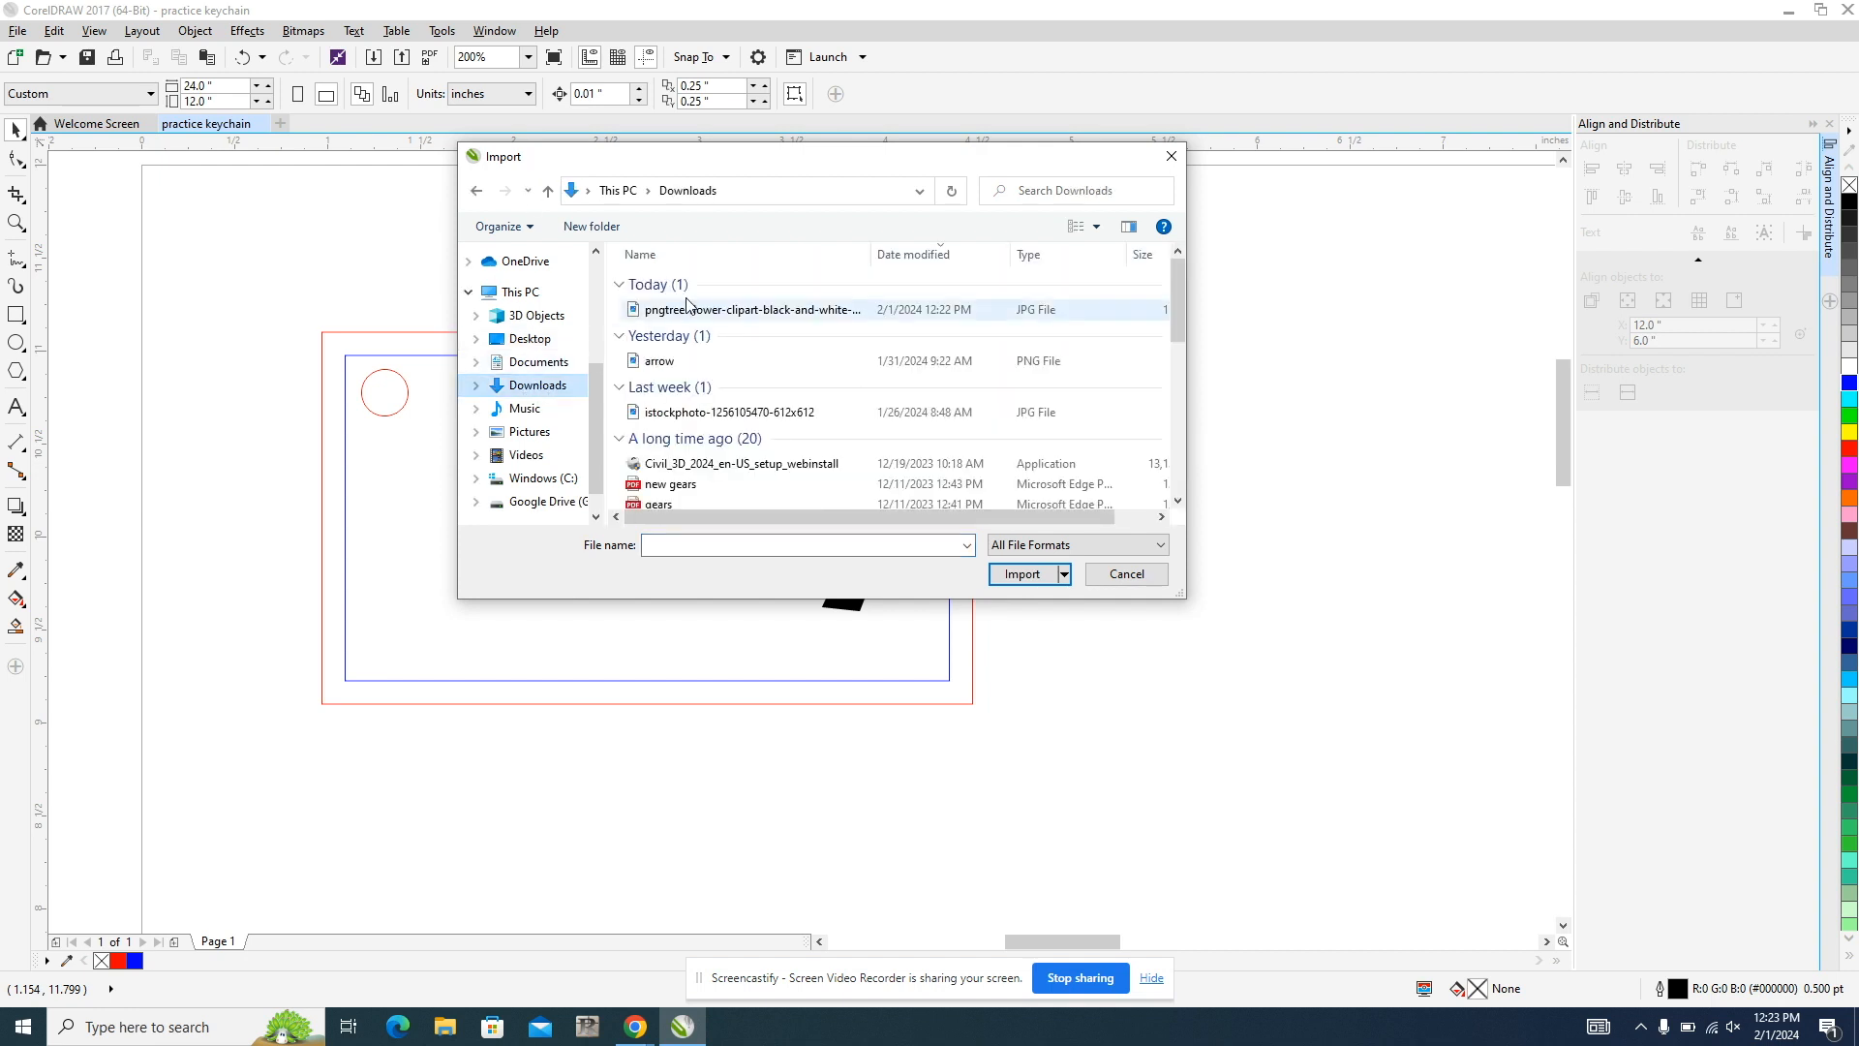
pyautogui.click(706, 312)
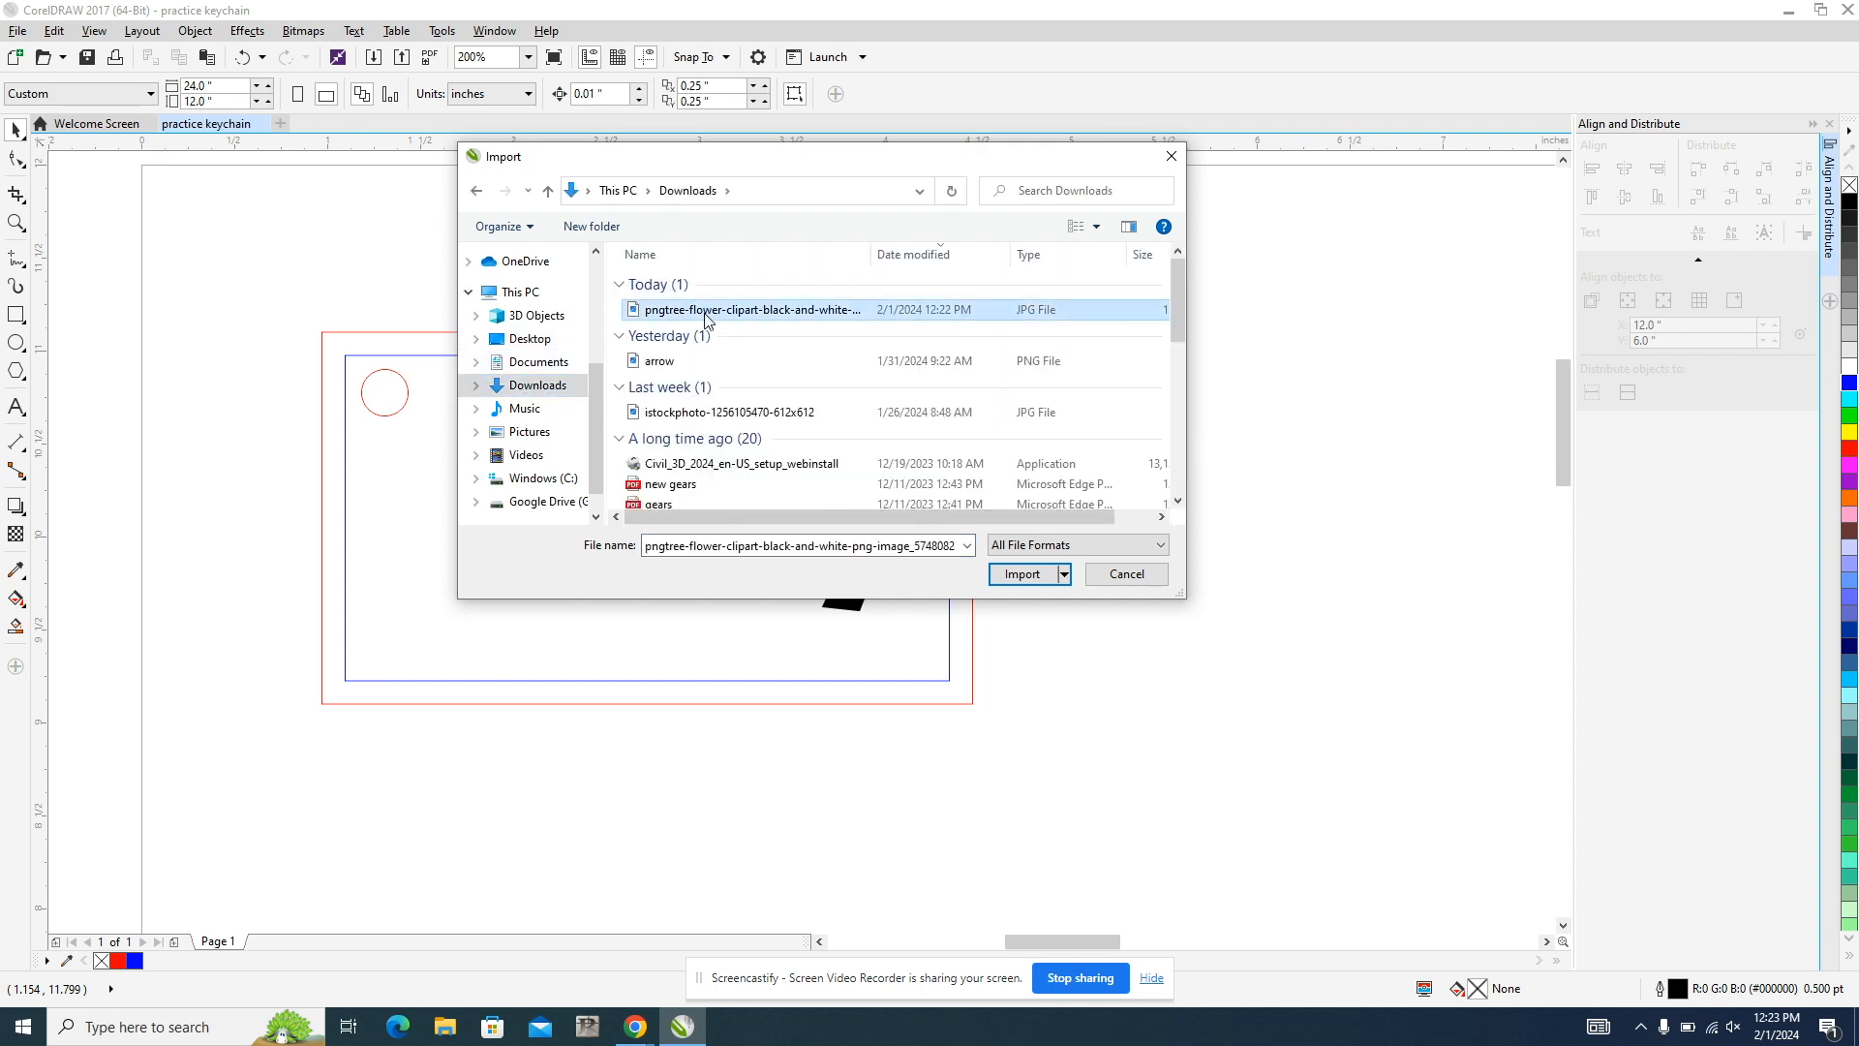
pyautogui.click(1024, 575)
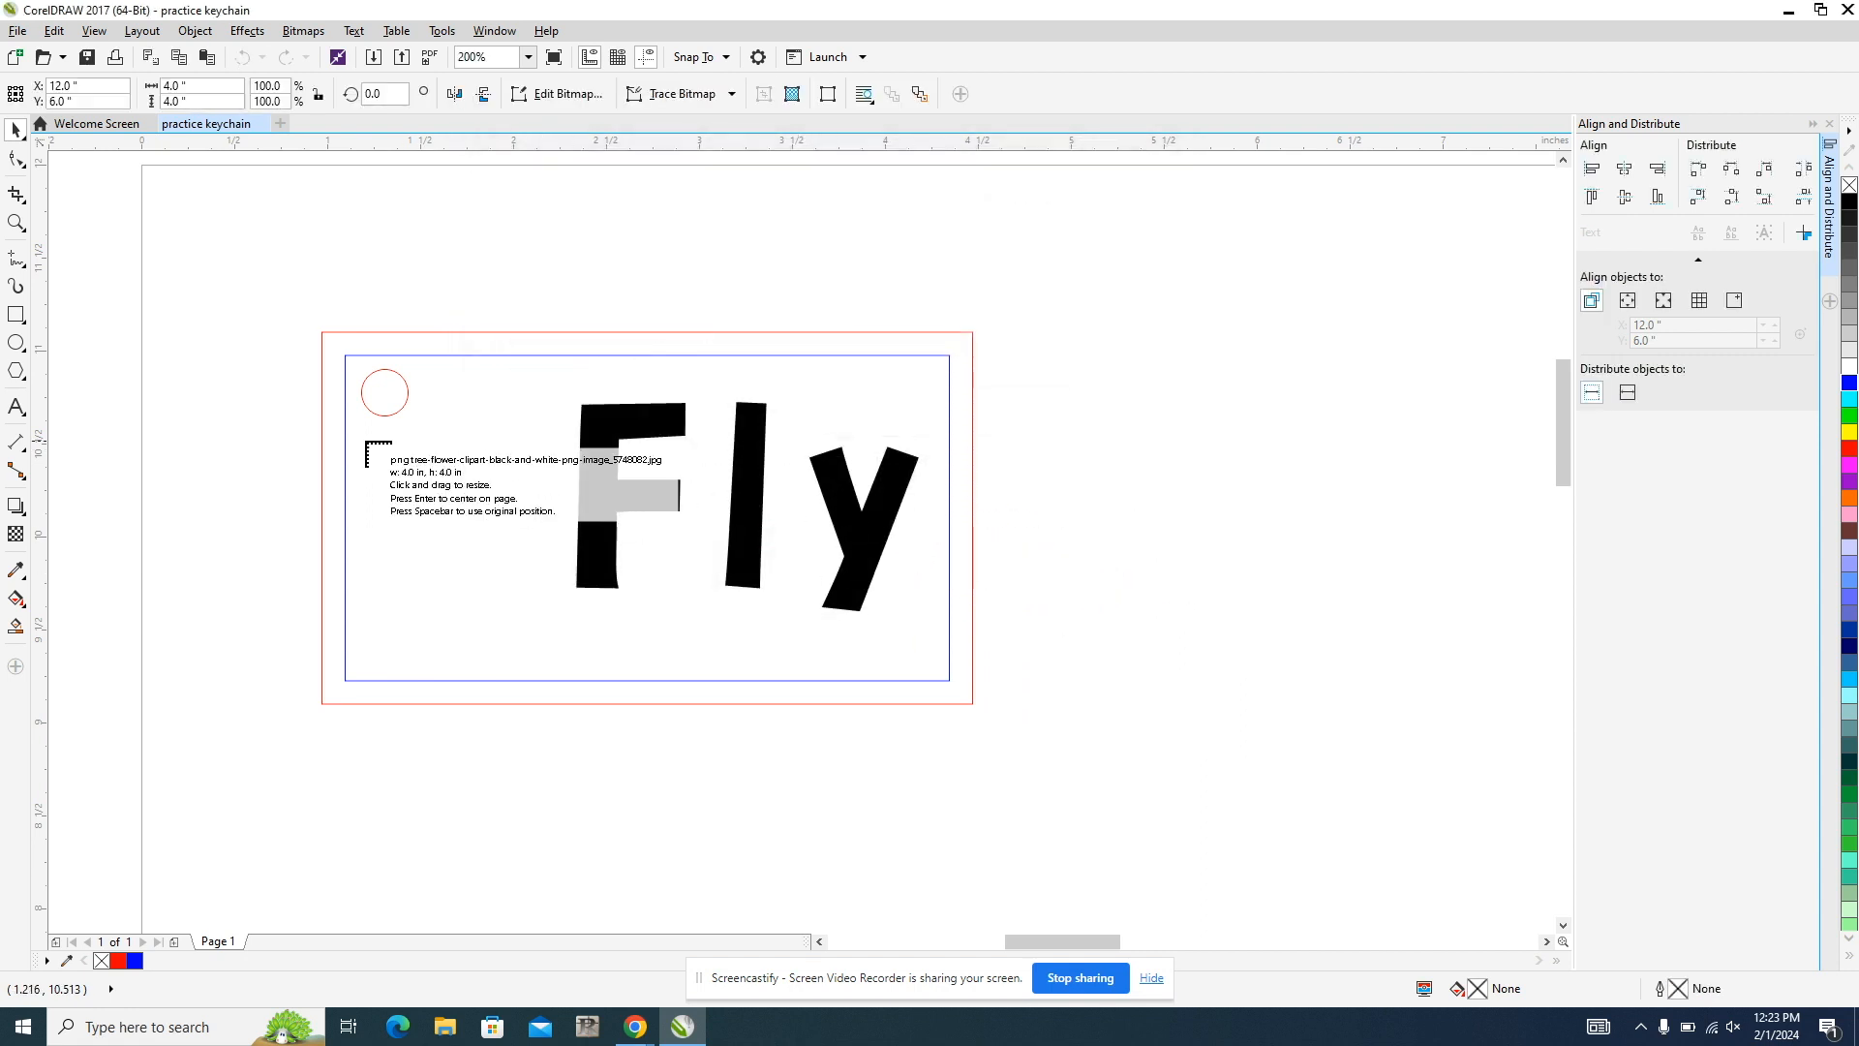
# Step: Place the flower image on the page, move it to the right of the key chain, and enlarge it to about 2.35 inches square
pyautogui.moveTo(361, 427); pyautogui.dragTo(577, 705)
pyautogui.moveTo(475, 533); pyautogui.dragTo(1200, 302)
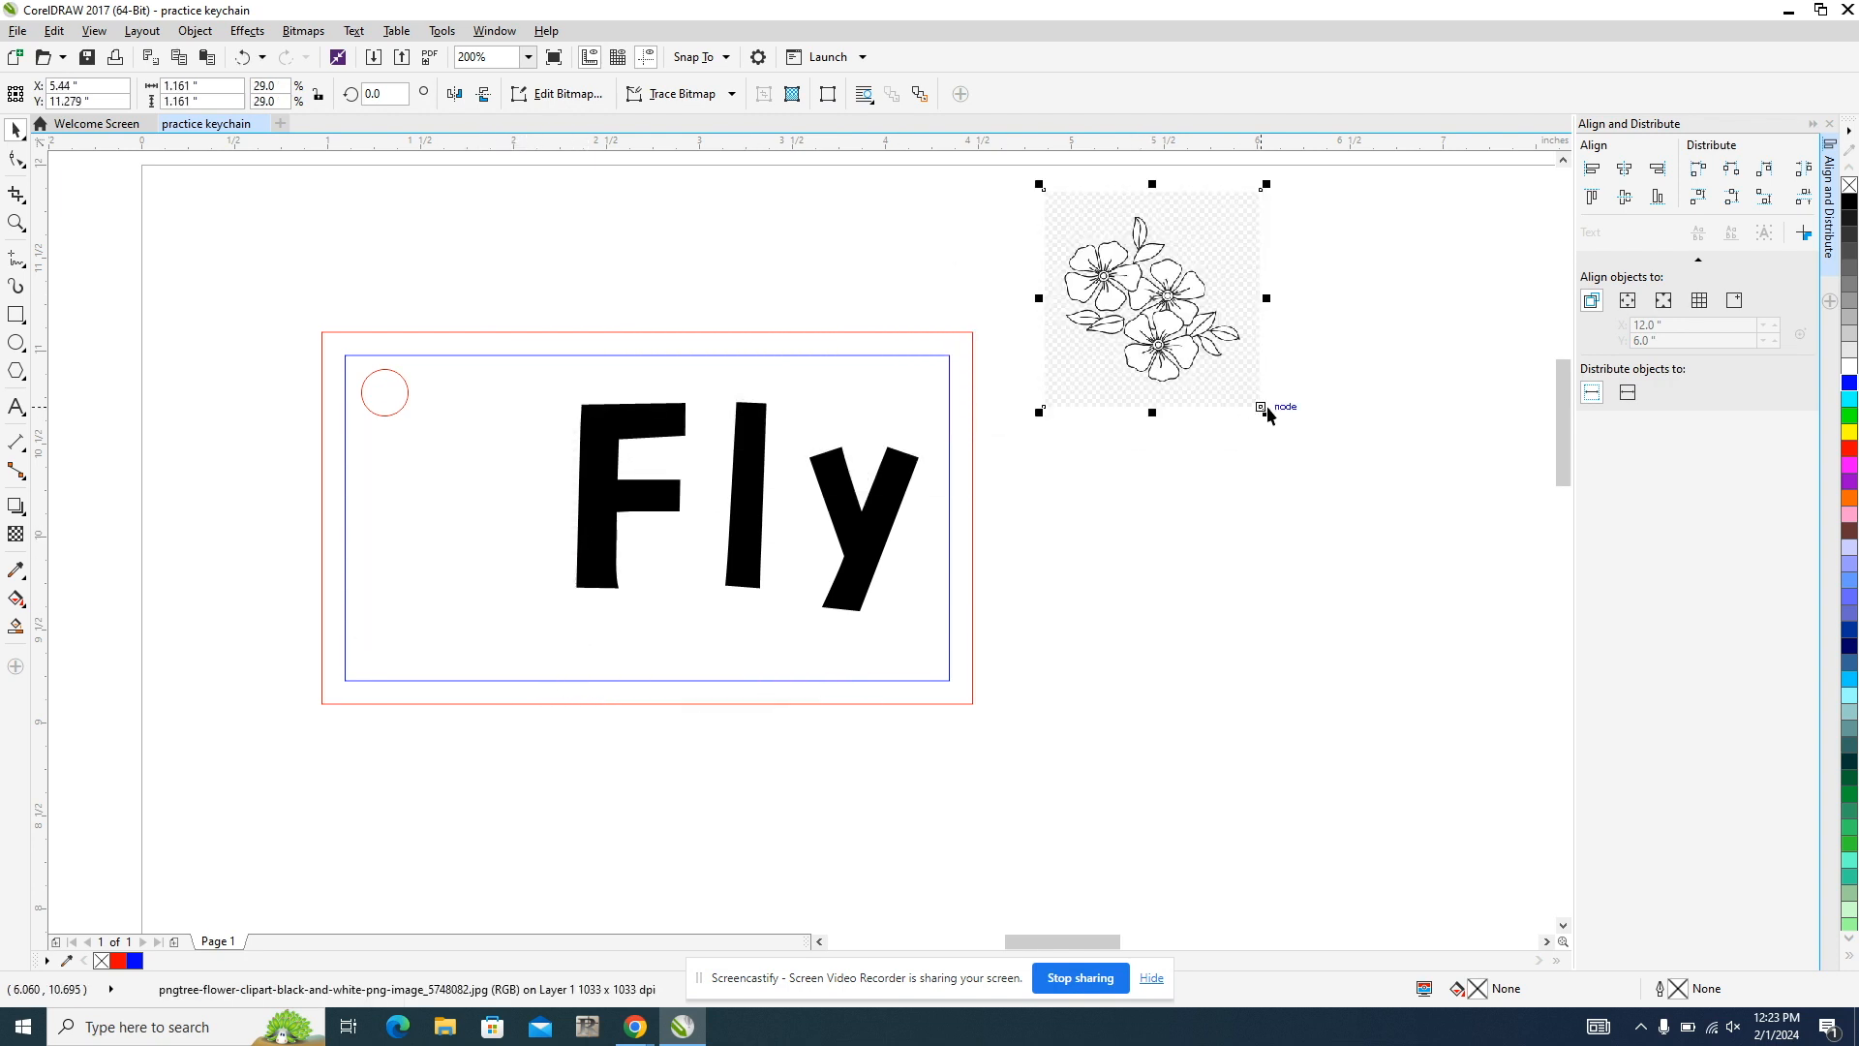
pyautogui.moveTo(1267, 413); pyautogui.dragTo(1486, 632)
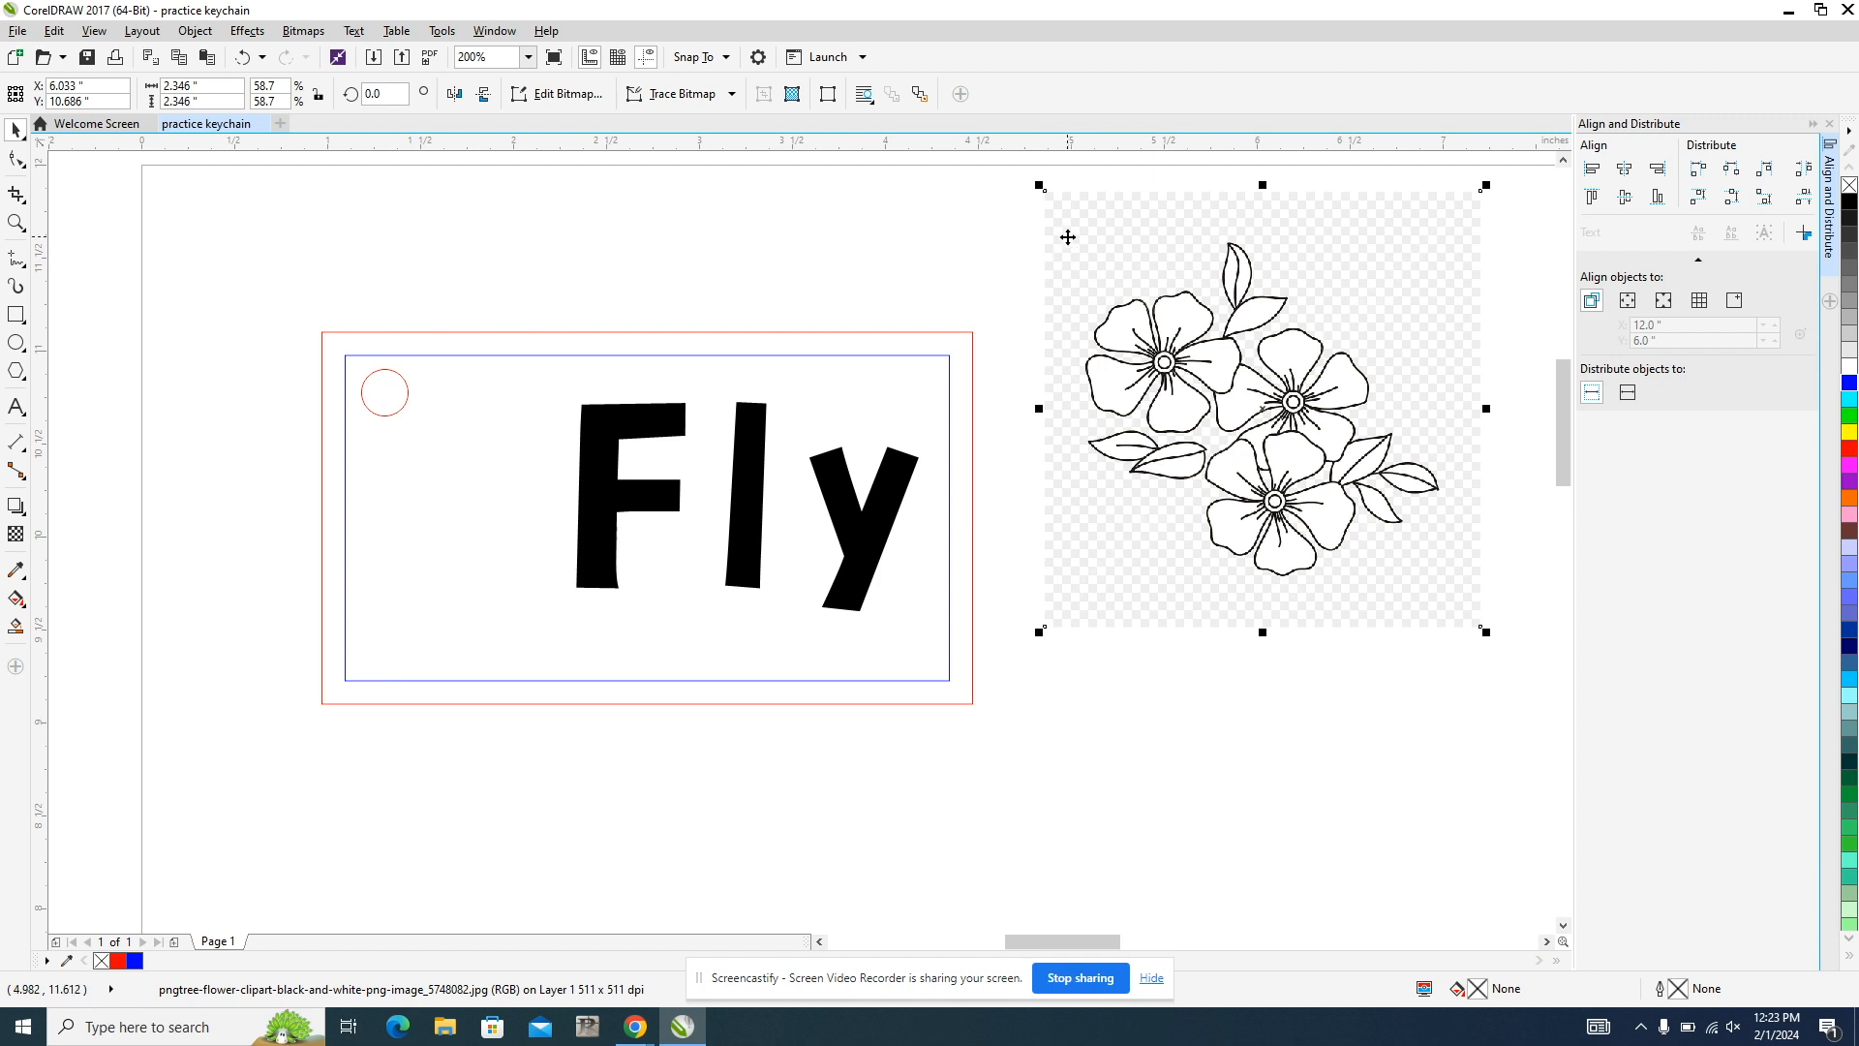
# Step: Try a Quick Trace of the flower bitmap, move the traced copy off the original, and delete it
pyautogui.click(682, 97)
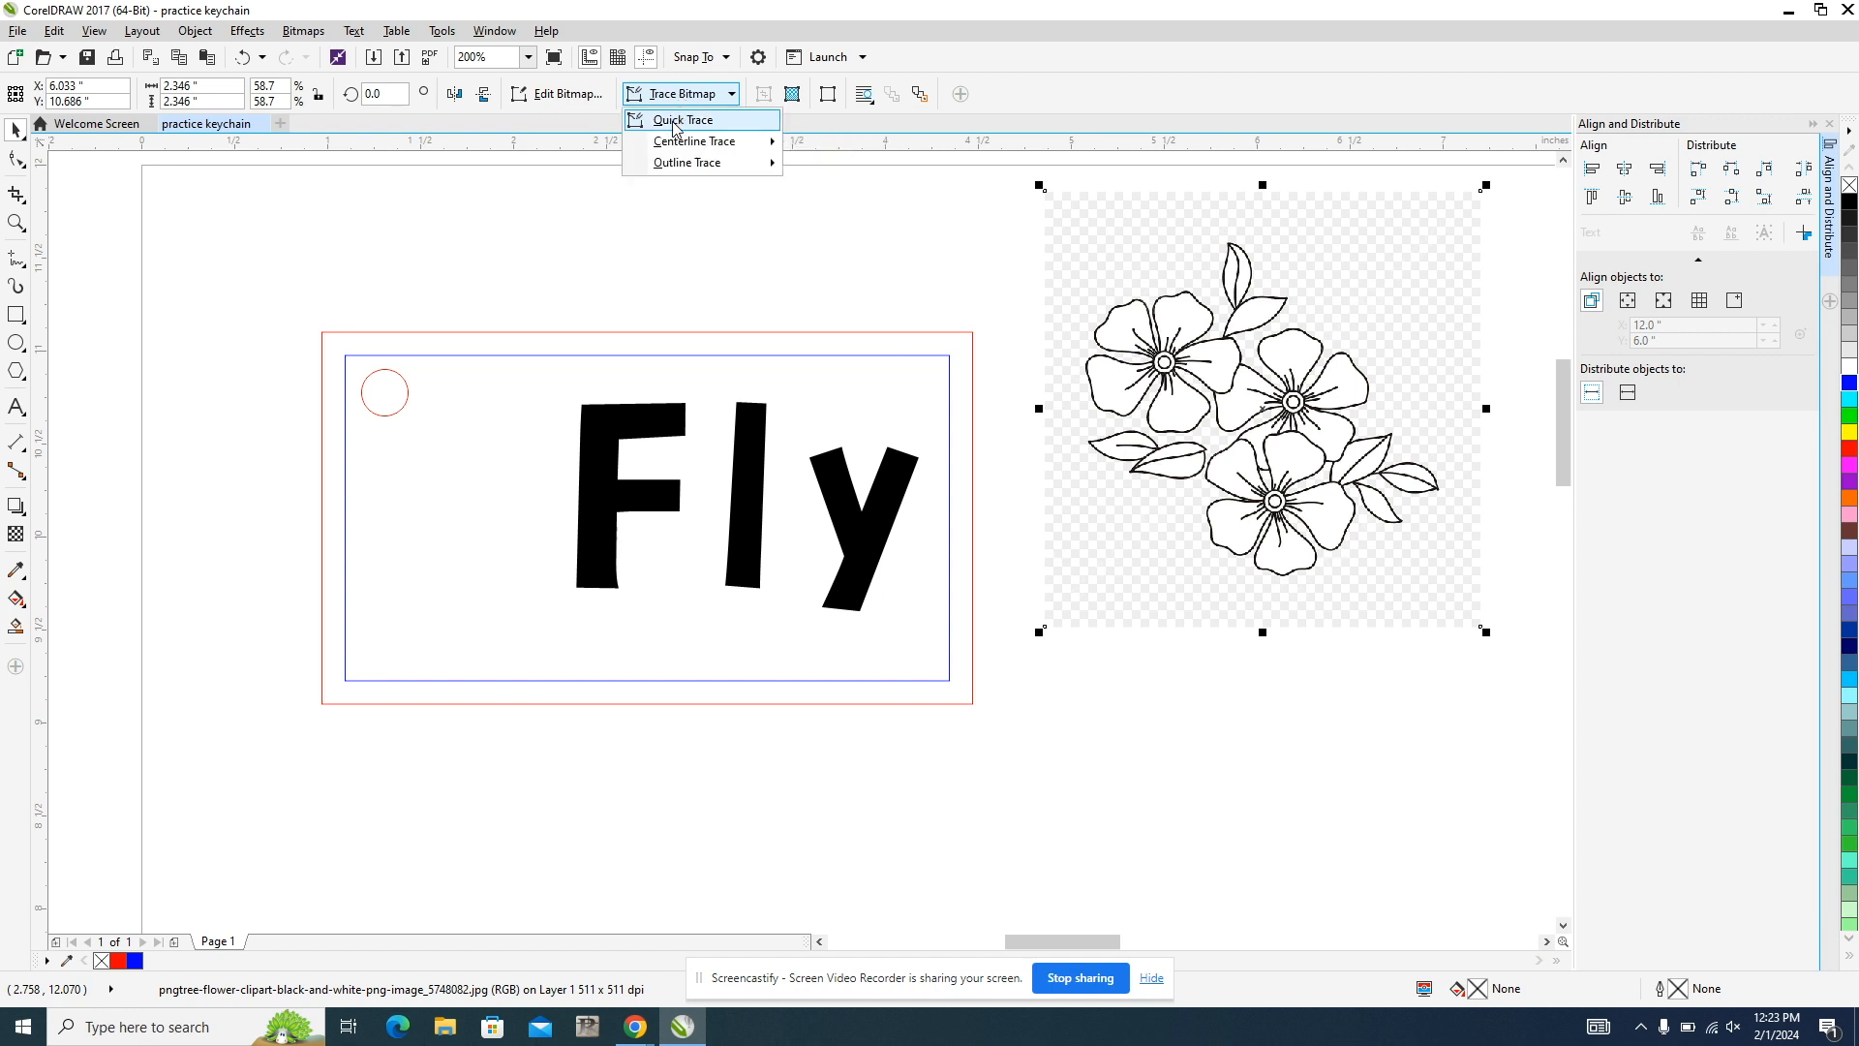
pyautogui.click(675, 123)
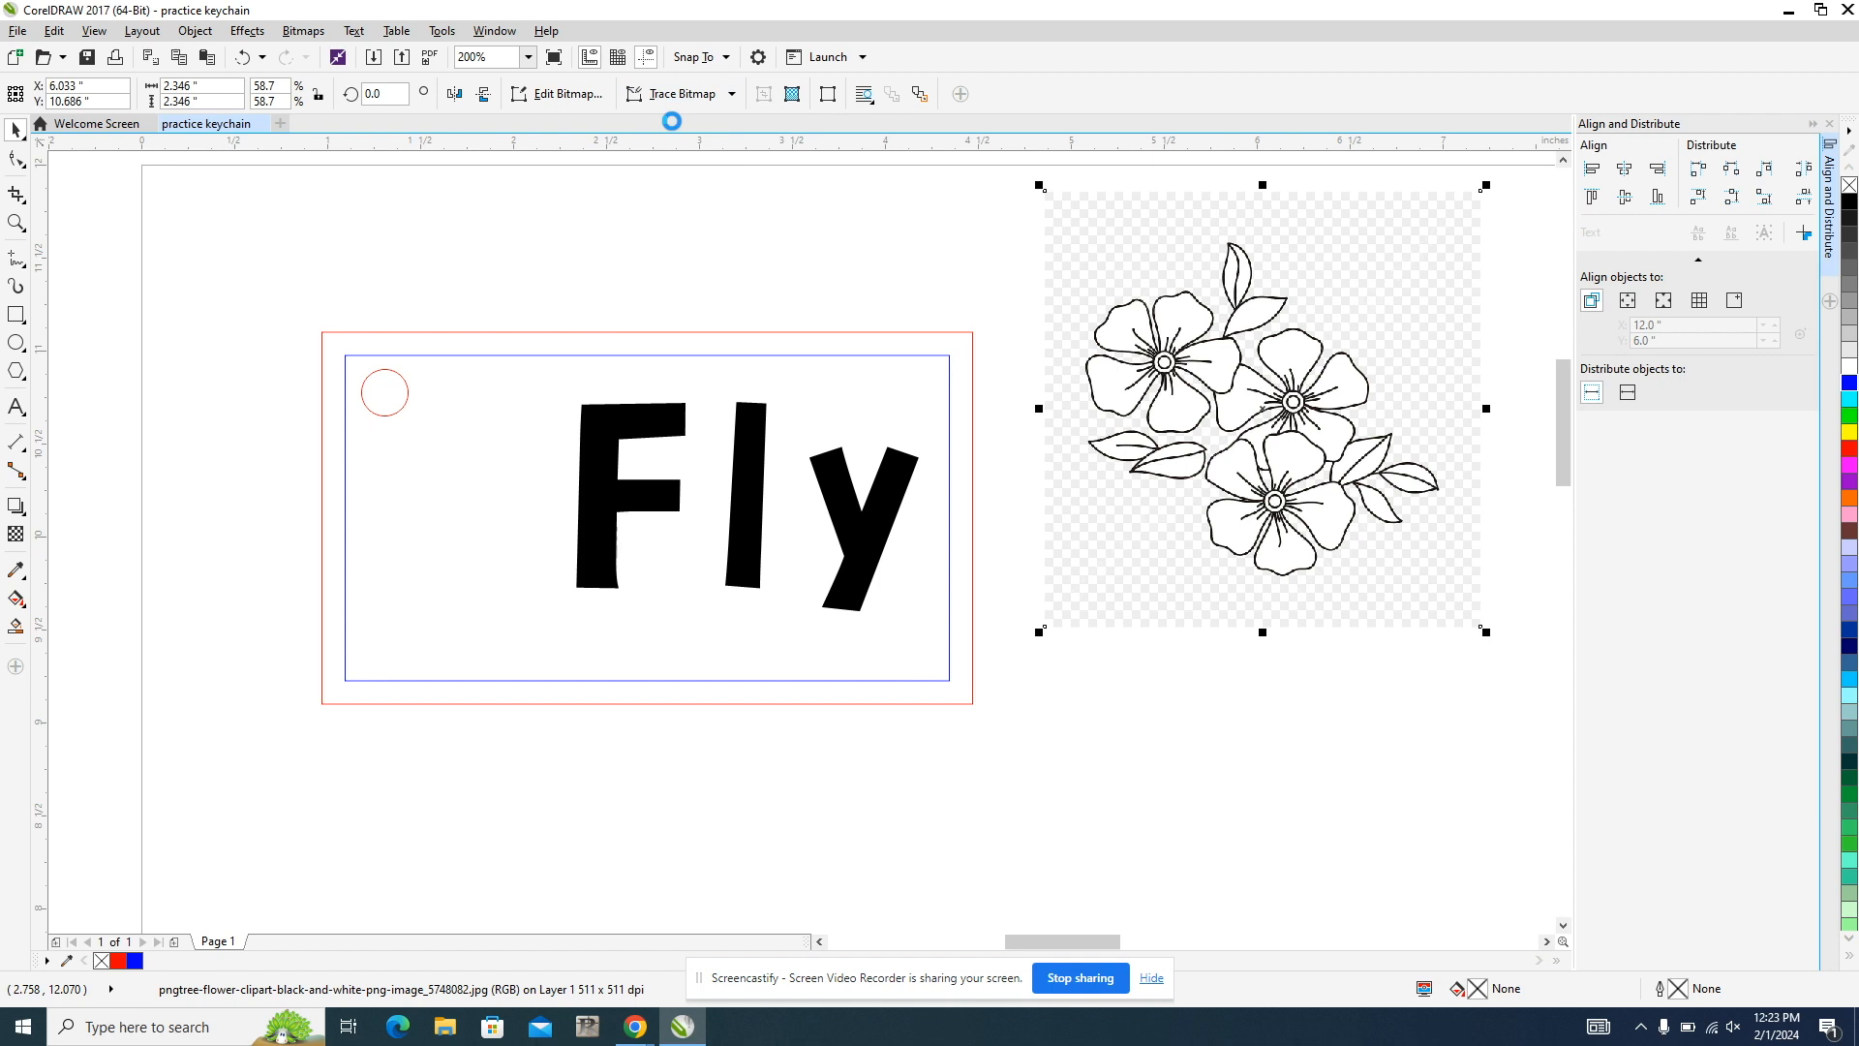
pyautogui.moveTo(1198, 287)
pyautogui.mouseDown()
pyautogui.moveTo(859, 290)
pyautogui.moveTo(657, 260)
pyautogui.mouseUp()
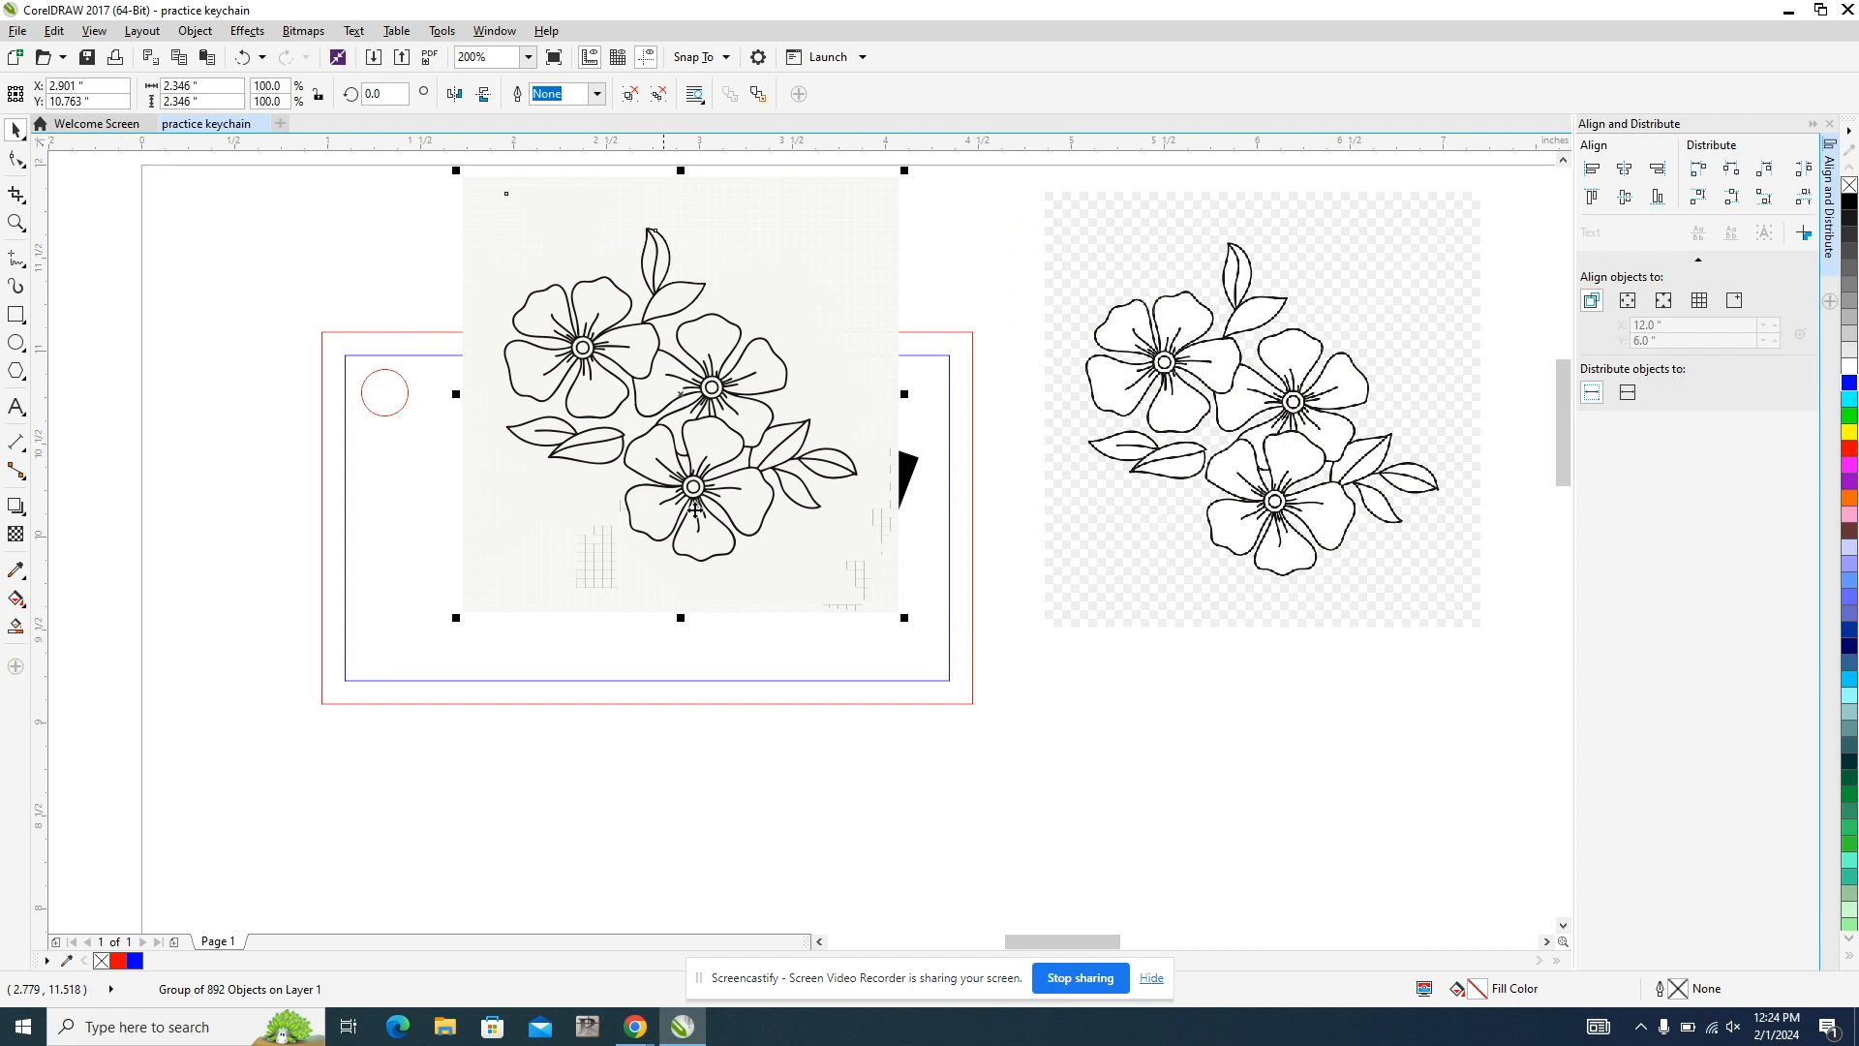
pyautogui.press('Delete')
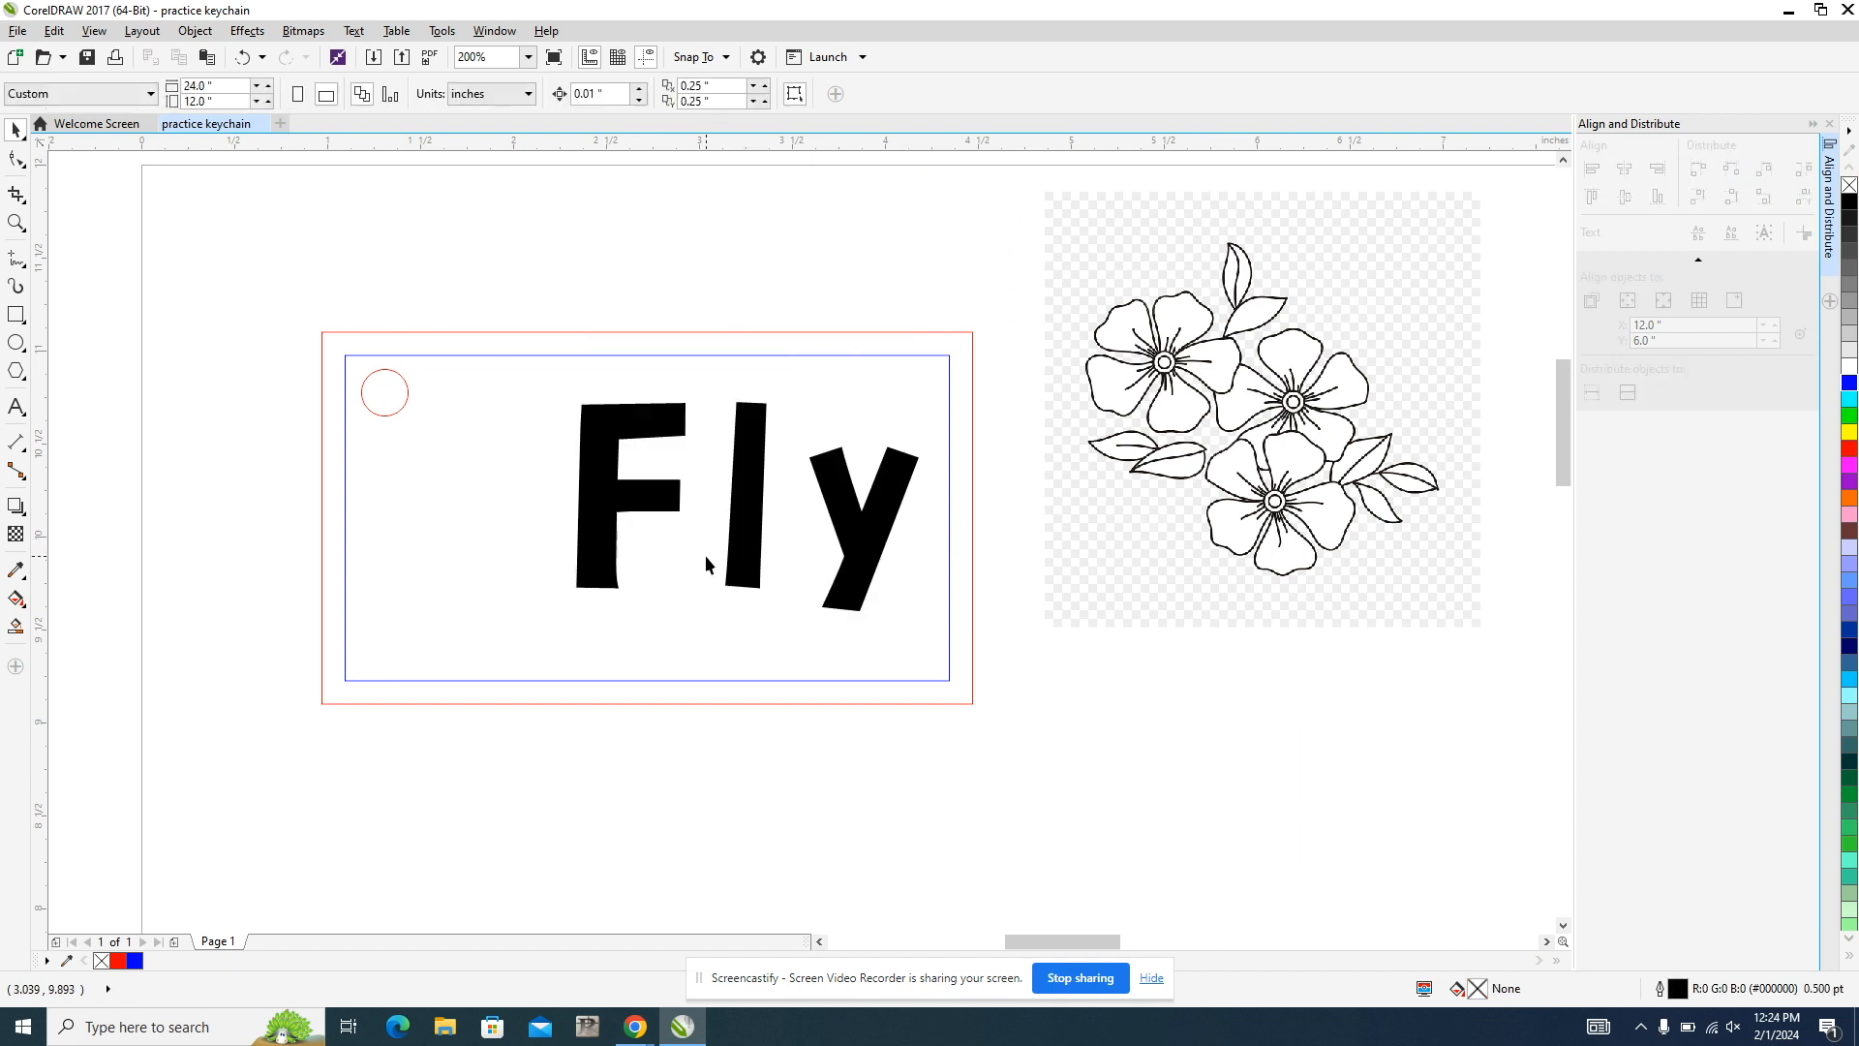
# Step: Trace the flower bitmap with a Line Art outline trace, using high detail and removing the background color from the entire image
pyautogui.click(1176, 293)
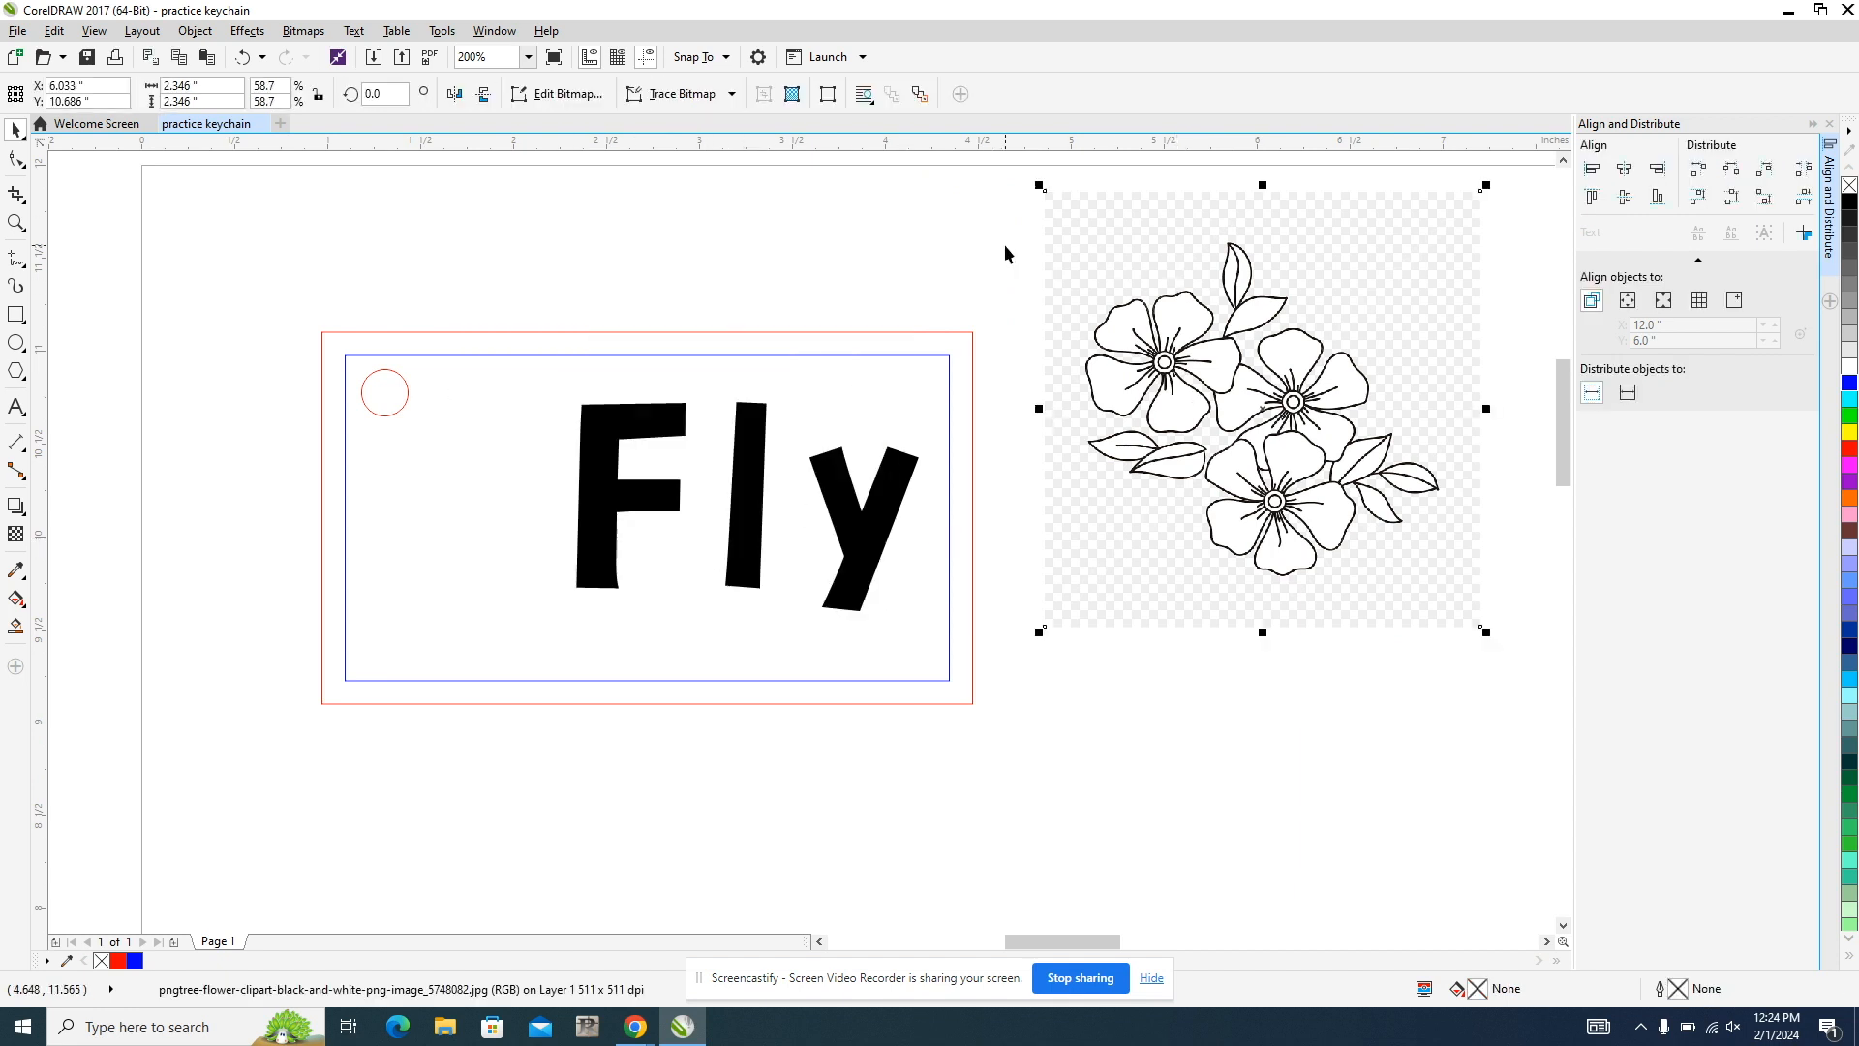
pyautogui.click(721, 94)
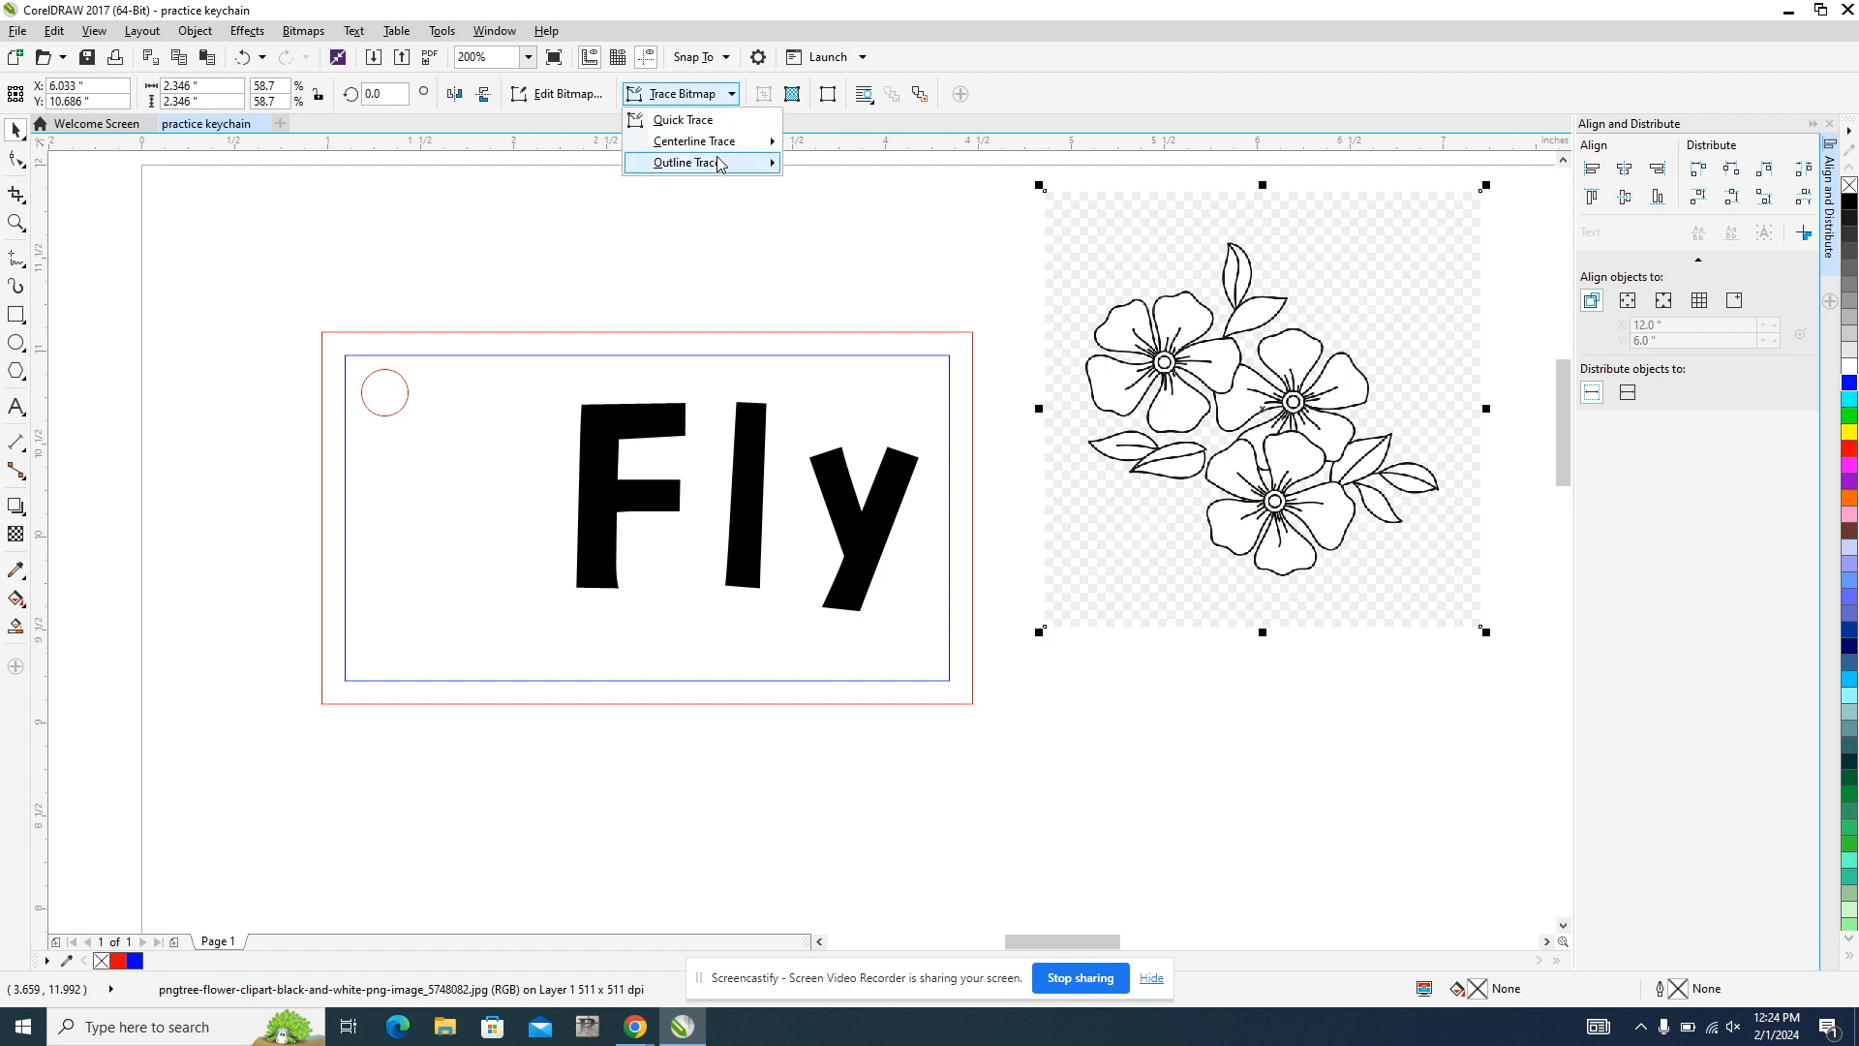
pyautogui.moveTo(720, 164)
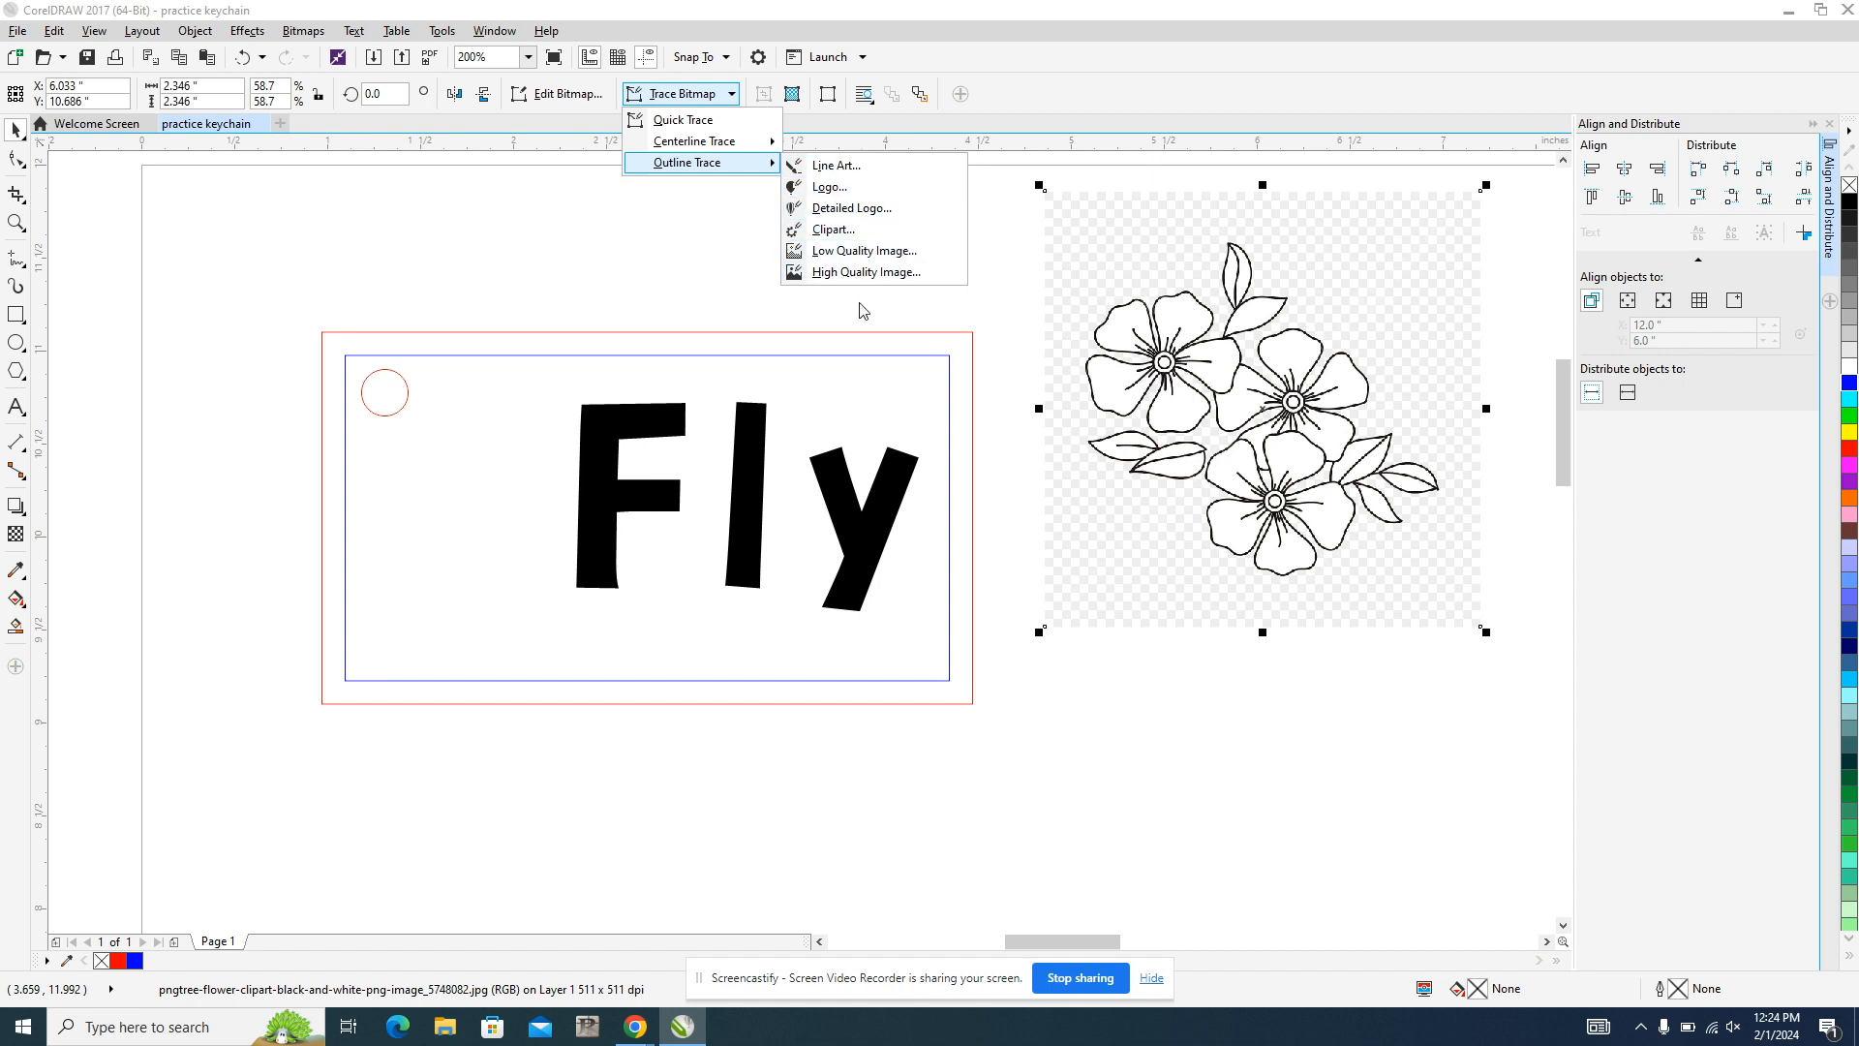
pyautogui.click(848, 170)
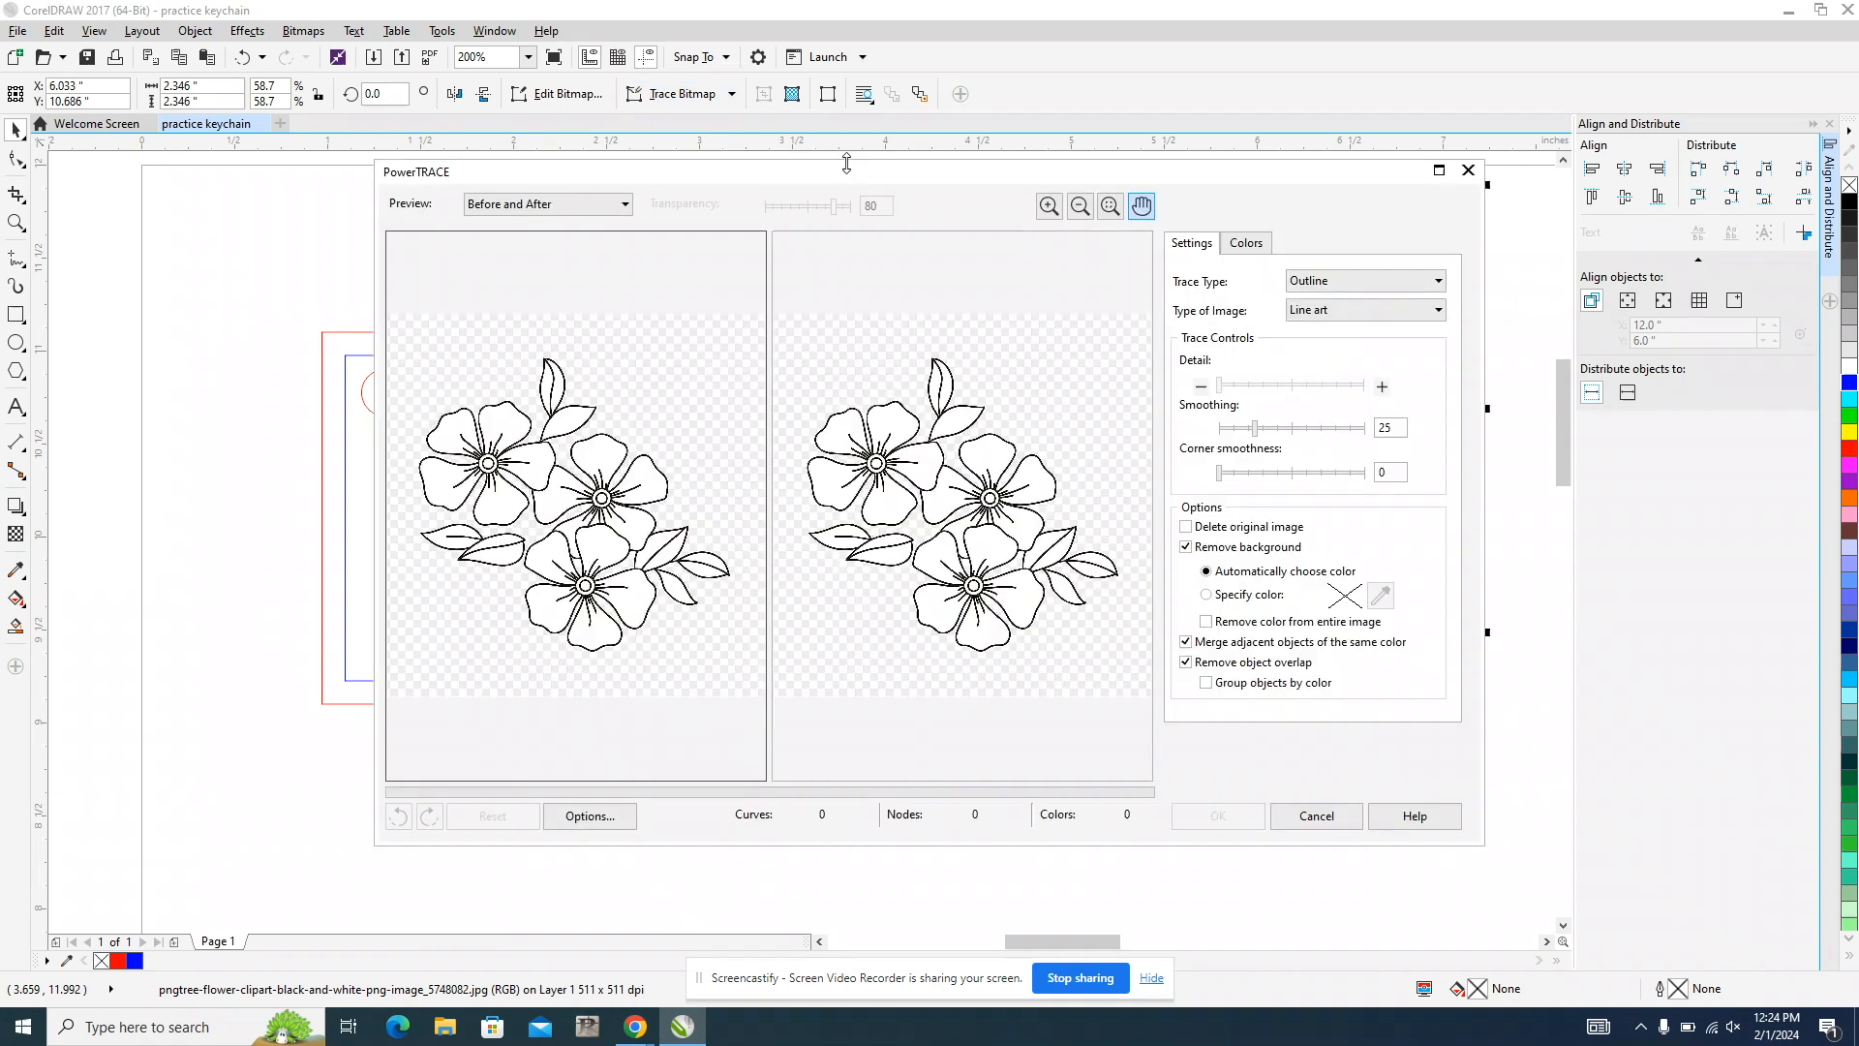
pyautogui.moveTo(1219, 385); pyautogui.dragTo(1261, 388)
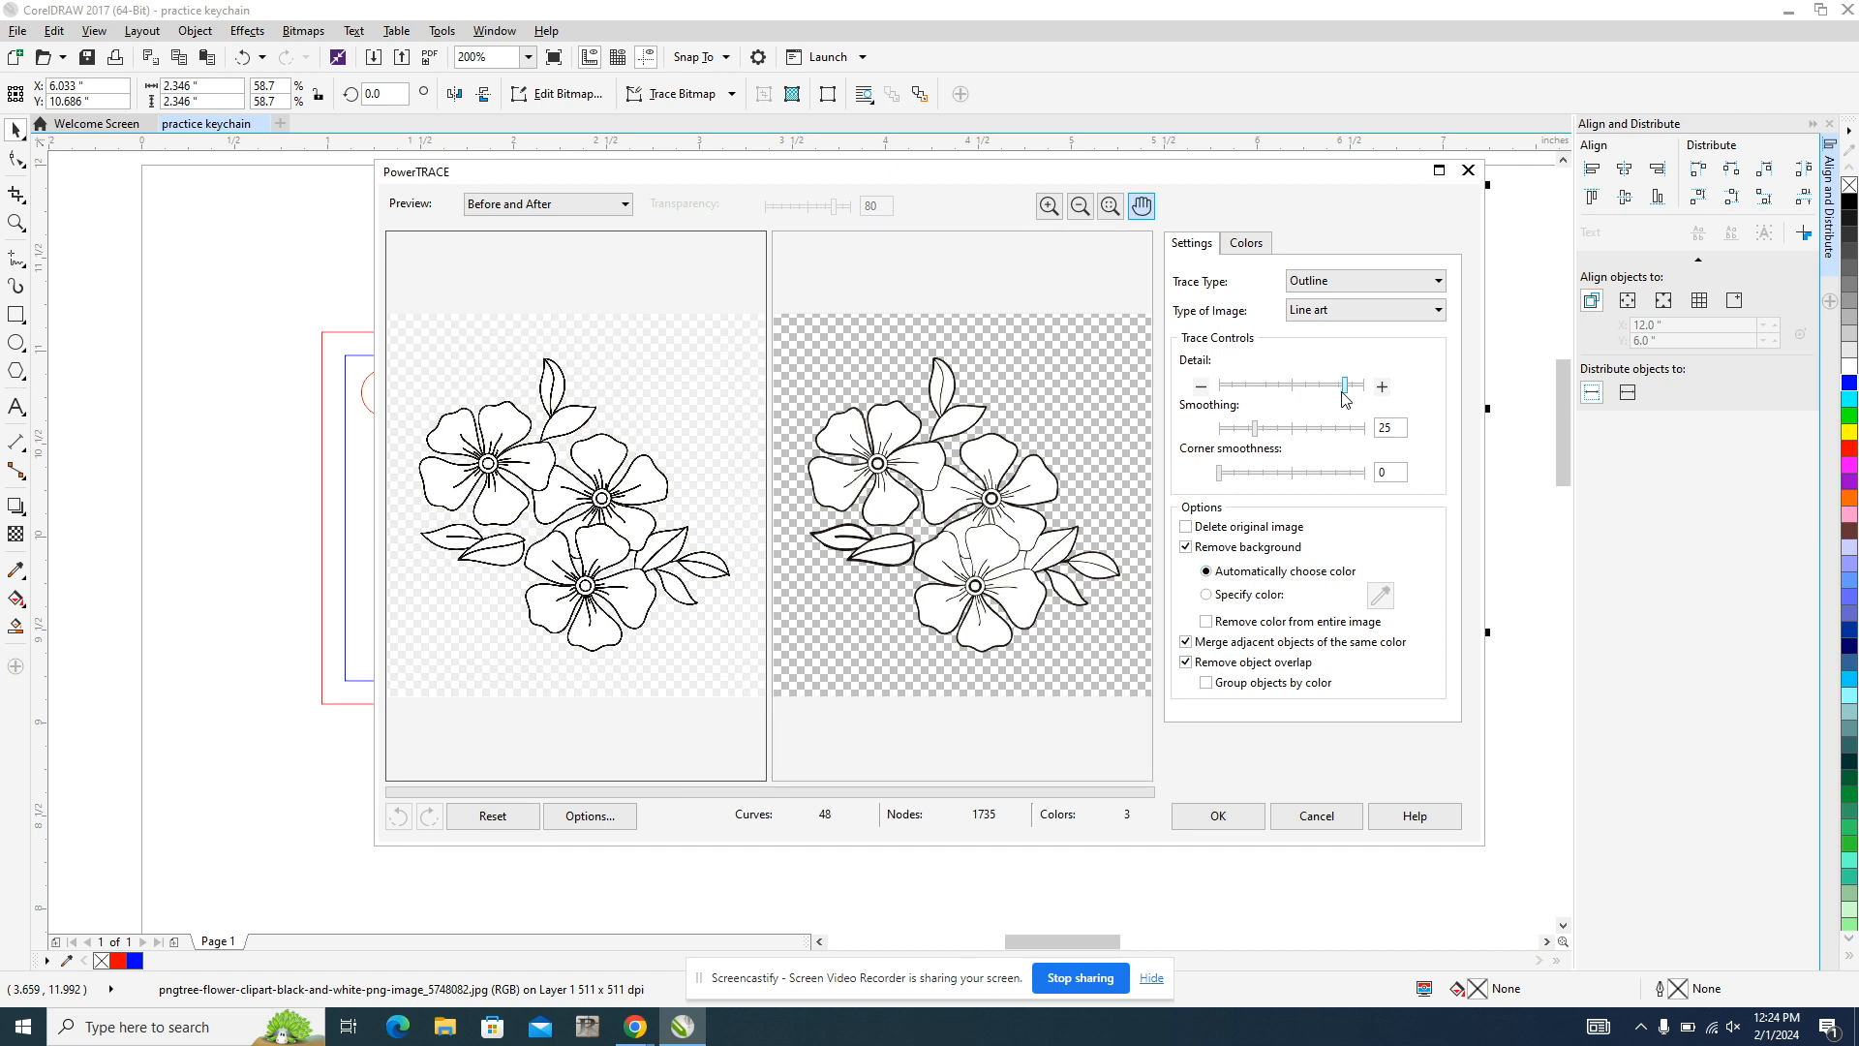
pyautogui.moveTo(1322, 389); pyautogui.dragTo(1256, 392)
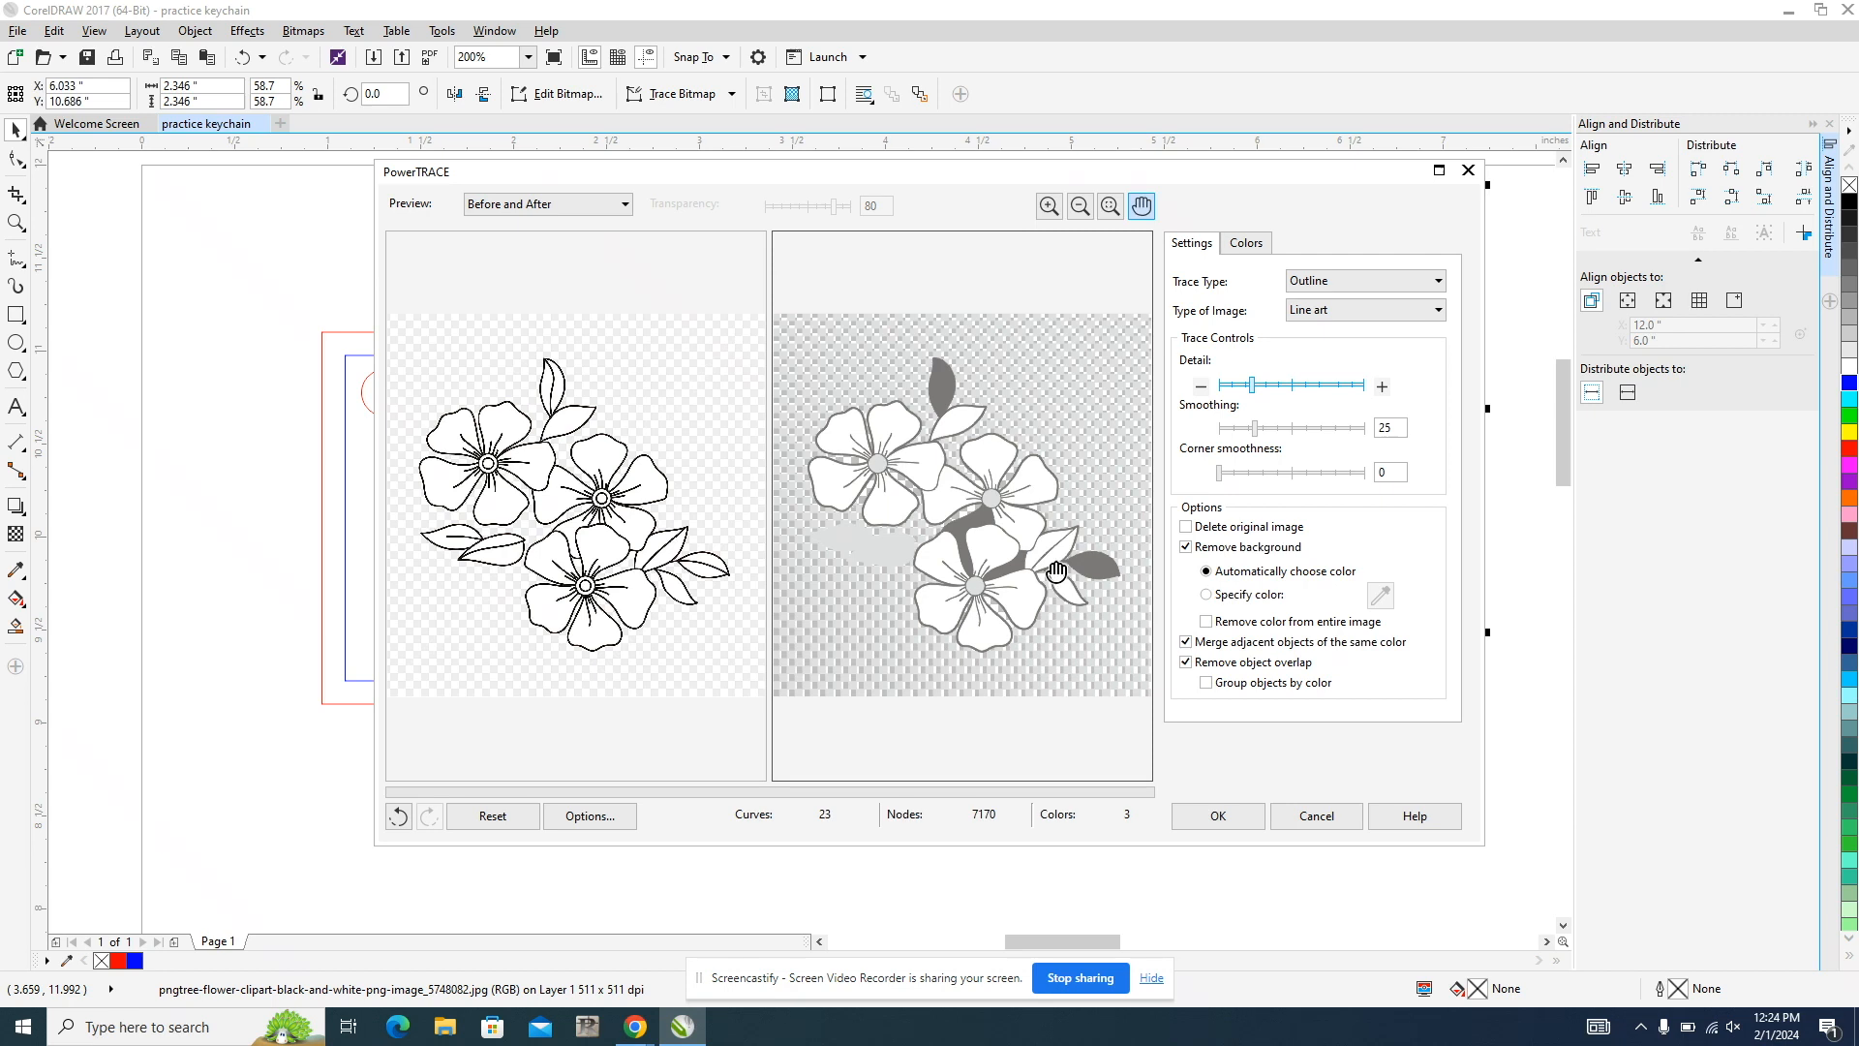
pyautogui.click(1344, 387)
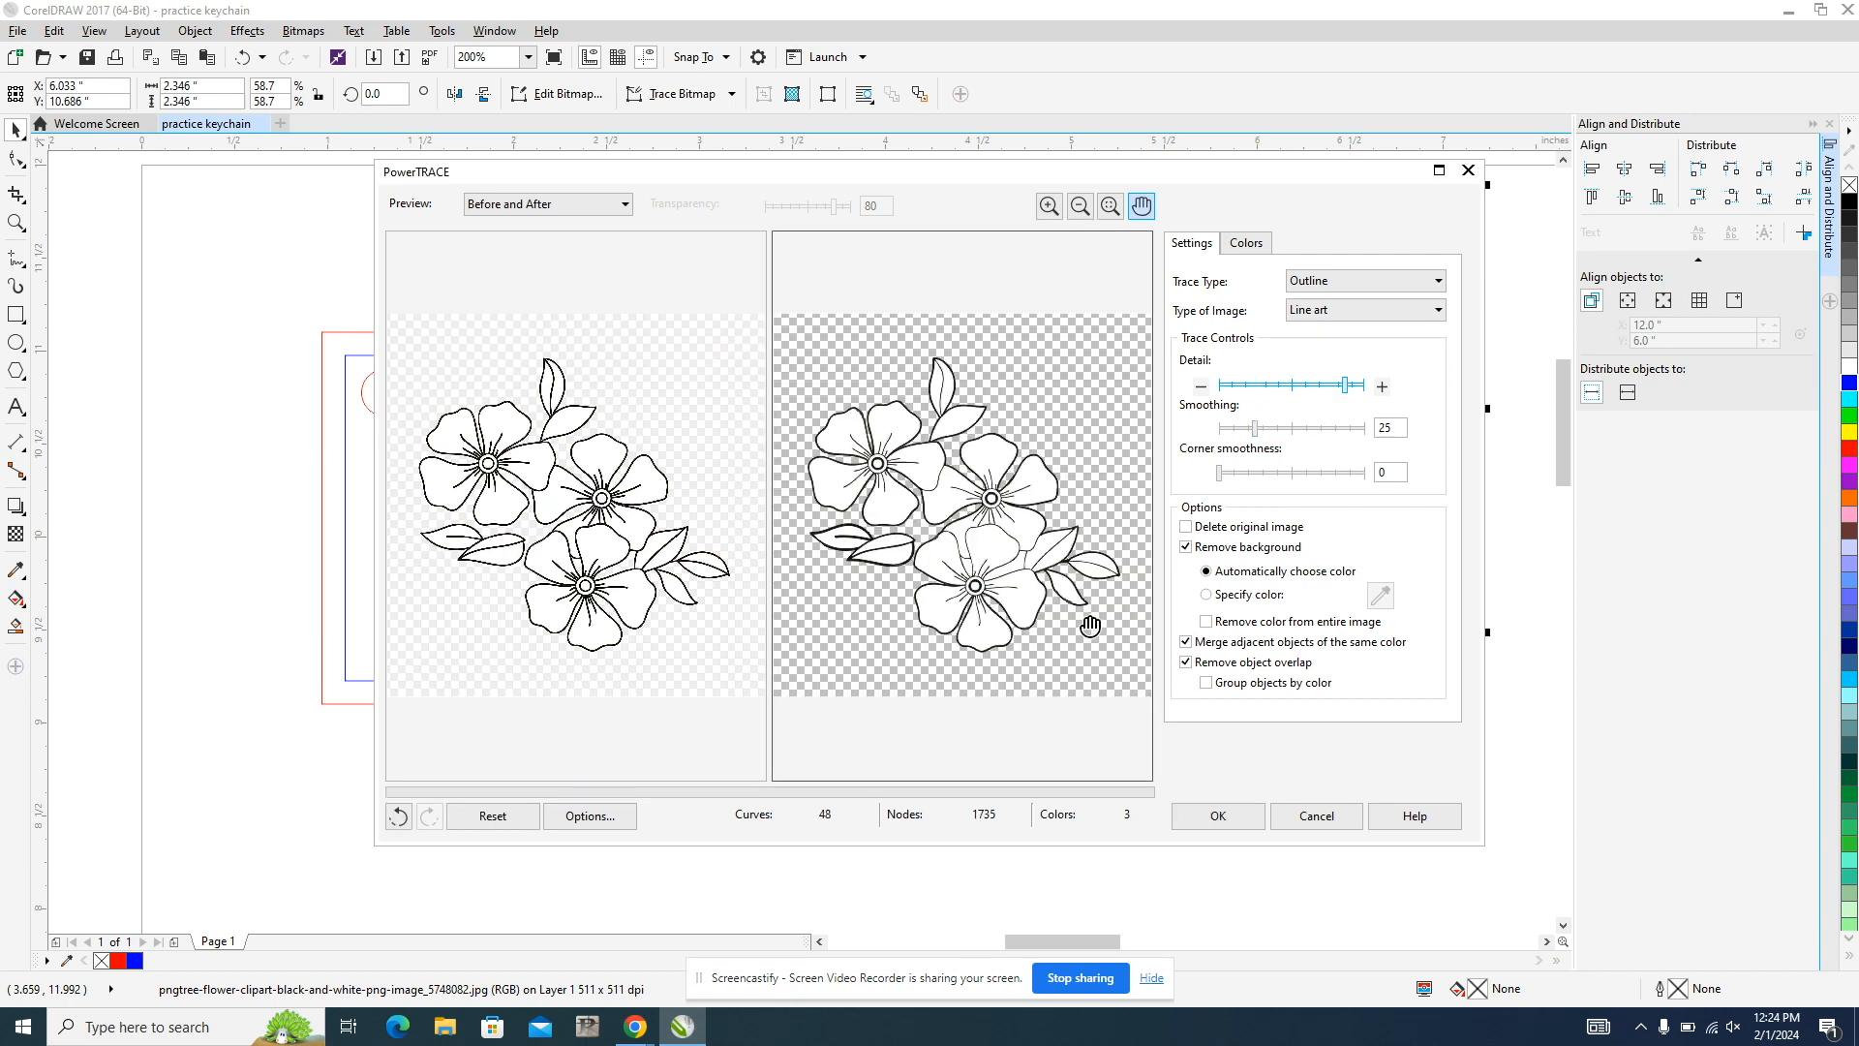
pyautogui.click(1216, 624)
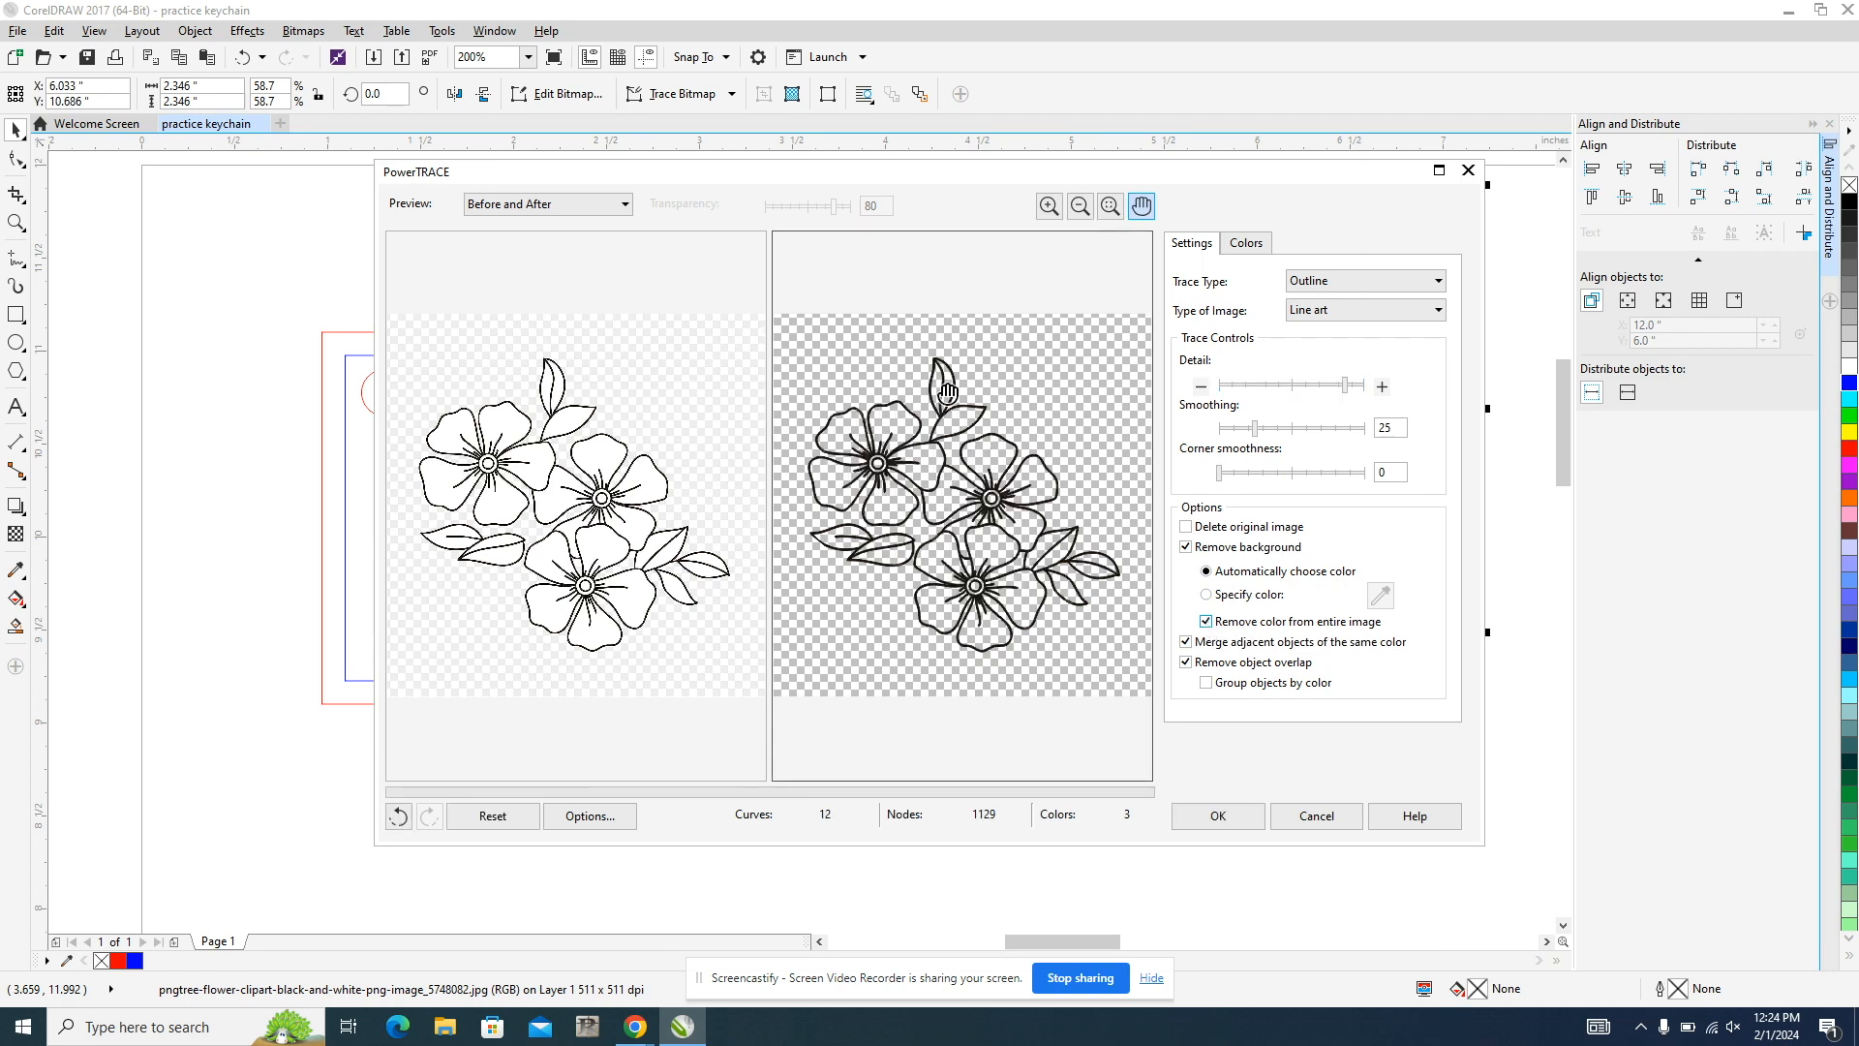
pyautogui.click(1217, 816)
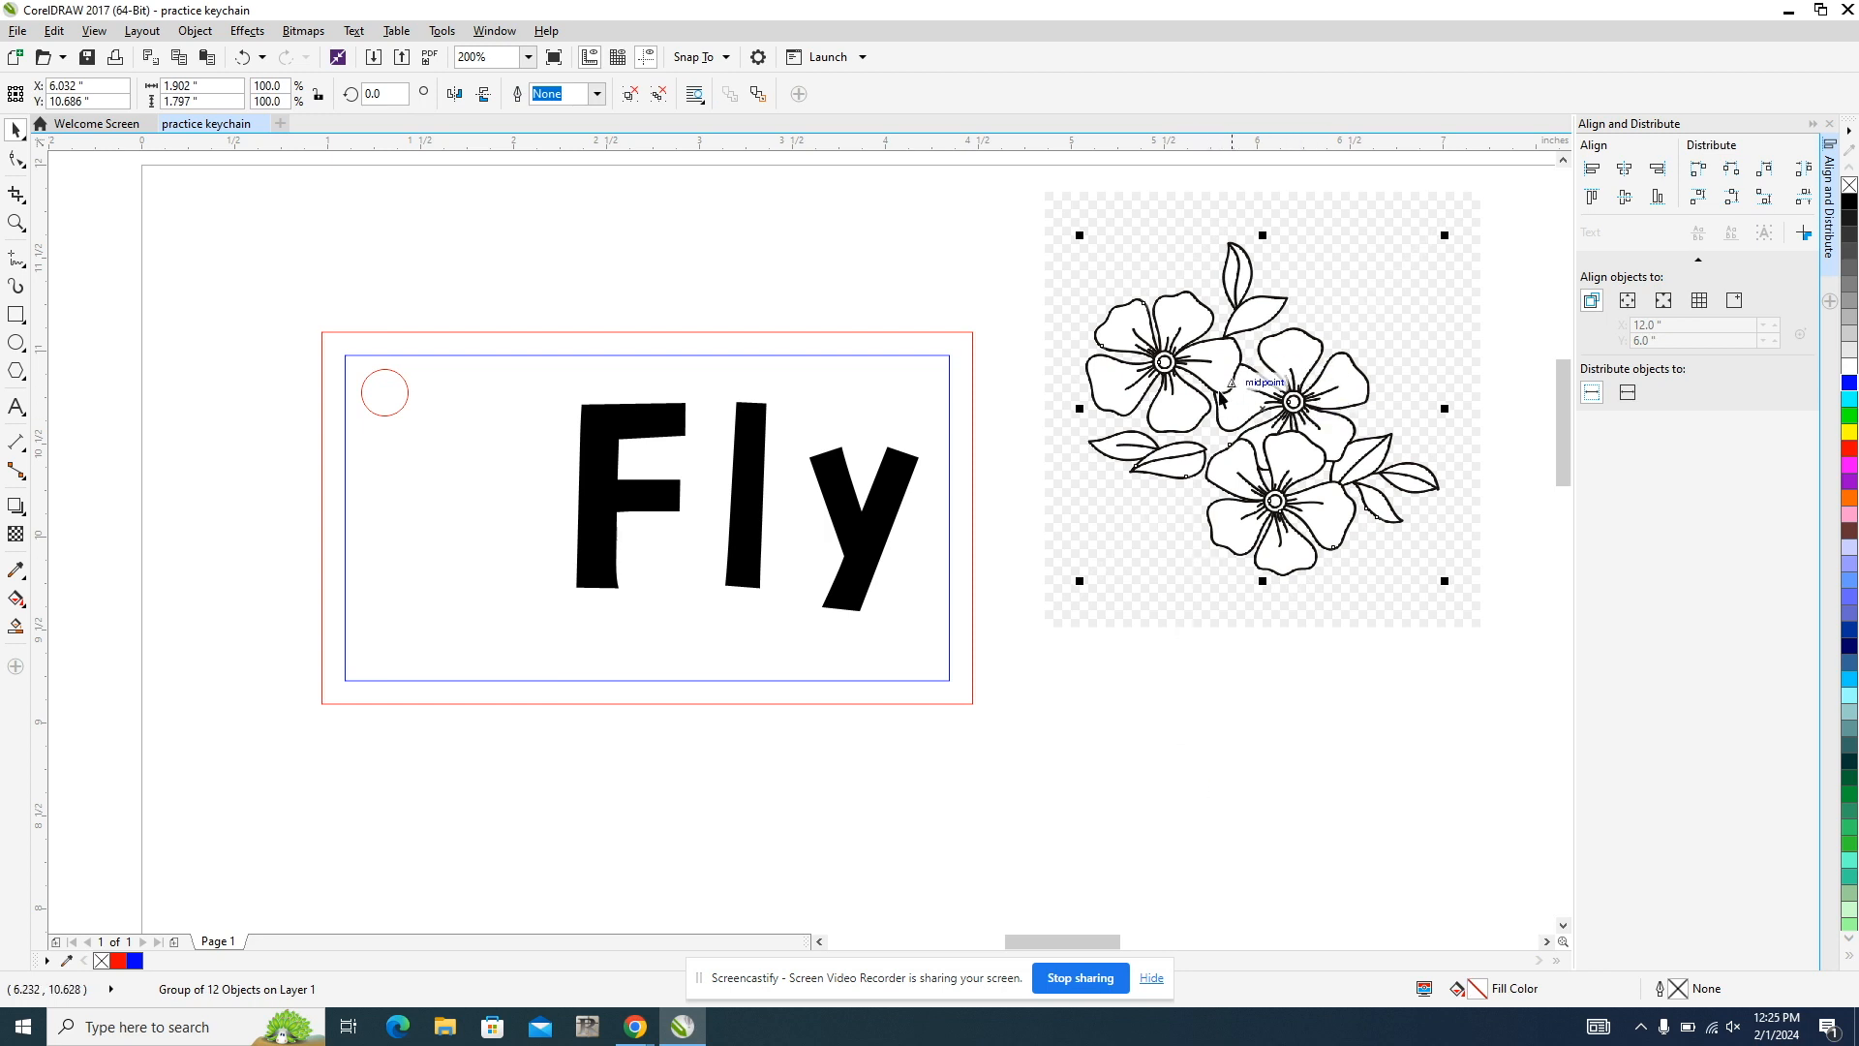
# Step: Move the traced flower group below the original flower bitmap and delete the bitmap
pyautogui.moveTo(1286, 407); pyautogui.dragTo(1196, 770)
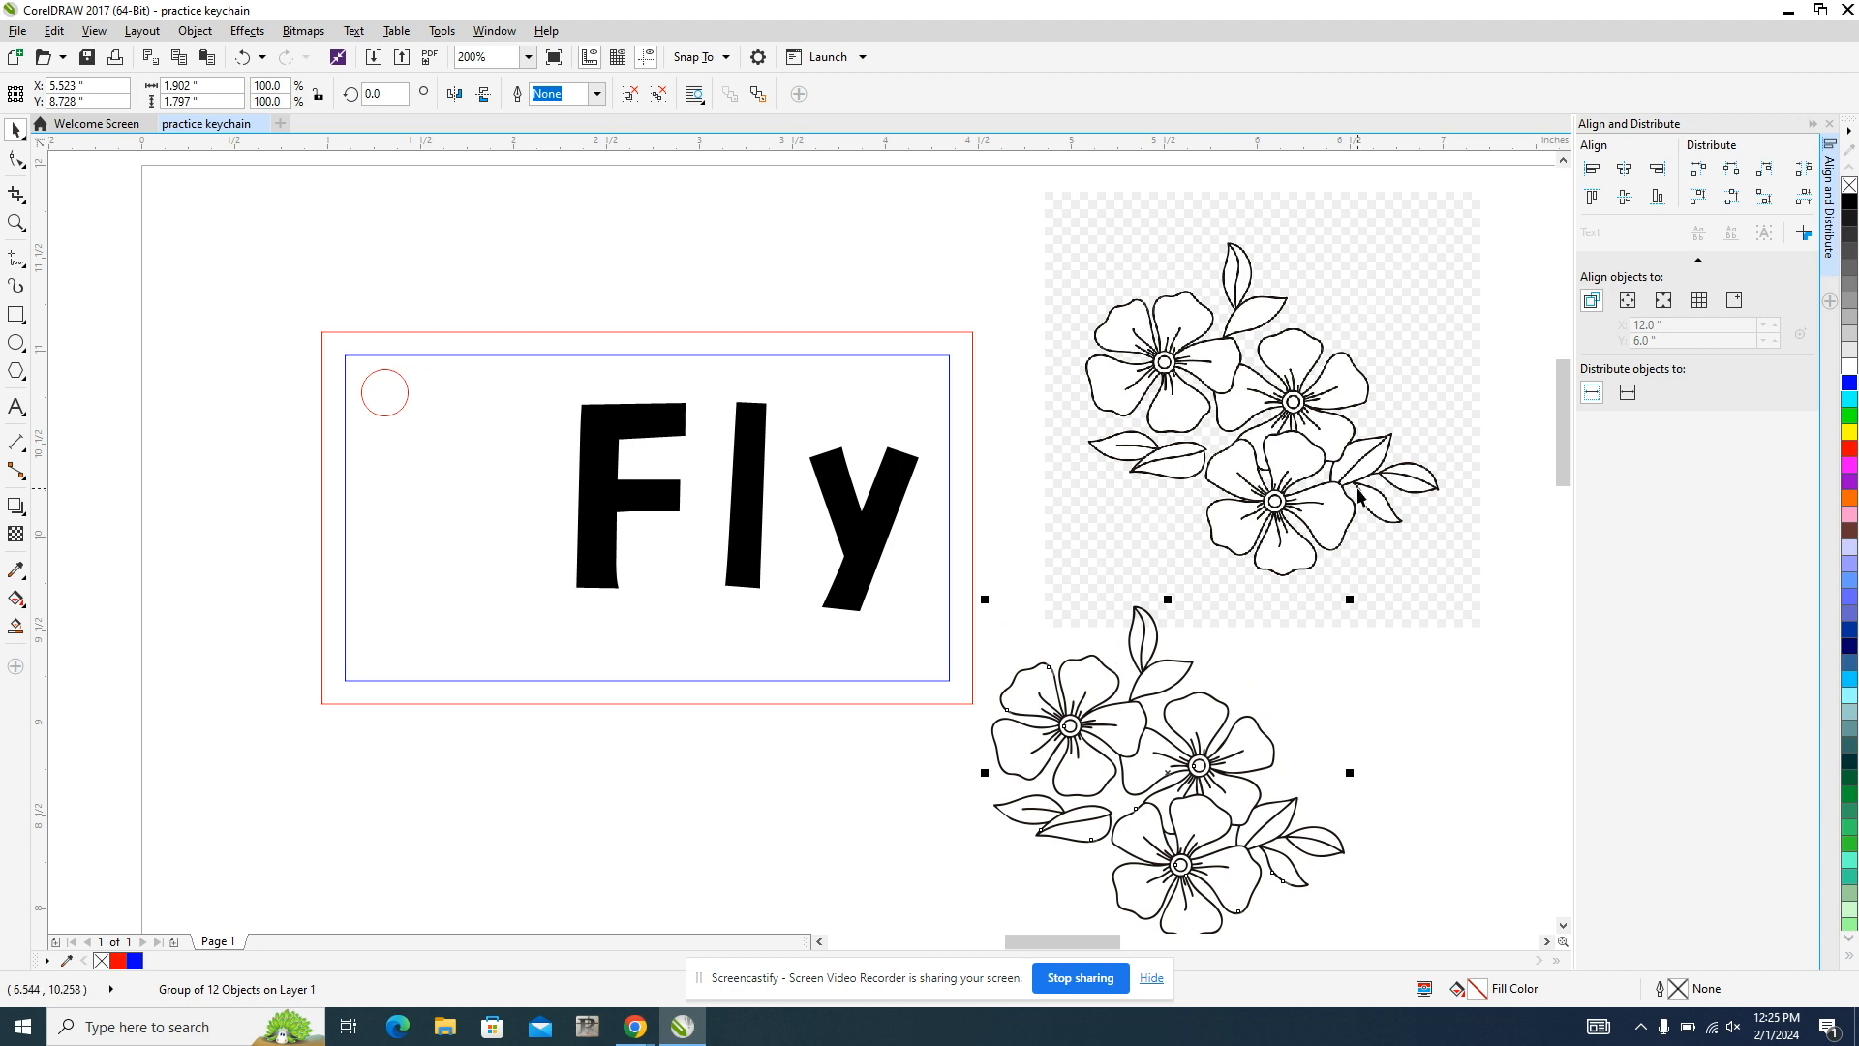
pyautogui.click(1284, 486)
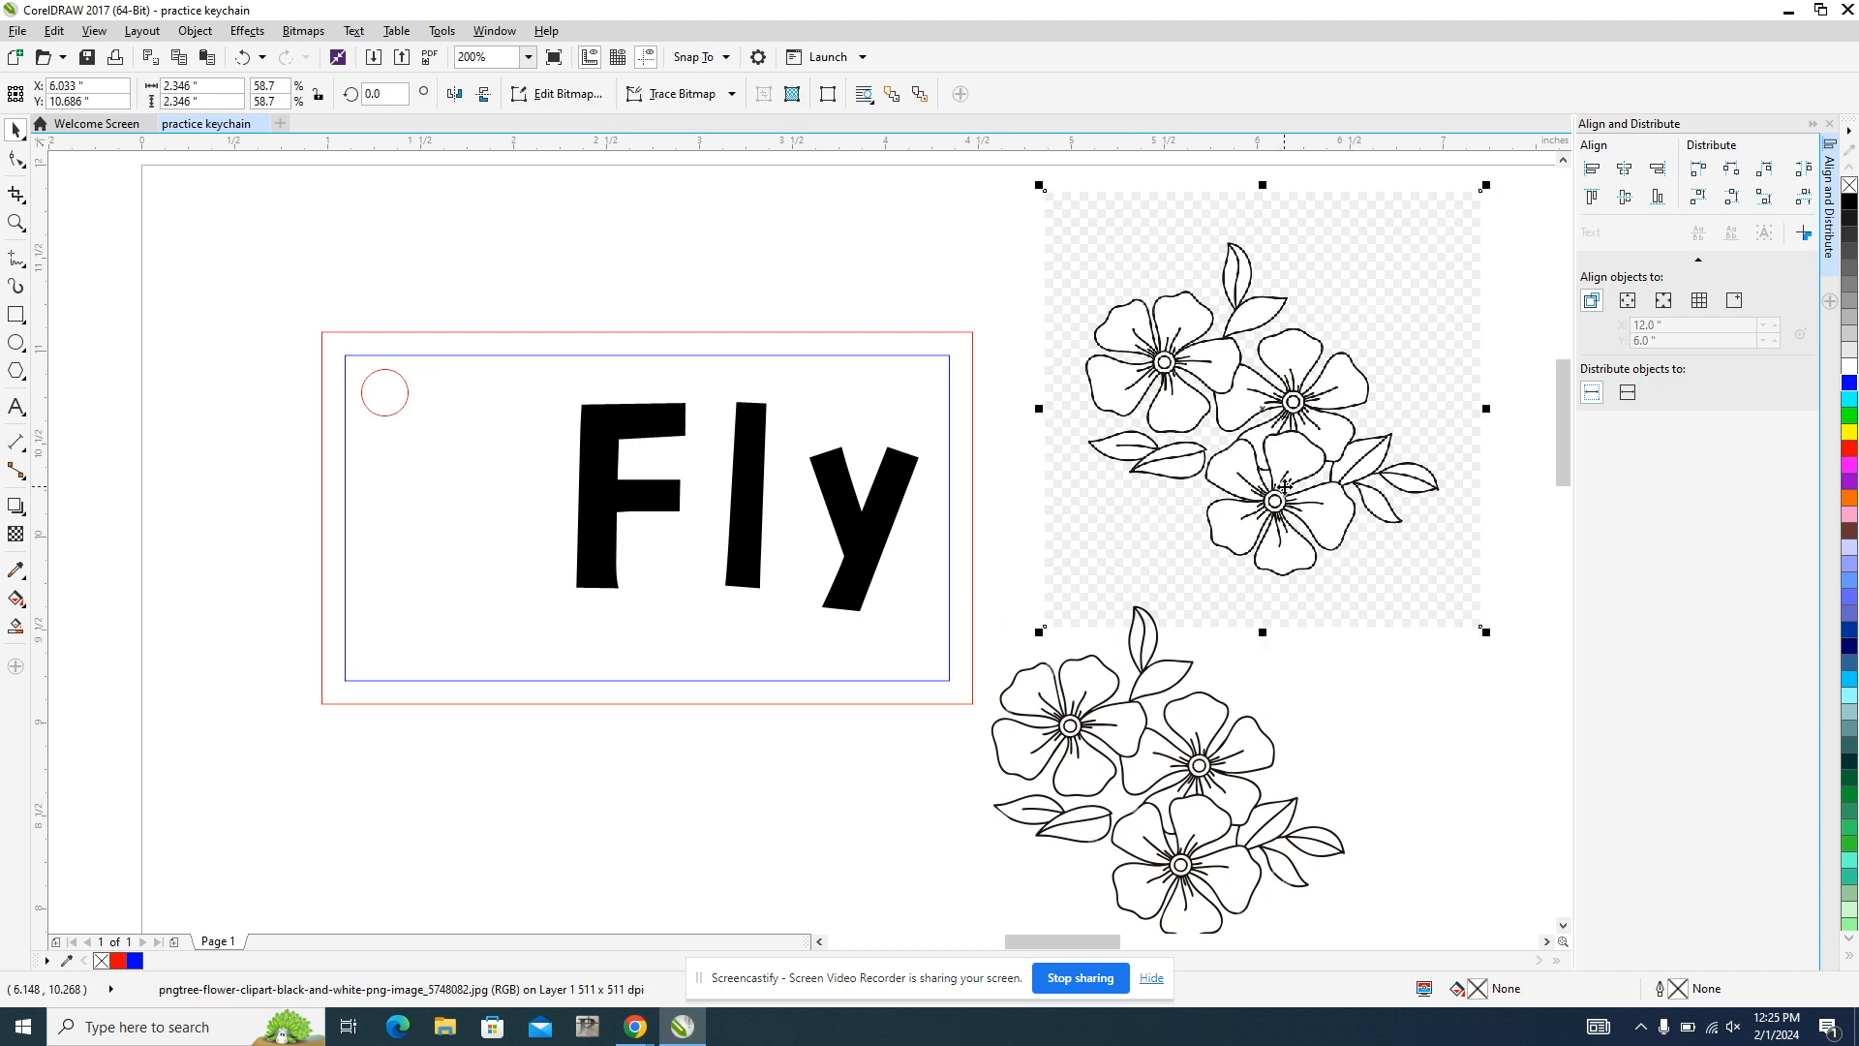
pyautogui.press('Delete')
# Step: Move the traced flower inside the blue rectangle beside the Fly text and shrink it proportionally to about 1.36 by 1.28 inches
pyautogui.moveTo(1197, 729); pyautogui.dragTo(789, 602)
pyautogui.click(1074, 726)
pyautogui.moveTo(1074, 726); pyautogui.dragTo(417, 494)
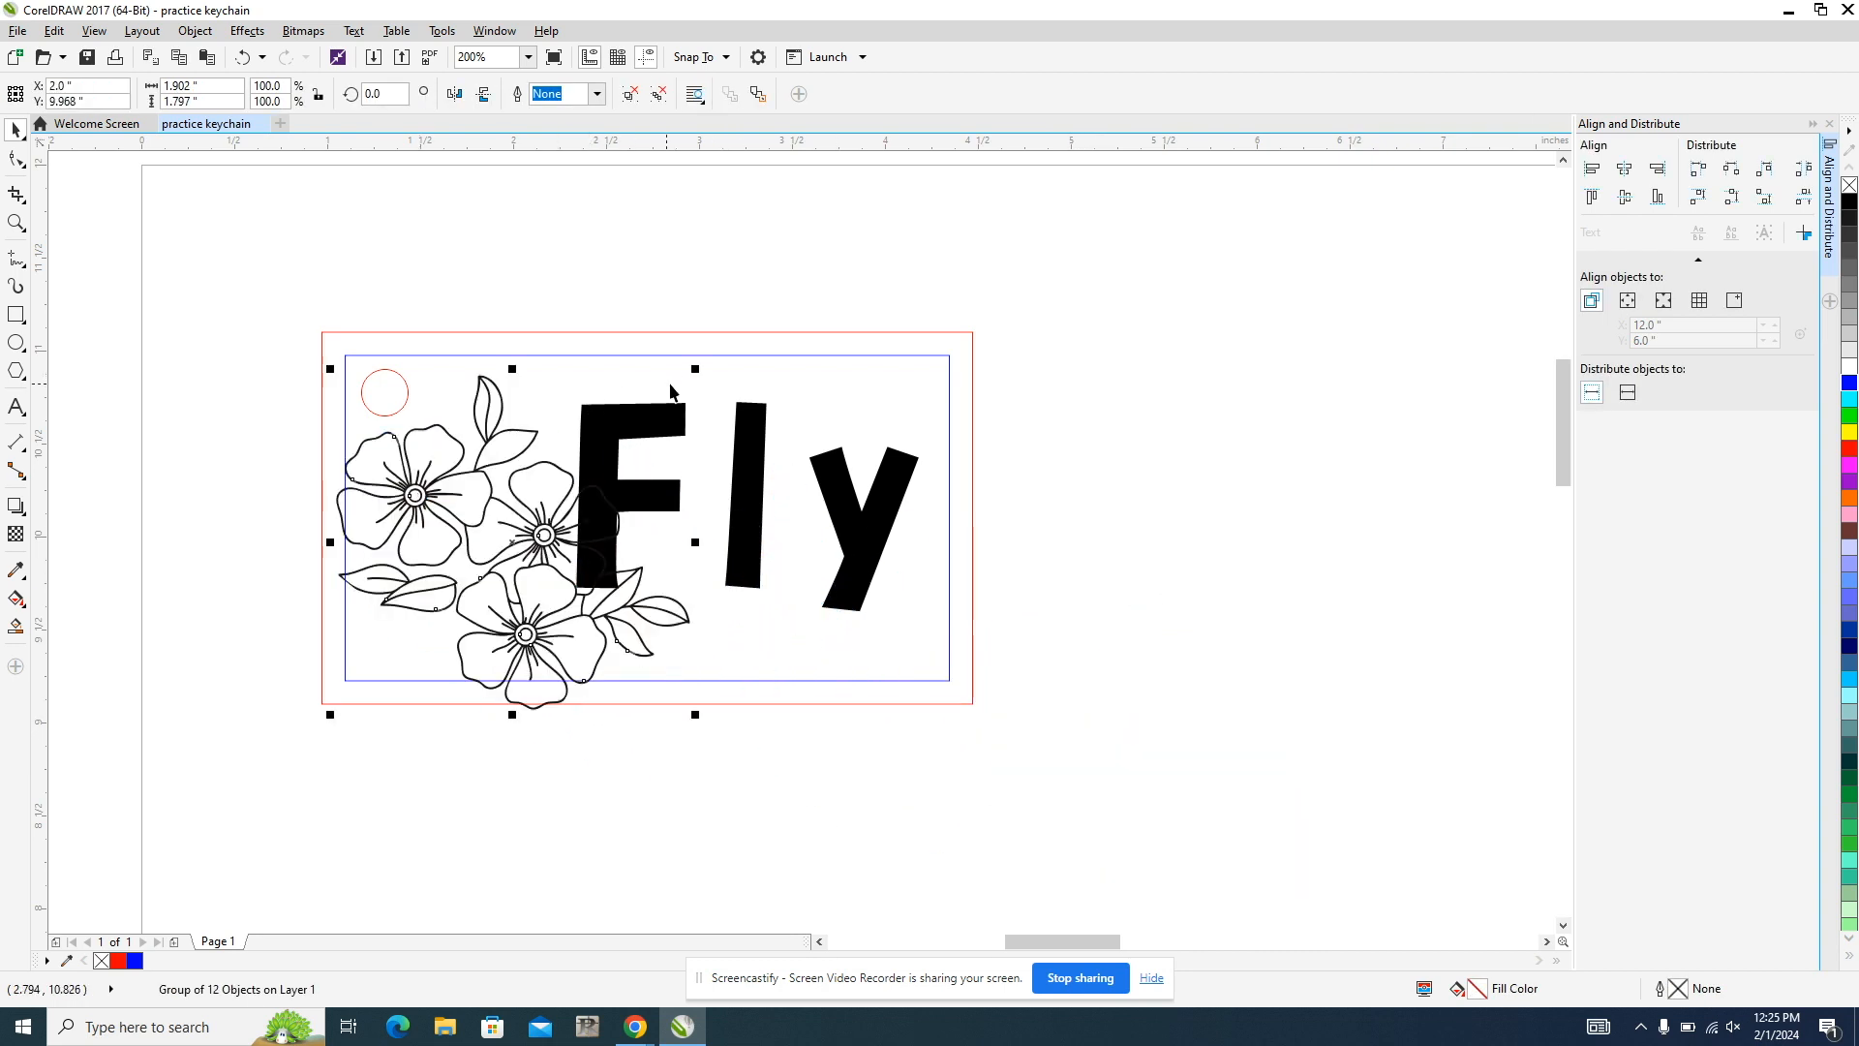
pyautogui.moveTo(695, 369); pyautogui.dragTo(596, 462)
pyautogui.click(485, 564)
pyautogui.click(481, 569)
pyautogui.moveTo(481, 569); pyautogui.dragTo(500, 518)
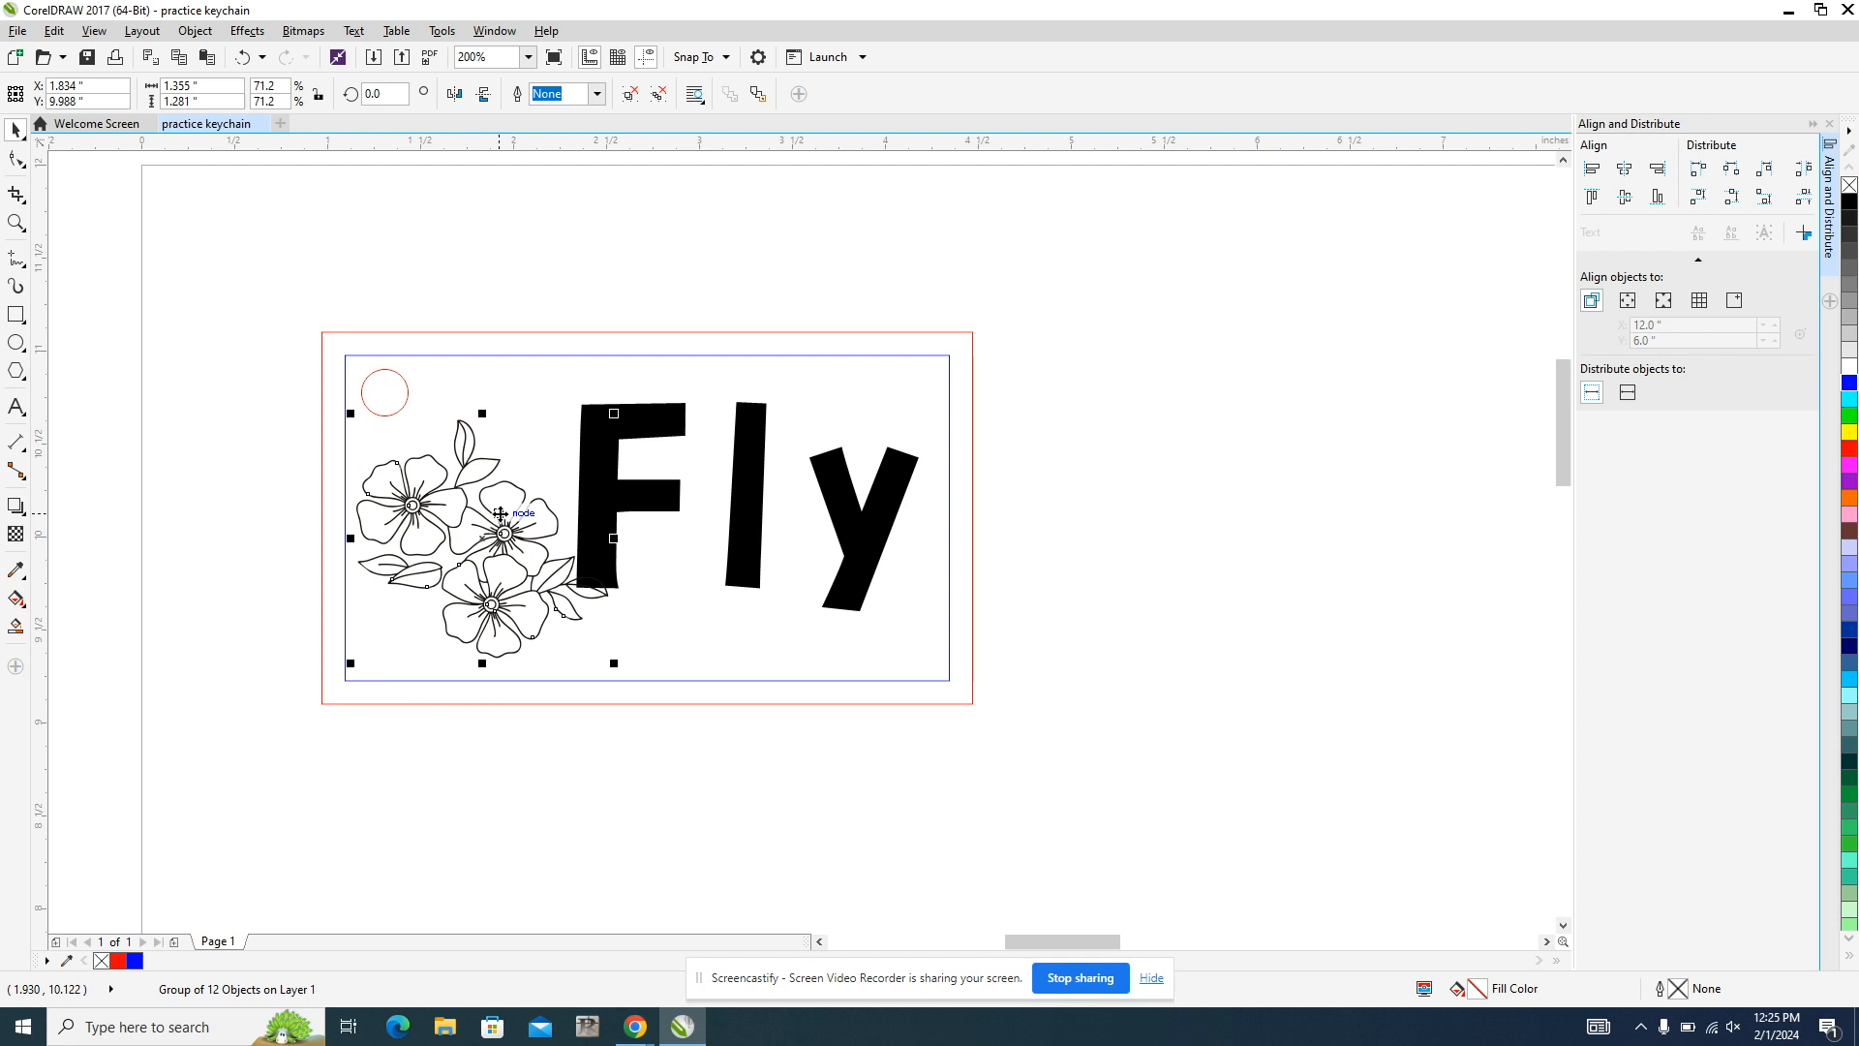
# Step: Rotate the traced flower about 16 degrees clockwise so it clears the letter F, and deselect it
pyautogui.click(501, 514)
pyautogui.moveTo(616, 410); pyautogui.dragTo(663, 453)
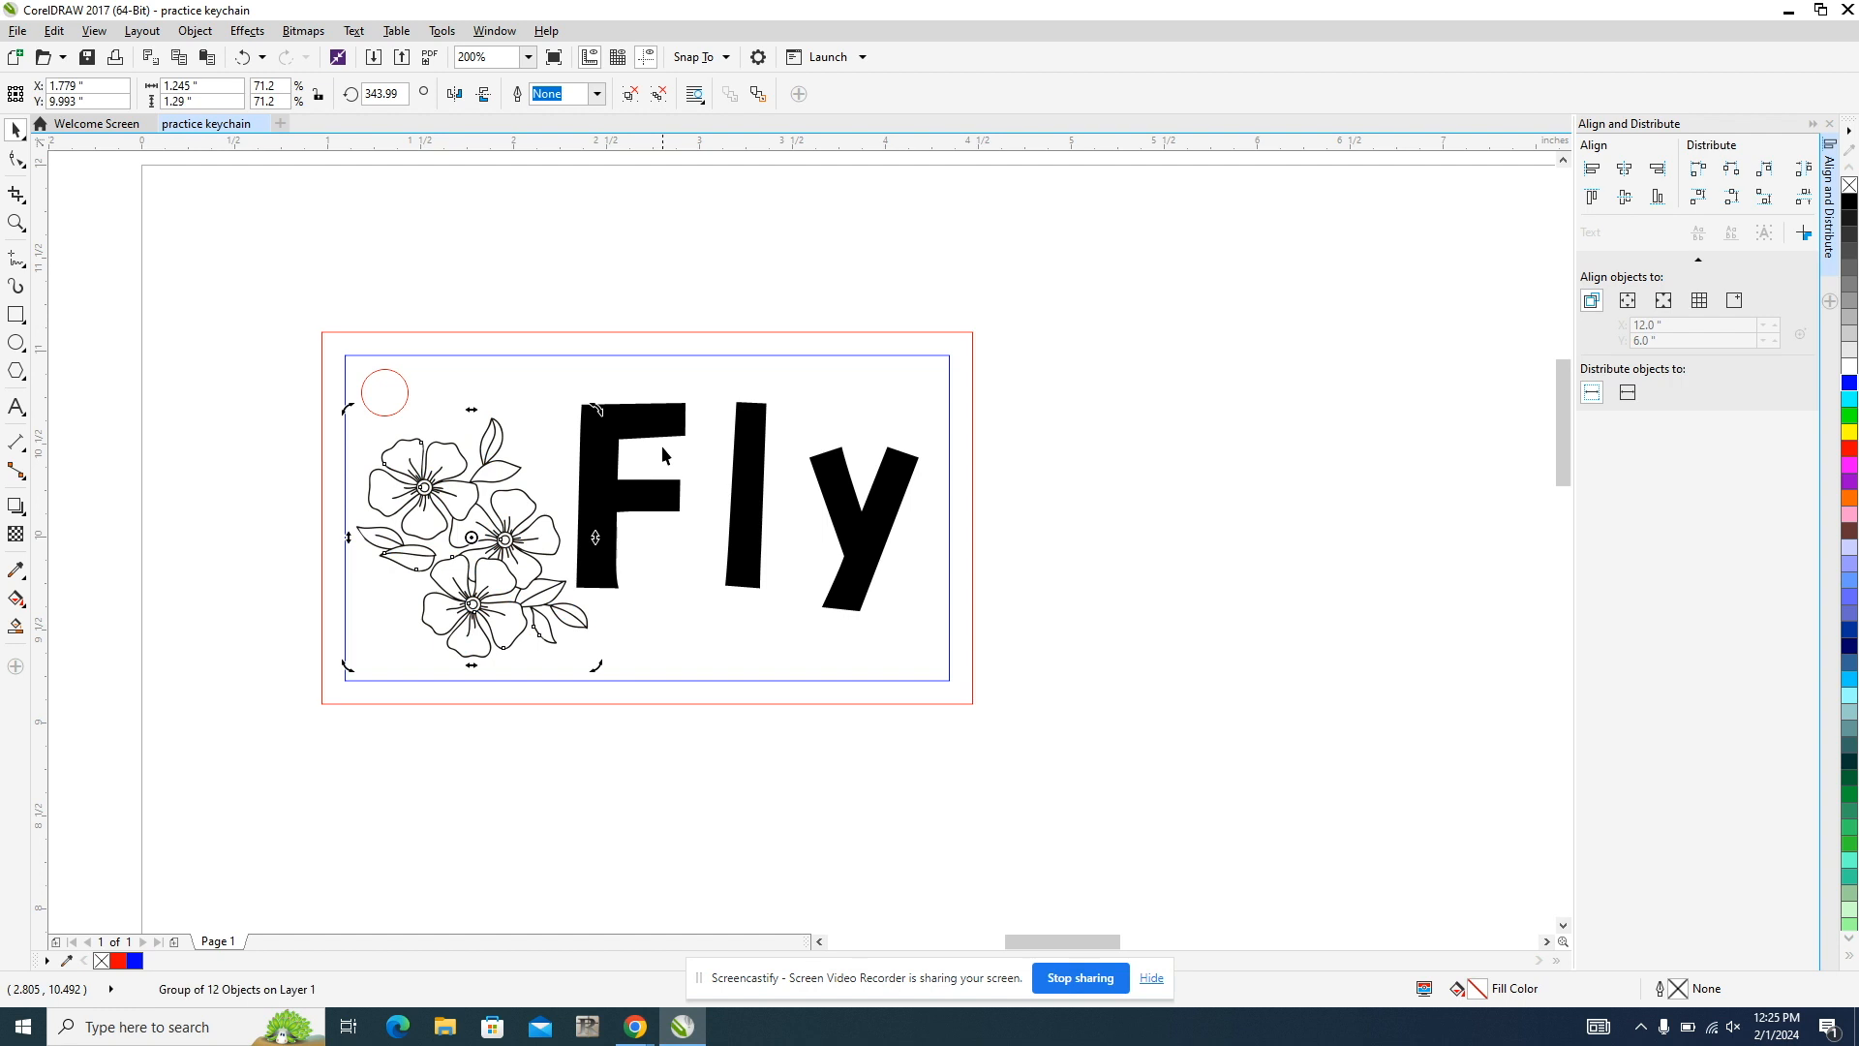
pyautogui.click(491, 465)
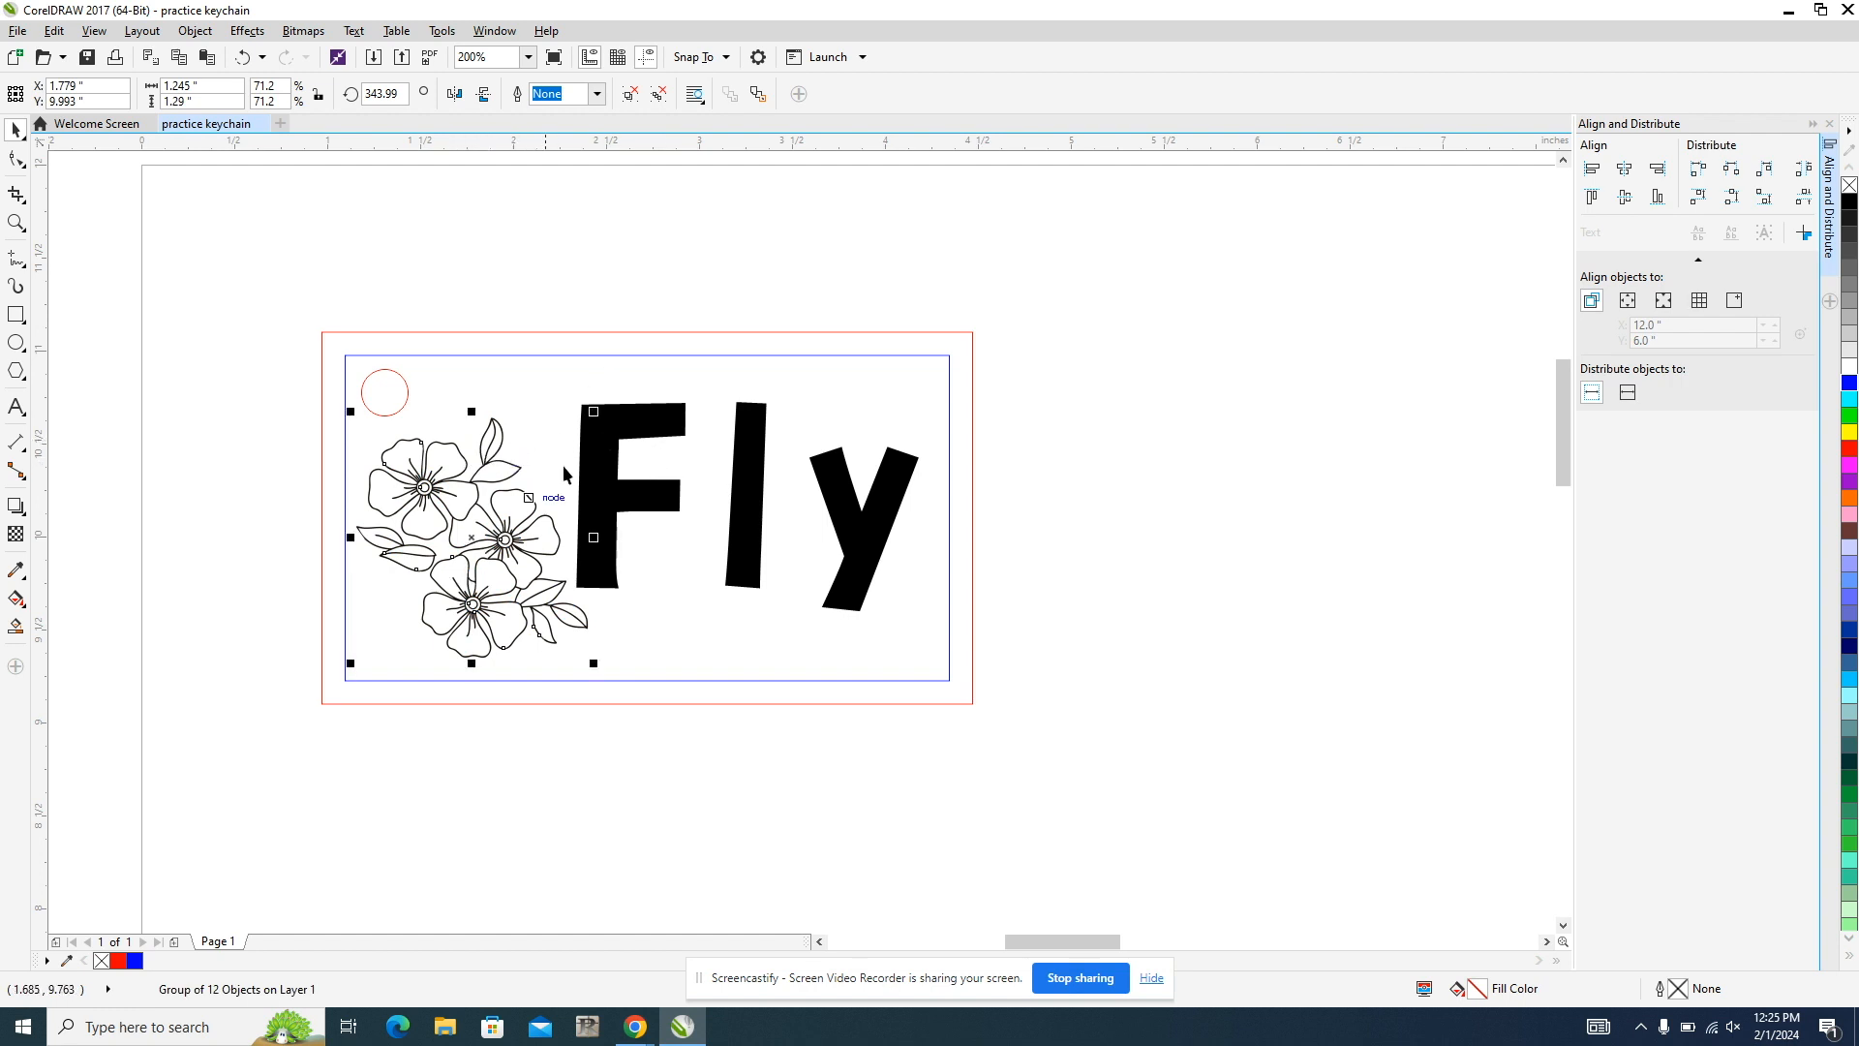
pyautogui.click(260, 513)
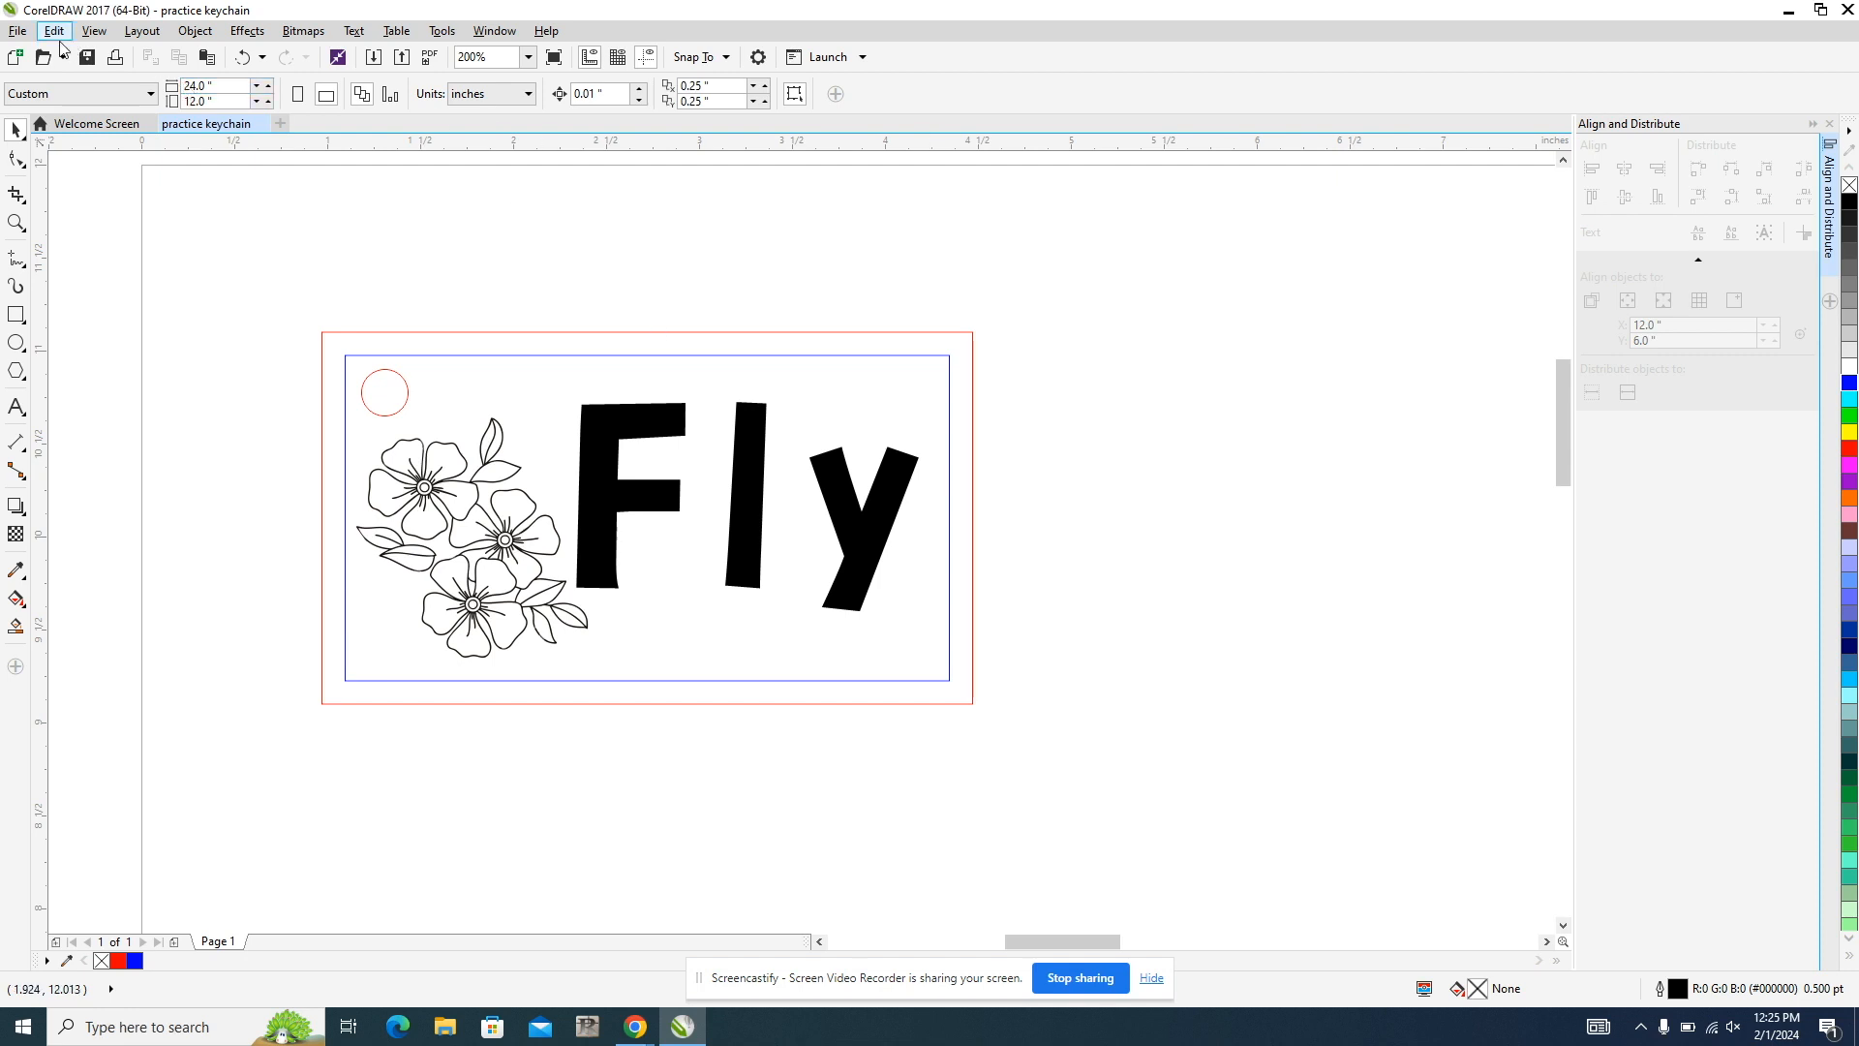
# Step: Save the drawing to the Desktop as a CDR file named practice keychain
pyautogui.click(17, 37)
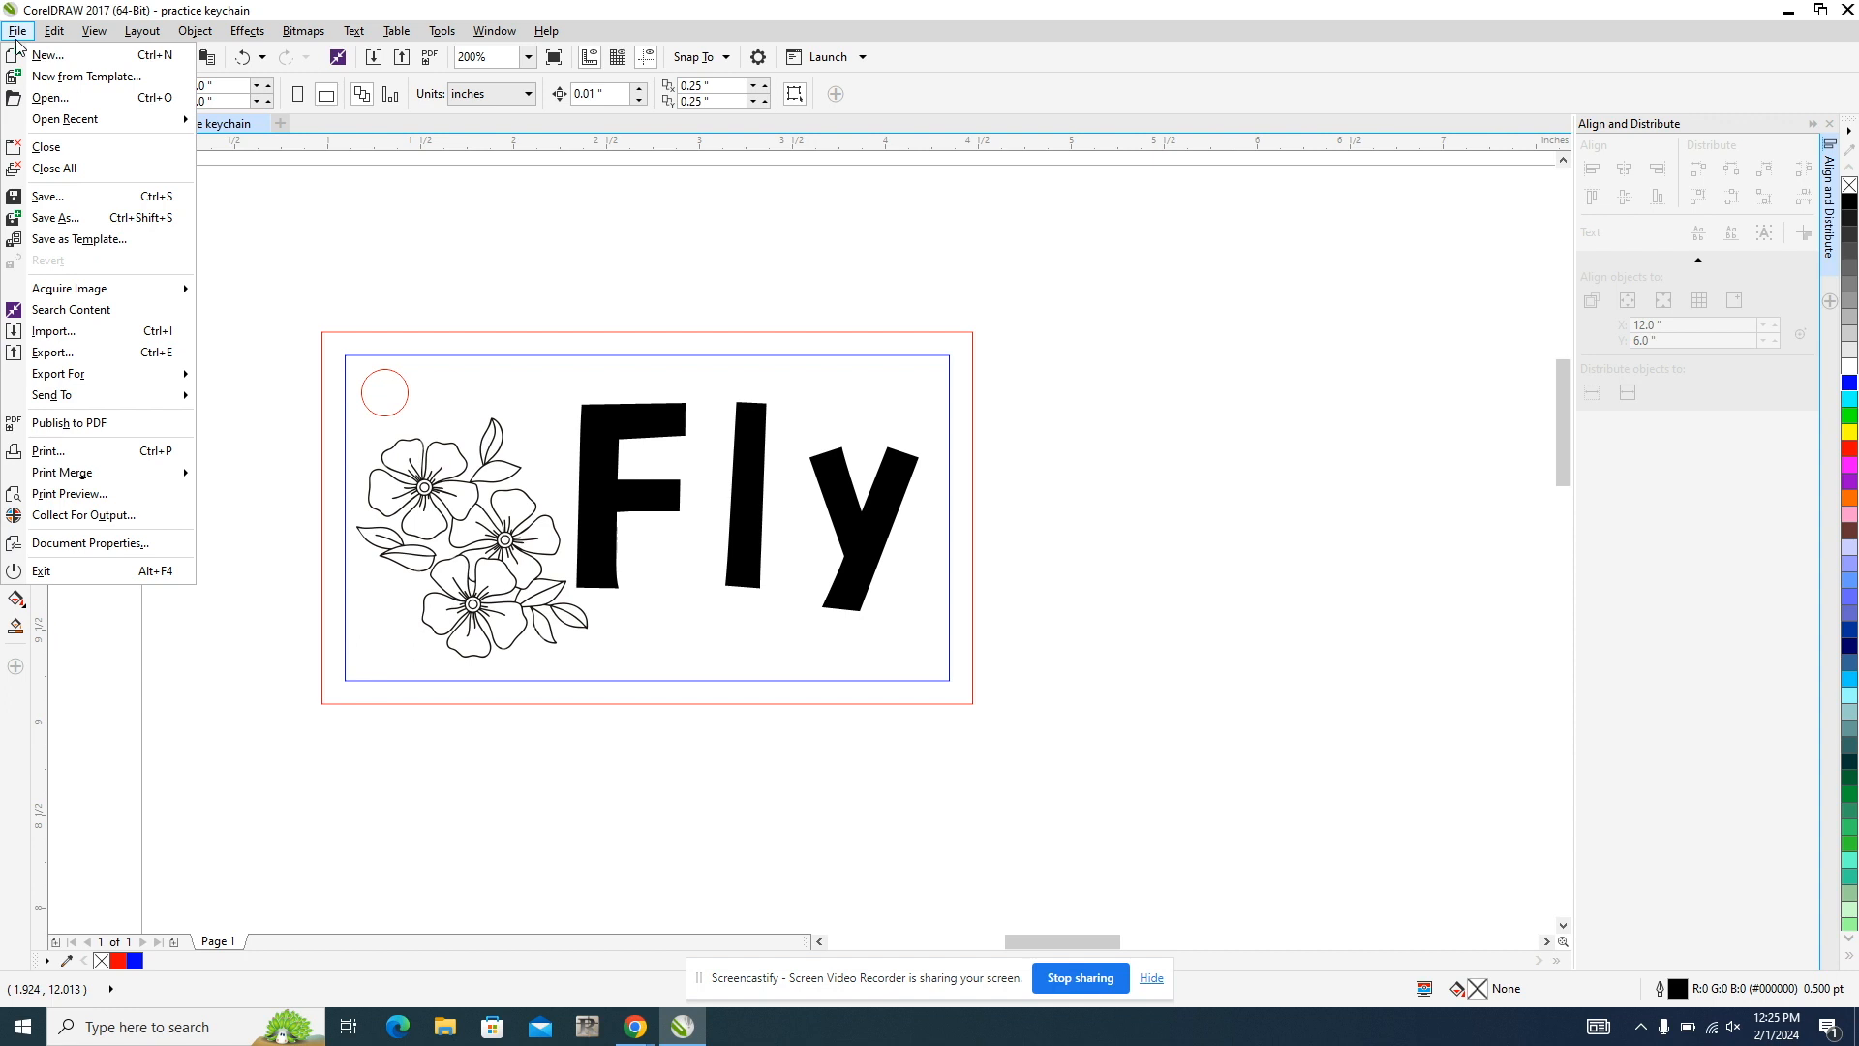
pyautogui.click(88, 219)
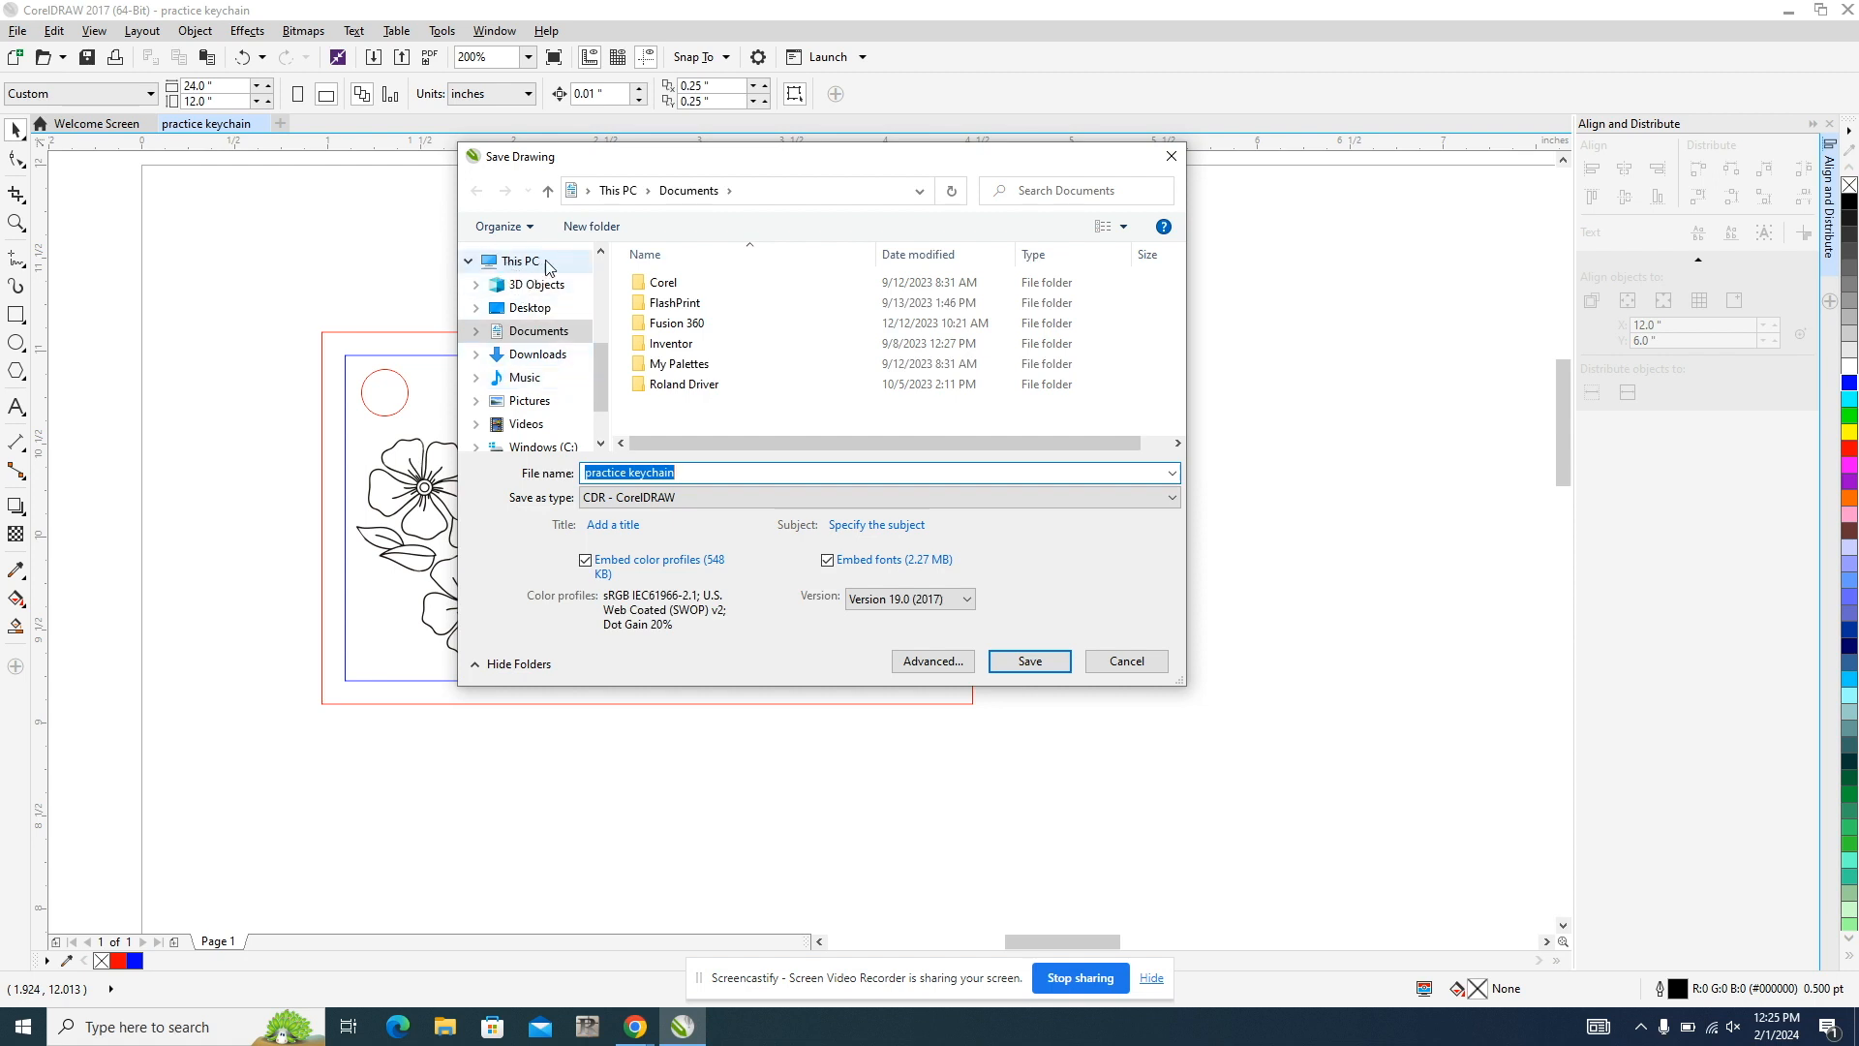
pyautogui.click(513, 263)
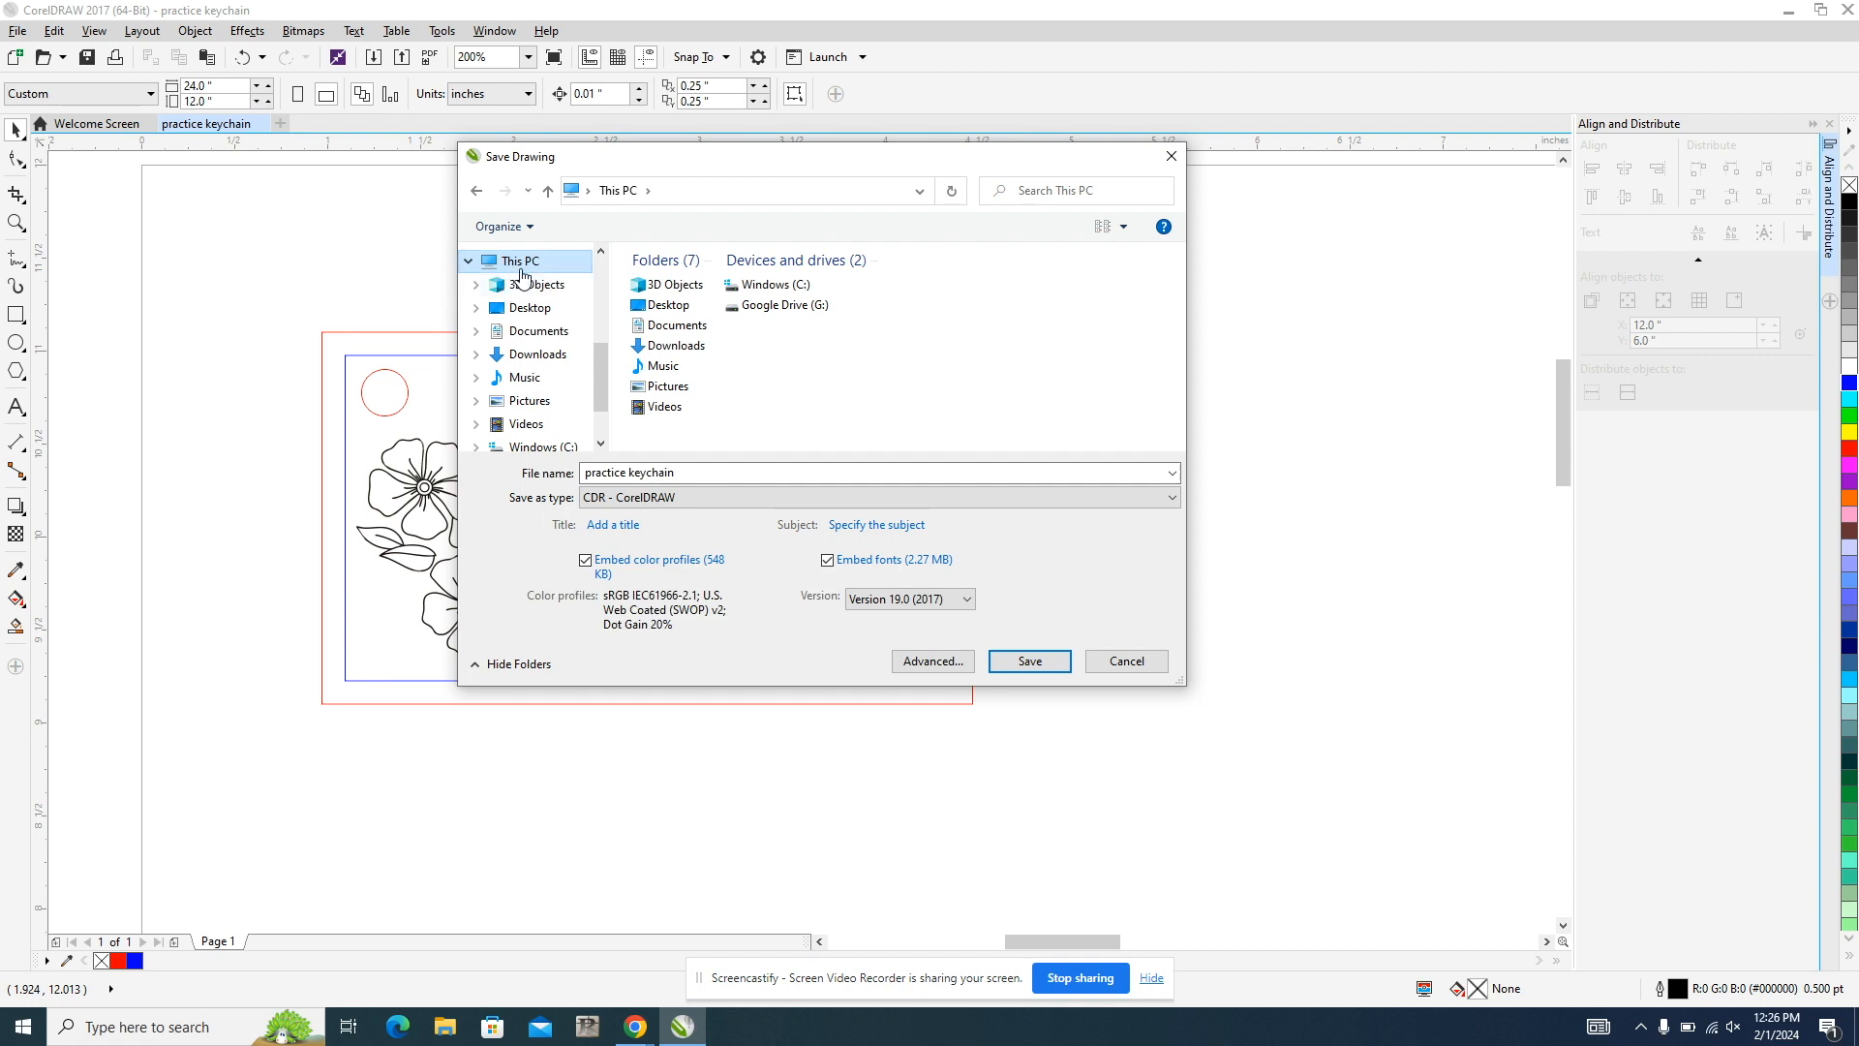
pyautogui.click(1120, 228)
pyautogui.click(1166, 137)
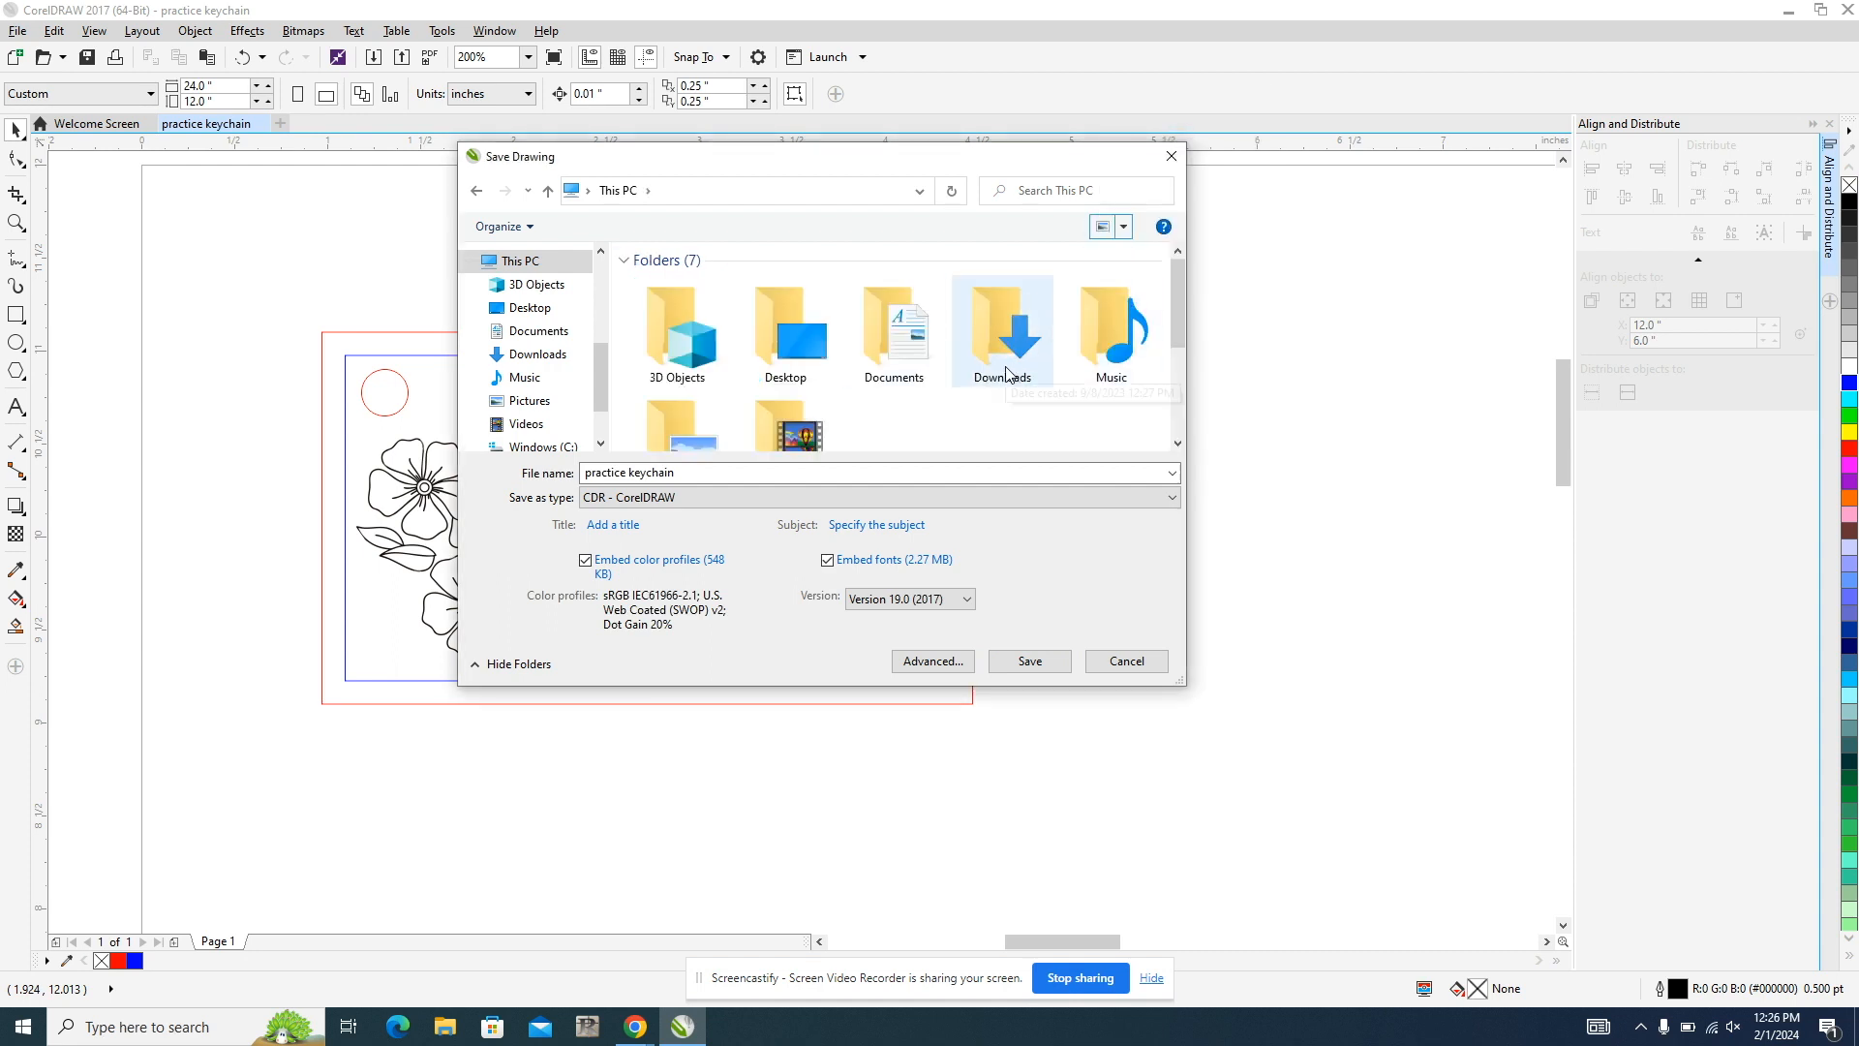
pyautogui.scroll(-2, 1007, 372)
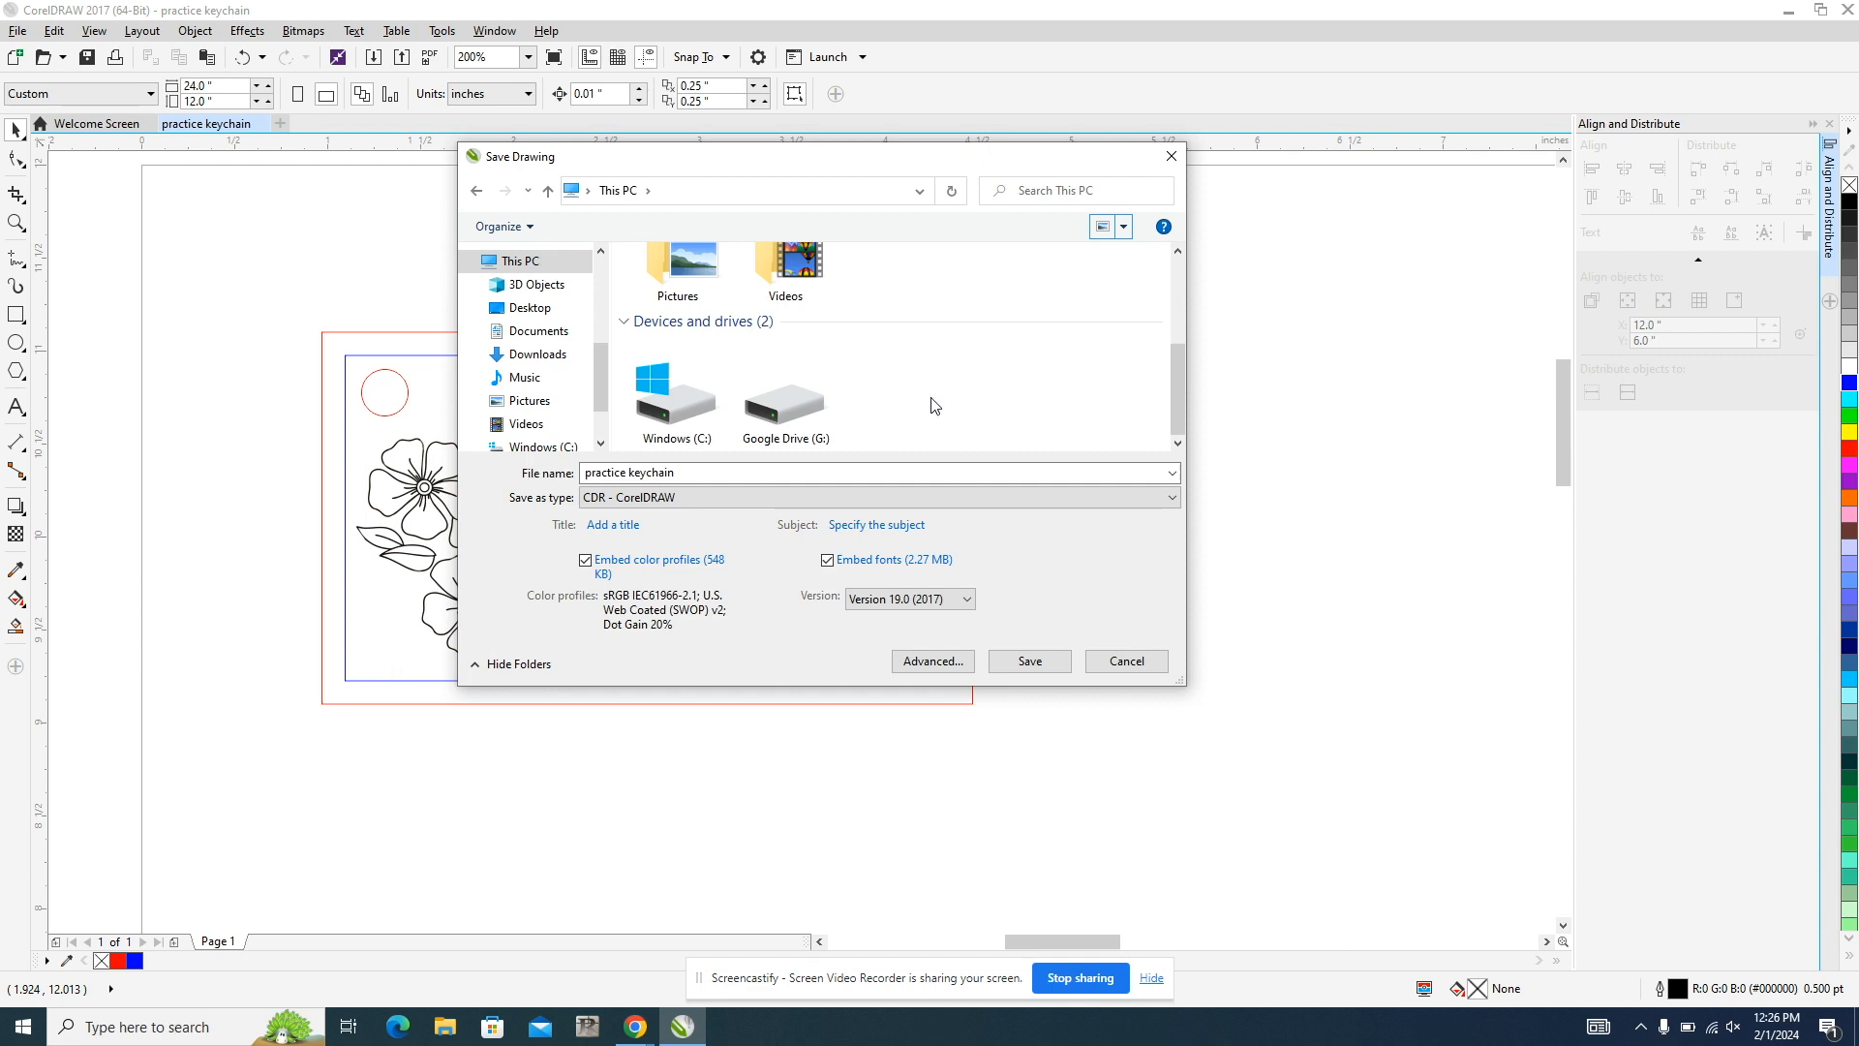
pyautogui.click(523, 307)
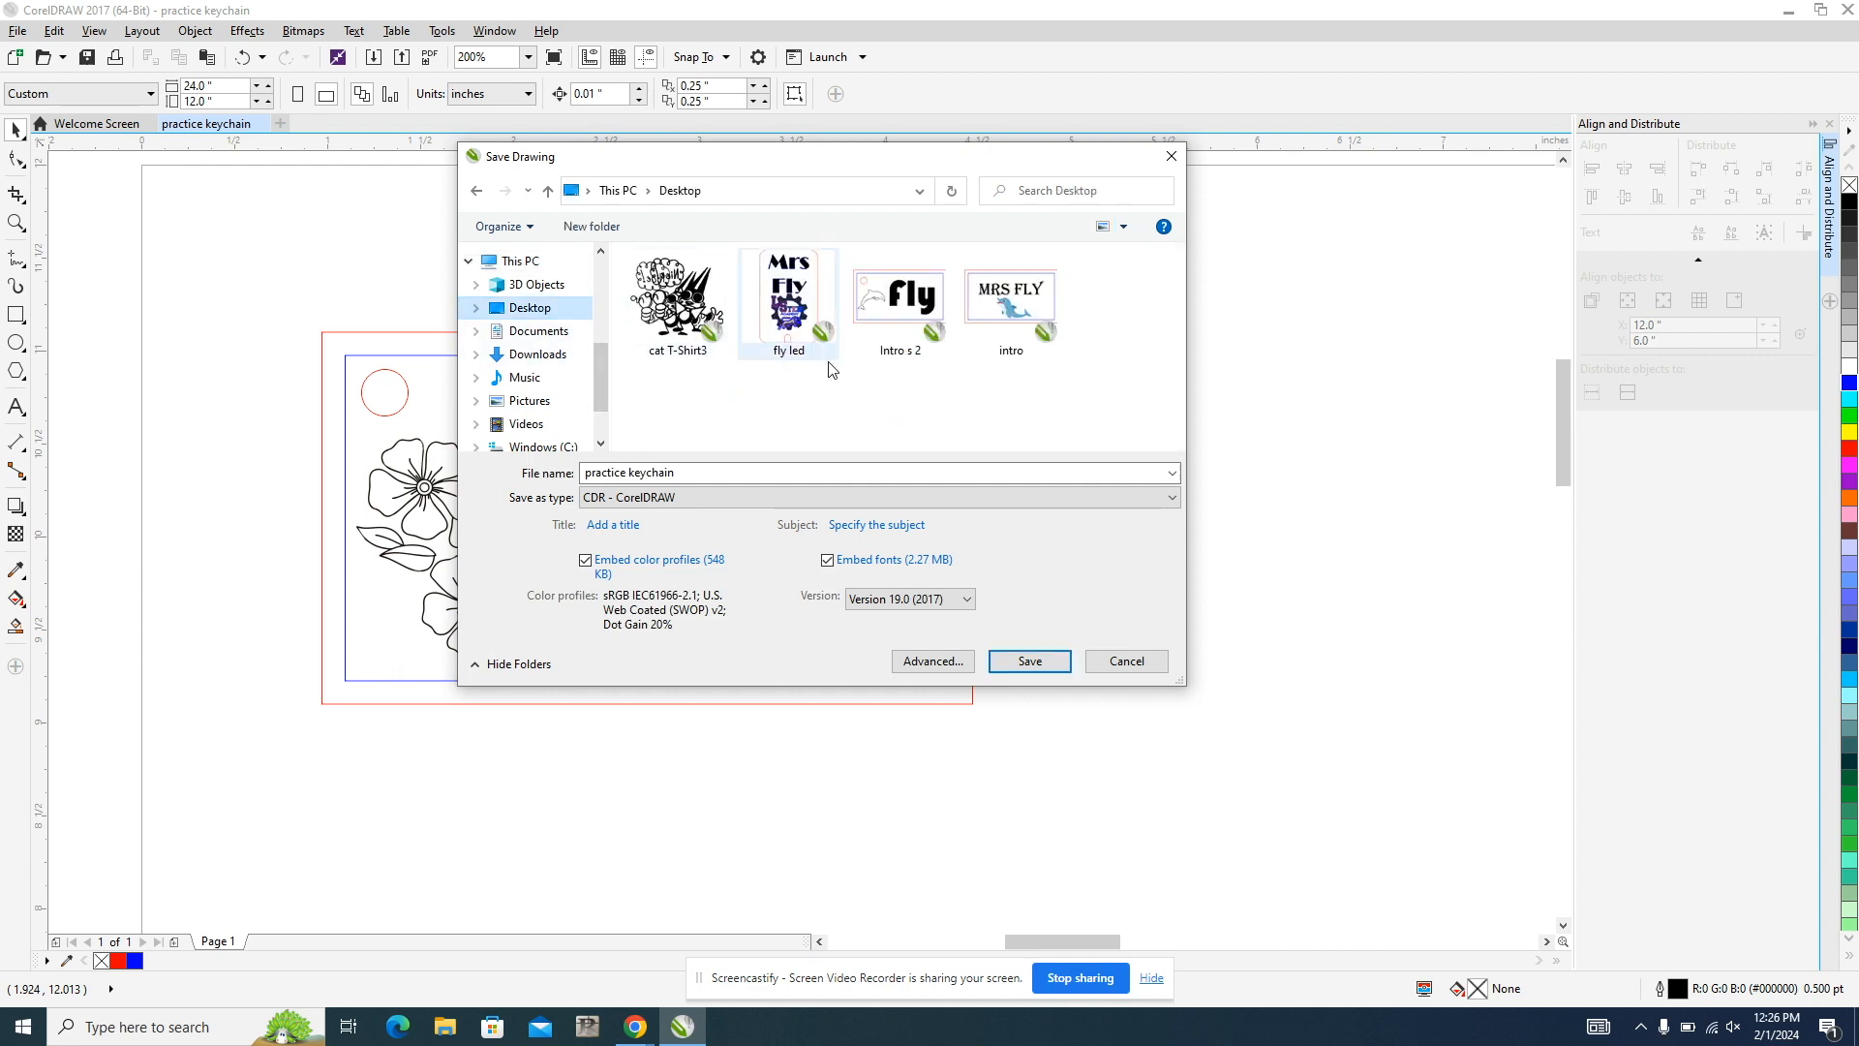
pyautogui.click(1030, 664)
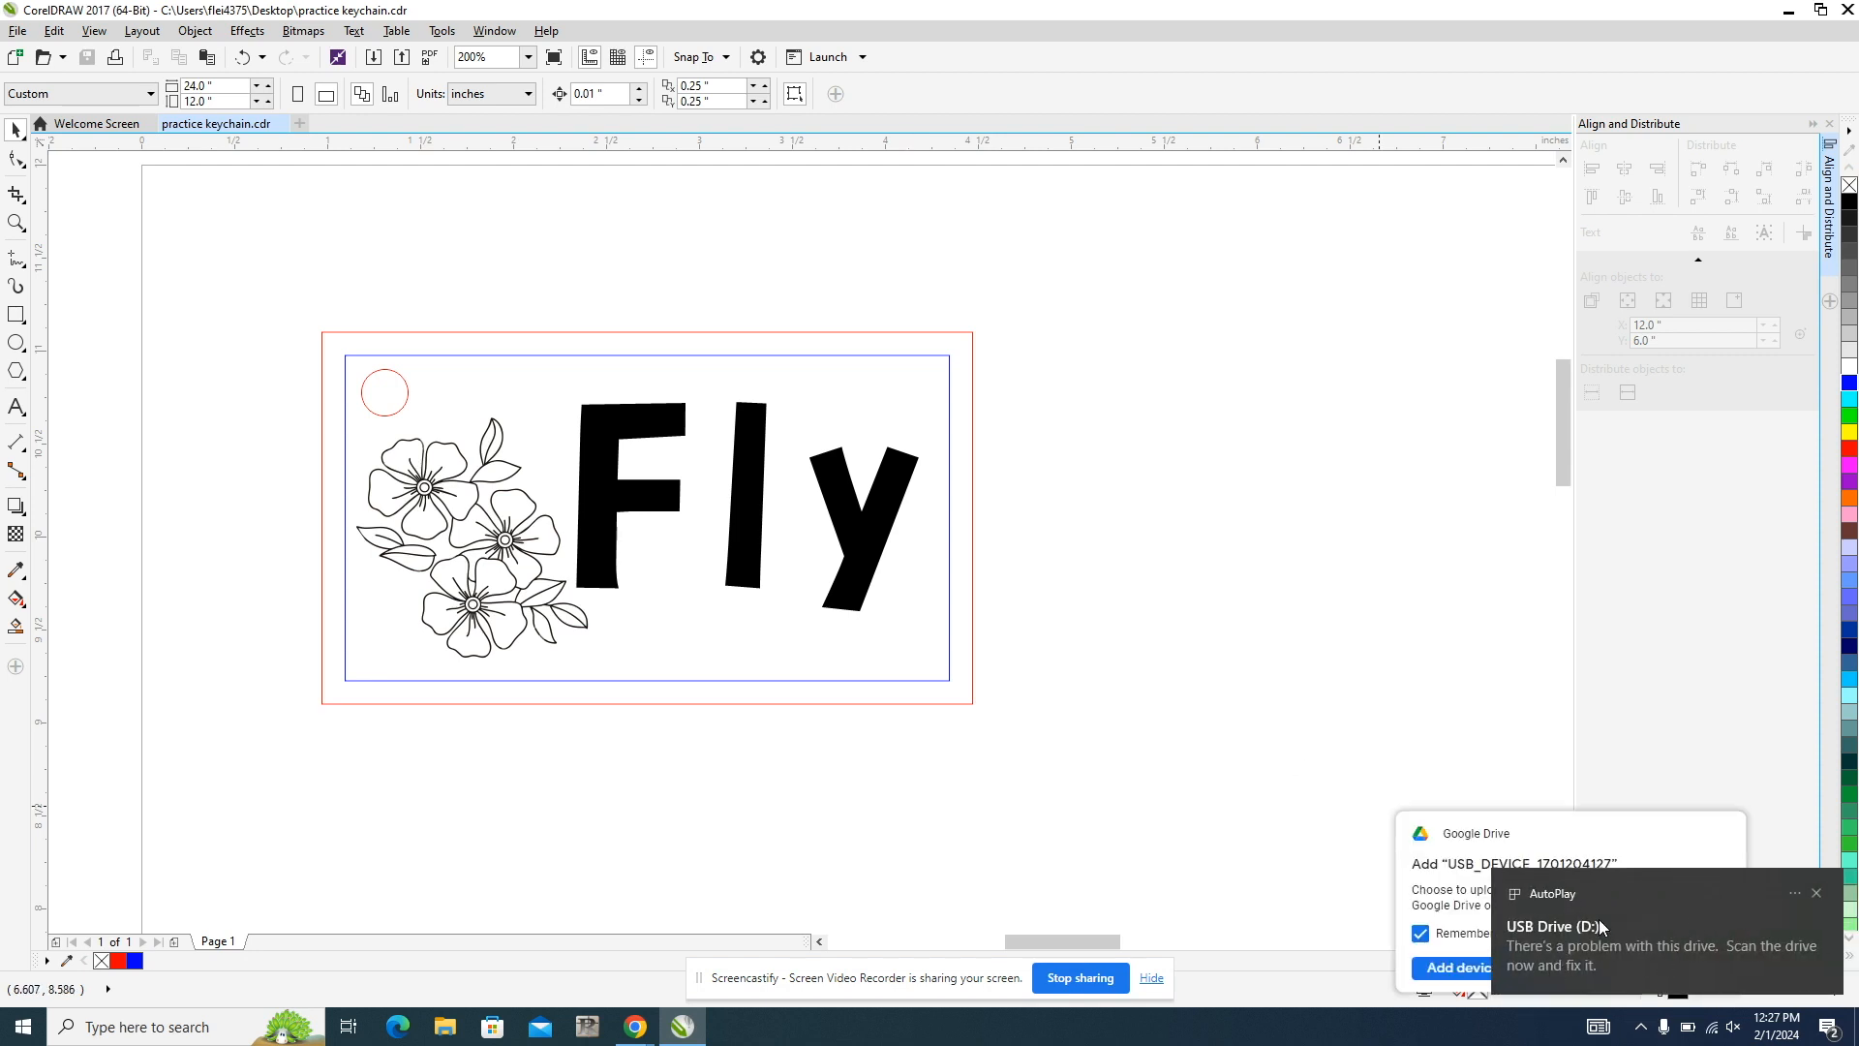
# Step: Dismiss the USB drive notification, decline adding the device to Google Drive, and close the USB Drive (D:) window
pyautogui.click(1816, 891)
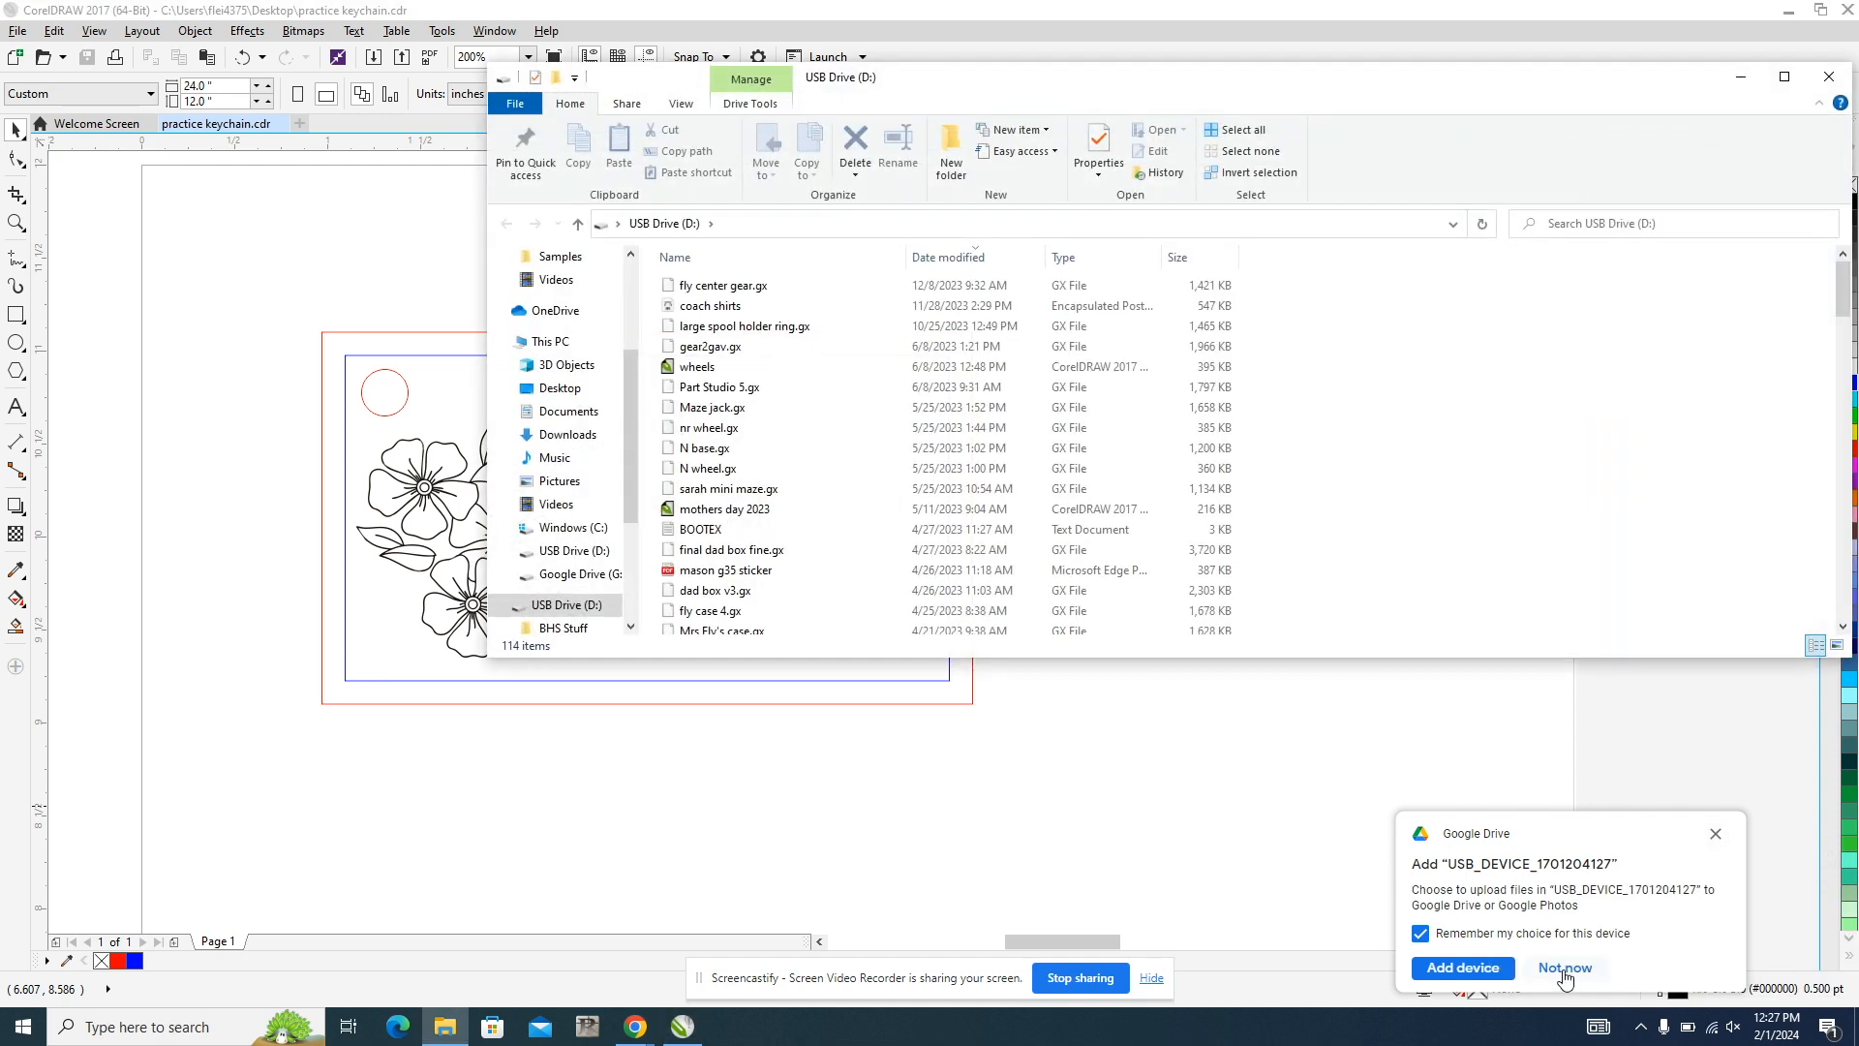
pyautogui.click(1562, 970)
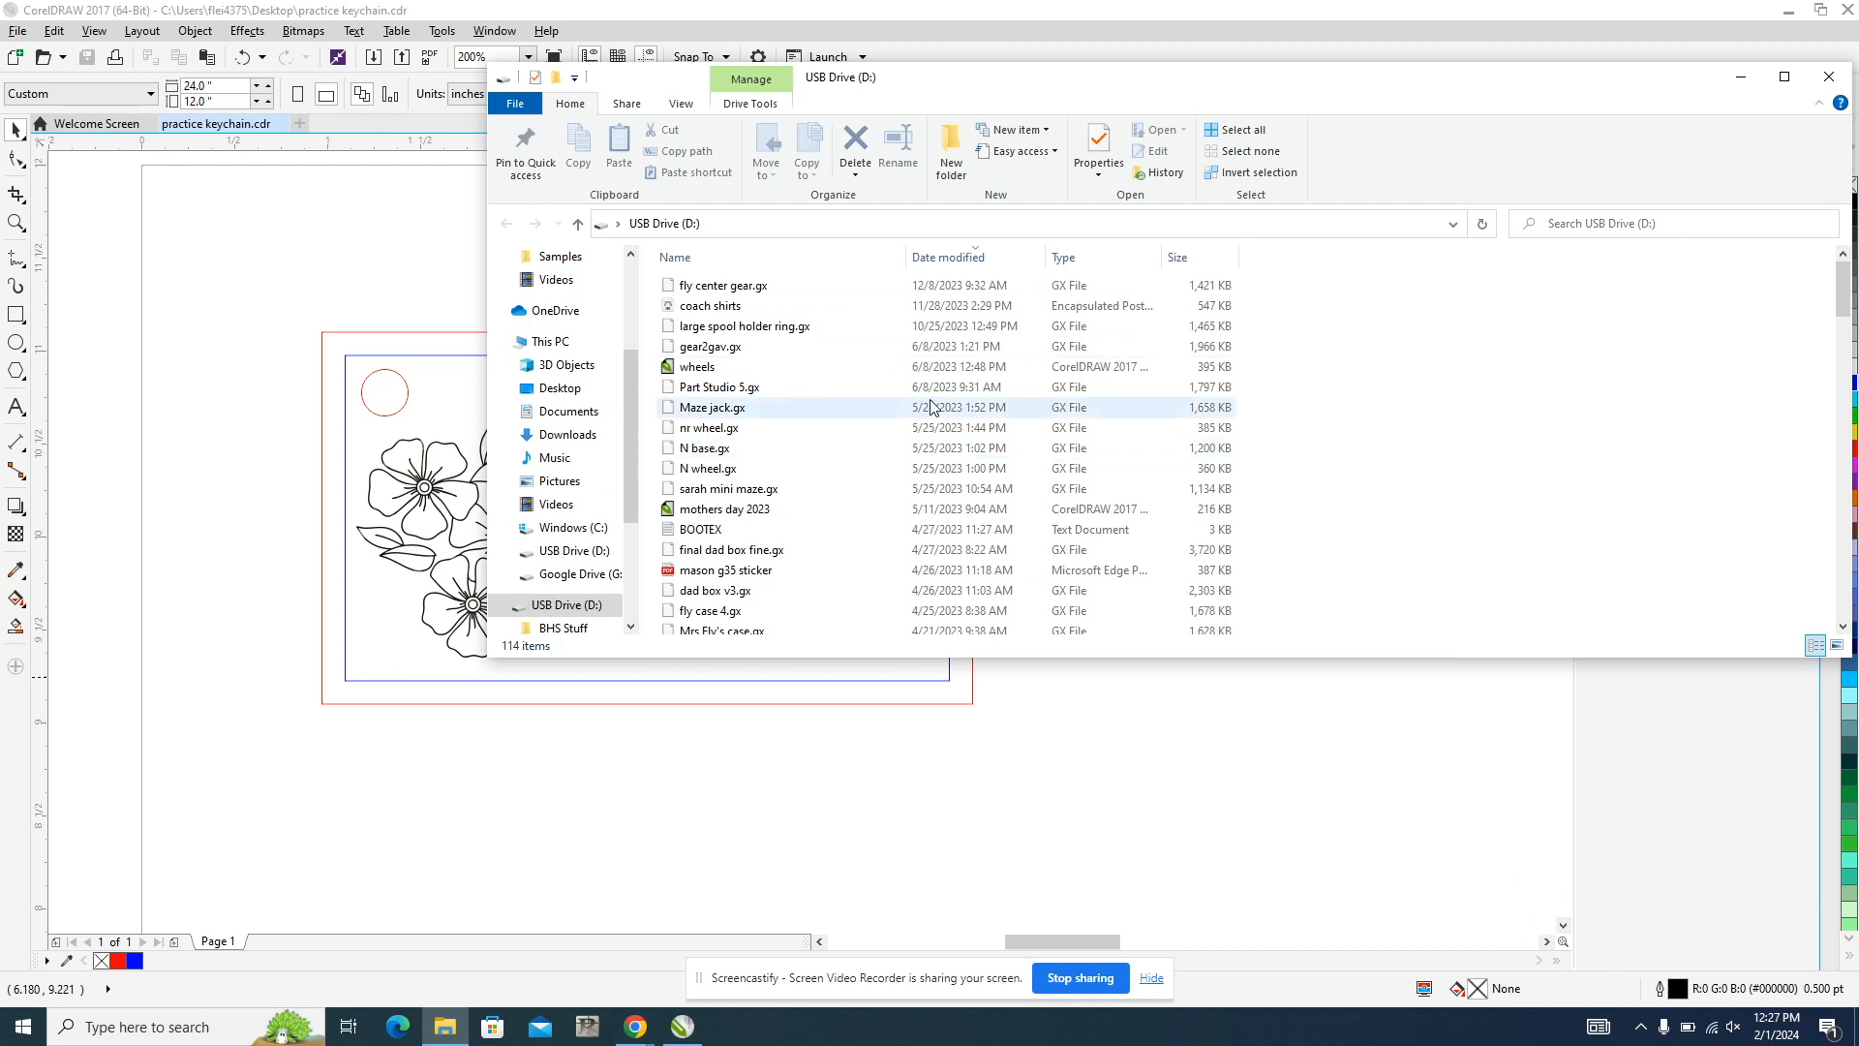
pyautogui.click(1828, 77)
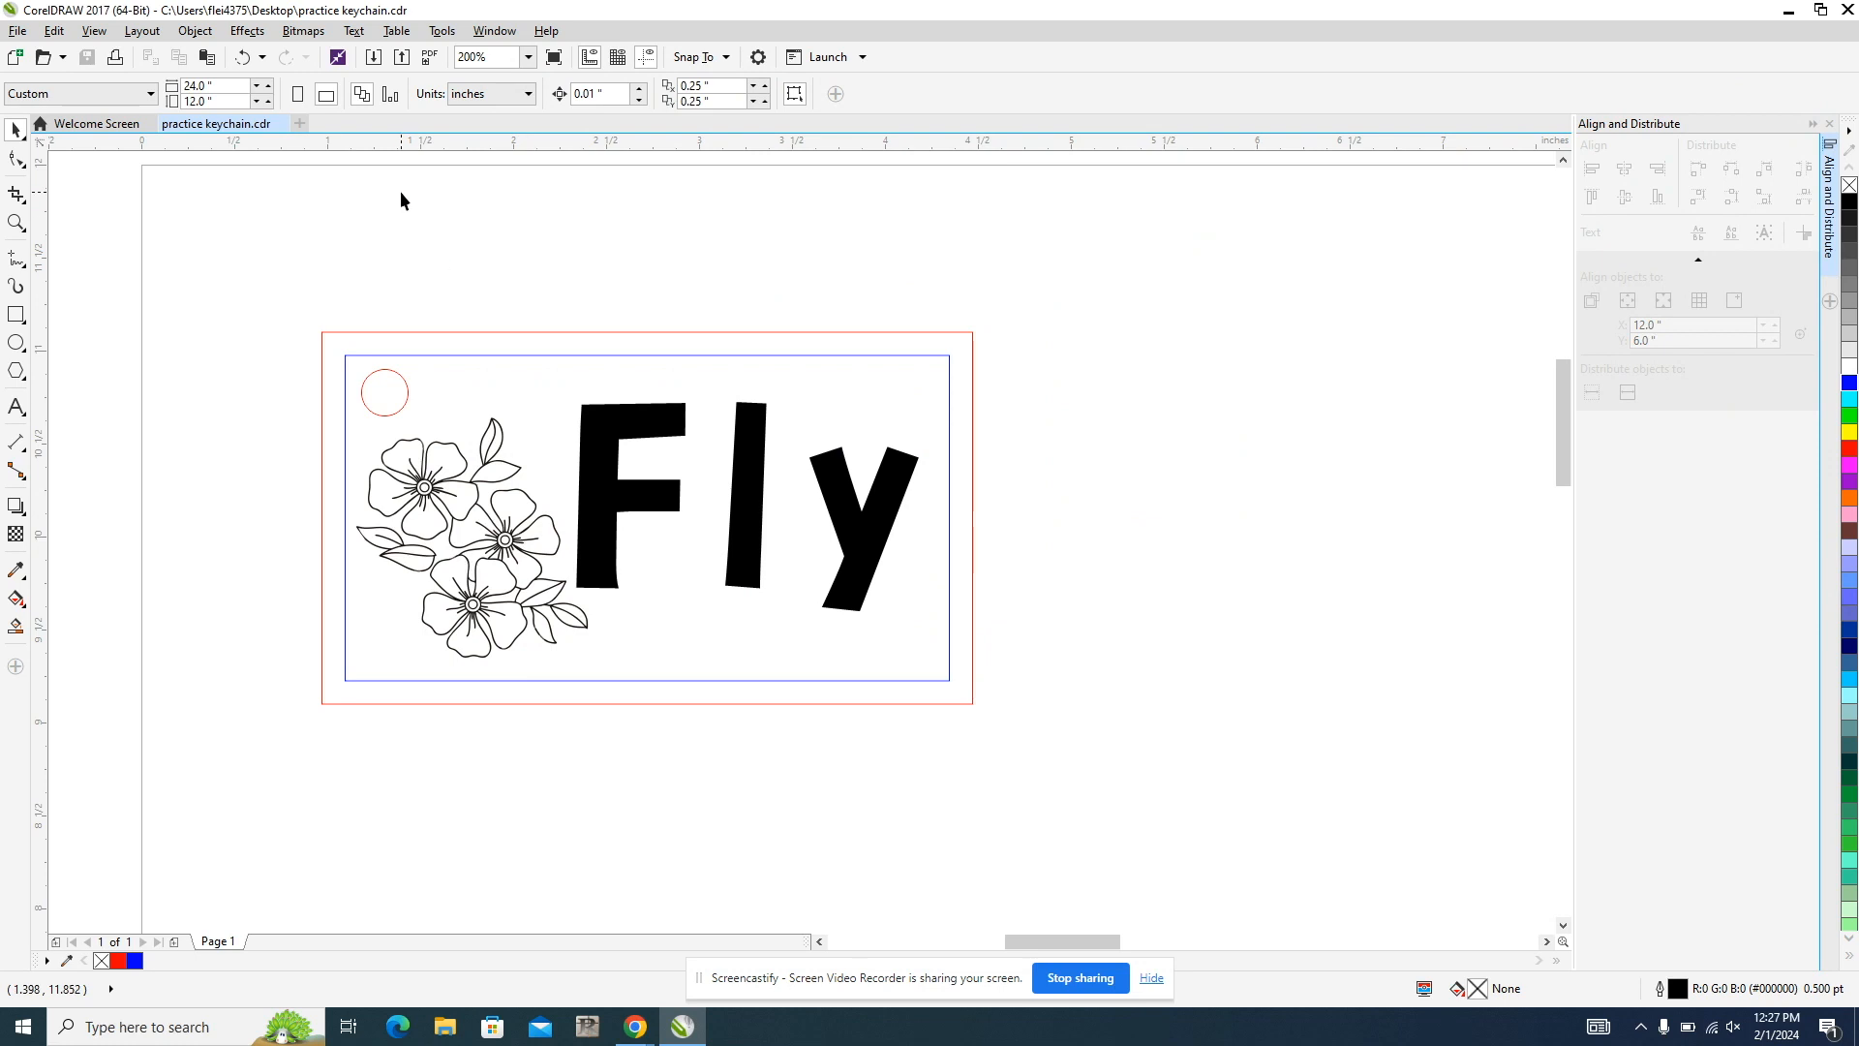
# Step: Start saving another copy of the drawing and choose USB Drive (D:) as its location
pyautogui.click(18, 30)
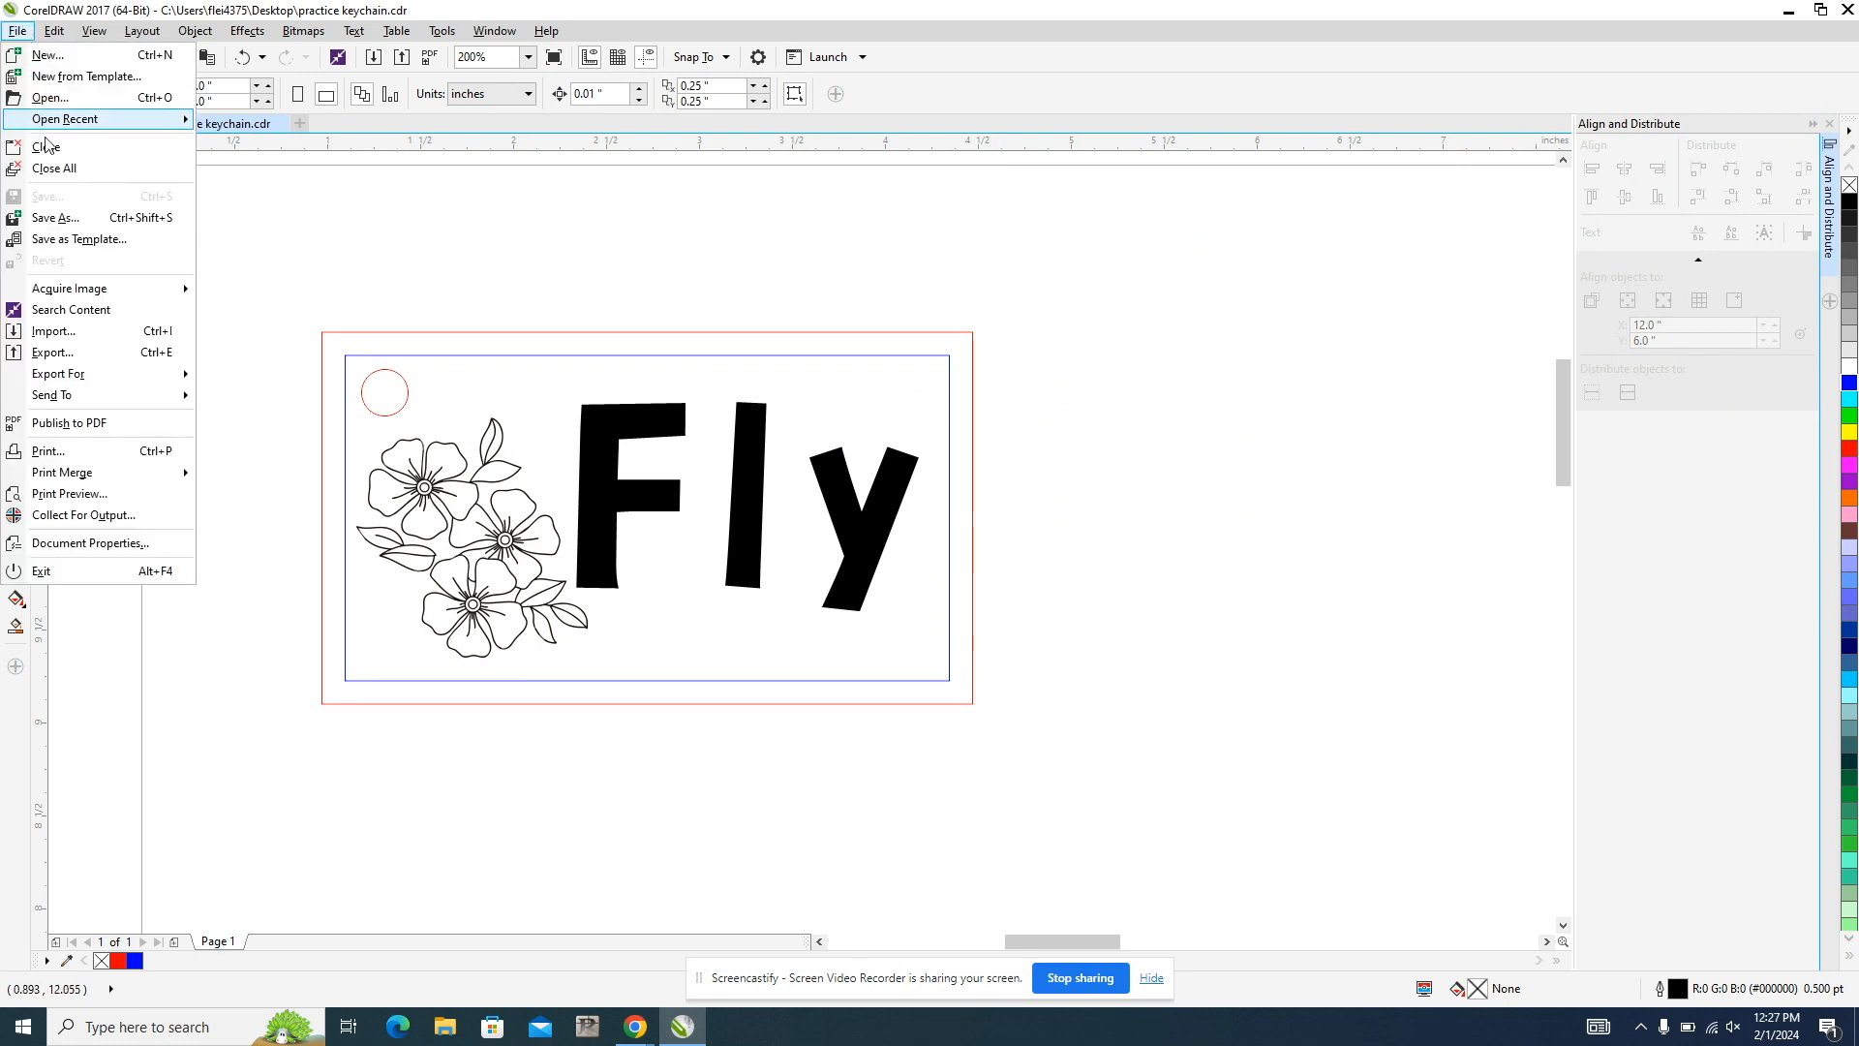
pyautogui.click(54, 219)
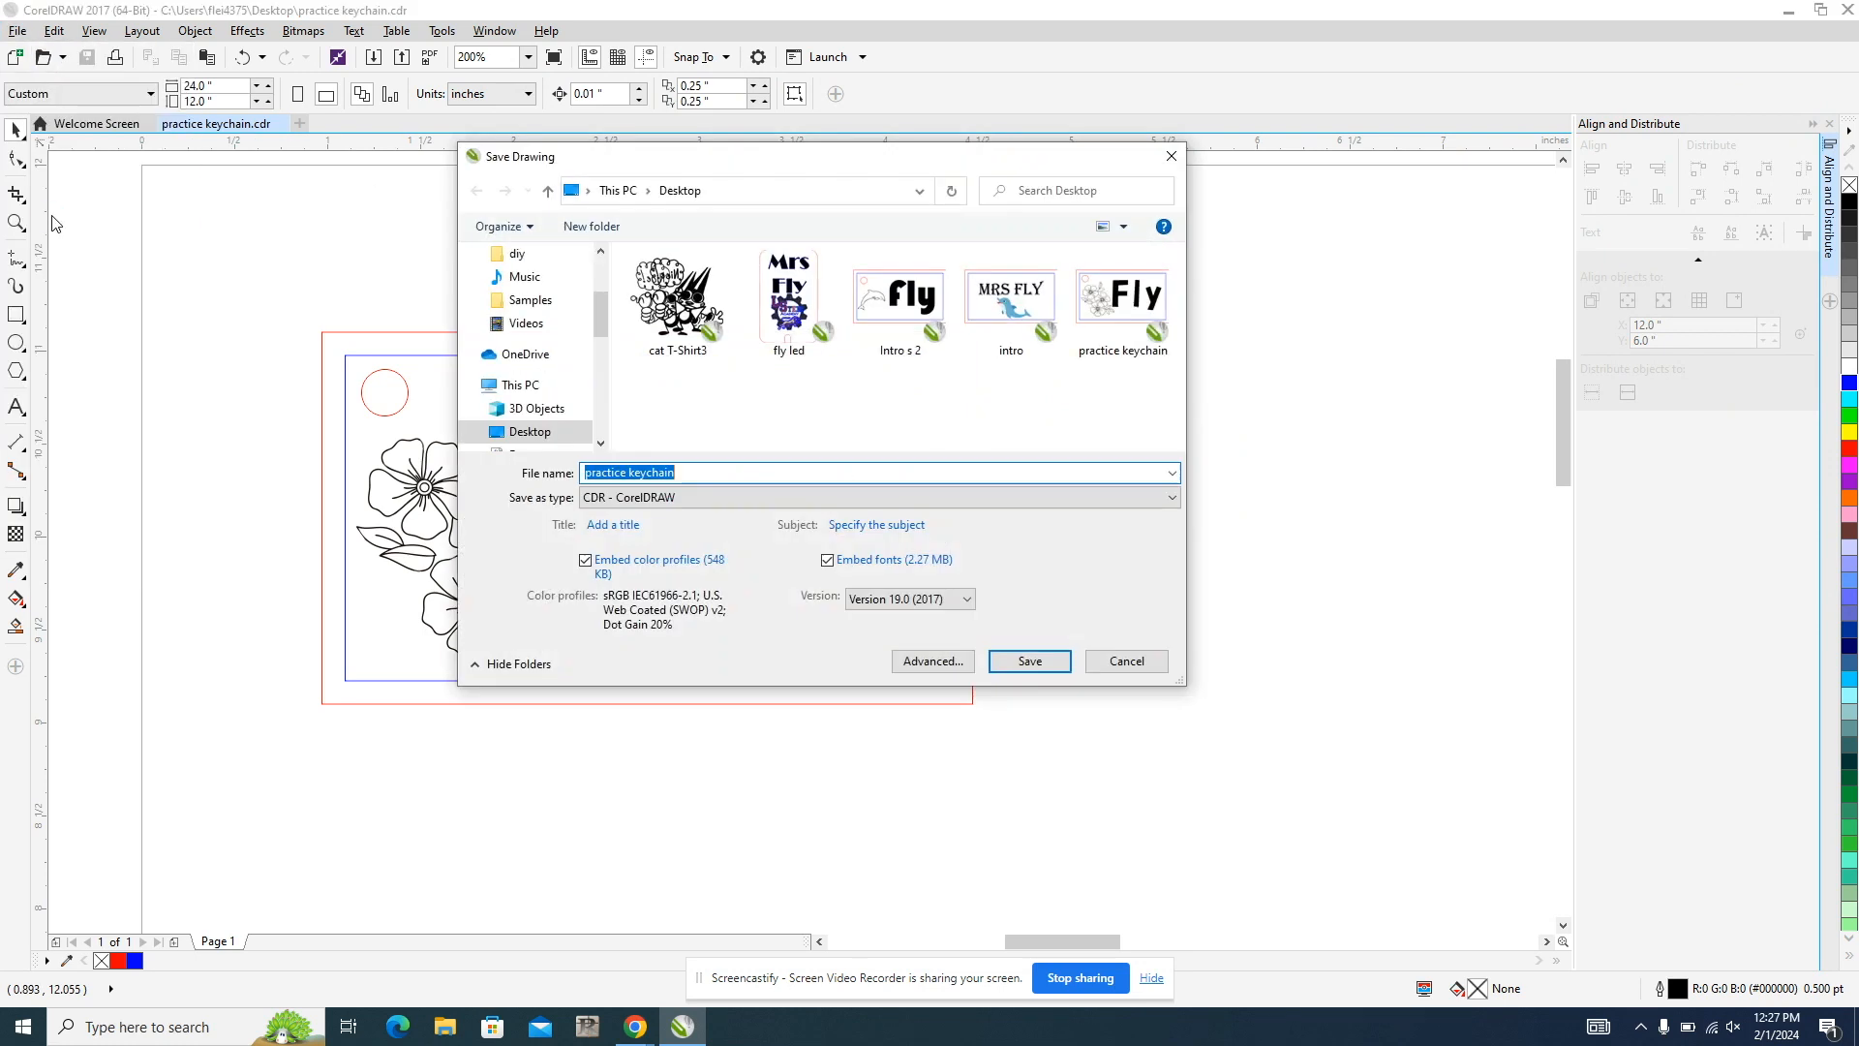
pyautogui.click(519, 384)
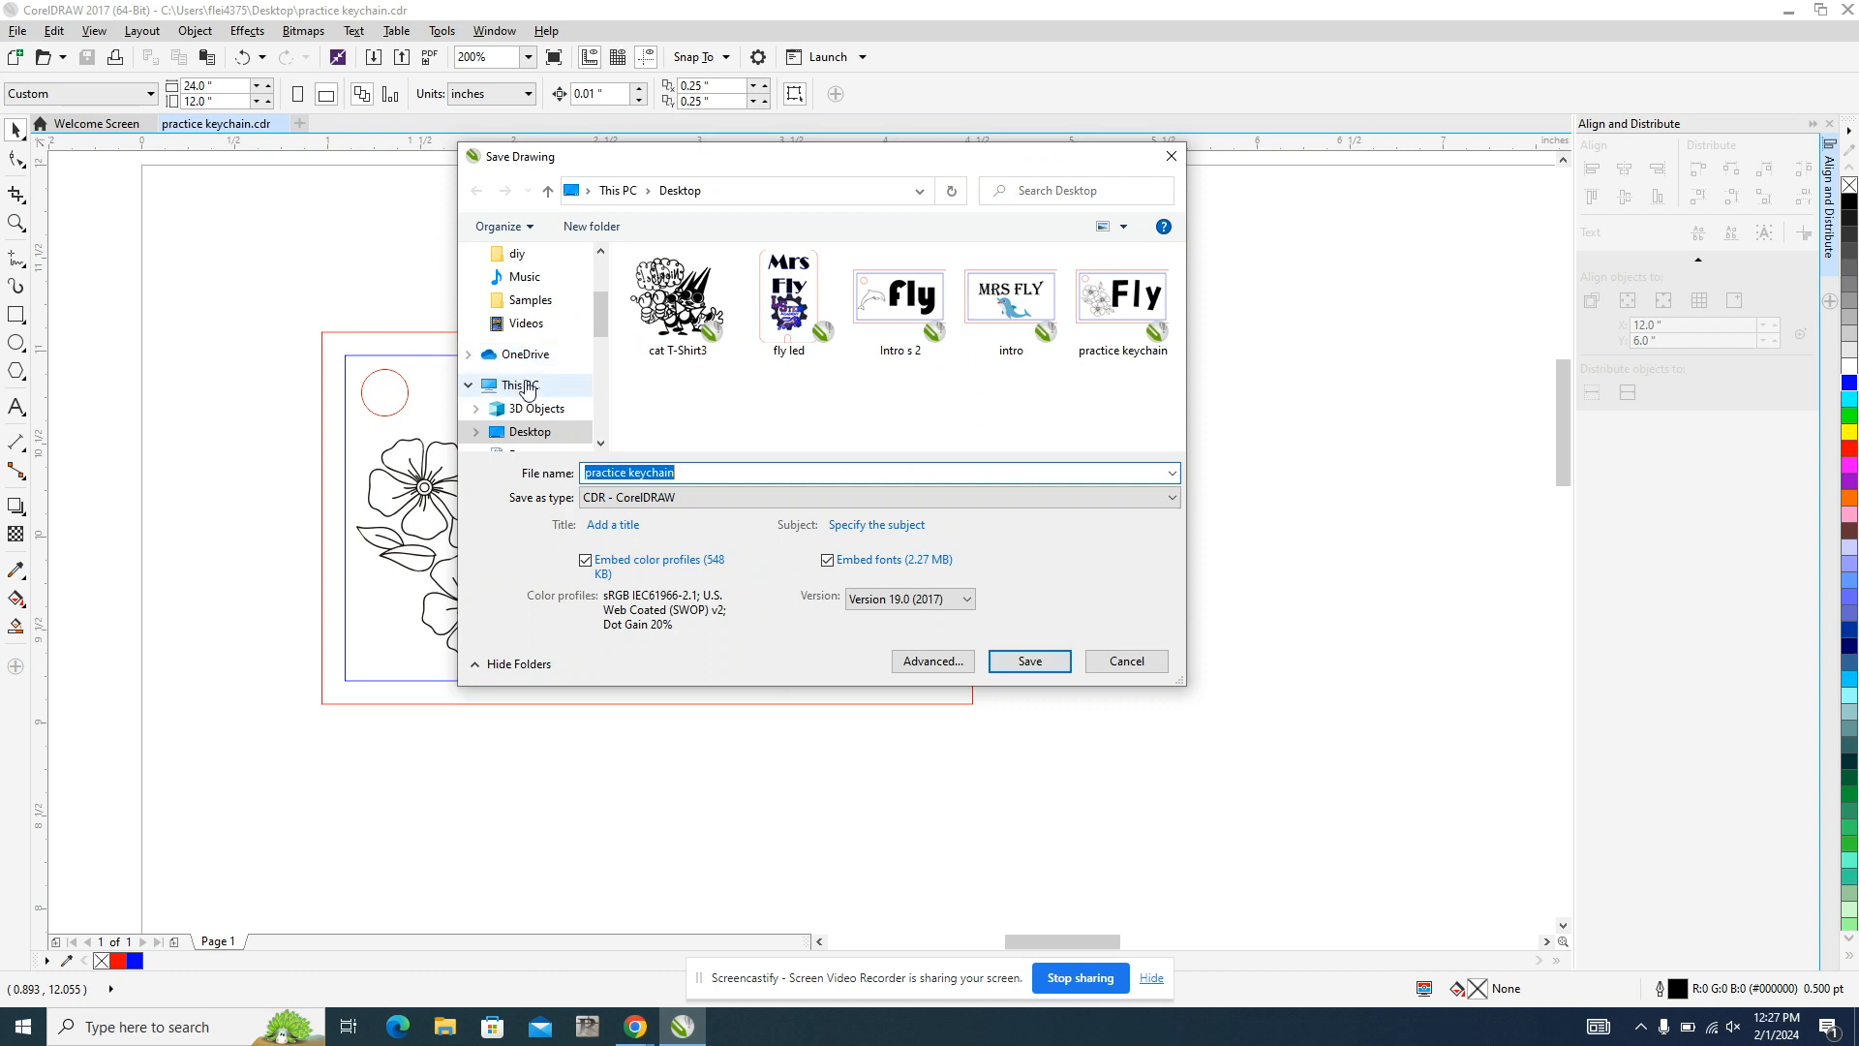
pyautogui.scroll(-3, 942, 416)
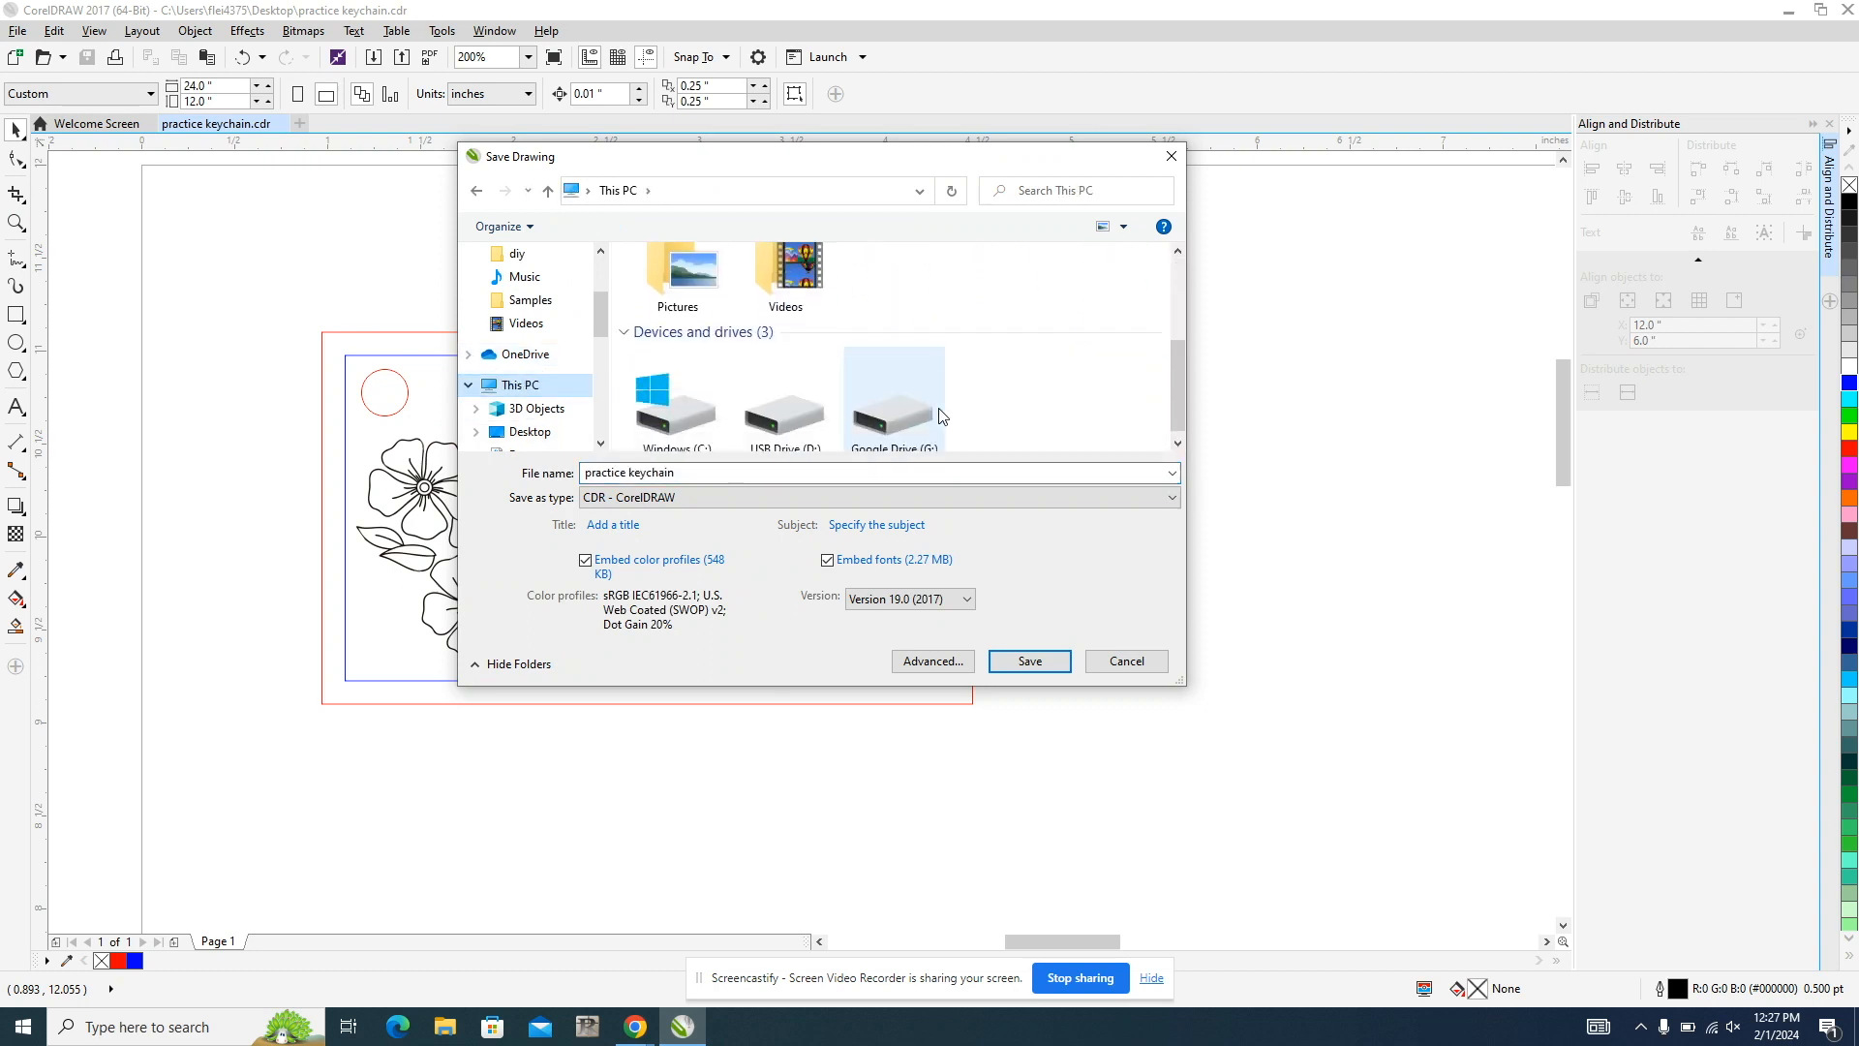
pyautogui.scroll(-1, 942, 416)
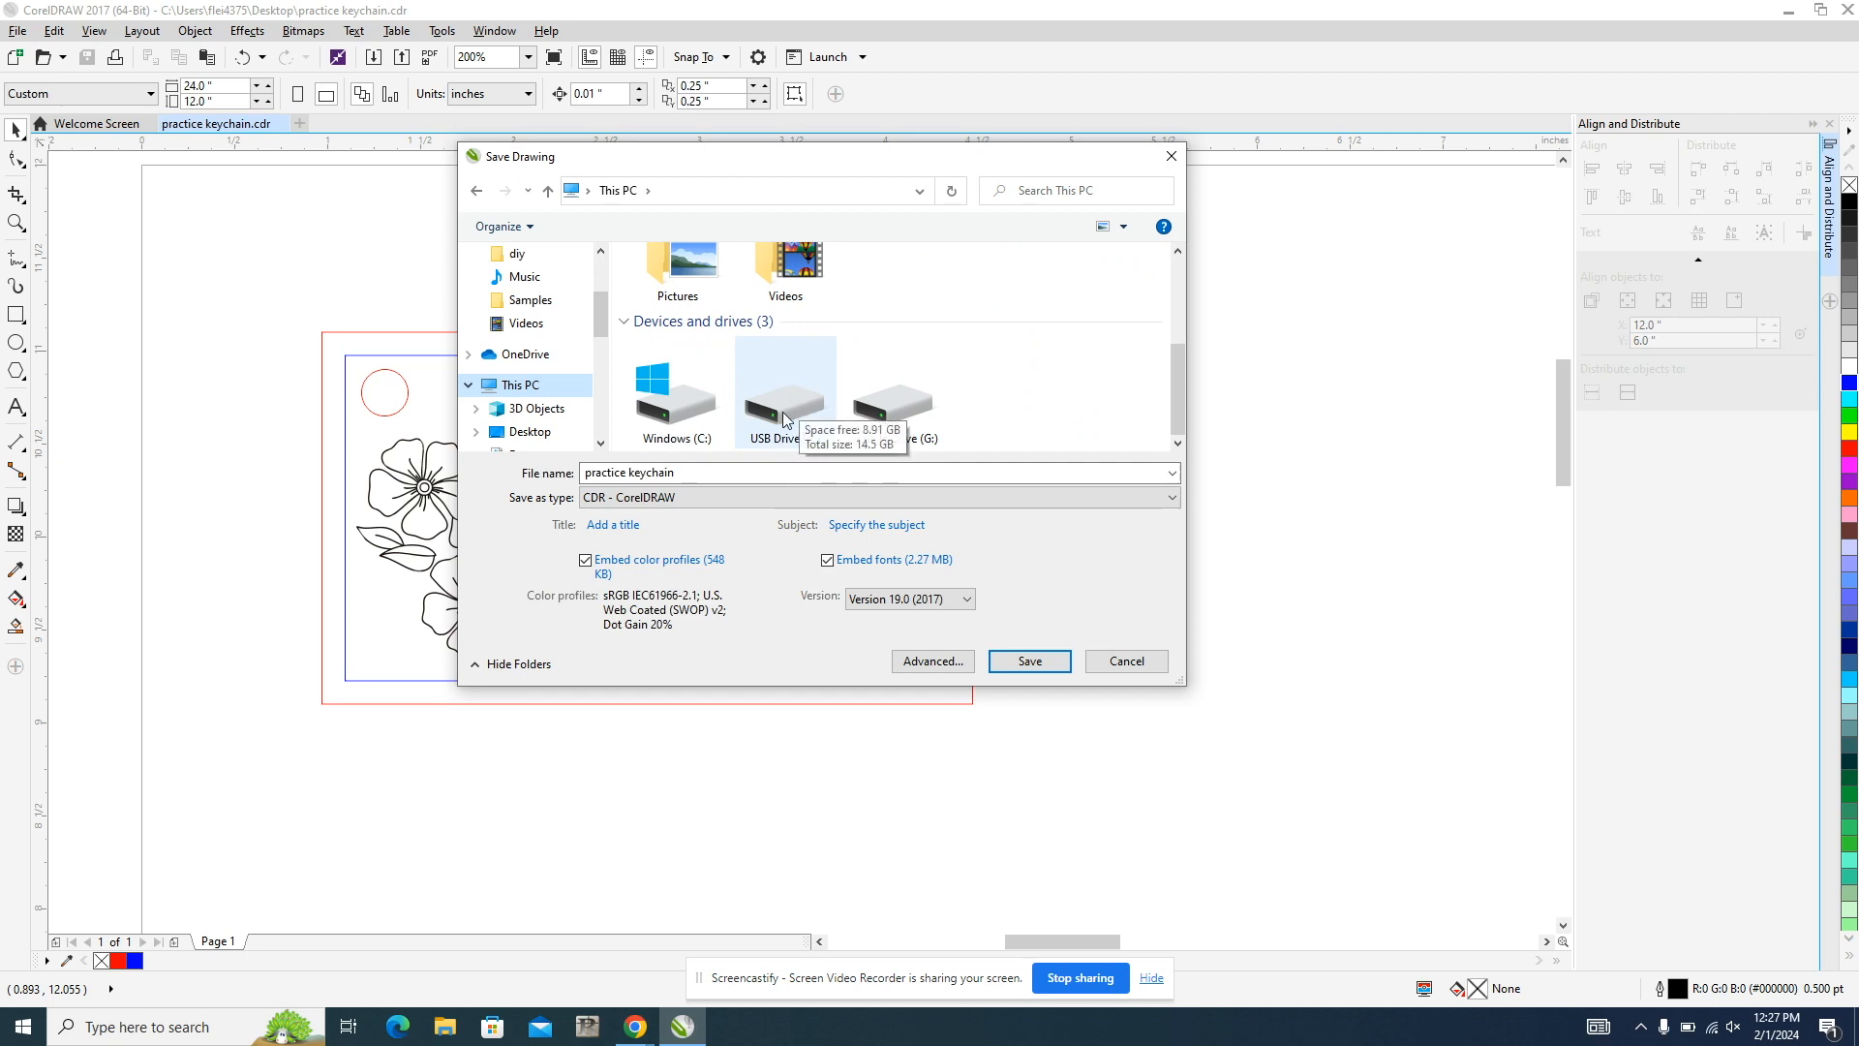
pyautogui.scroll(-4, 557, 348)
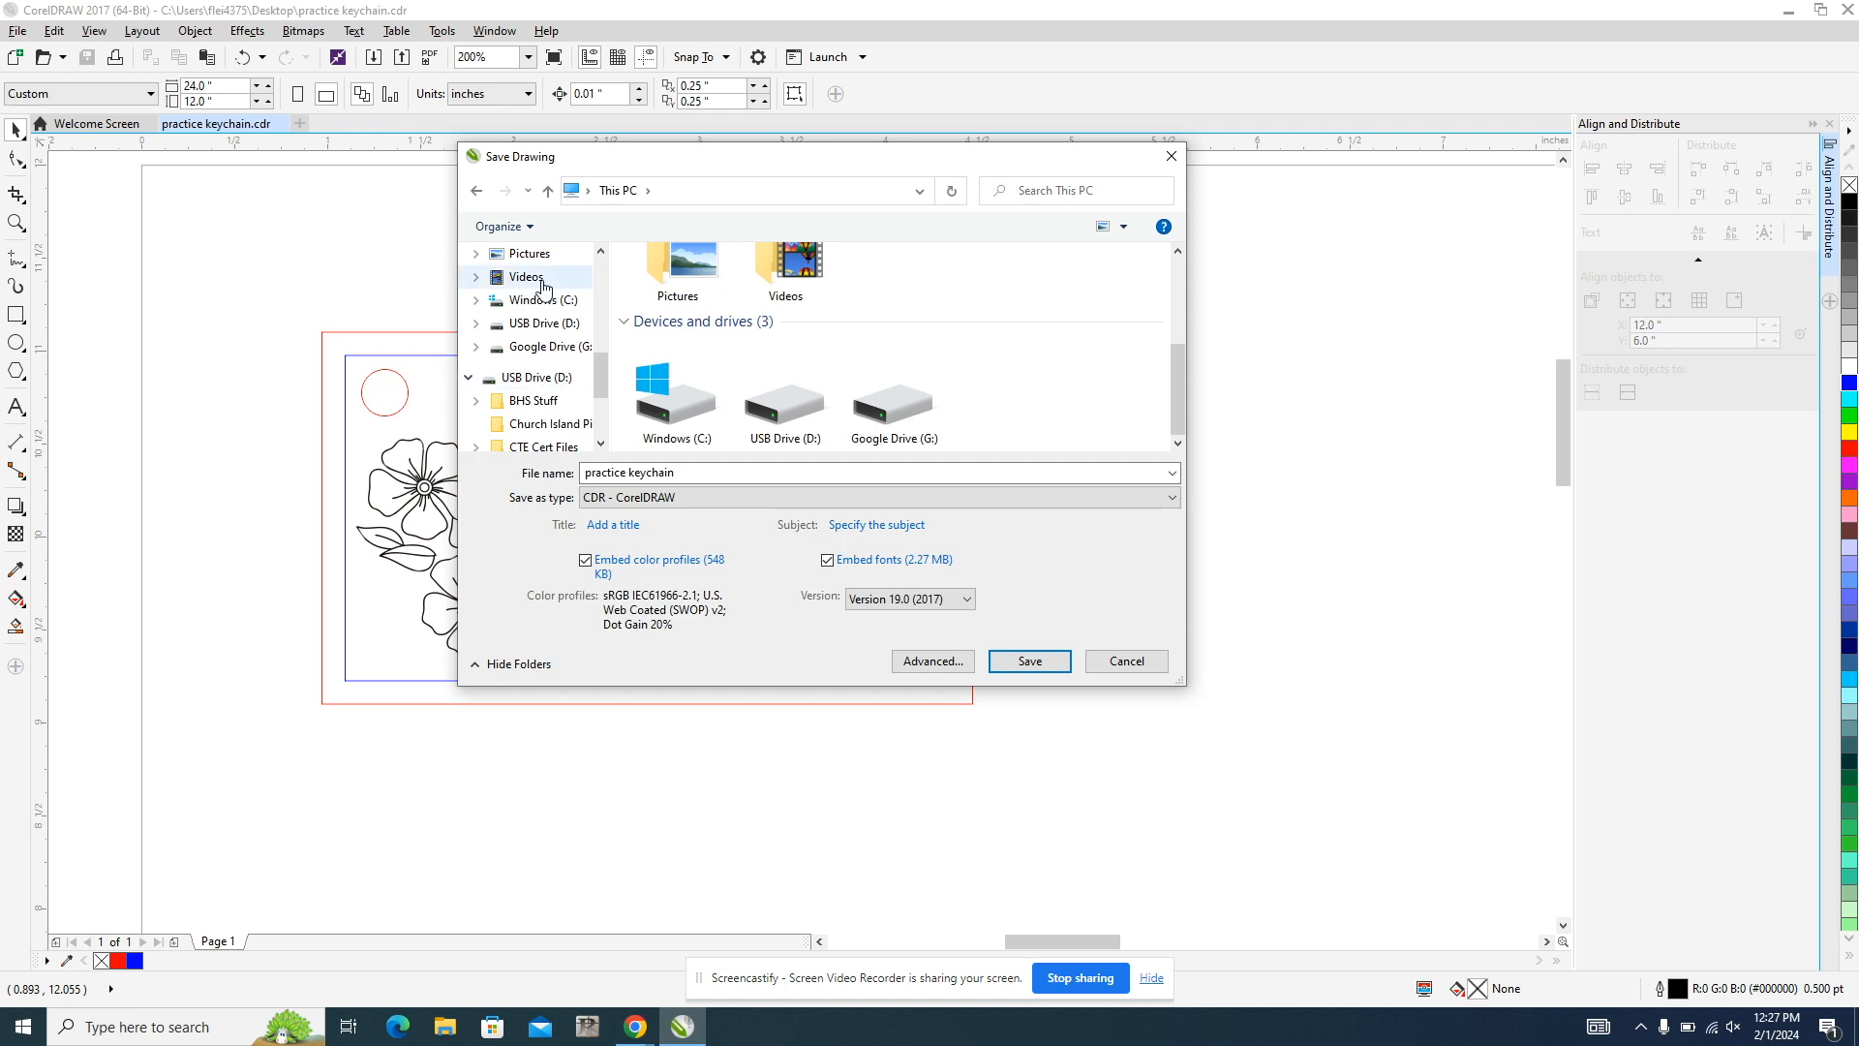
pyautogui.click(533, 378)
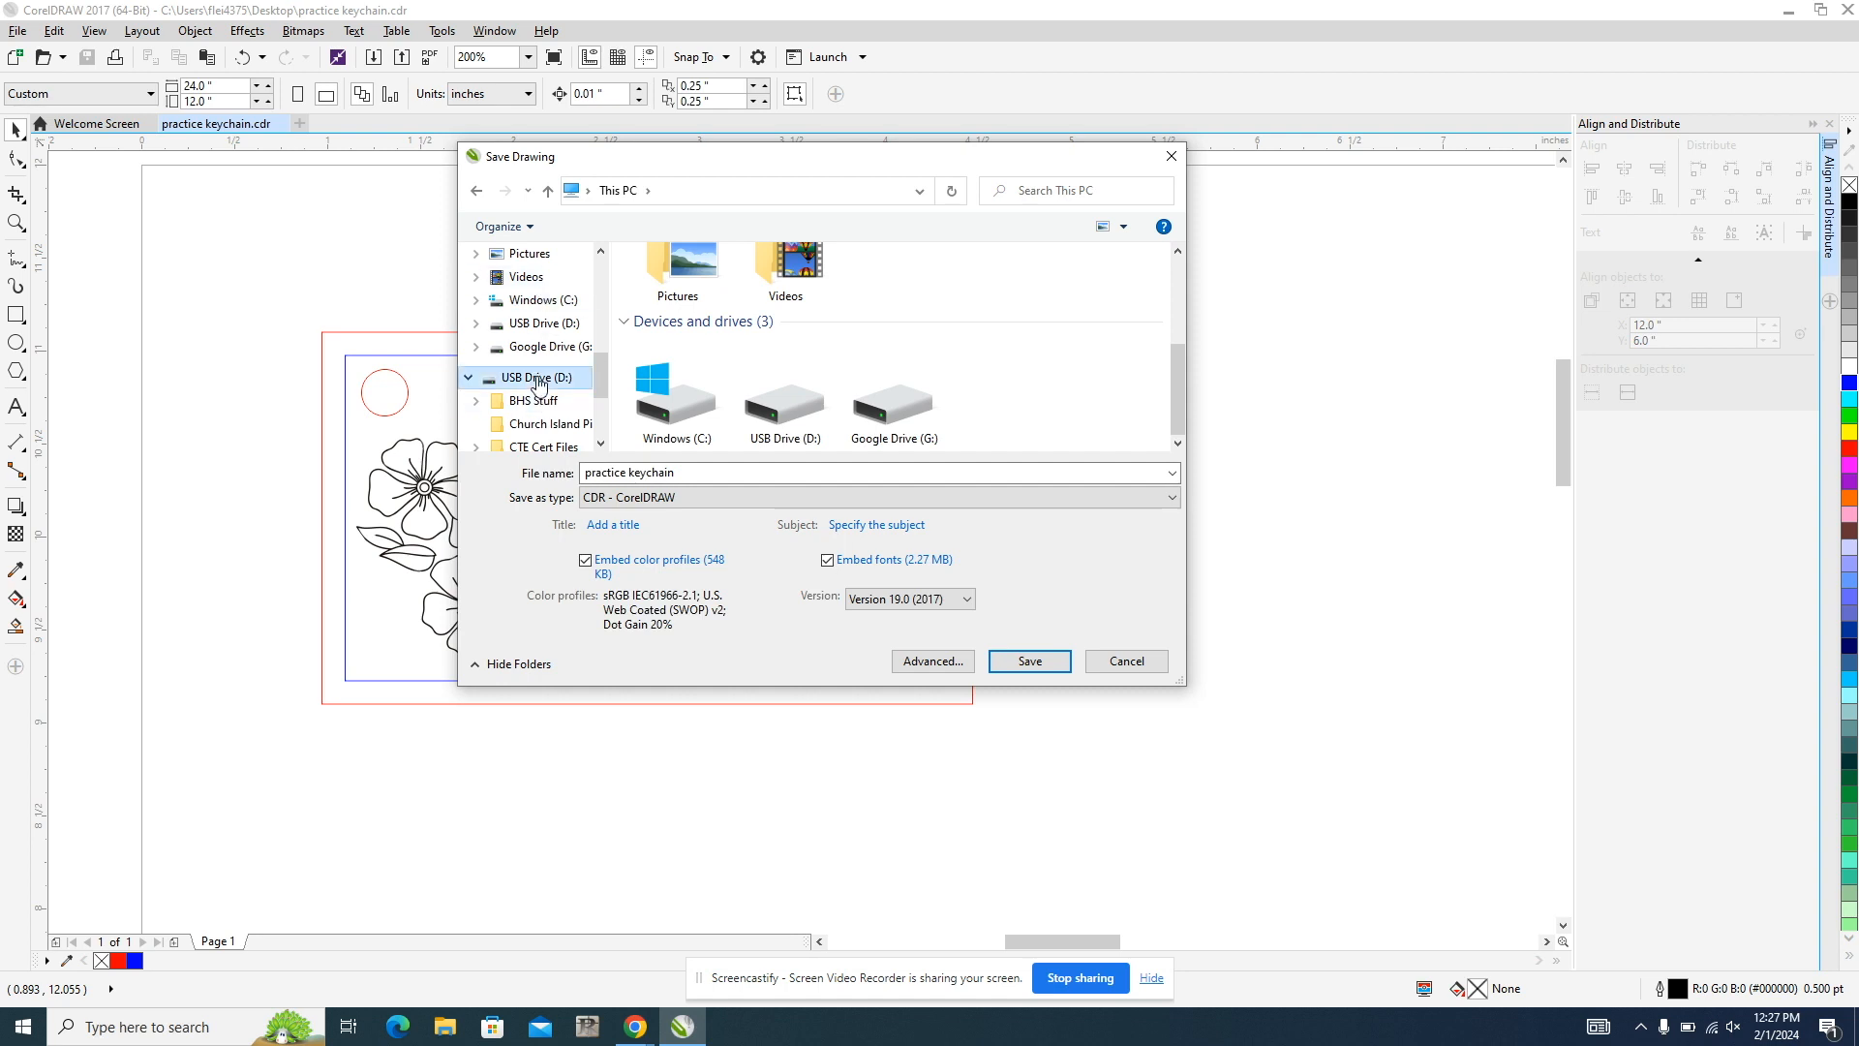
# Step: Name the copy practice keychain fly and save it in CDR format
pyautogui.click(707, 472)
pyautogui.click(705, 495)
pyautogui.click(707, 477)
pyautogui.click(699, 472)
pyautogui.click(698, 471)
pyautogui.write('fly')
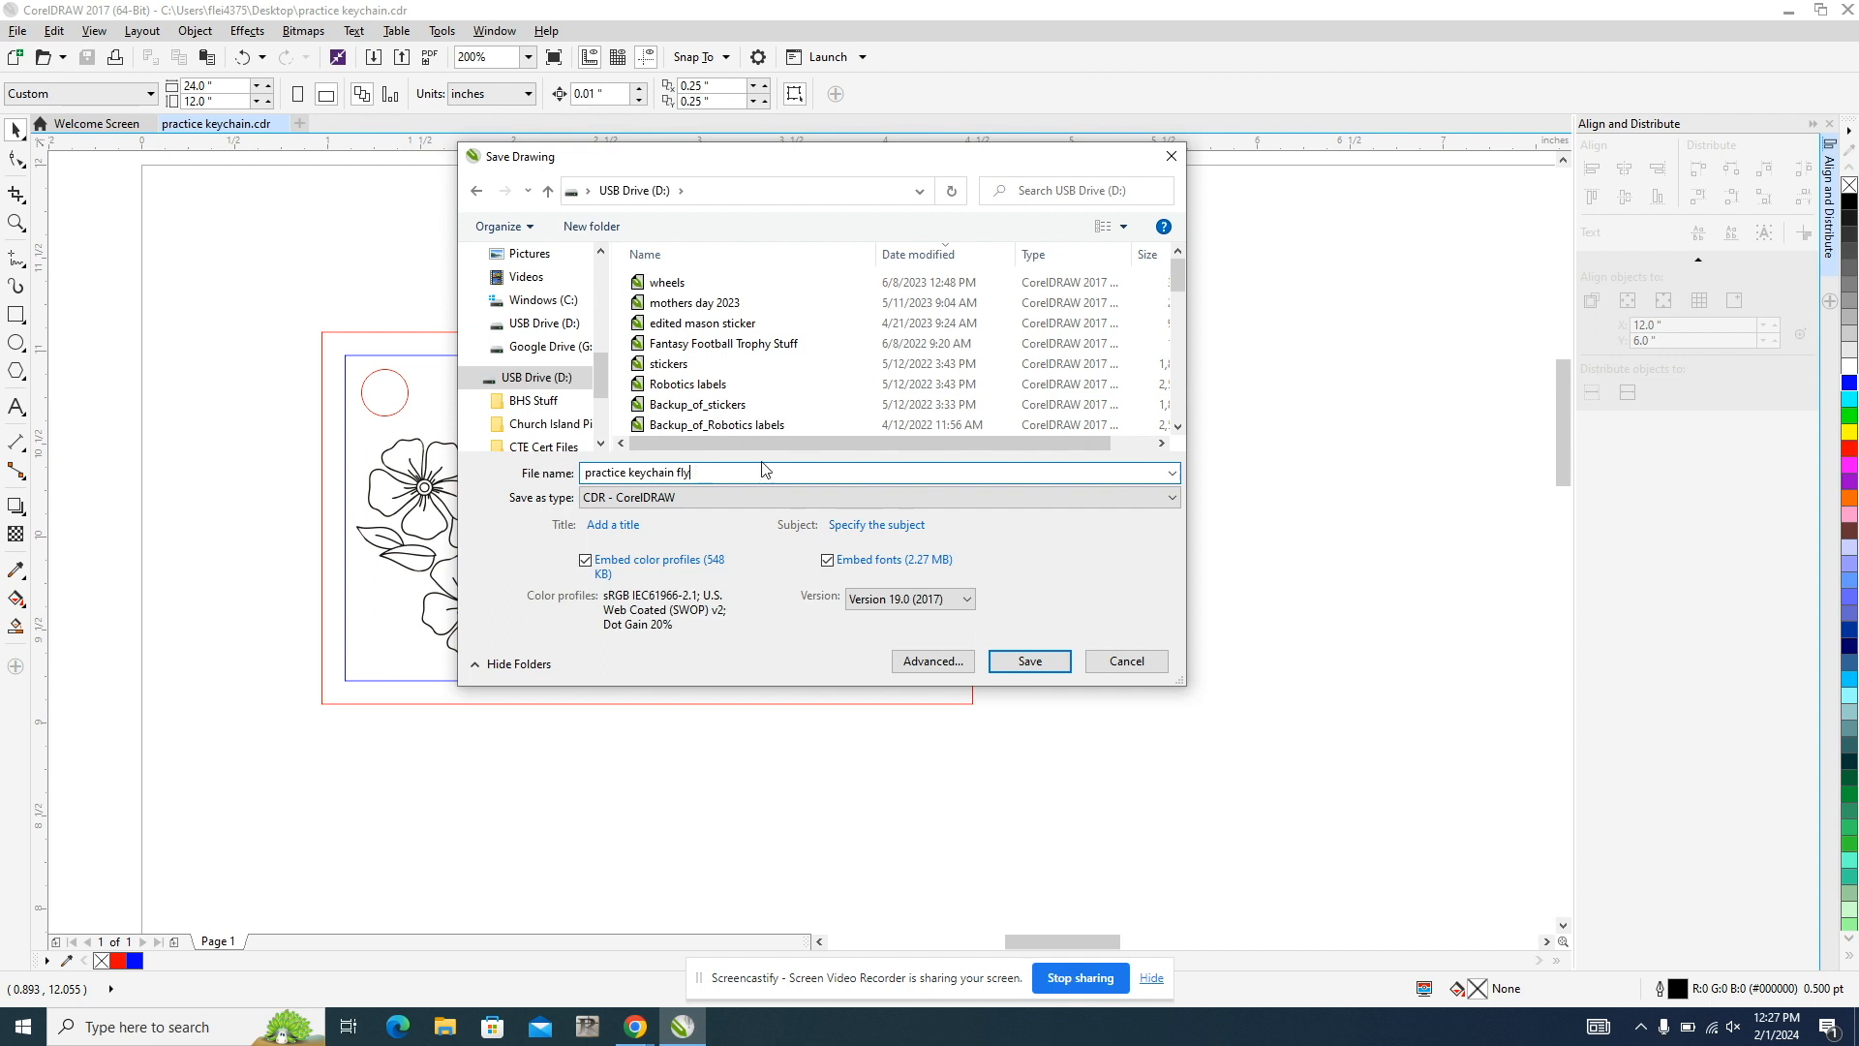
pyautogui.click(1026, 660)
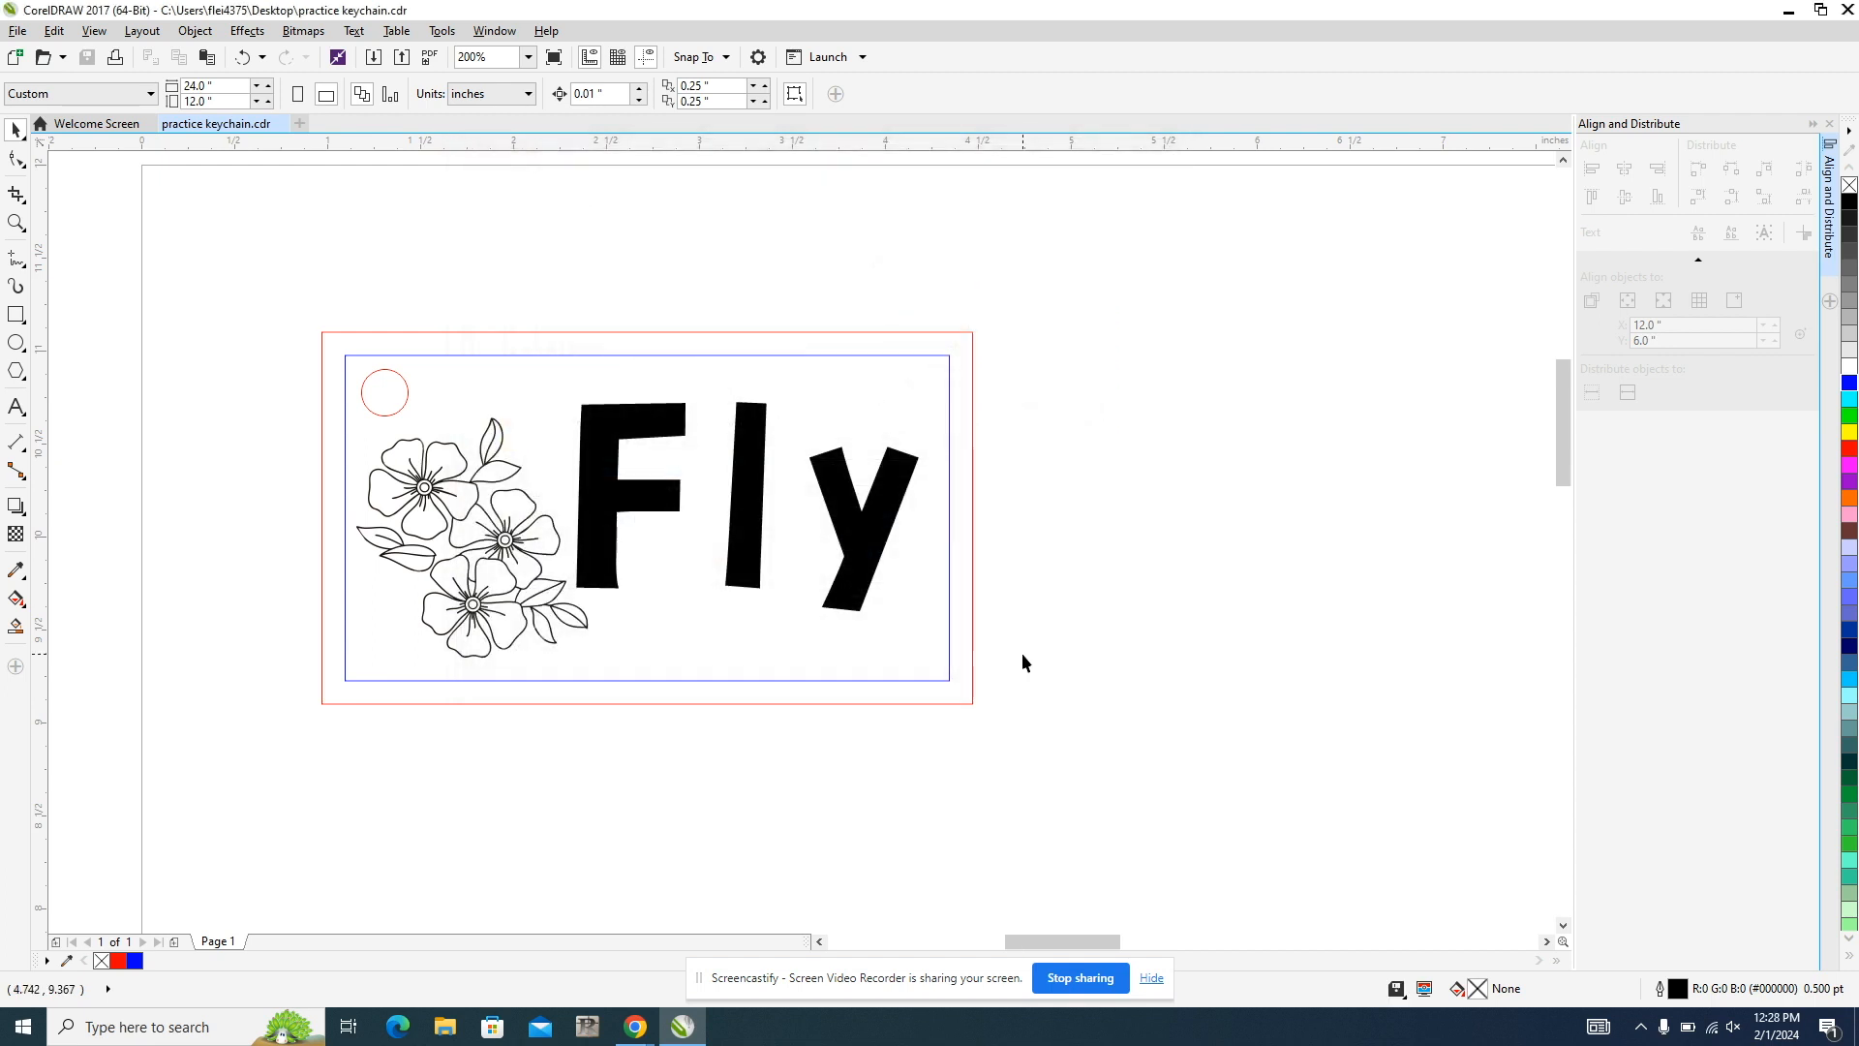